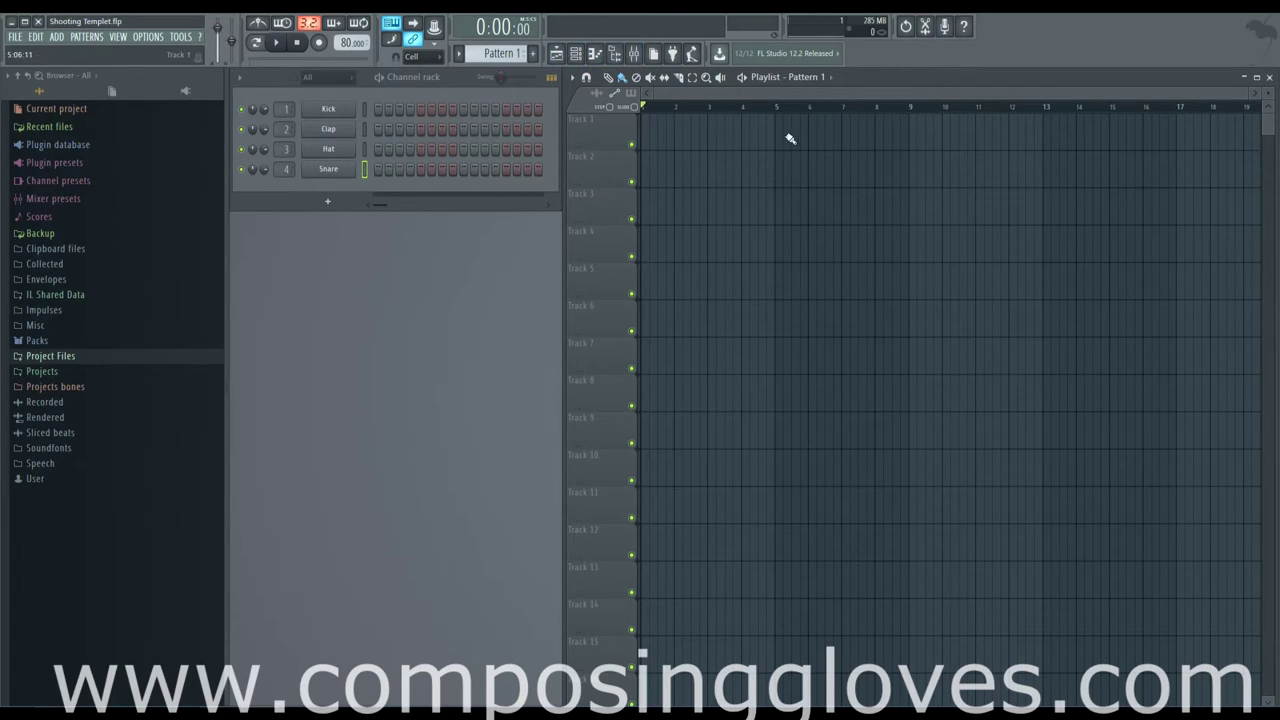
Step: Paint a continuous row of Pattern 1 clips across bars 1 to 9 of playlist Track 1
{"action": "left_click", "coordinate": [556, 53]}
{"action": "left_click", "coordinate": [556, 53]}
{"action": "left_click", "coordinate": [556, 53]}
{"action": "left_click", "coordinate": [556, 53]}
{"action": "left_click_drag", "start_coordinate": [652, 143], "coordinate": [915, 143]}
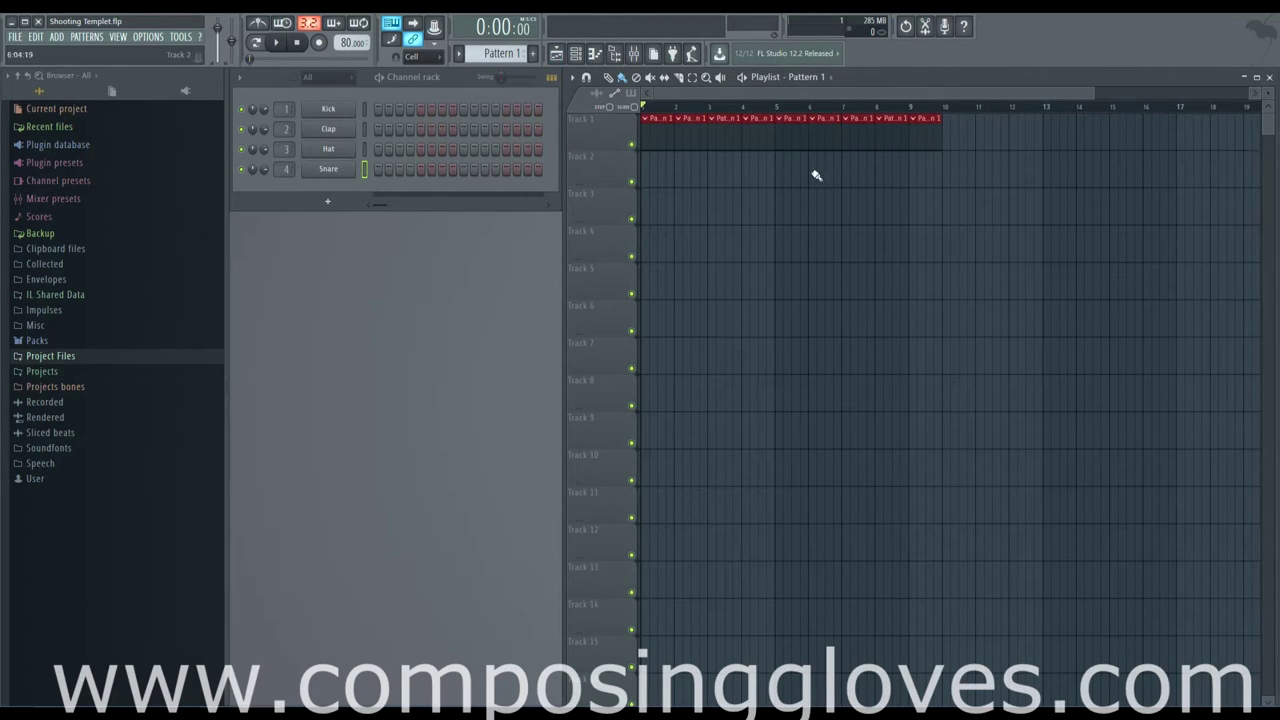
Step: Paint Pattern 1 clips across bars 5 to 9 of Track 2 and erase them again
{"action": "left_click_drag", "start_coordinate": [789, 180], "coordinate": [946, 180]}
{"action": "right_click", "coordinate": [966, 183]}
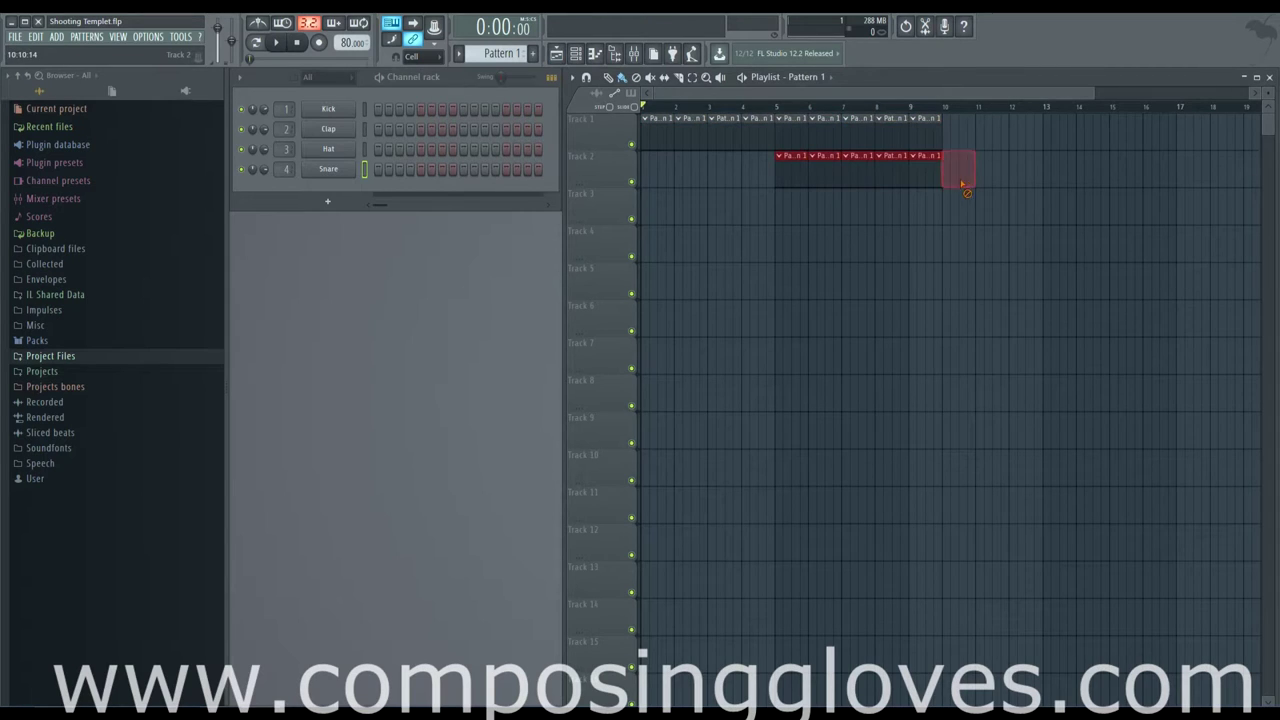
{"action": "right_click", "coordinate": [814, 188]}
{"action": "right_click", "coordinate": [790, 183]}
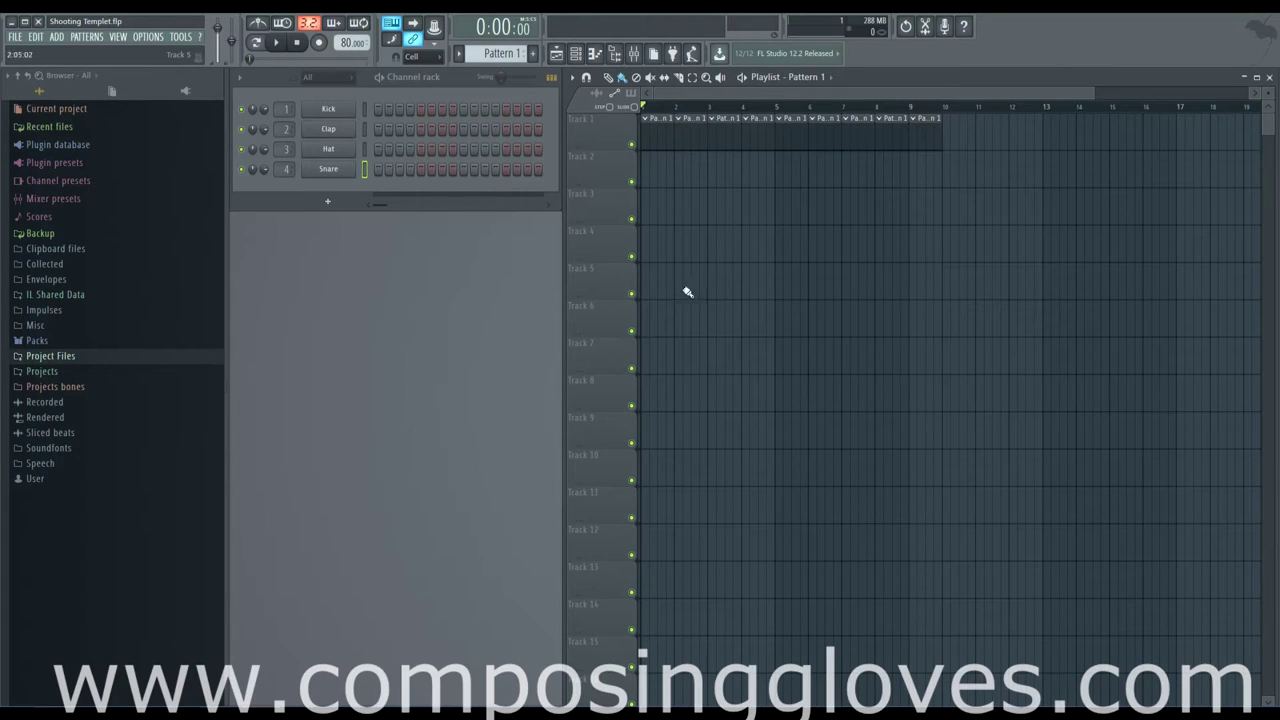
Step: Run playback briefly and erase all the Pattern 1 clips from Track 1
{"action": "mouse_move", "coordinate": [786, 246]}
{"action": "left_mouse_down"}
{"action": "mouse_move", "coordinate": [1137, 276]}
{"action": "mouse_move", "coordinate": [1011, 252]}
{"action": "mouse_move", "coordinate": [768, 245]}
{"action": "left_mouse_up"}
{"action": "left_click", "coordinate": [279, 44]}
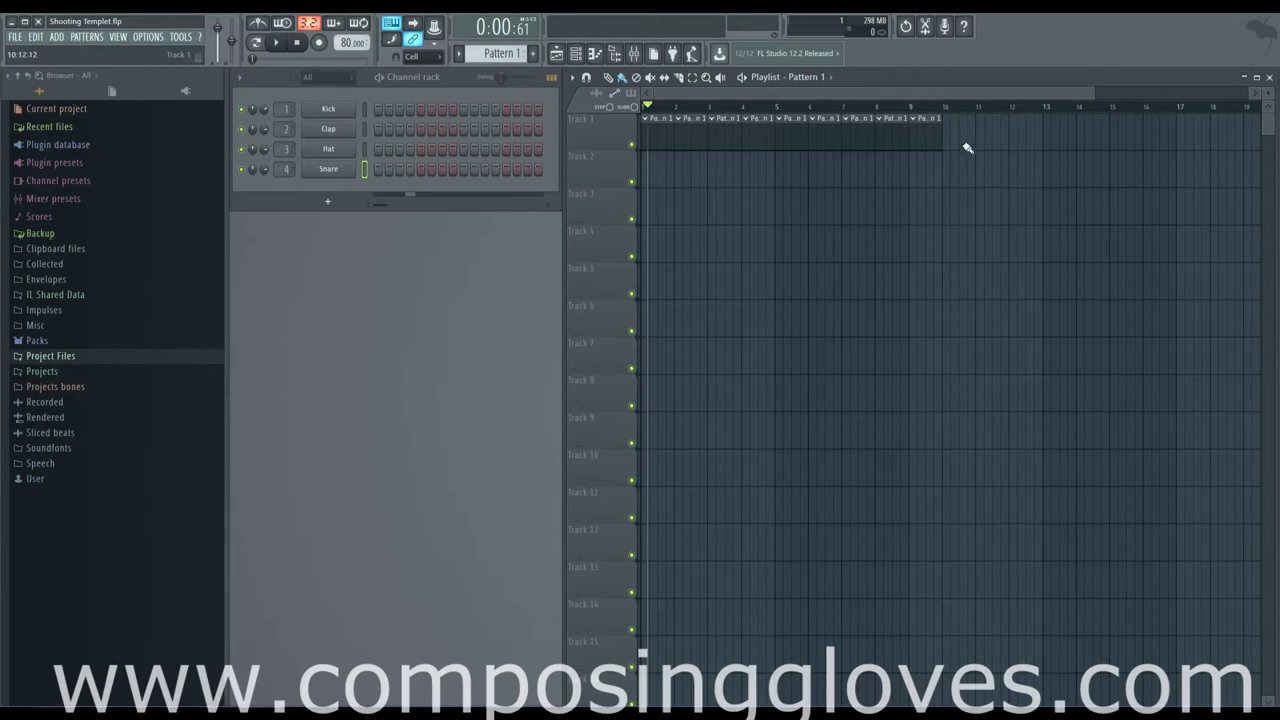
{"action": "left_click_drag", "start_coordinate": [917, 137], "coordinate": [657, 143]}
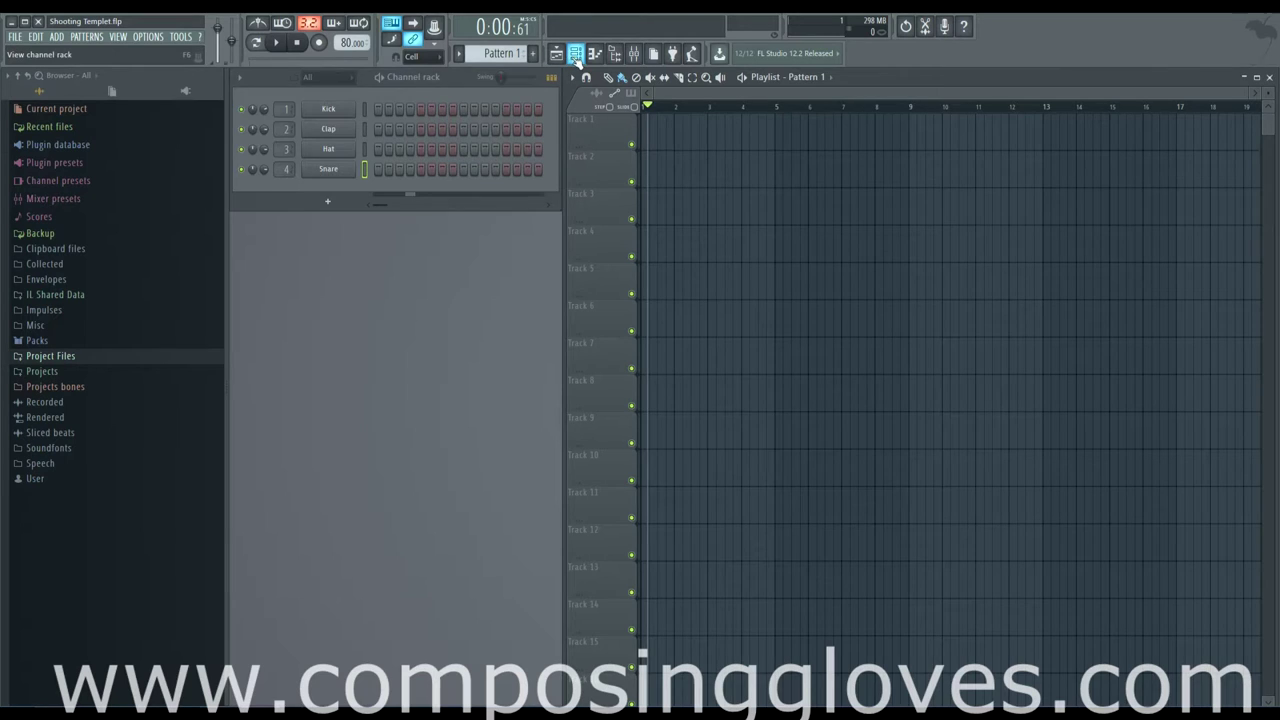
Step: Hide the channel rack and bring it back
{"action": "left_click", "coordinate": [576, 55]}
{"action": "left_click", "coordinate": [576, 55]}
{"action": "left_click", "coordinate": [576, 55]}
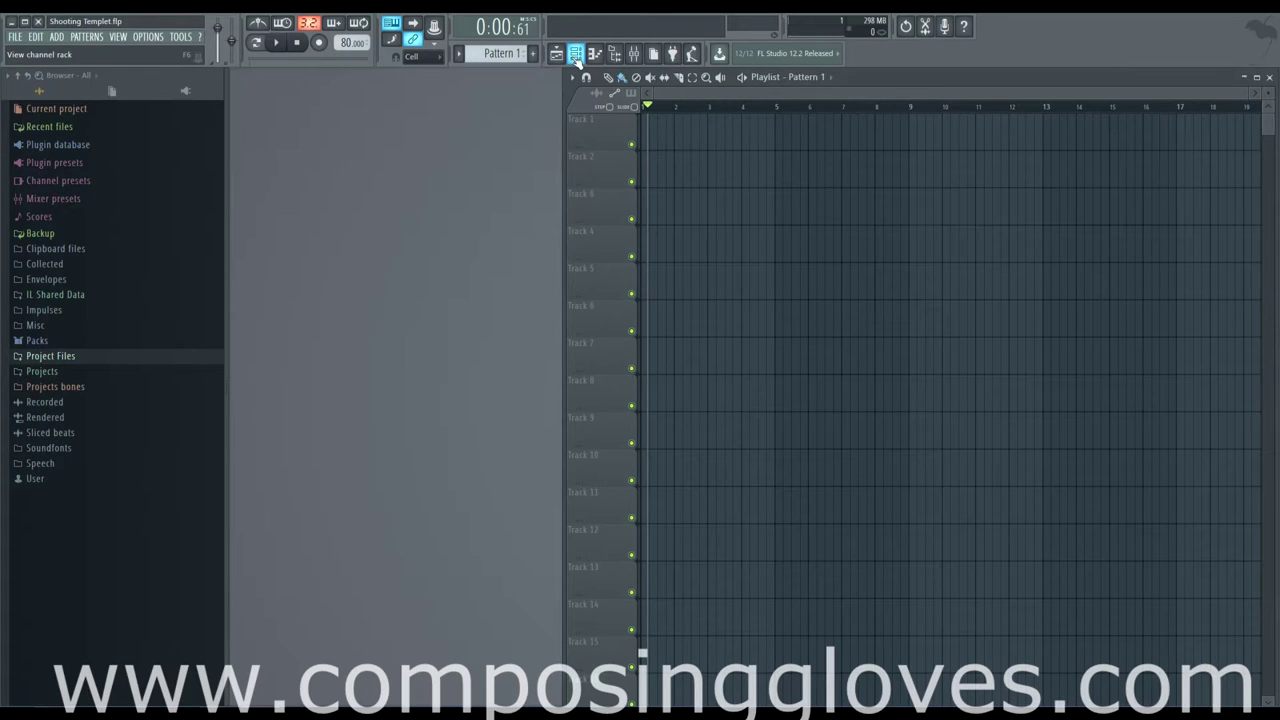
{"action": "left_click", "coordinate": [576, 55]}
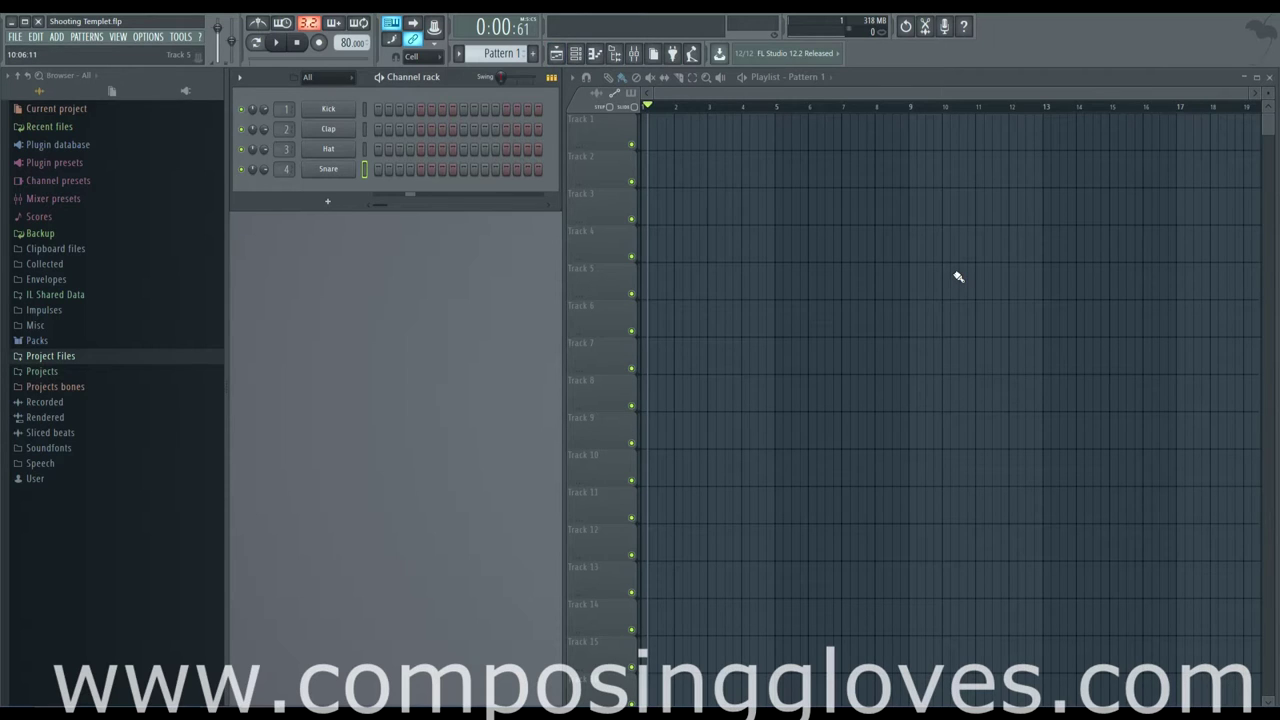
Step: Try out the Kick channel's first step in the channel rack and clear the Kick steps again
{"action": "left_click", "coordinate": [377, 108]}
{"action": "right_click", "coordinate": [506, 110]}
{"action": "right_click", "coordinate": [463, 110]}
{"action": "right_click", "coordinate": [421, 110]}
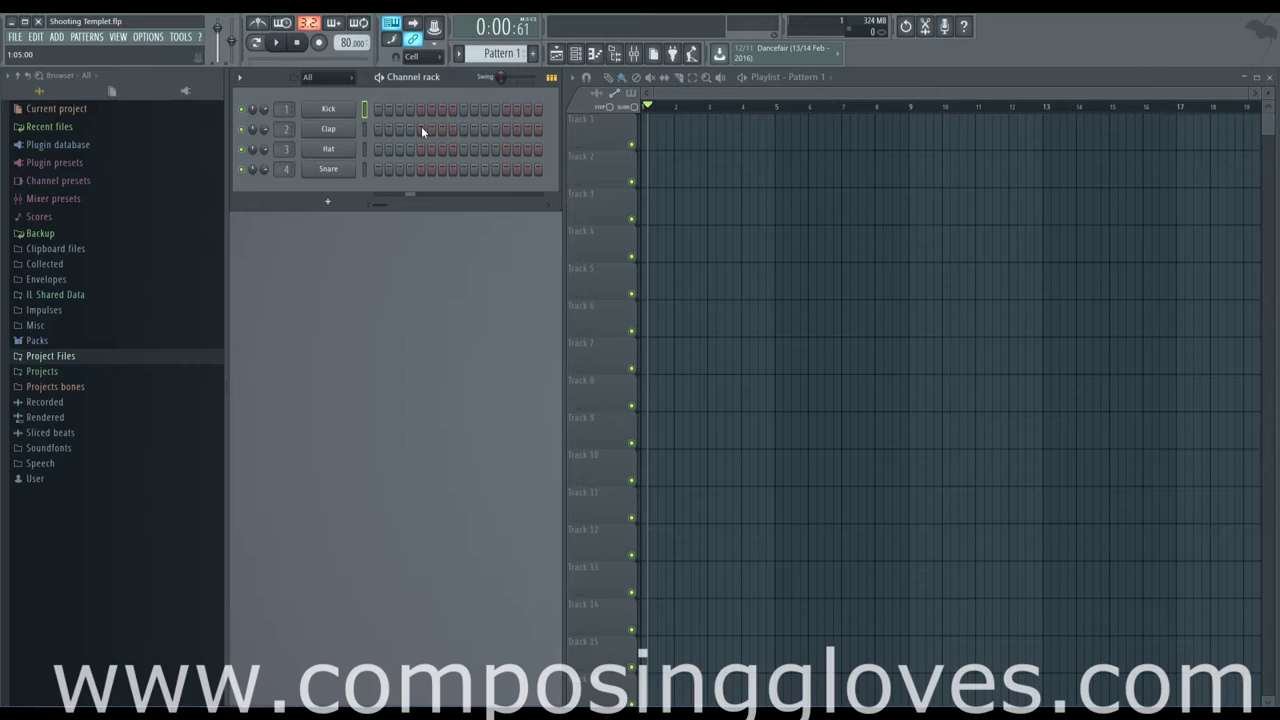
{"action": "left_click", "coordinate": [378, 111]}
{"action": "right_click", "coordinate": [463, 110]}
{"action": "right_click", "coordinate": [420, 110]}
{"action": "right_click", "coordinate": [378, 110]}
Step: Examine the playlist's bar divisions and track rows at different horizontal and vertical zoom levels
{"action": "left_click", "coordinate": [790, 90]}
{"action": "left_click_drag", "start_coordinate": [1221, 92], "coordinate": [1250, 93]}
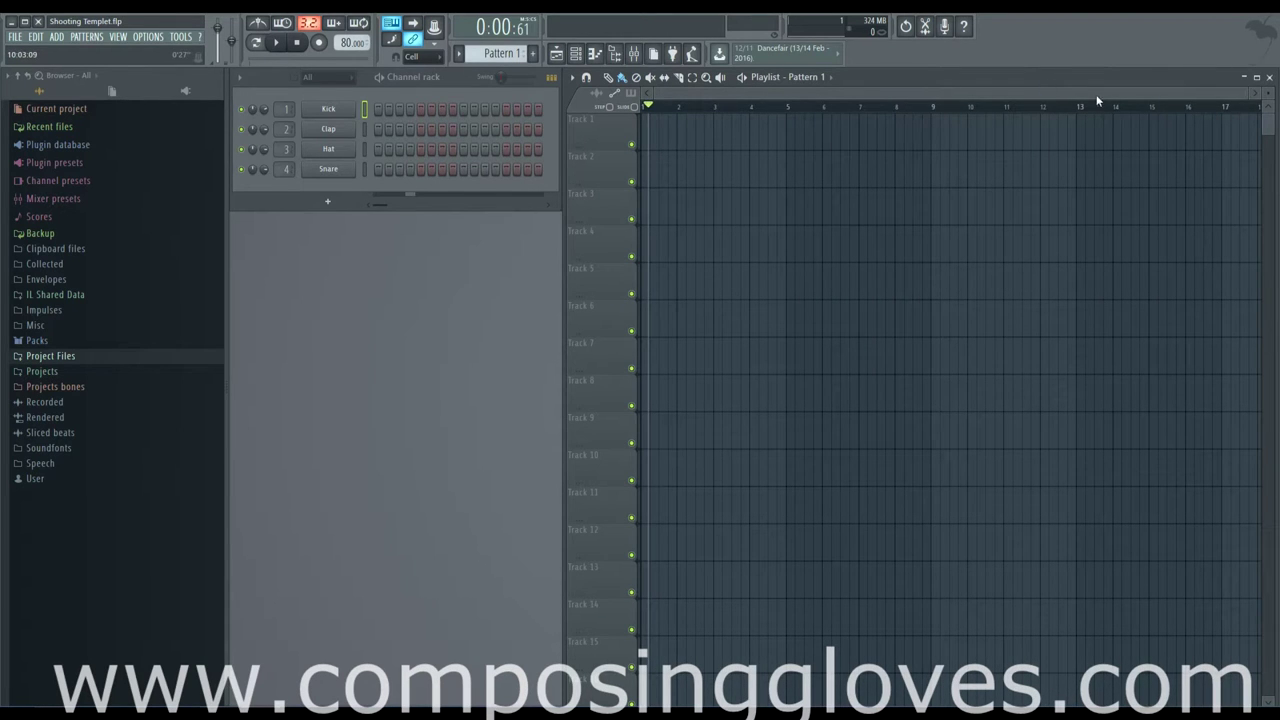
{"action": "left_click_drag", "start_coordinate": [1249, 96], "coordinate": [1160, 93]}
{"action": "mouse_move", "coordinate": [1096, 121]}
{"action": "left_mouse_down"}
{"action": "mouse_move", "coordinate": [749, 106]}
{"action": "mouse_move", "coordinate": [920, 100]}
{"action": "mouse_move", "coordinate": [846, 100]}
{"action": "left_mouse_up"}
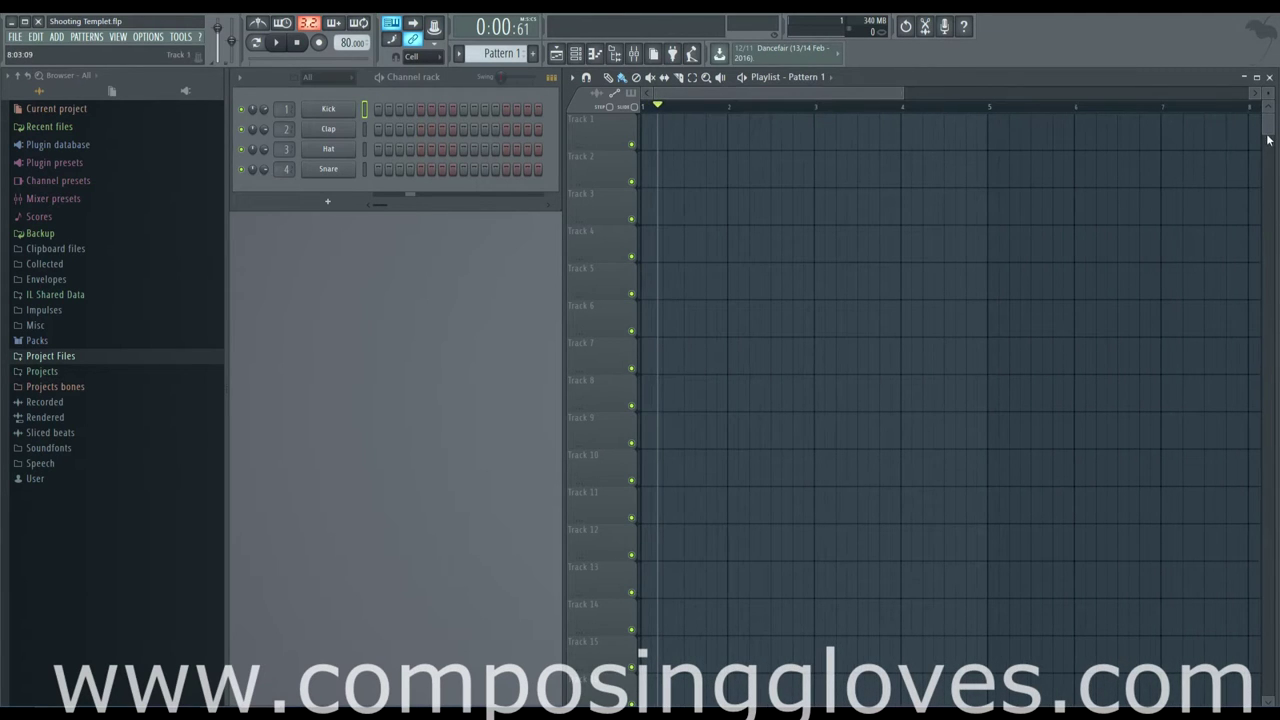
{"action": "mouse_move", "coordinate": [1268, 131]}
{"action": "left_mouse_down"}
{"action": "mouse_move", "coordinate": [1265, 300]}
{"action": "mouse_move", "coordinate": [1266, 118]}
{"action": "left_mouse_up"}
{"action": "left_click_drag", "start_coordinate": [1267, 91], "coordinate": [1266, 86]}
{"action": "scroll", "coordinate": [640, 655], "scroll_direction": "up", "scroll_amount": 3}
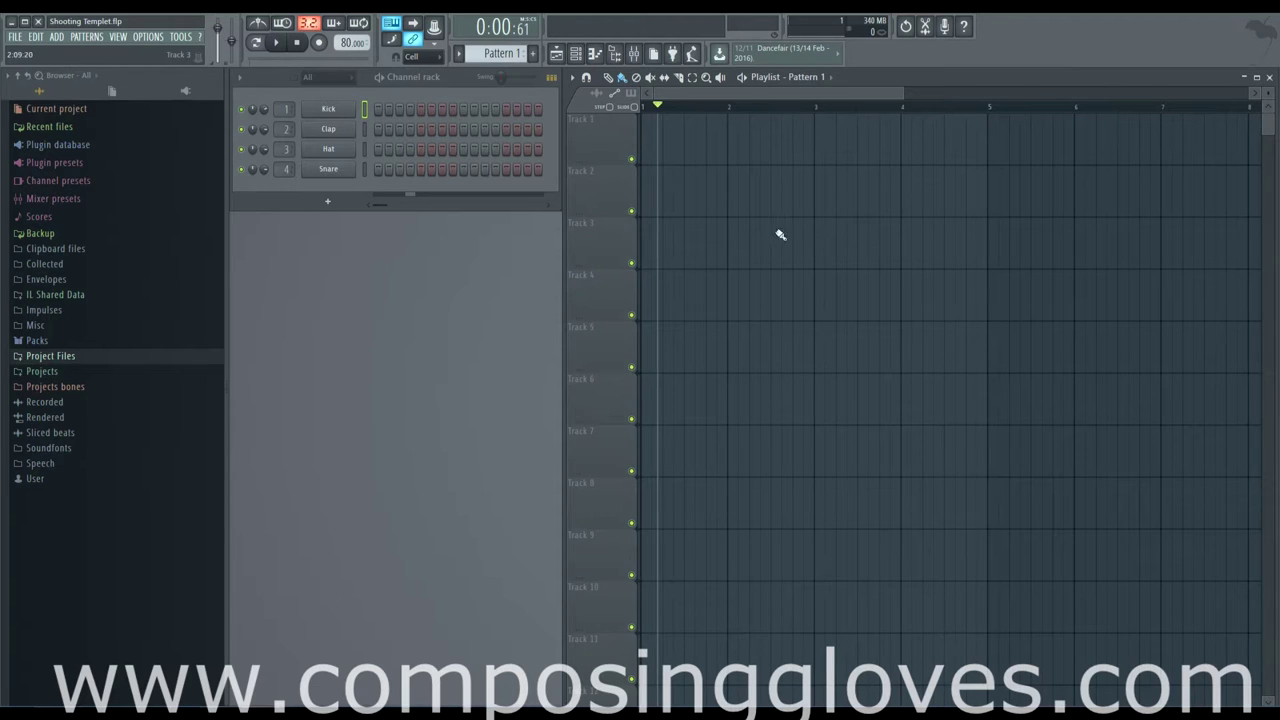
{"action": "scroll", "coordinate": [714, 207], "scroll_direction": "down", "scroll_amount": 2}
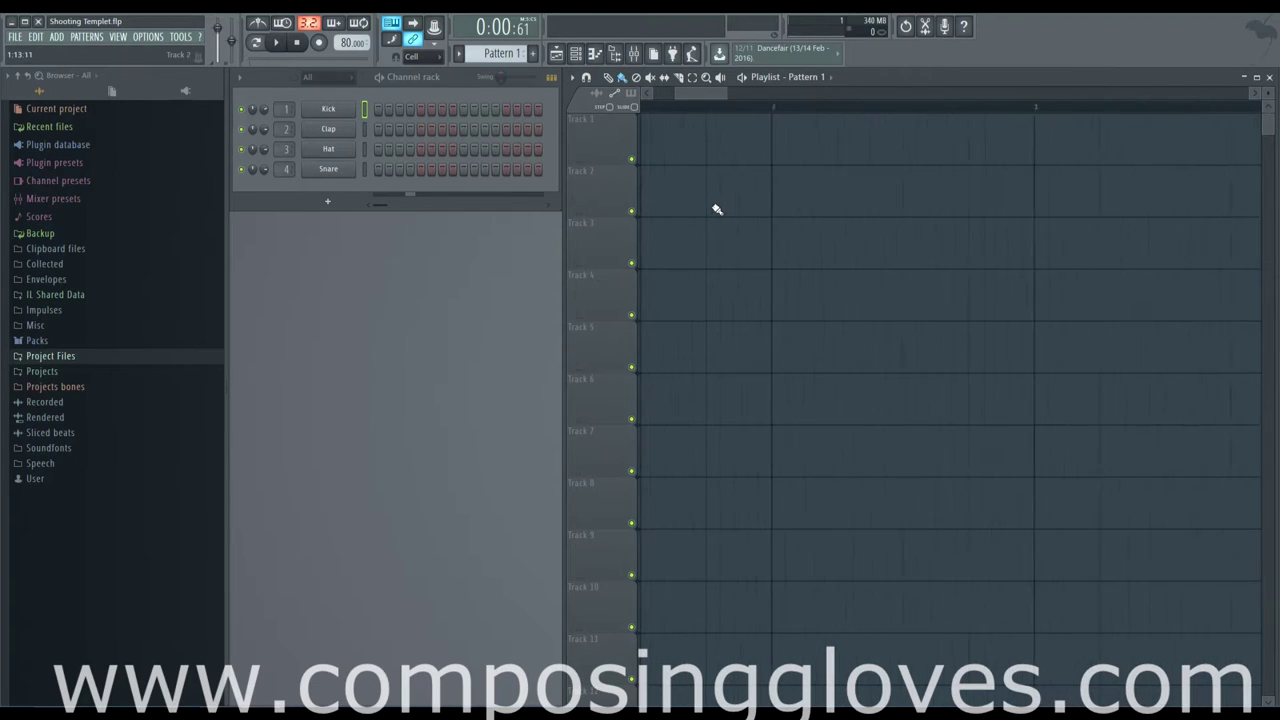
{"action": "scroll", "coordinate": [724, 208], "scroll_direction": "up", "scroll_amount": 5}
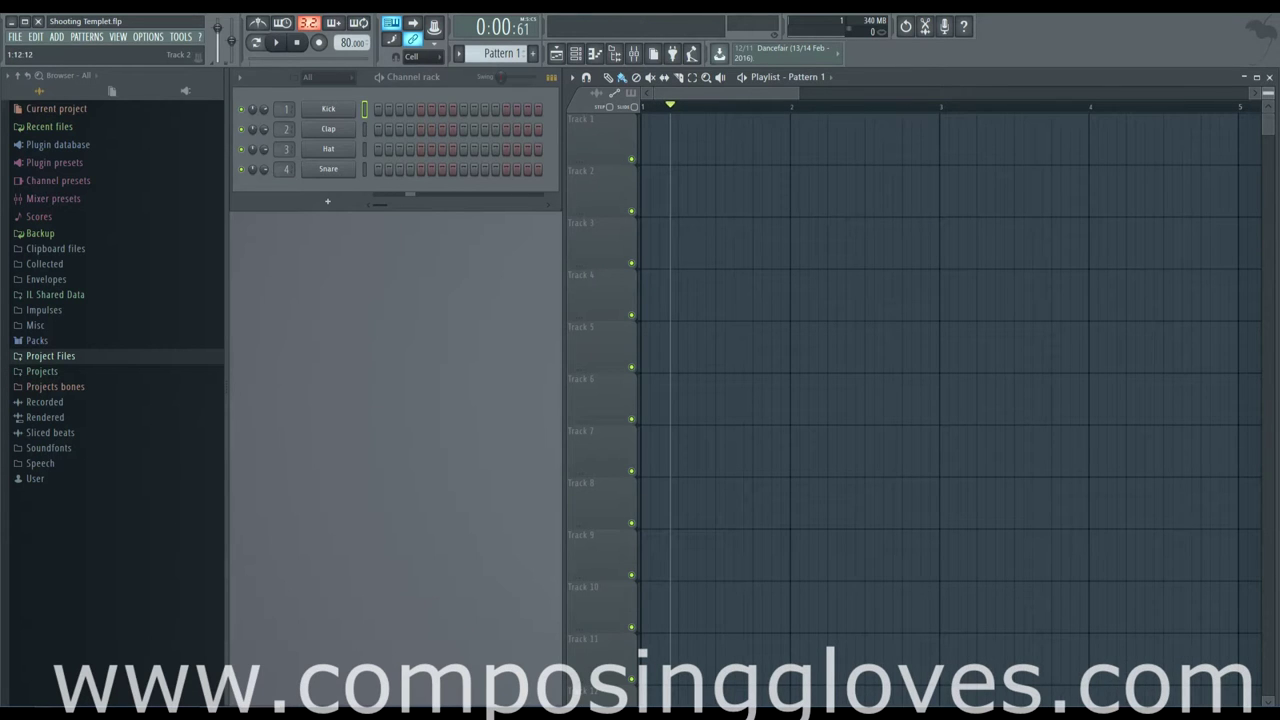
{"action": "scroll", "coordinate": [1268, 92], "scroll_direction": "down", "scroll_amount": 4}
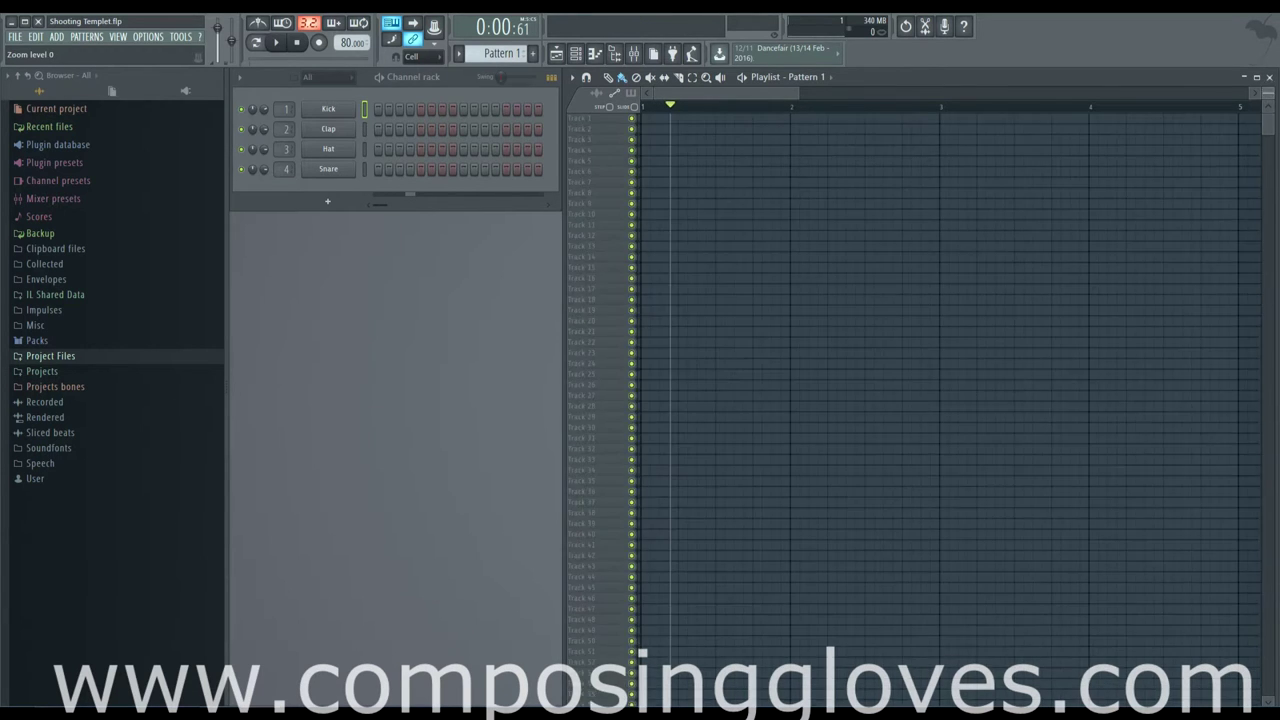
{"action": "scroll", "coordinate": [1268, 92], "scroll_direction": "up", "scroll_amount": 4}
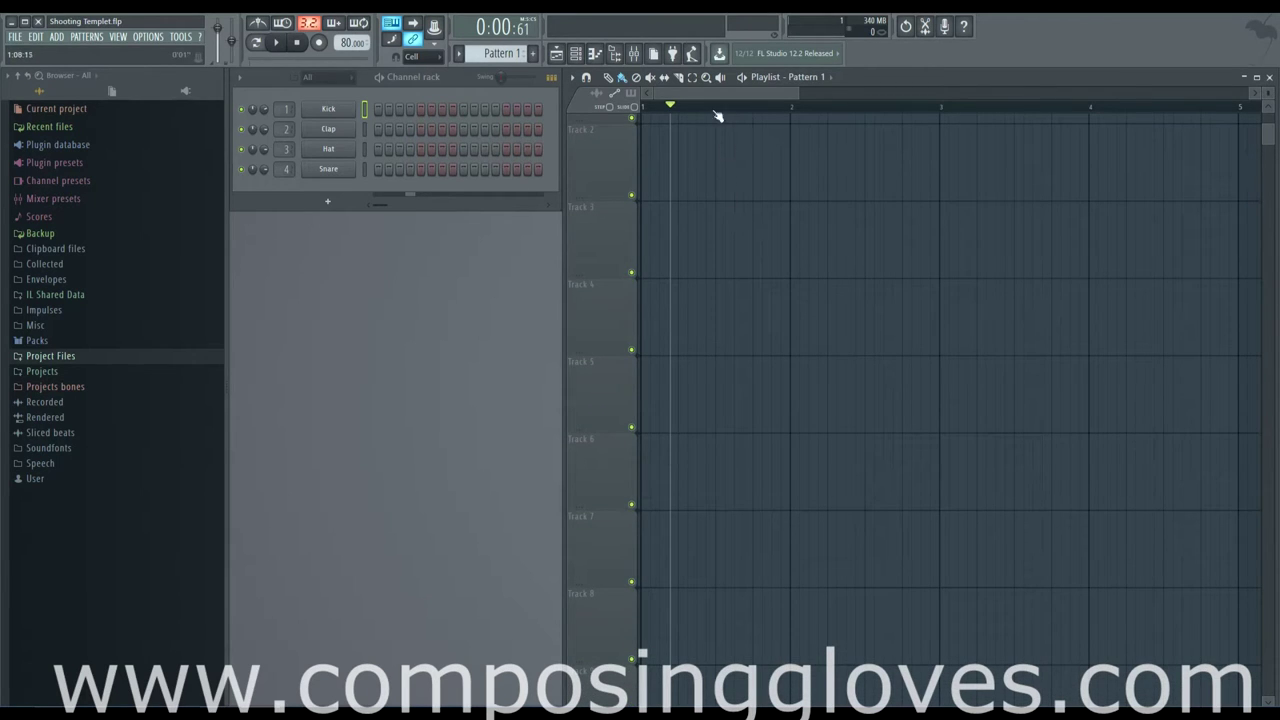
{"action": "scroll", "coordinate": [720, 258], "scroll_direction": "up", "scroll_amount": 1}
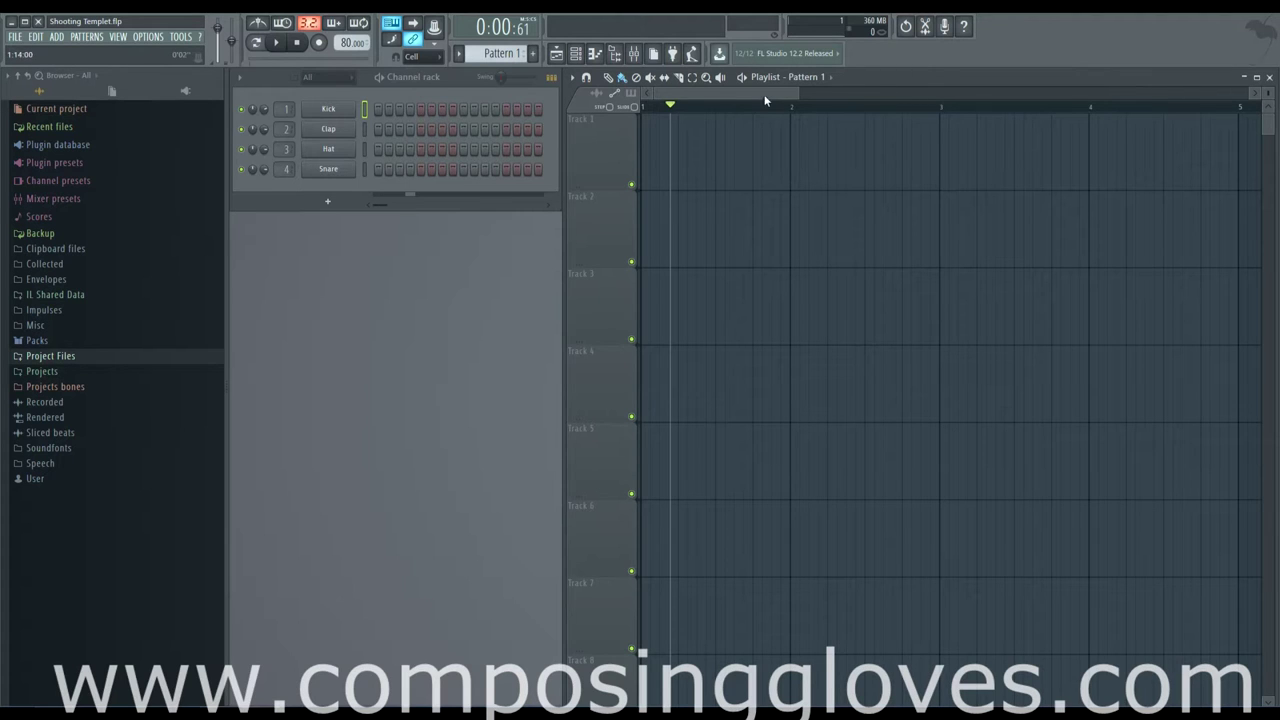
{"action": "scroll", "coordinate": [689, 161], "scroll_direction": "up", "scroll_amount": 3}
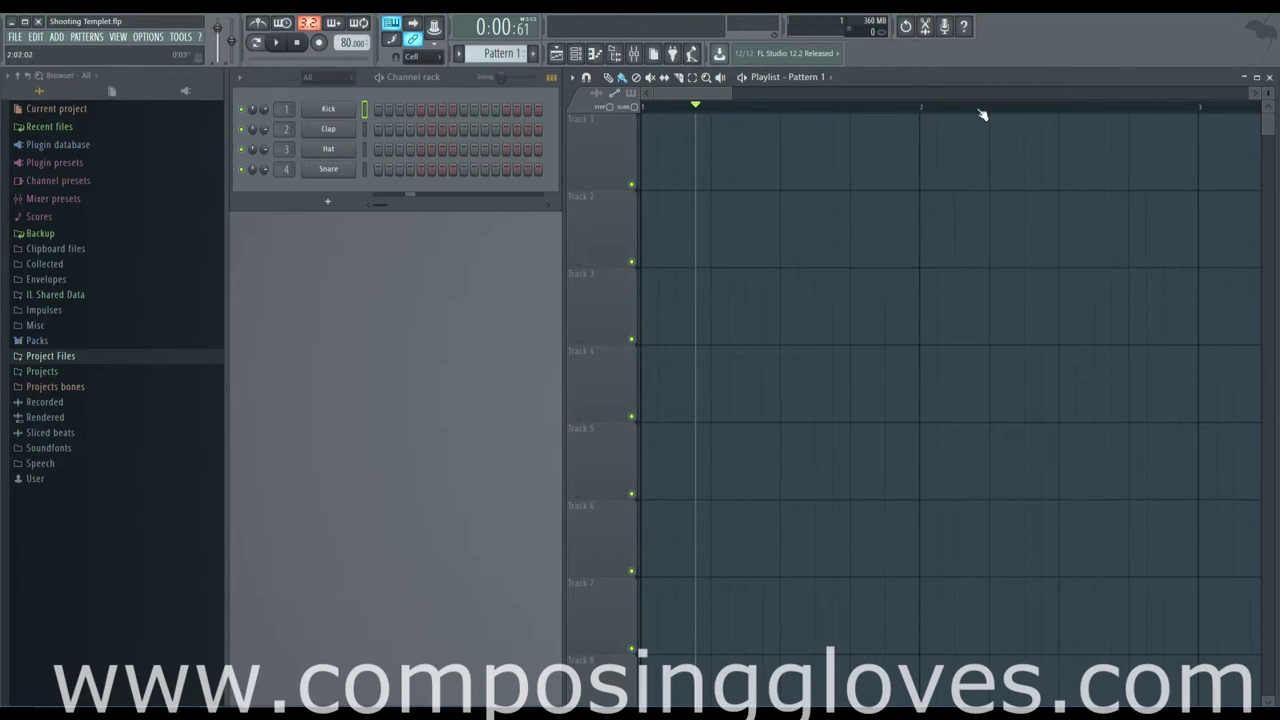
Step: Select exactly bar 1 on the playlist timeline and clear the selection
{"action": "left_click_drag", "start_coordinate": [930, 113], "coordinate": [617, 115]}
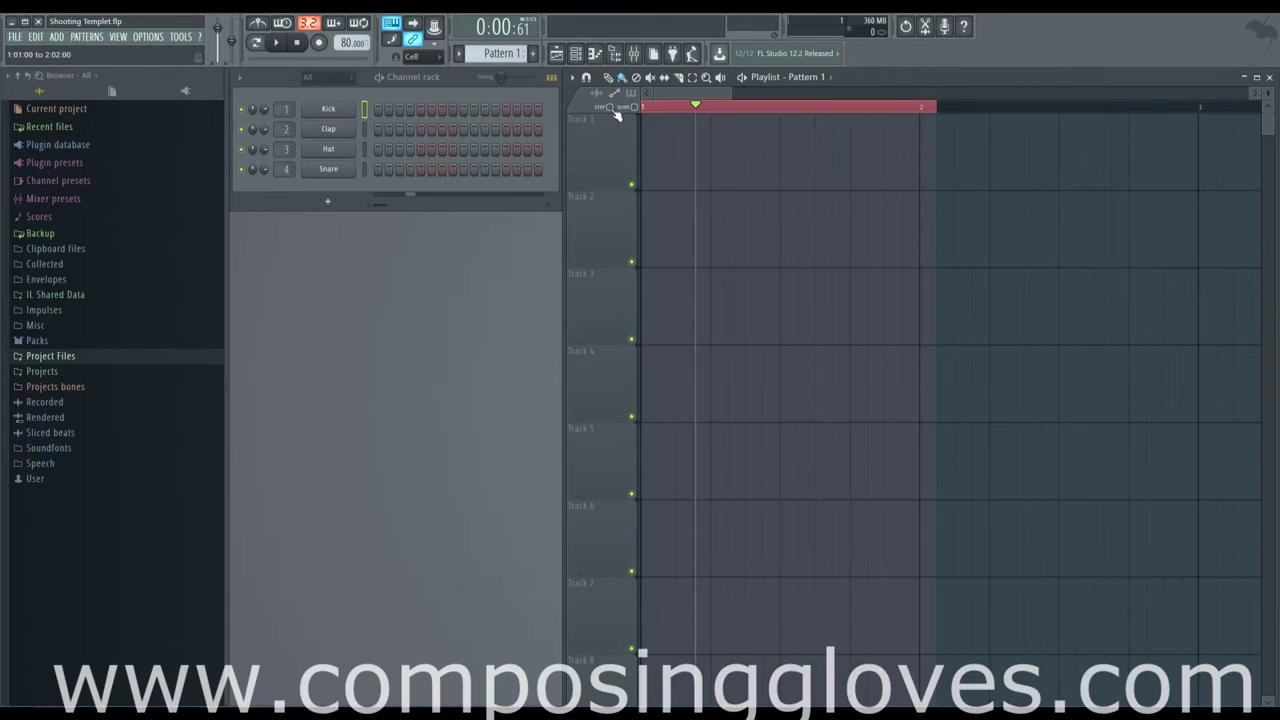
{"action": "left_click_drag", "start_coordinate": [920, 111], "coordinate": [652, 117]}
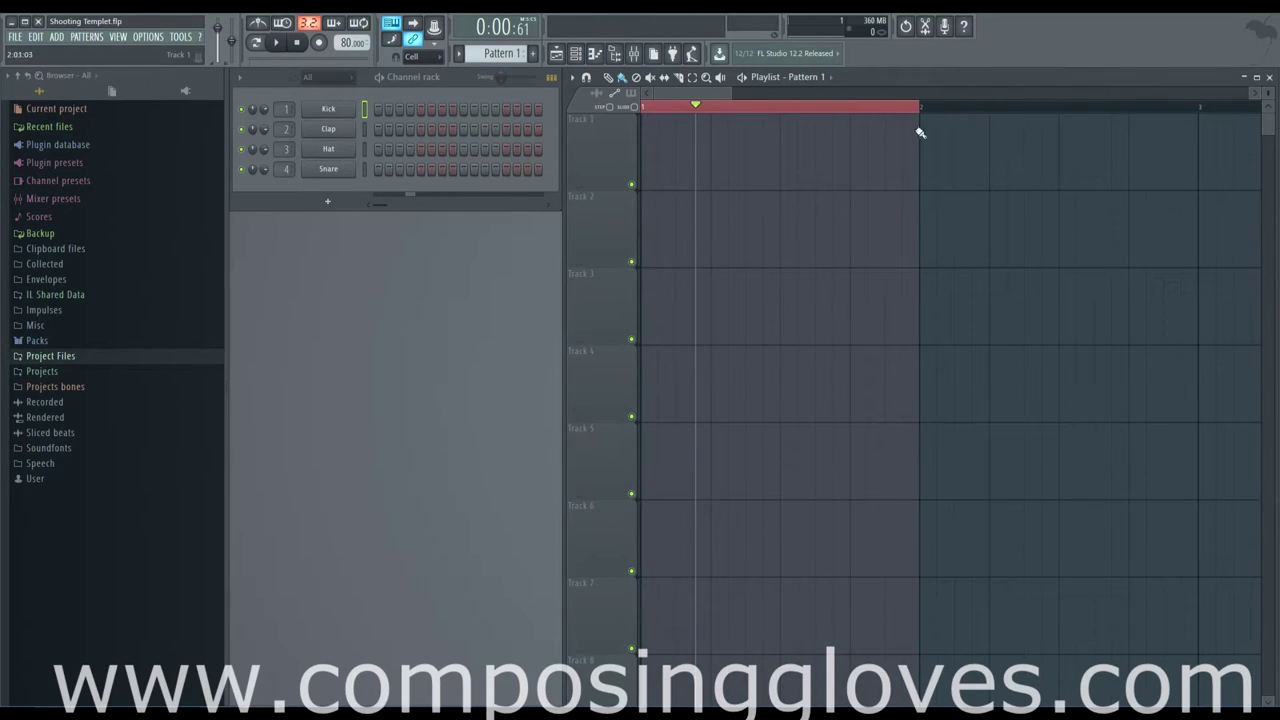
{"action": "scroll", "coordinate": [697, 180], "scroll_direction": "up", "scroll_amount": 2}
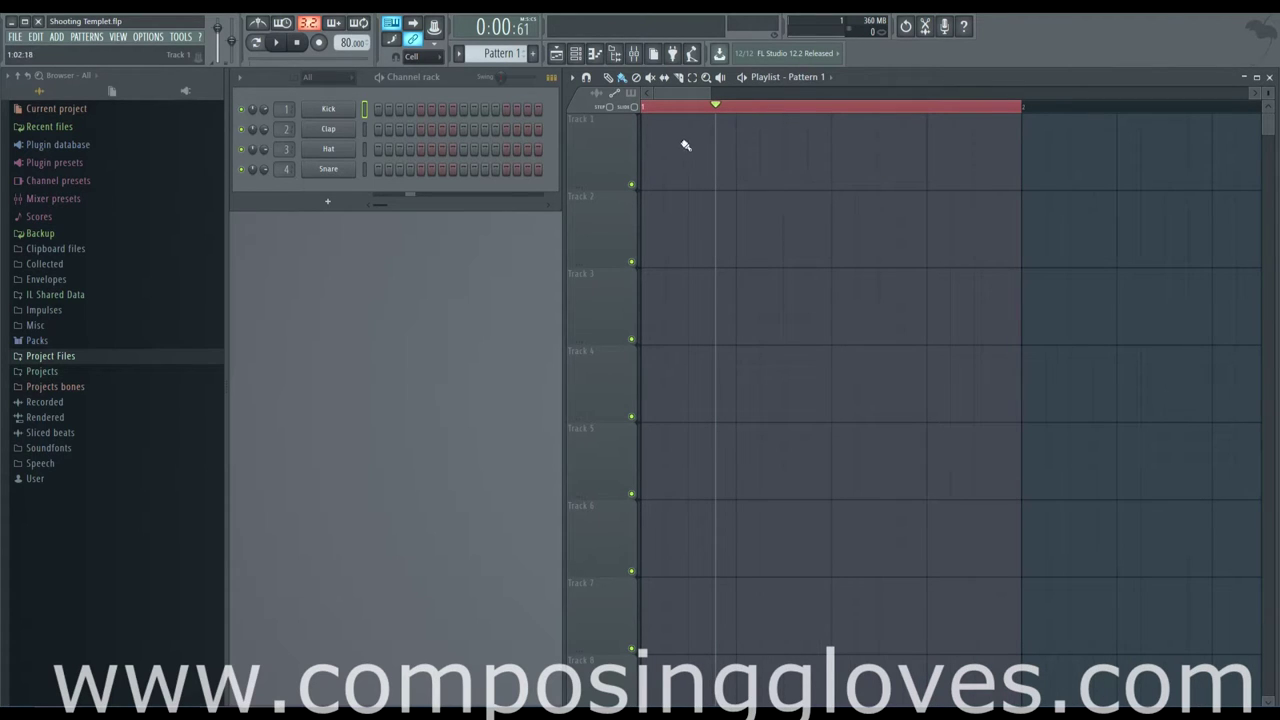
{"action": "left_click", "coordinate": [745, 113]}
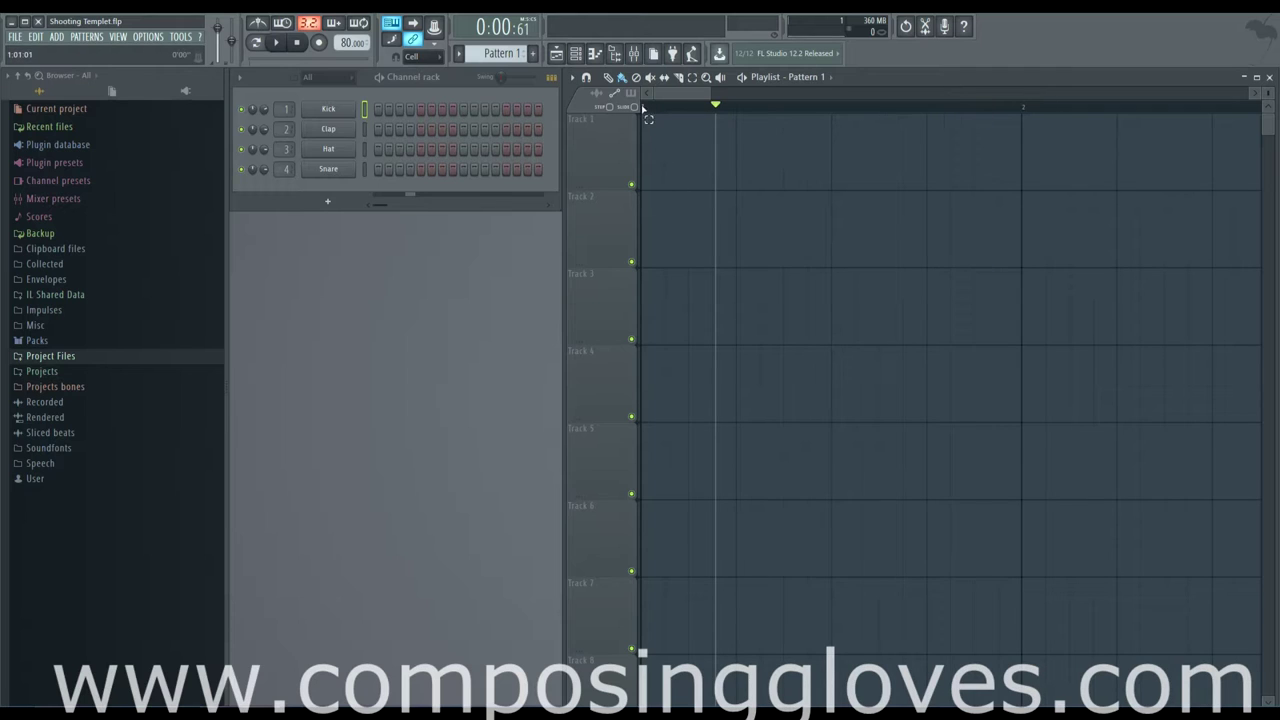
Step: Select one-beat, half-beat and quarter-beat ranges in bar 1 on the playlist timeline, and clear the selection
{"action": "left_click_drag", "start_coordinate": [647, 108], "coordinate": [737, 119]}
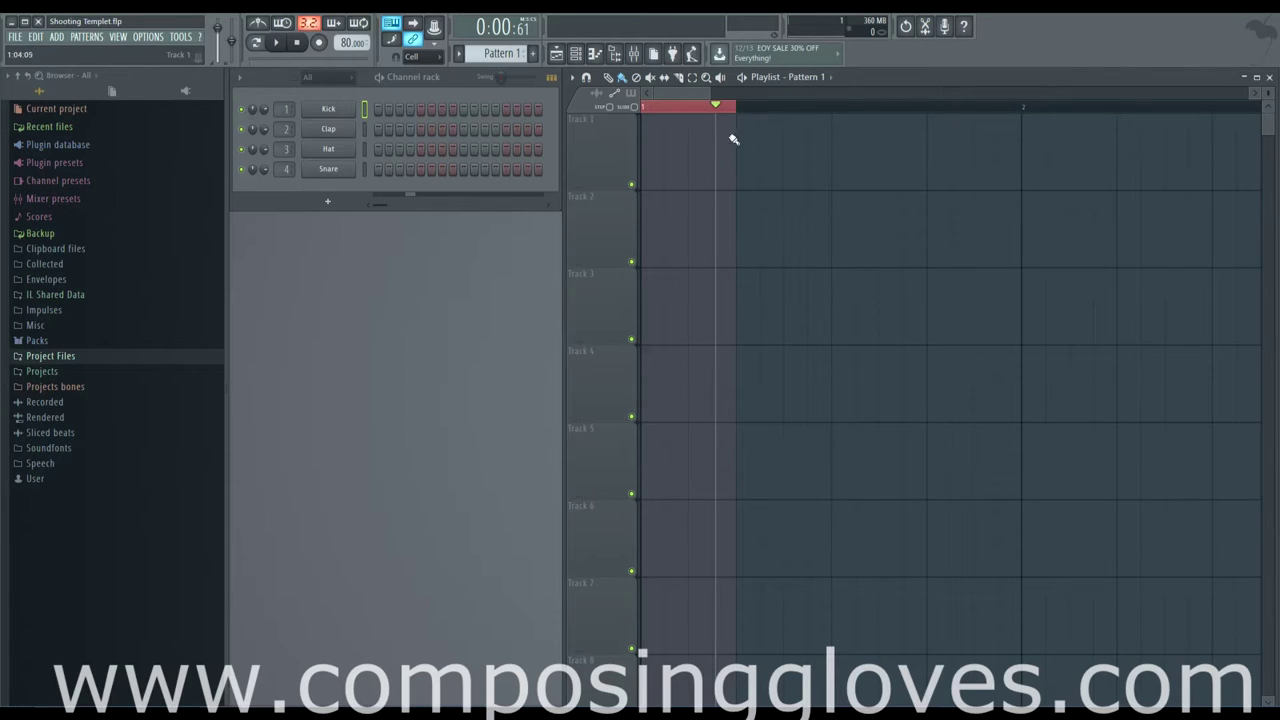
{"action": "left_click_drag", "start_coordinate": [739, 109], "coordinate": [914, 117]}
{"action": "scroll", "coordinate": [843, 181], "scroll_direction": "up", "scroll_amount": 2}
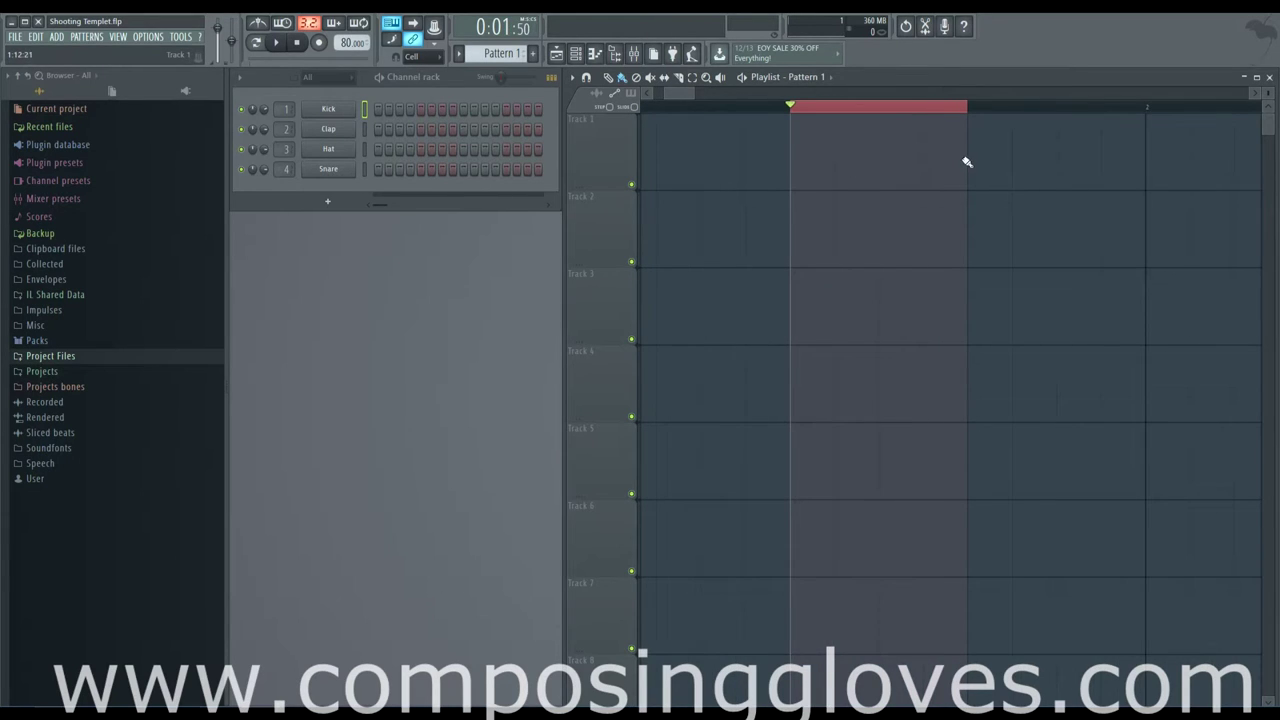
{"action": "left_click_drag", "start_coordinate": [800, 111], "coordinate": [869, 113]}
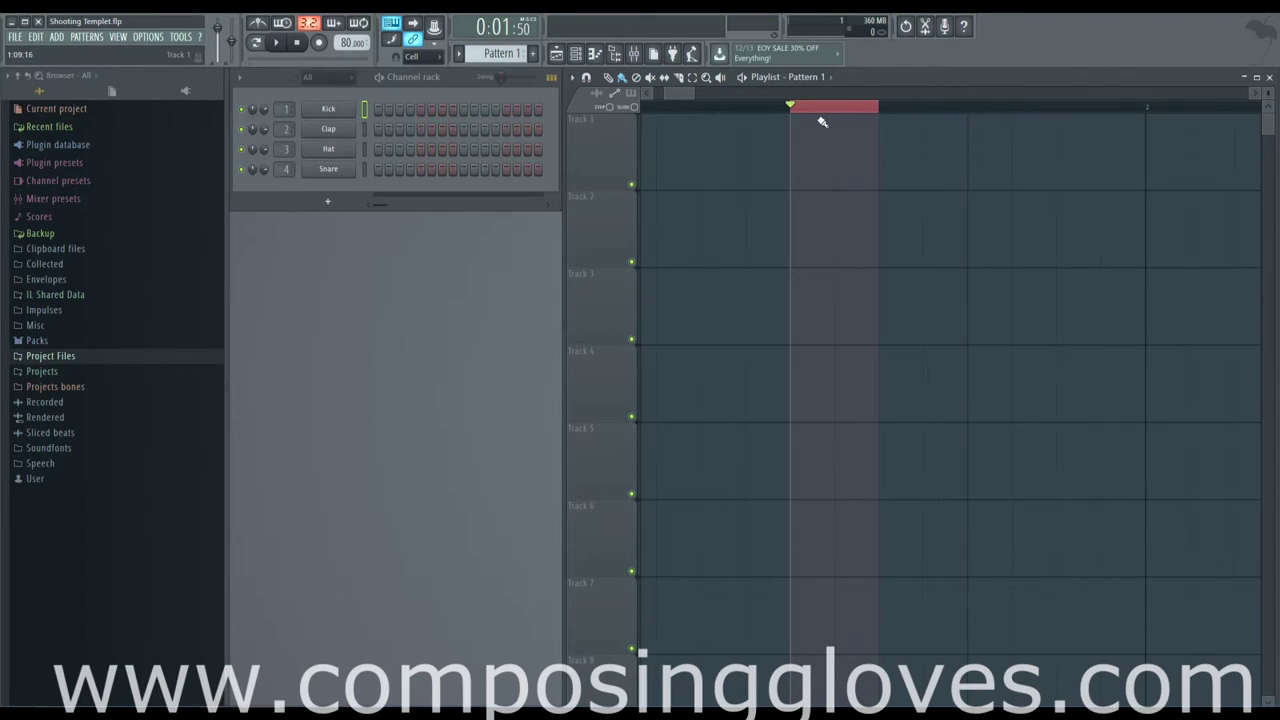
{"action": "left_click_drag", "start_coordinate": [797, 114], "coordinate": [949, 120]}
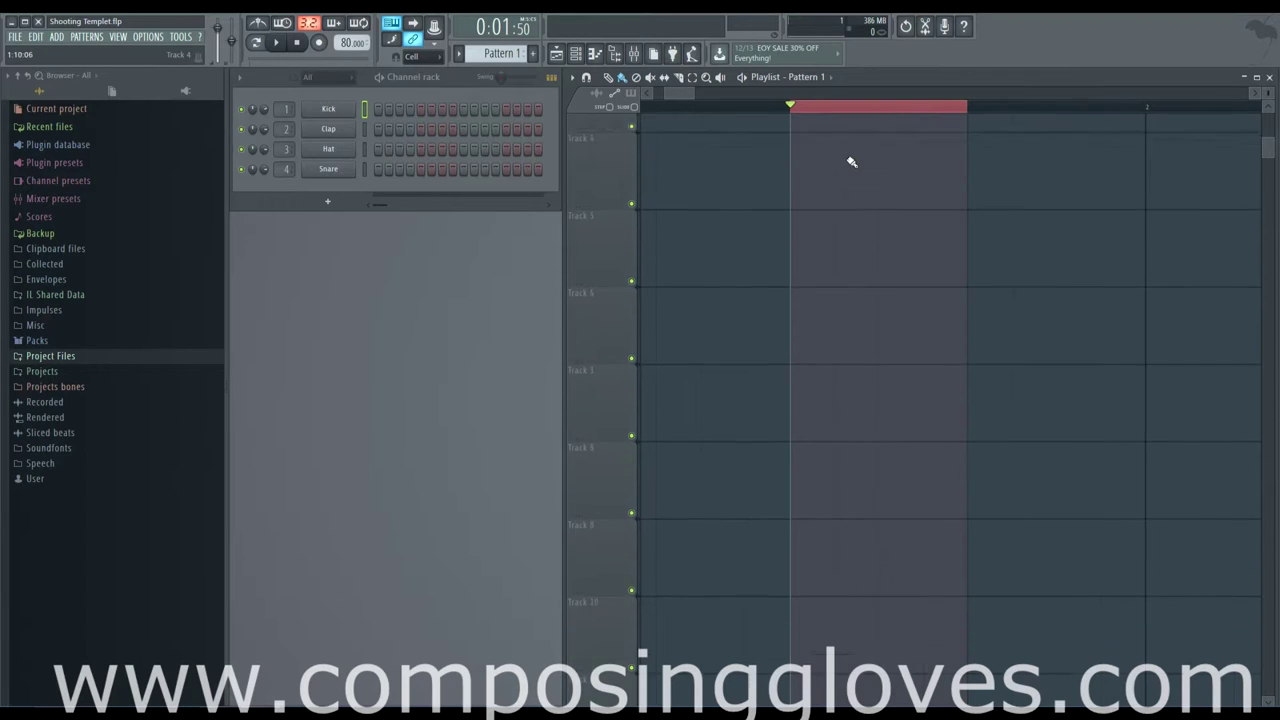
{"action": "left_click_drag", "start_coordinate": [794, 107], "coordinate": [828, 115]}
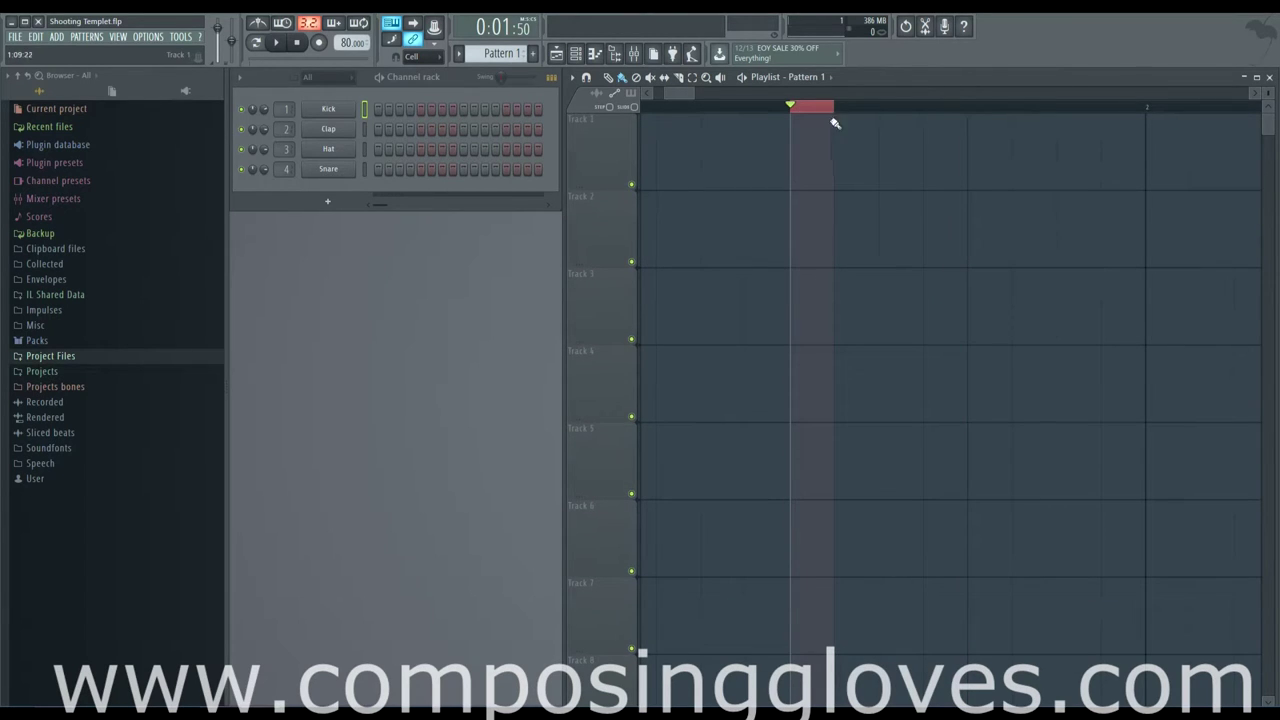
{"action": "left_click", "coordinate": [827, 117]}
Step: Select the whole of bar 1 on the playlist timeline again and remove the selection
{"action": "scroll", "coordinate": [788, 161], "scroll_direction": "down", "scroll_amount": 1}
{"action": "scroll", "coordinate": [786, 169], "scroll_direction": "up", "scroll_amount": 1}
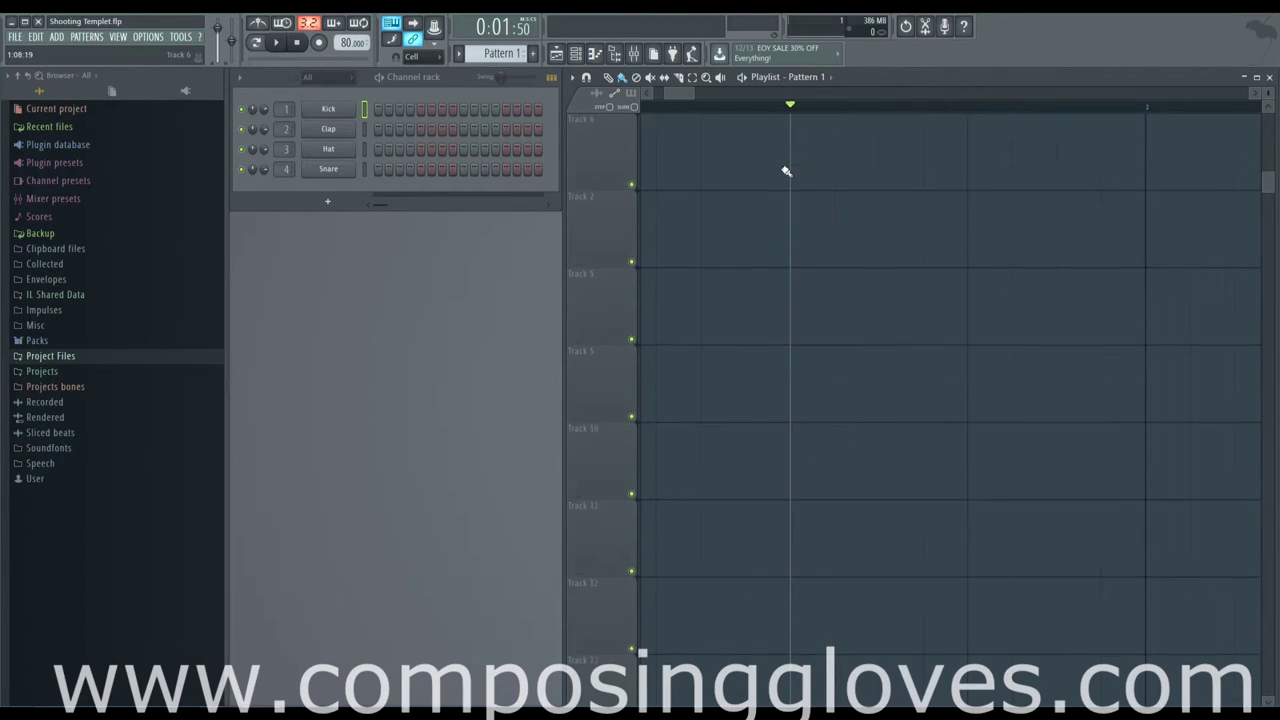
{"action": "scroll", "coordinate": [774, 194], "scroll_direction": "down", "scroll_amount": 2, "text": "ctrl"}
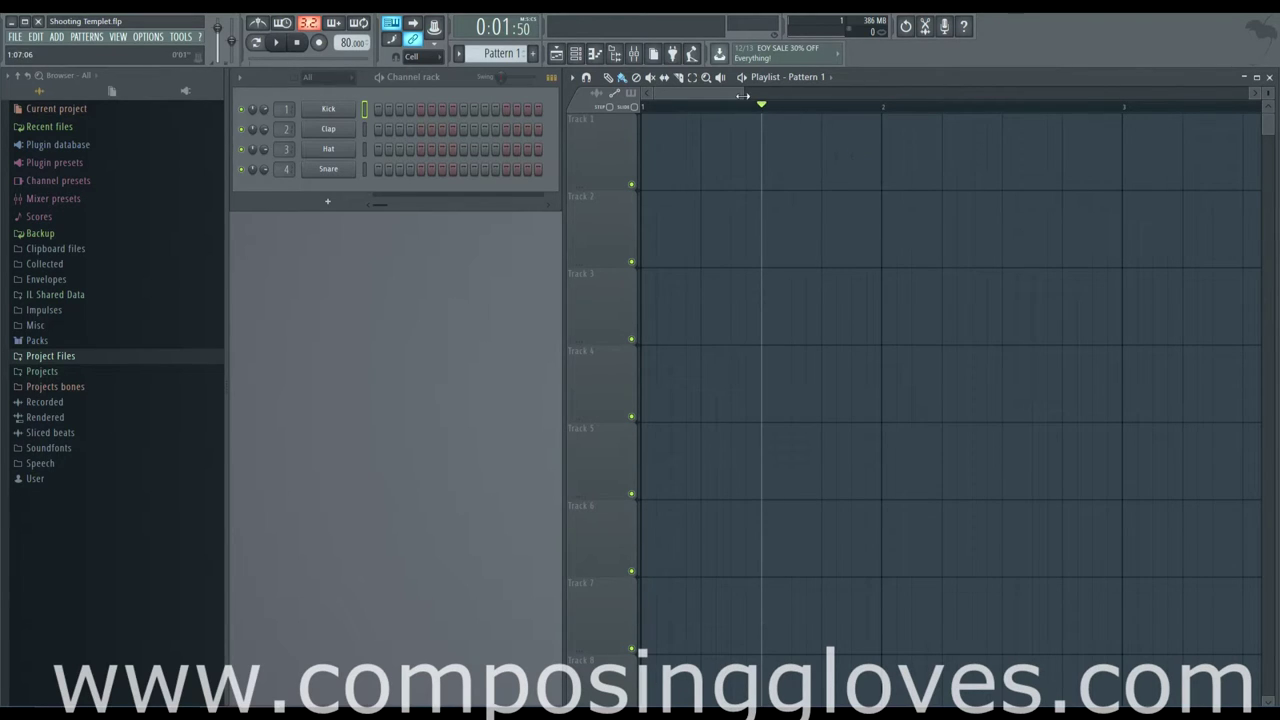
{"action": "left_click_drag", "start_coordinate": [742, 95], "coordinate": [737, 95]}
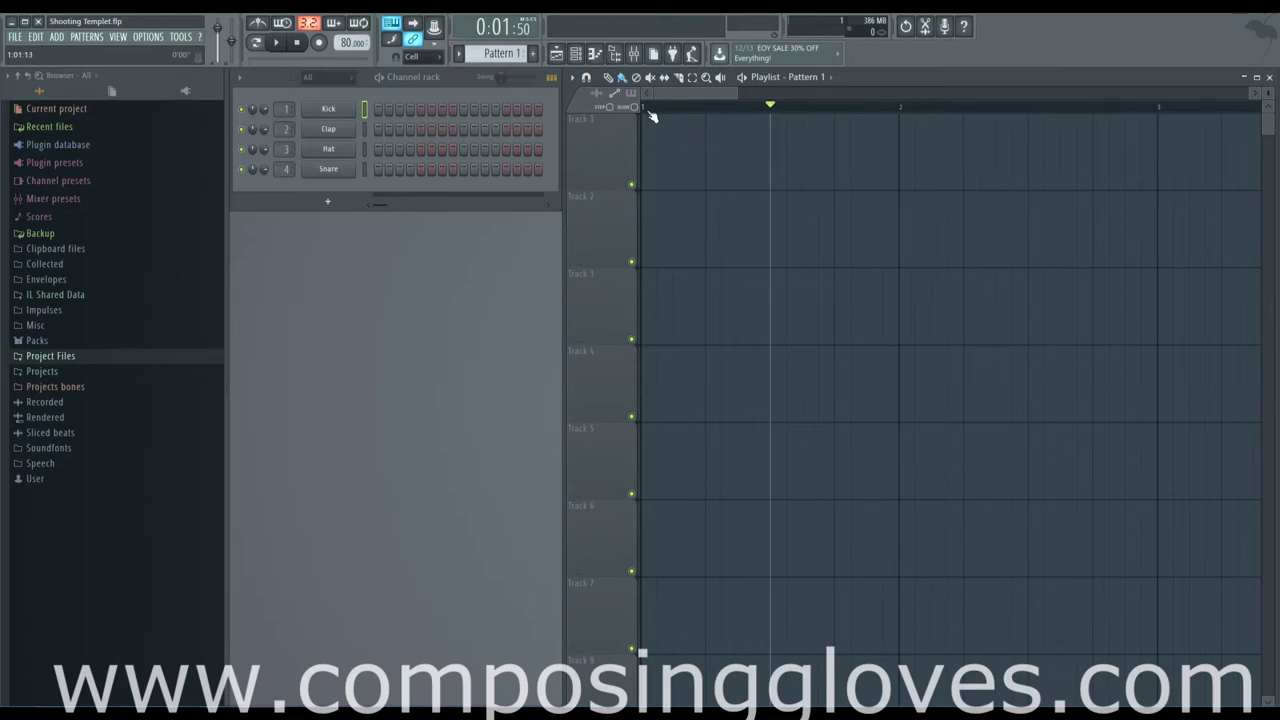
{"action": "left_click_drag", "start_coordinate": [645, 110], "coordinate": [899, 119]}
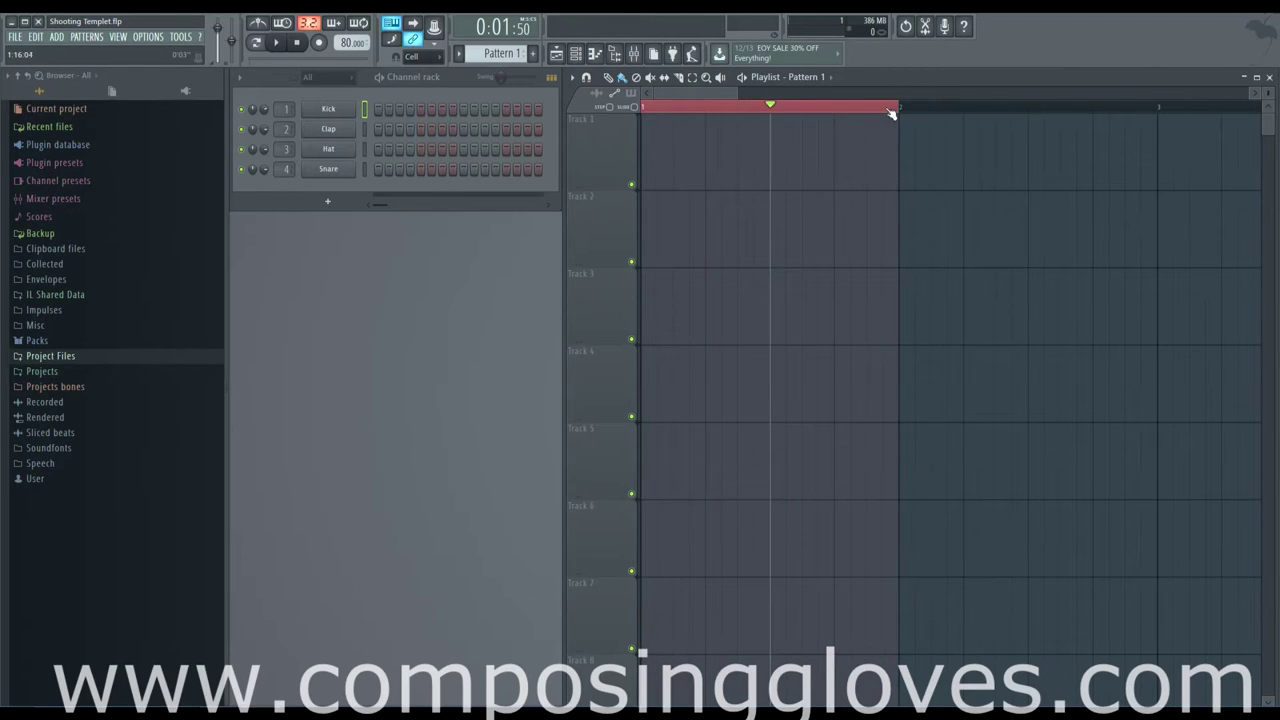
{"action": "left_click", "coordinate": [852, 163]}
{"action": "right_click", "coordinate": [884, 144]}
{"action": "right_click", "coordinate": [831, 110]}
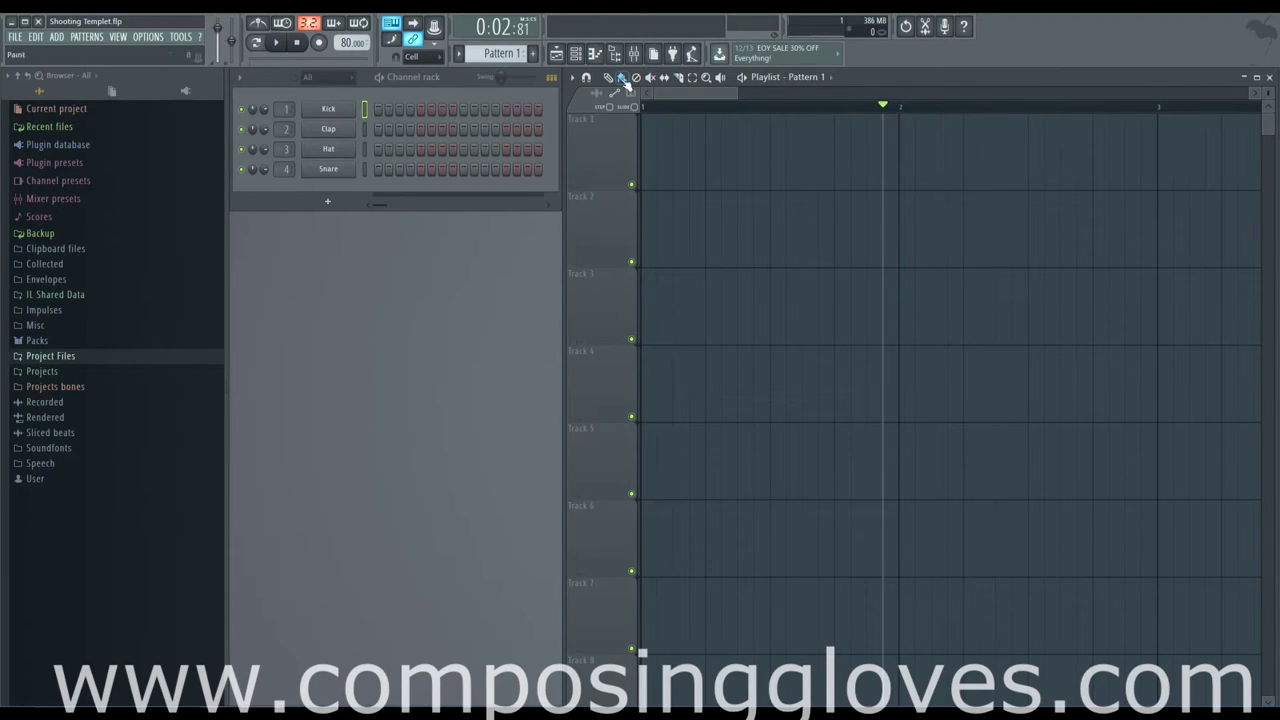
Step: Place two Pattern 1 clips on Track 1 and one each on Tracks 2 and 3, starting partway through the bars
{"action": "left_click", "coordinate": [674, 170]}
{"action": "left_click", "coordinate": [1049, 160]}
{"action": "left_click", "coordinate": [1057, 229]}
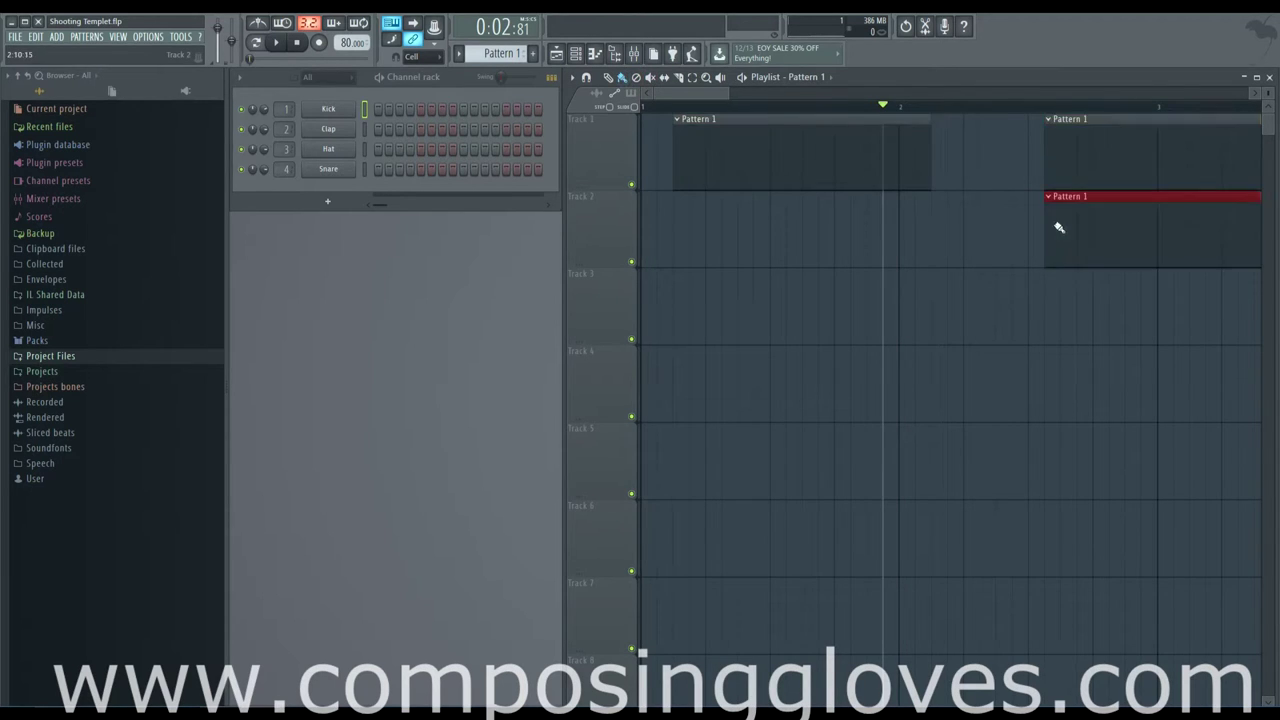
{"action": "left_click", "coordinate": [1020, 280]}
Step: Delete all the Pattern 1 clips from Tracks 1, 2 and 3
{"action": "right_click", "coordinate": [1057, 314]}
{"action": "right_click", "coordinate": [1052, 228]}
{"action": "right_click", "coordinate": [1050, 150]}
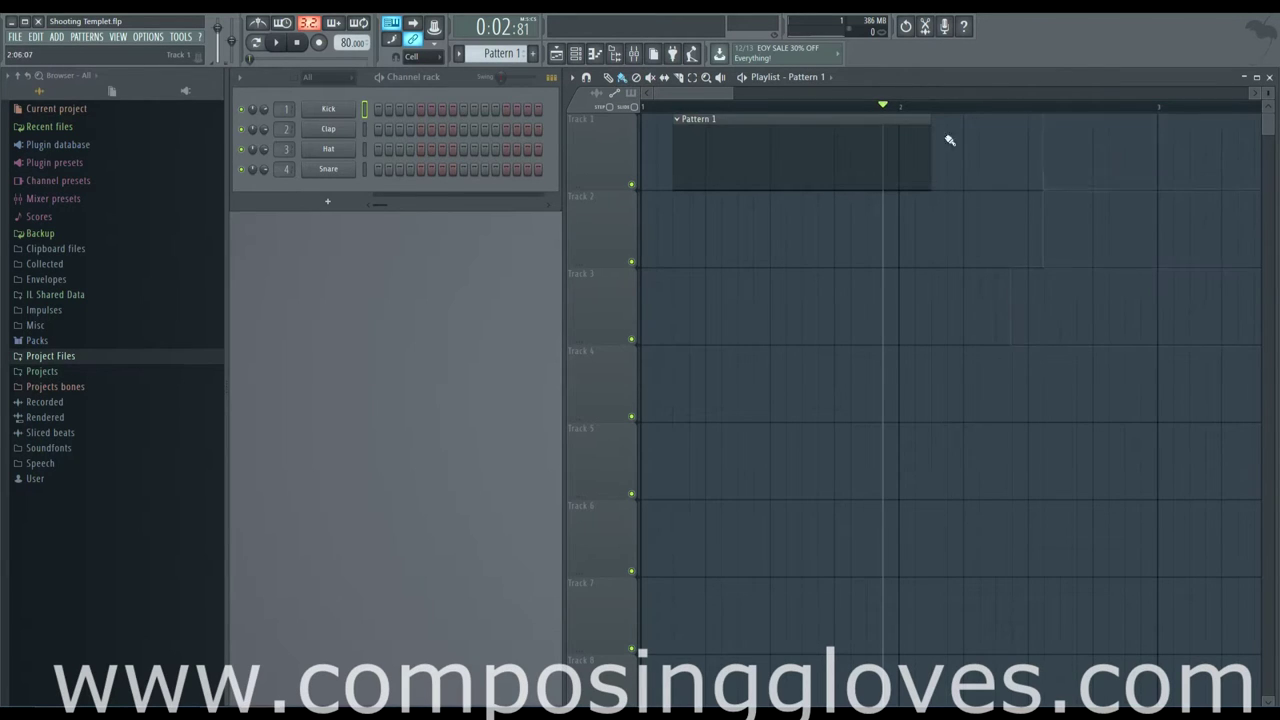
{"action": "right_click", "coordinate": [850, 140]}
{"action": "left_click_drag", "start_coordinate": [738, 88], "coordinate": [1044, 92]}
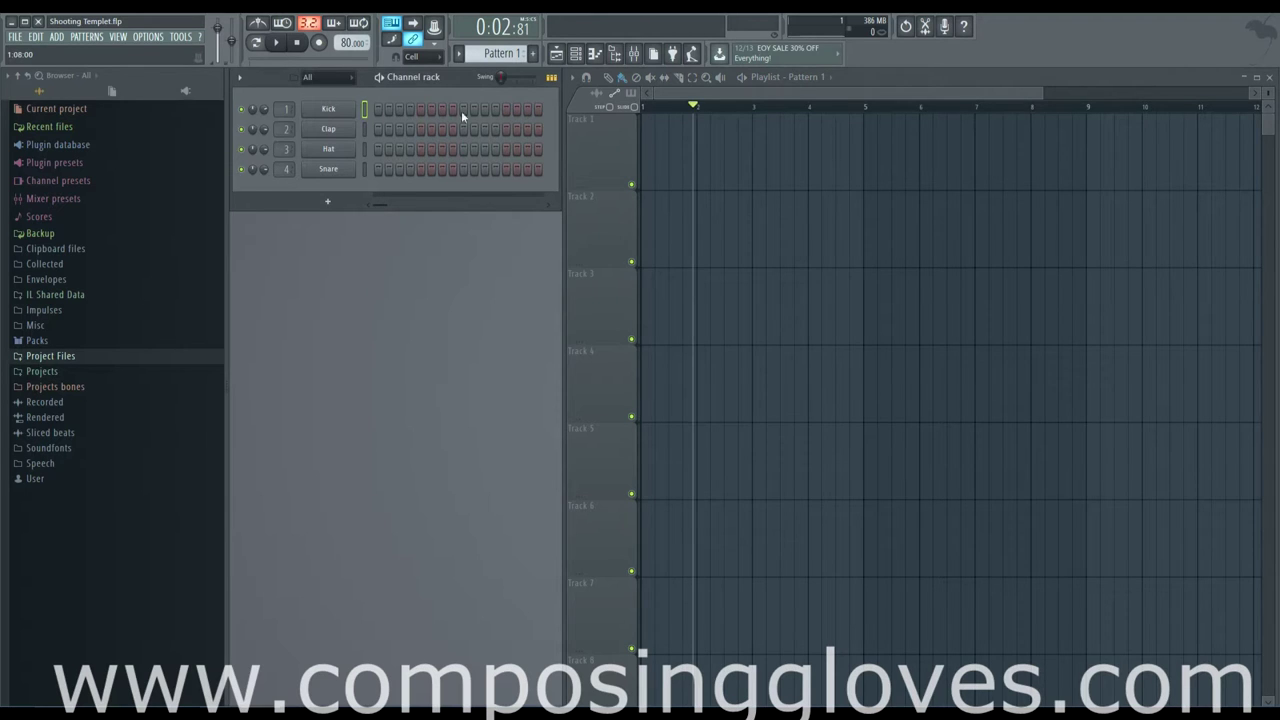
{"action": "scroll", "coordinate": [689, 106], "scroll_direction": "up", "scroll_amount": 4}
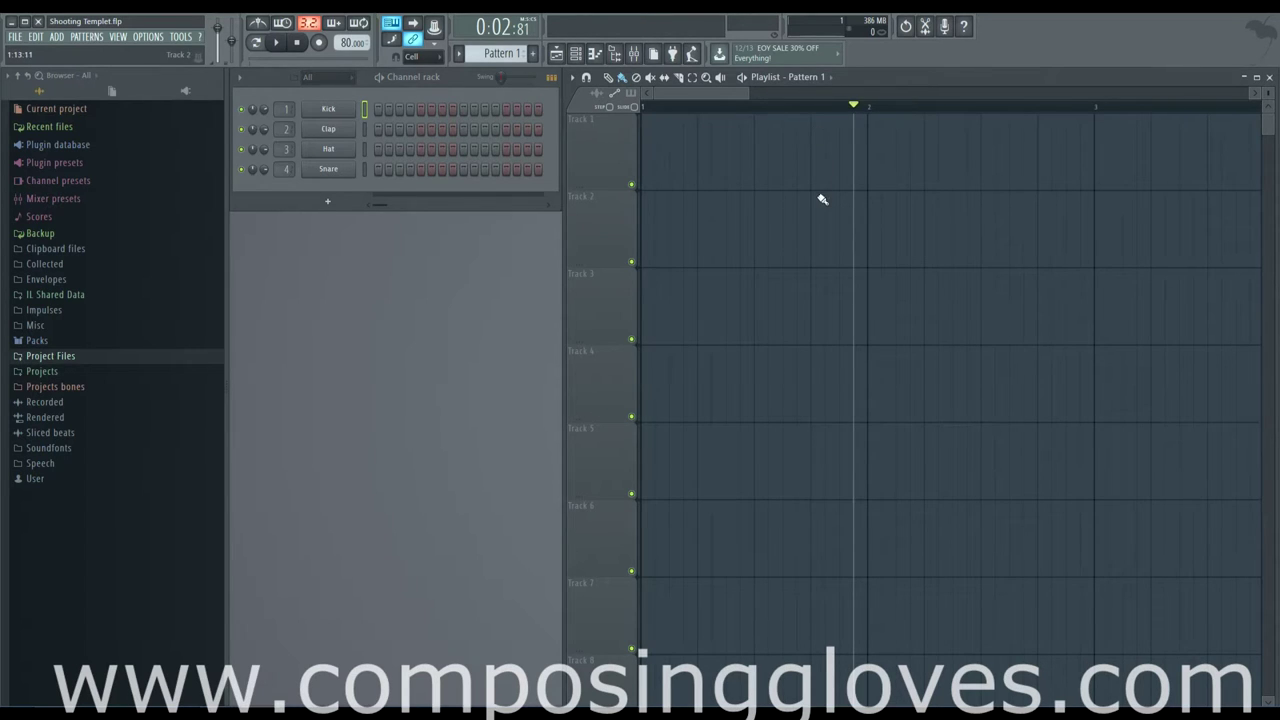
Step: Turn on the Kick channel's first four steps and select the one-beat range 1:09 to 1:13 on the playlist timeline
{"action": "left_click", "coordinate": [379, 113]}
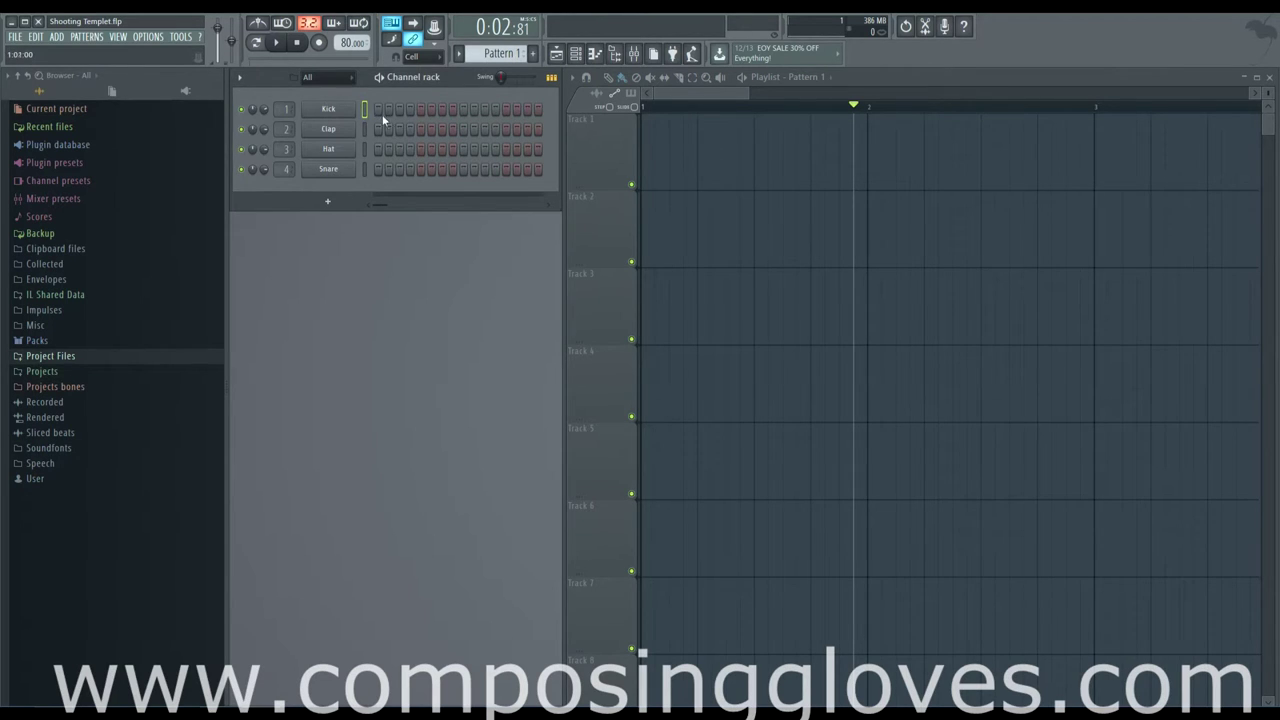
{"action": "left_click", "coordinate": [420, 110]}
{"action": "left_click", "coordinate": [463, 110]}
{"action": "mouse_move", "coordinate": [467, 113]}
{"action": "left_mouse_down"}
{"action": "mouse_move", "coordinate": [376, 110]}
{"action": "mouse_move", "coordinate": [410, 110]}
{"action": "left_mouse_up"}
{"action": "scroll", "coordinate": [768, 145], "scroll_direction": "up", "scroll_amount": 2}
{"action": "scroll", "coordinate": [768, 145], "scroll_direction": "up", "scroll_amount": 1}
{"action": "left_click_drag", "start_coordinate": [762, 113], "coordinate": [877, 115]}
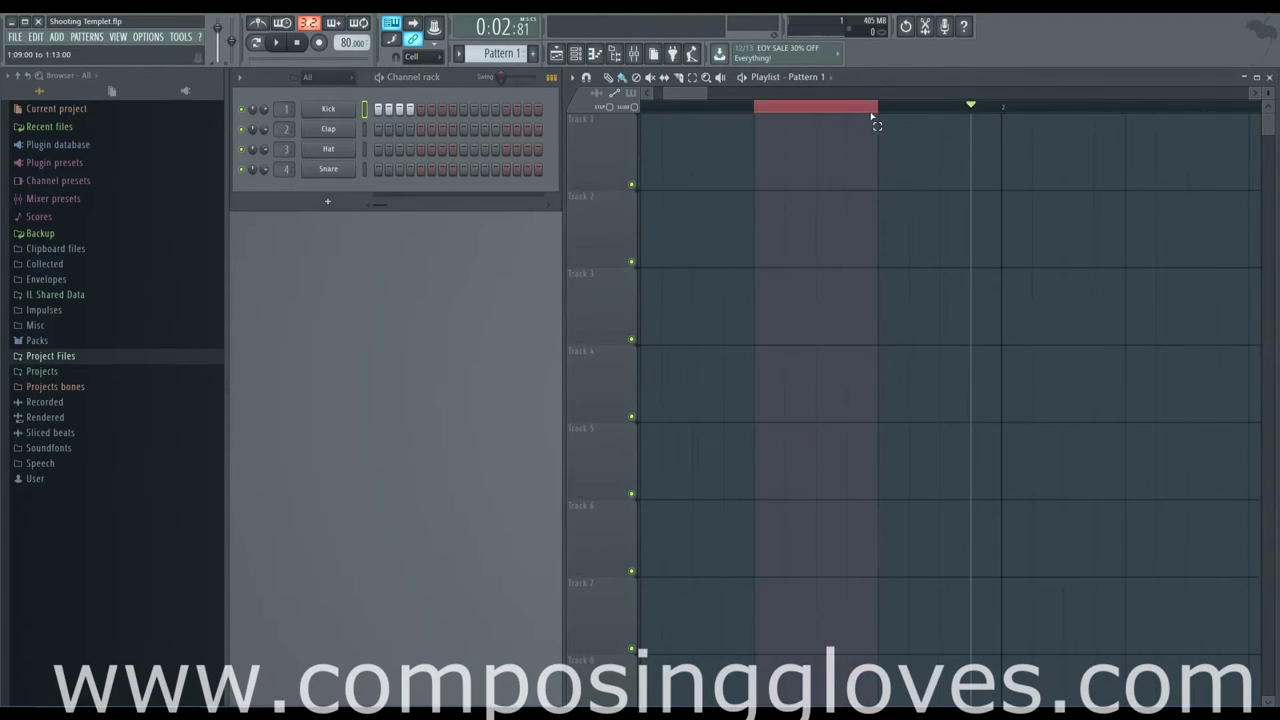
Step: Turn off the four Kick steps and clear the one-beat selection on the playlist timeline
{"action": "left_click_drag", "start_coordinate": [410, 113], "coordinate": [377, 110]}
{"action": "left_click", "coordinate": [820, 110]}
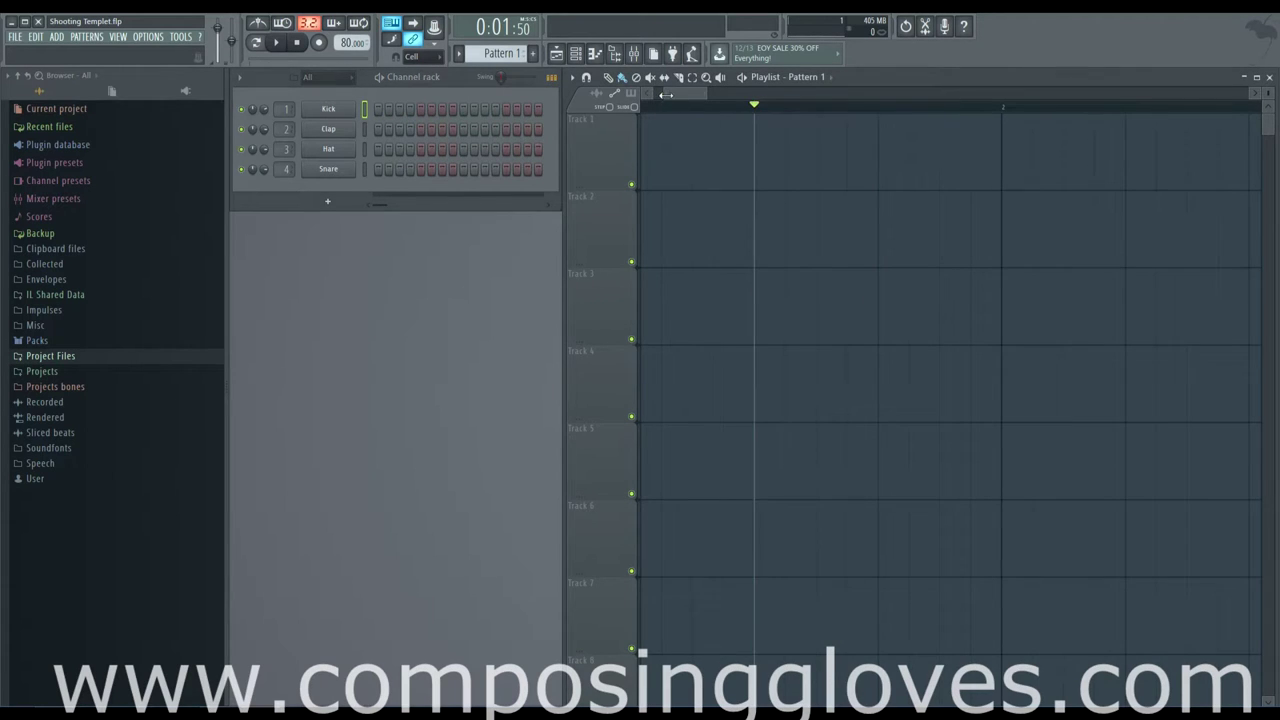
{"action": "left_click_drag", "start_coordinate": [665, 94], "coordinate": [480, 120]}
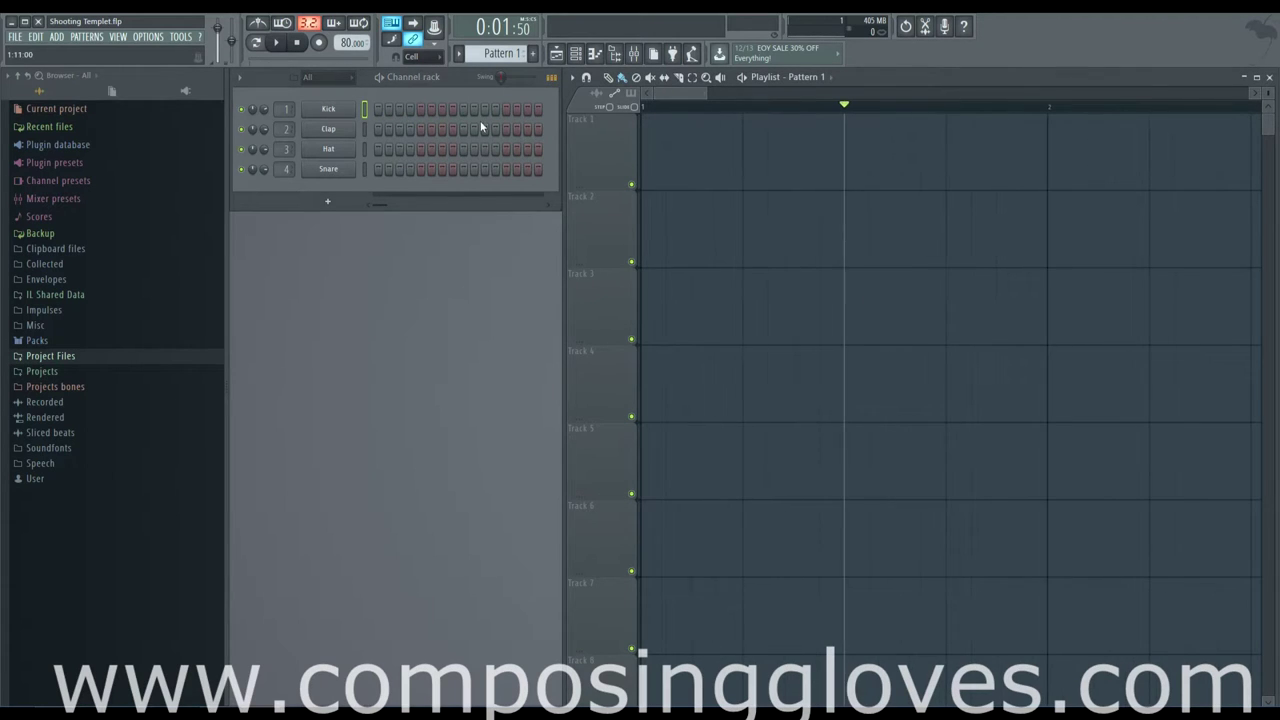
Step: Open the Kick channel's sampler window and turn on Kick steps 1, 5, 9 and 13 for Pattern 1
{"action": "left_click", "coordinate": [378, 109]}
{"action": "left_click", "coordinate": [380, 112]}
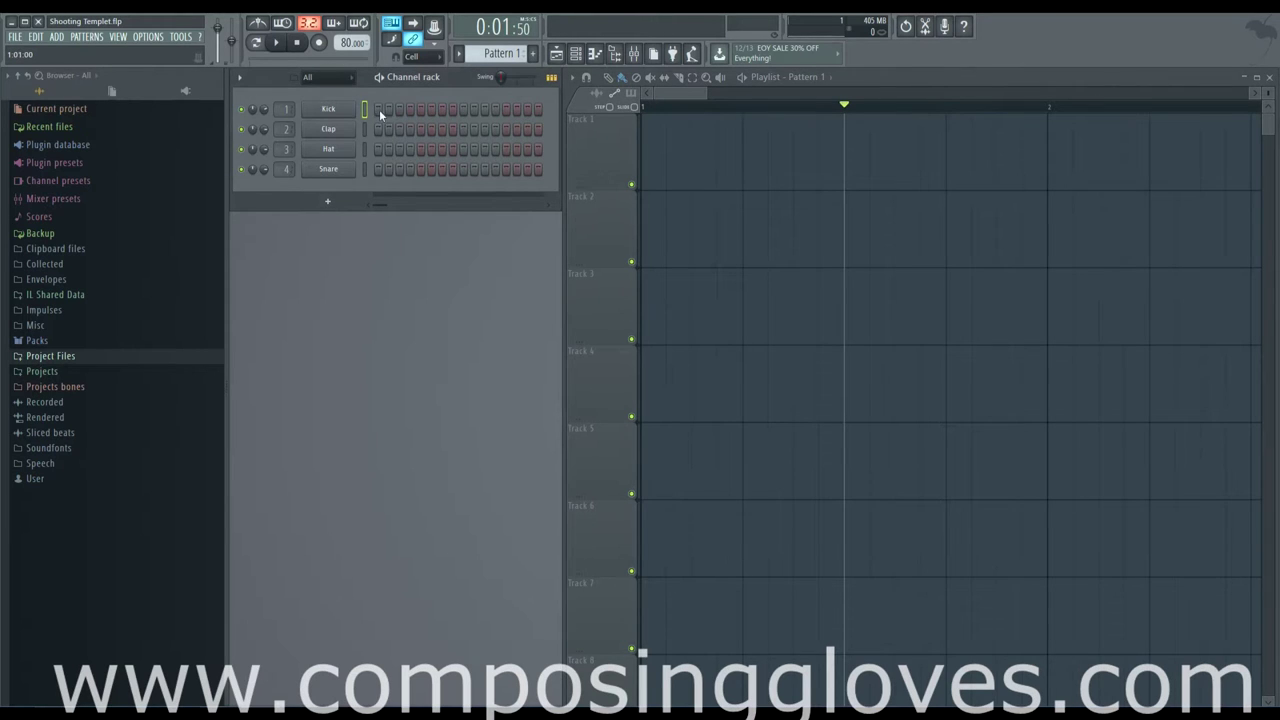
{"action": "left_click", "coordinate": [330, 110]}
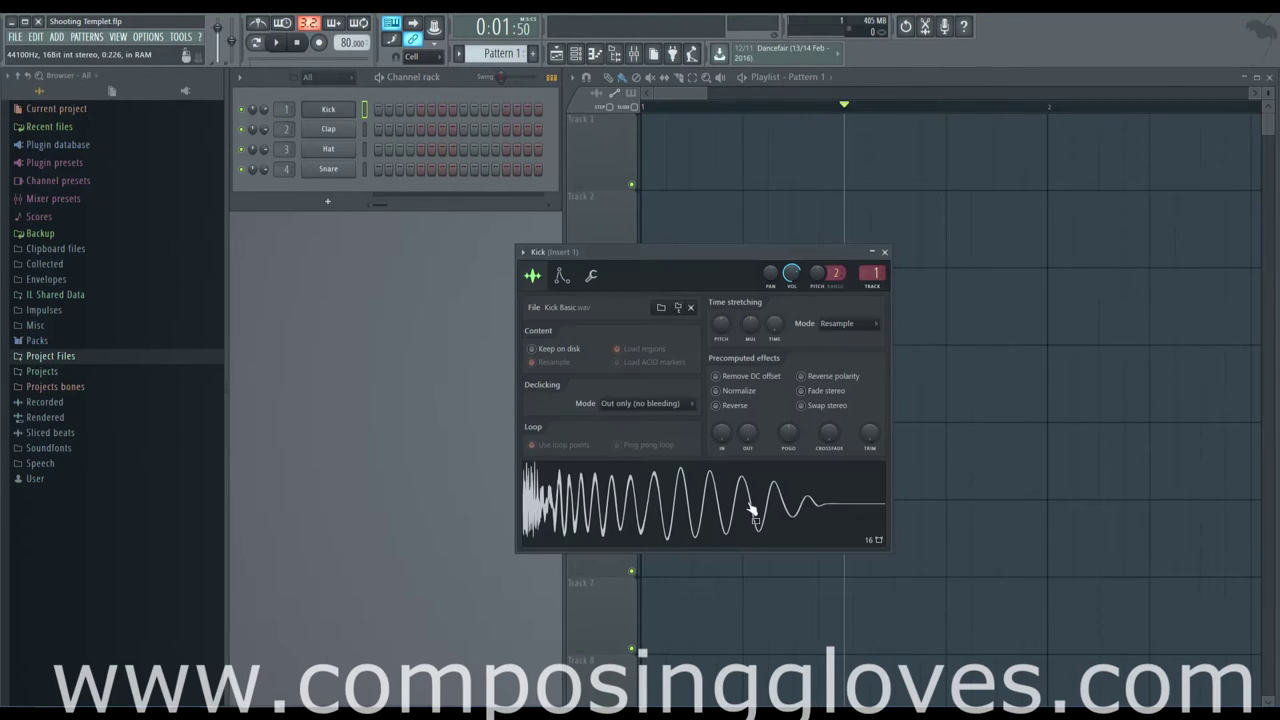
{"action": "left_click_drag", "start_coordinate": [630, 252], "coordinate": [532, 334]}
{"action": "left_click", "coordinate": [378, 110]}
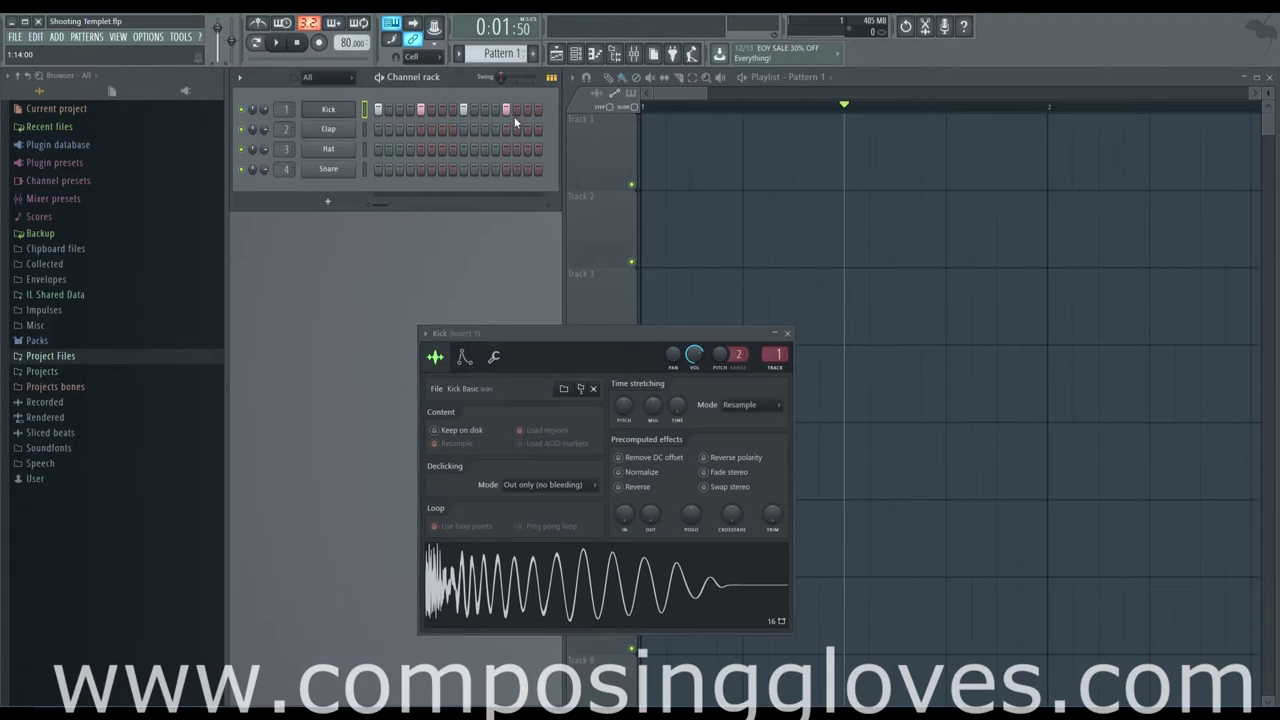
Step: Play the kick beat in pattern mode, stop it, and return to song mode with the playhead at the start
{"action": "left_click", "coordinate": [274, 44]}
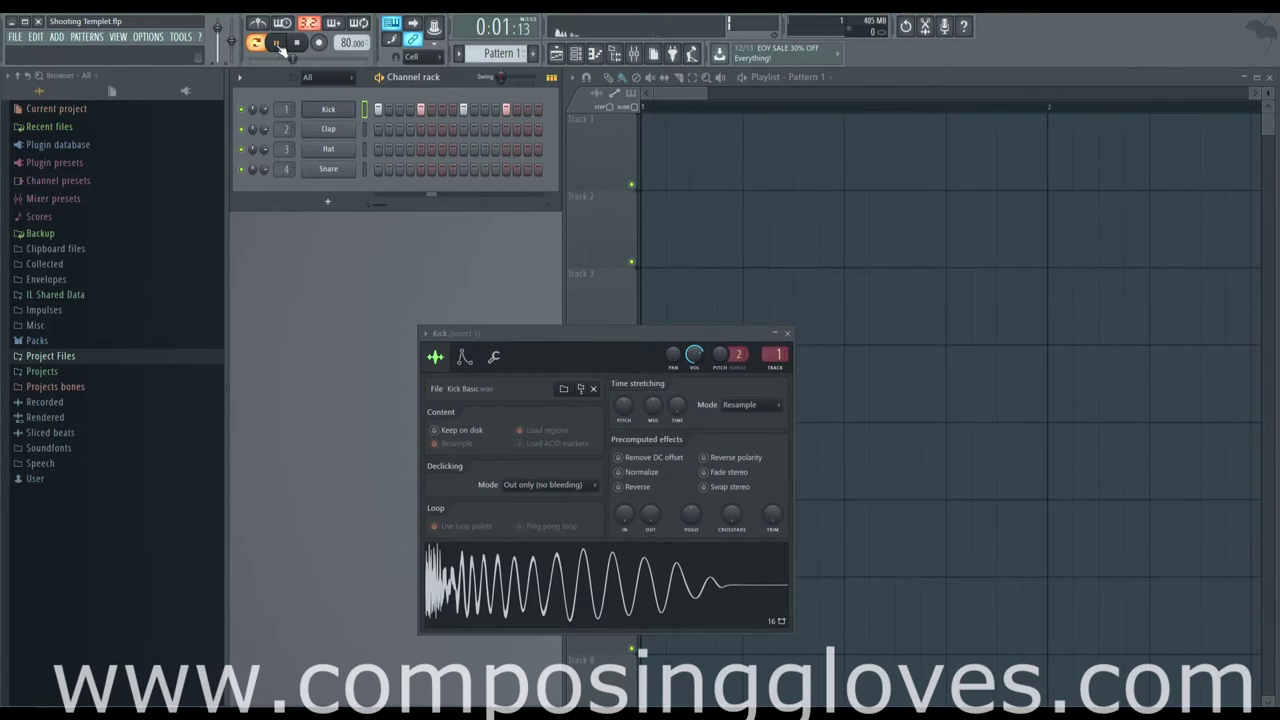
{"action": "left_click", "coordinate": [283, 50]}
{"action": "left_click", "coordinate": [258, 44]}
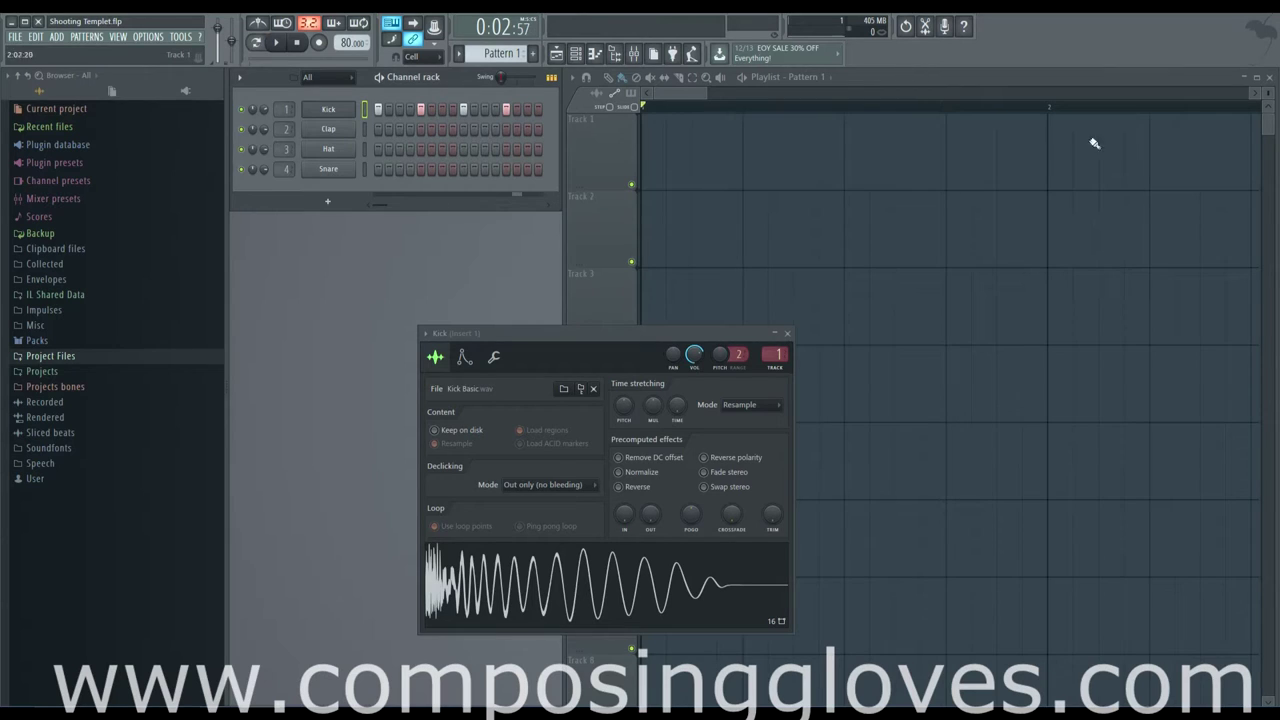
{"action": "mouse_move", "coordinate": [650, 106]}
{"action": "left_mouse_down"}
{"action": "mouse_move", "coordinate": [870, 123]}
{"action": "mouse_move", "coordinate": [523, 29]}
{"action": "left_mouse_up"}
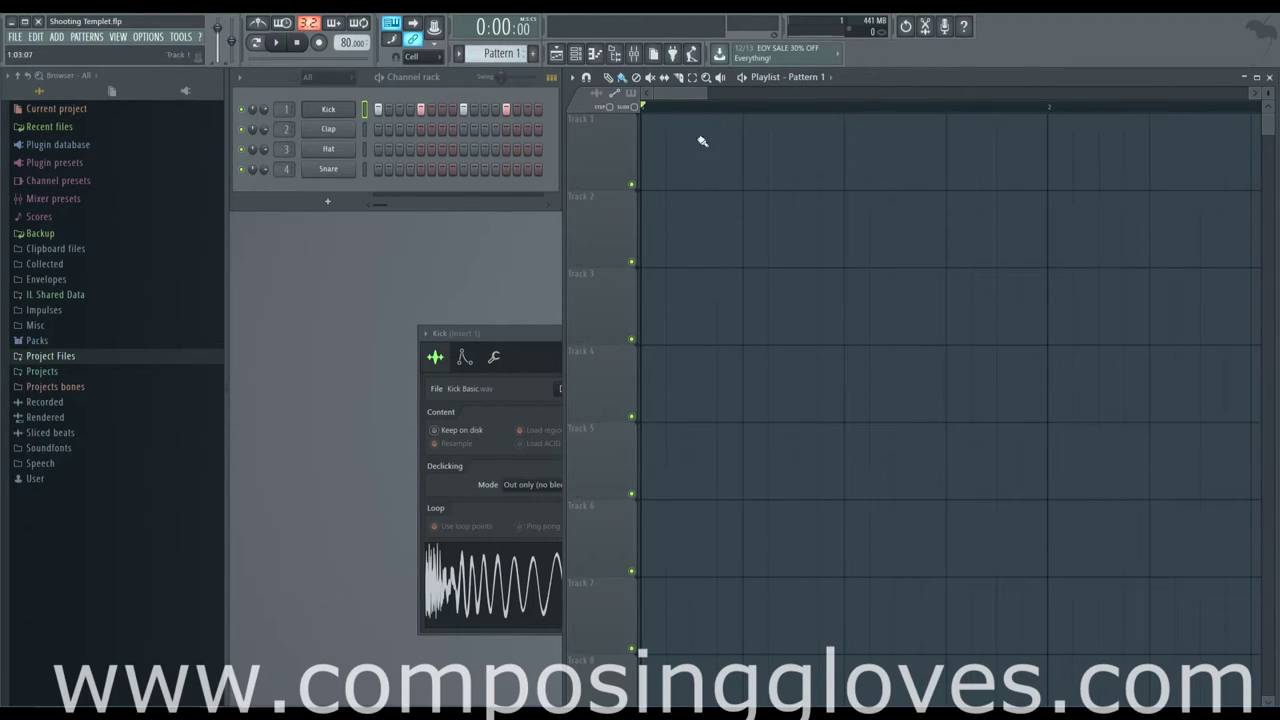
Step: Place a Pattern 1 clip on Track 1 at the start of bar 1
{"action": "left_click", "coordinate": [657, 149]}
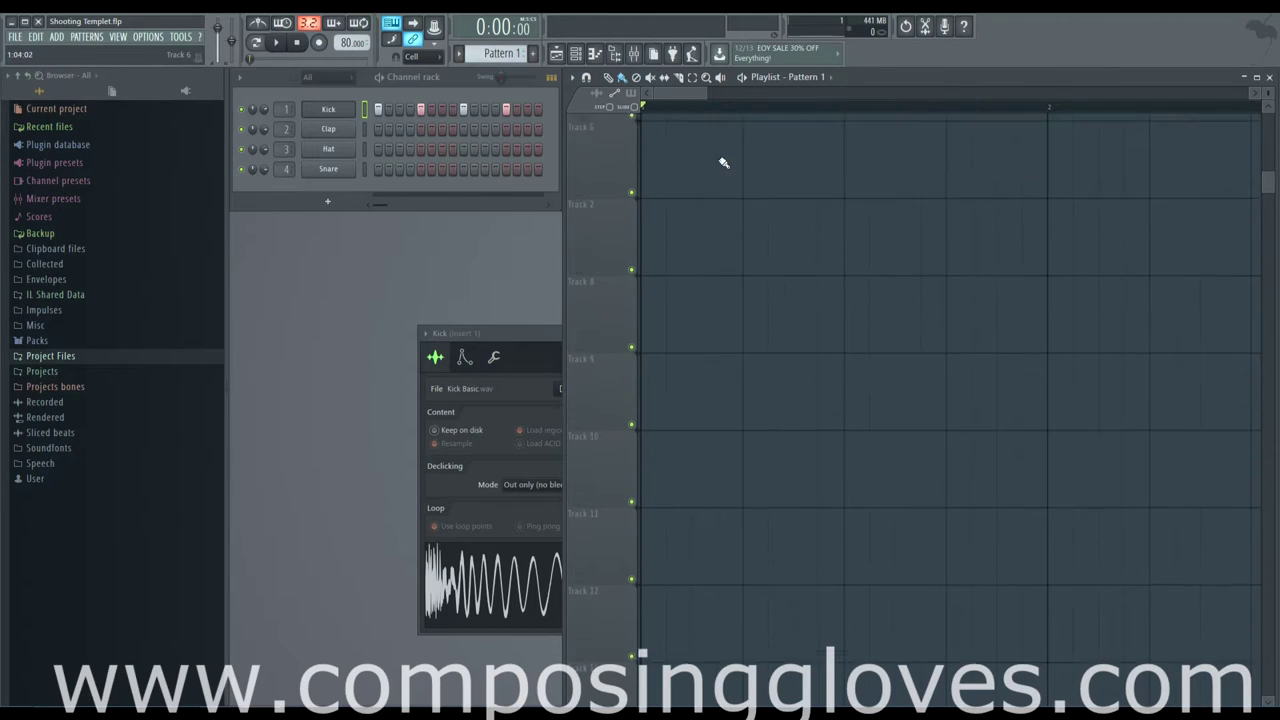
{"action": "scroll", "coordinate": [718, 163], "scroll_direction": "down", "scroll_amount": 2}
{"action": "scroll", "coordinate": [718, 163], "scroll_direction": "down", "scroll_amount": 1}
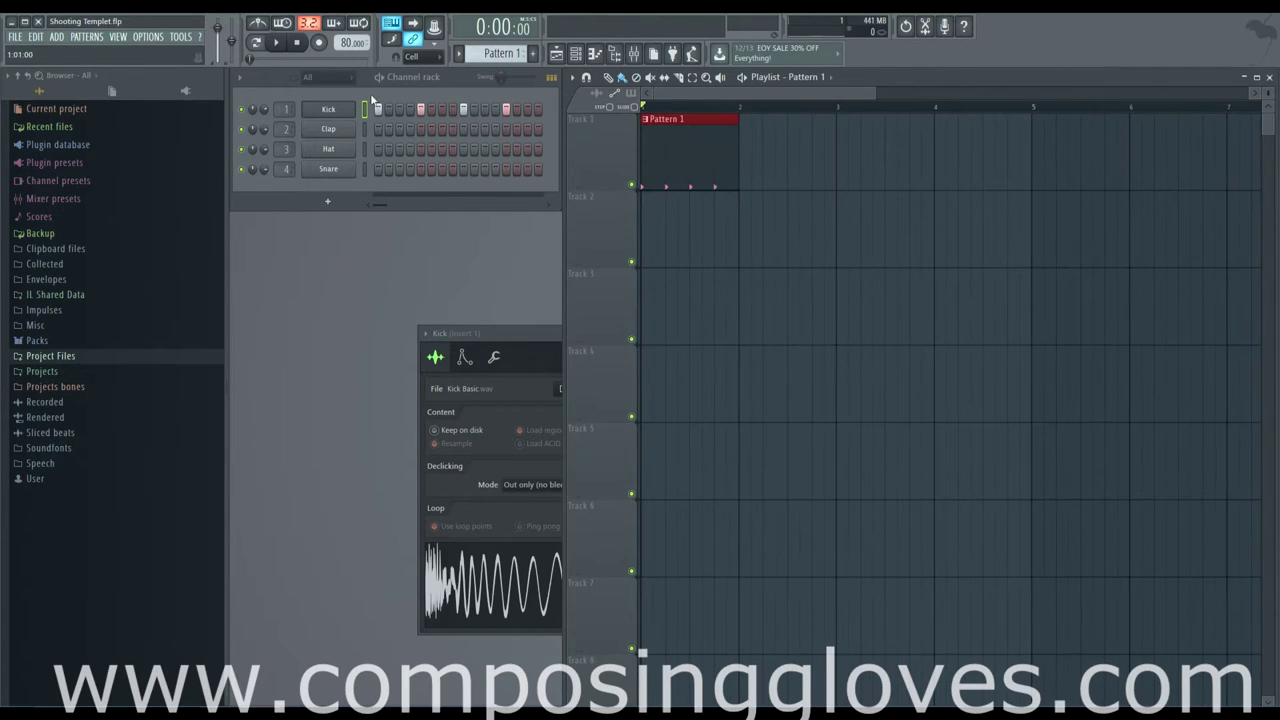
Step: Create a new empty pattern and name it Chip
{"action": "left_click", "coordinate": [535, 54]}
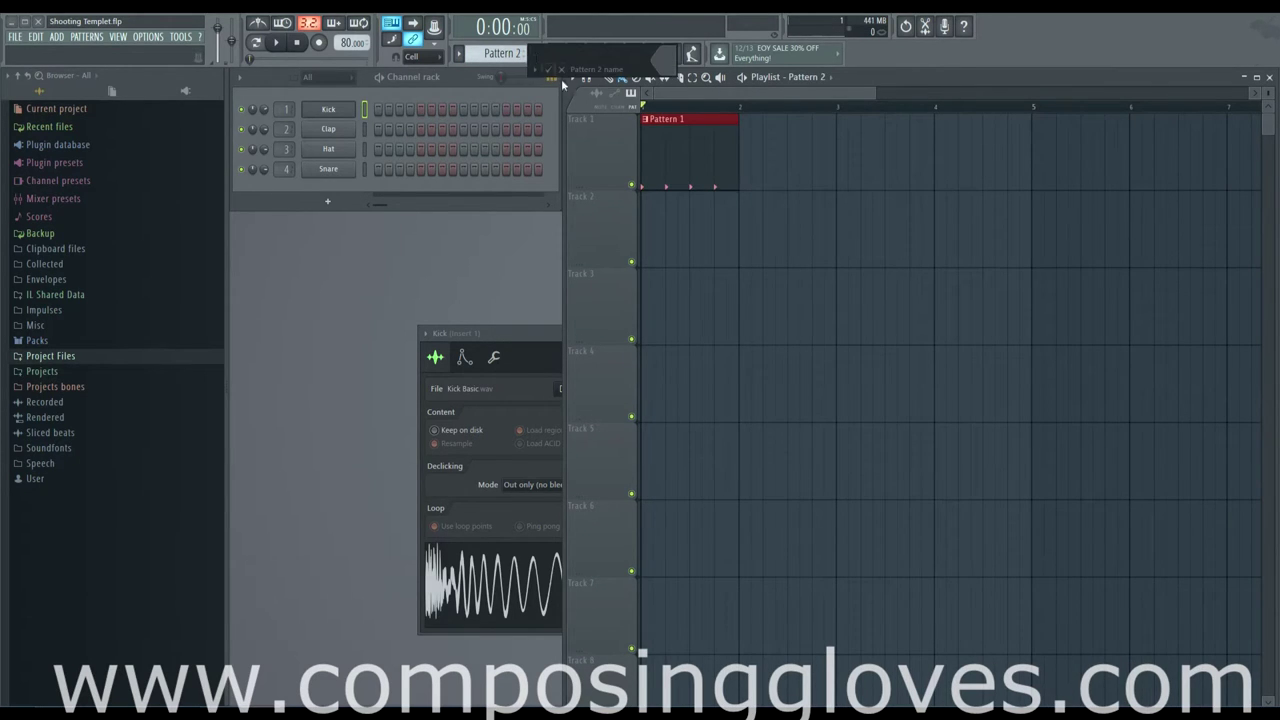
{"action": "type", "text": "Chip"}
{"action": "left_click", "coordinate": [660, 62]}
{"action": "left_click", "coordinate": [737, 55]}
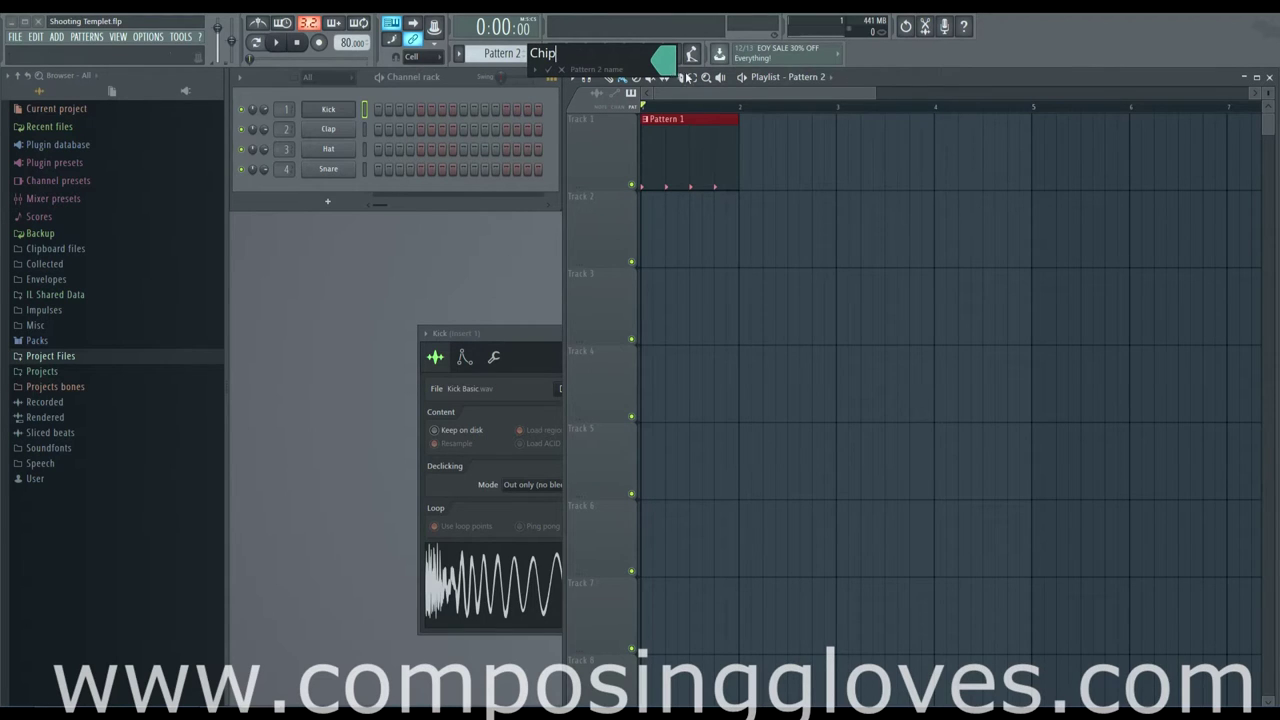
{"action": "left_click", "coordinate": [670, 68]}
{"action": "left_click", "coordinate": [673, 73]}
{"action": "key", "text": "Return"}
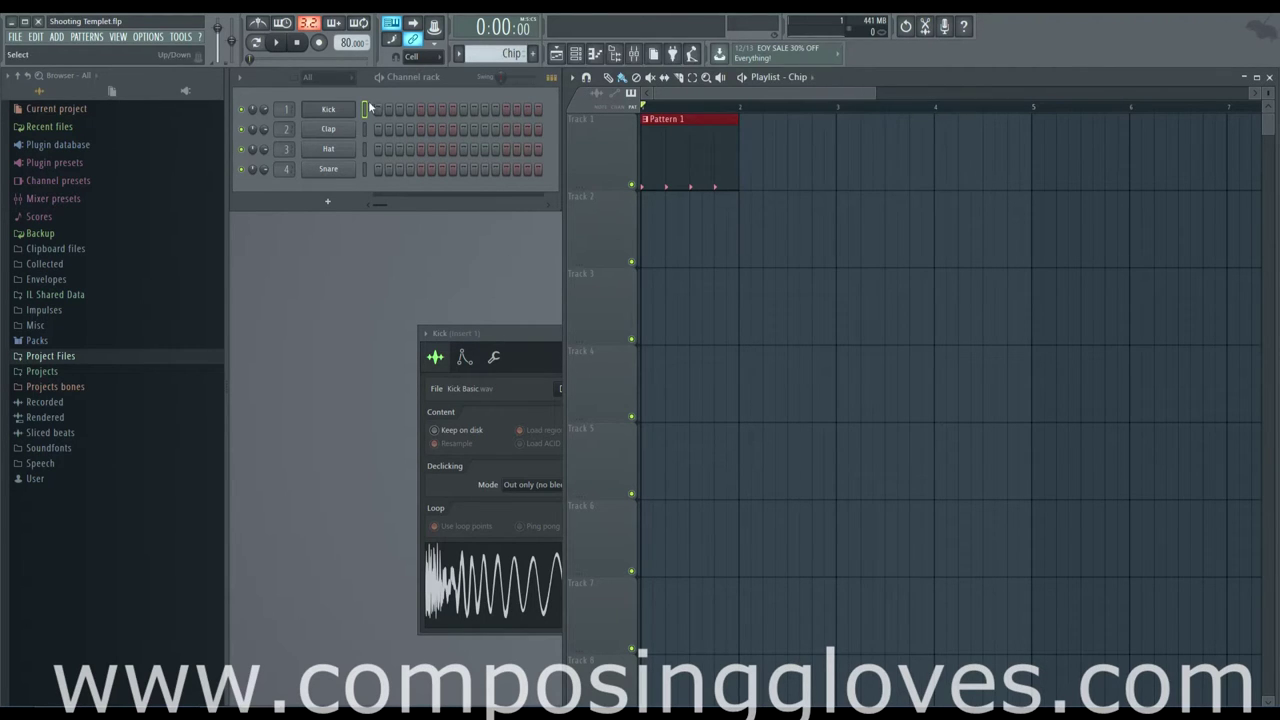
Step: Turn on Clap steps 5 and 13 in the Chip pattern and audition the clap sample in its sampler window
{"action": "left_click", "coordinate": [421, 130]}
{"action": "left_click", "coordinate": [504, 130]}
{"action": "left_click", "coordinate": [330, 130]}
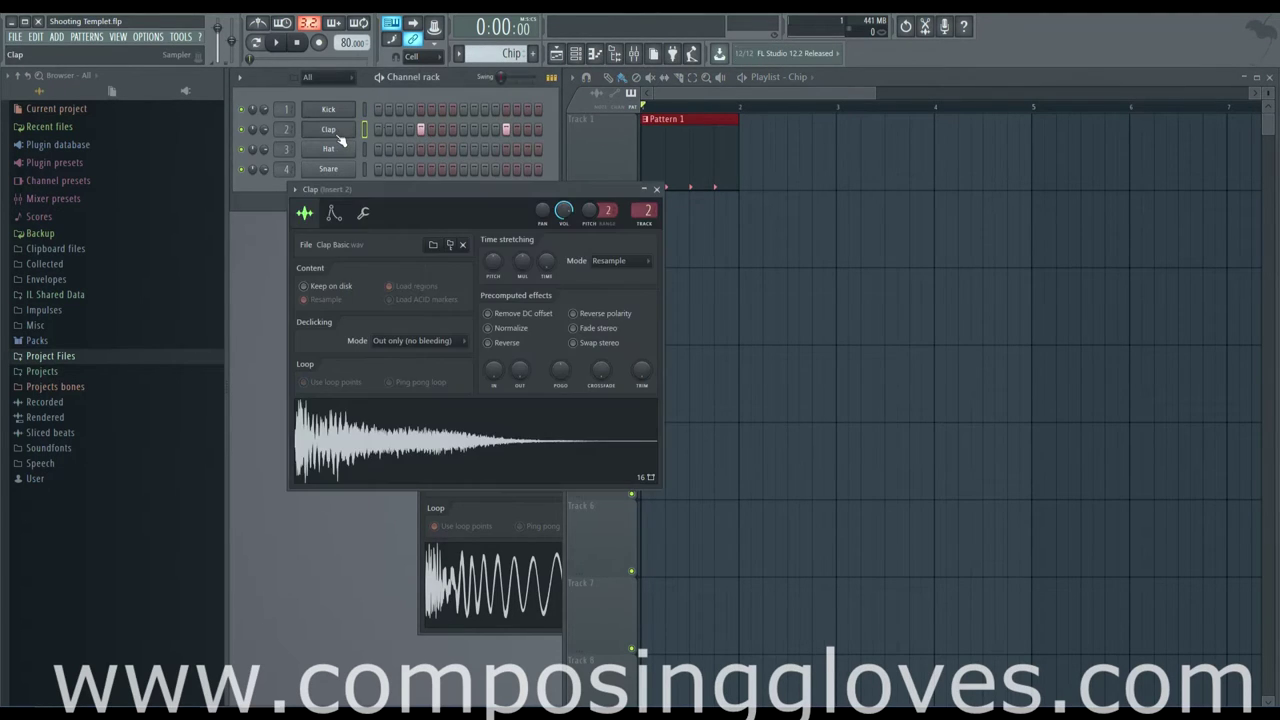
{"action": "left_click", "coordinate": [495, 458]}
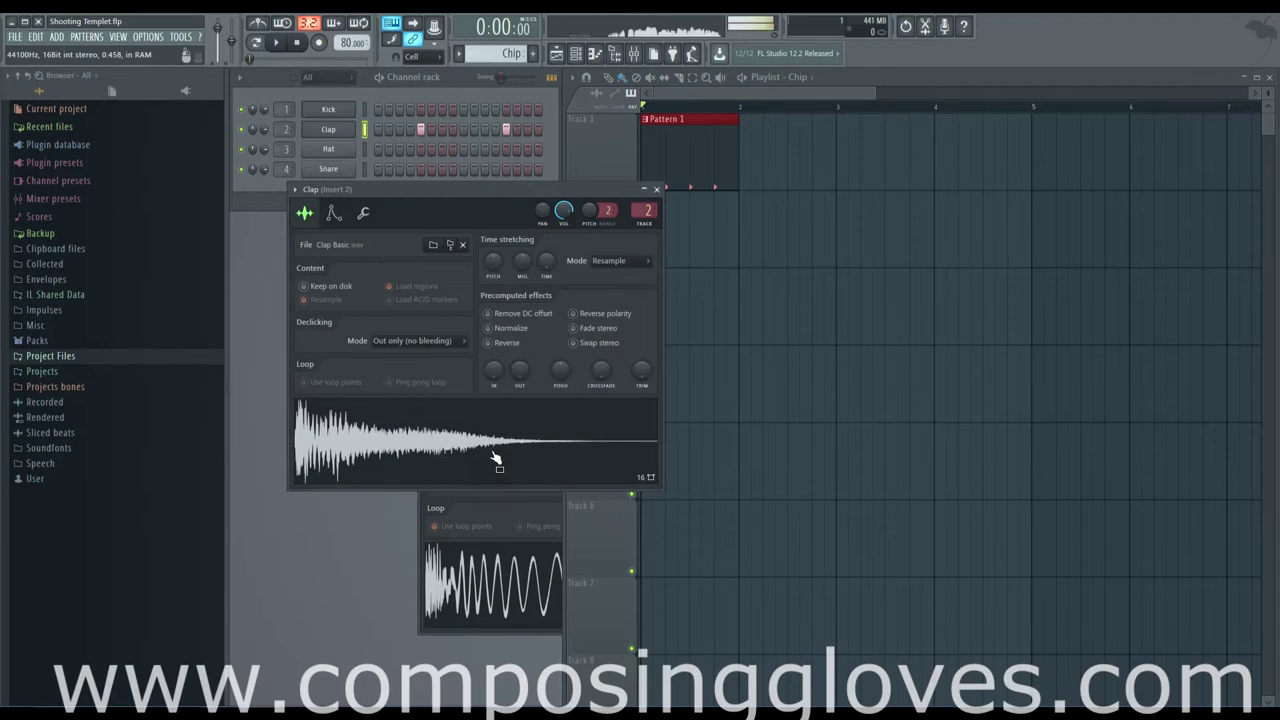
Step: Place a Chip clip on Track 2 at the start of bar 1, directly beneath the Pattern 1 clip
{"action": "left_click", "coordinate": [779, 94]}
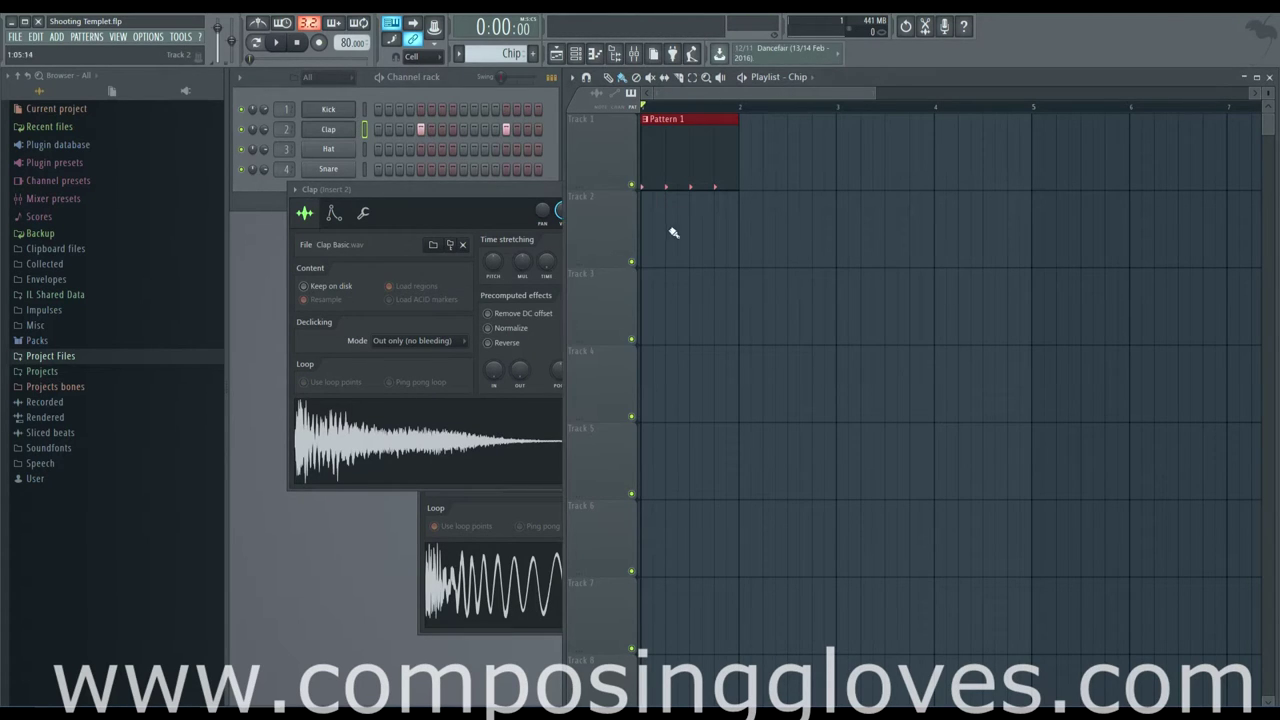
{"action": "left_click", "coordinate": [673, 232]}
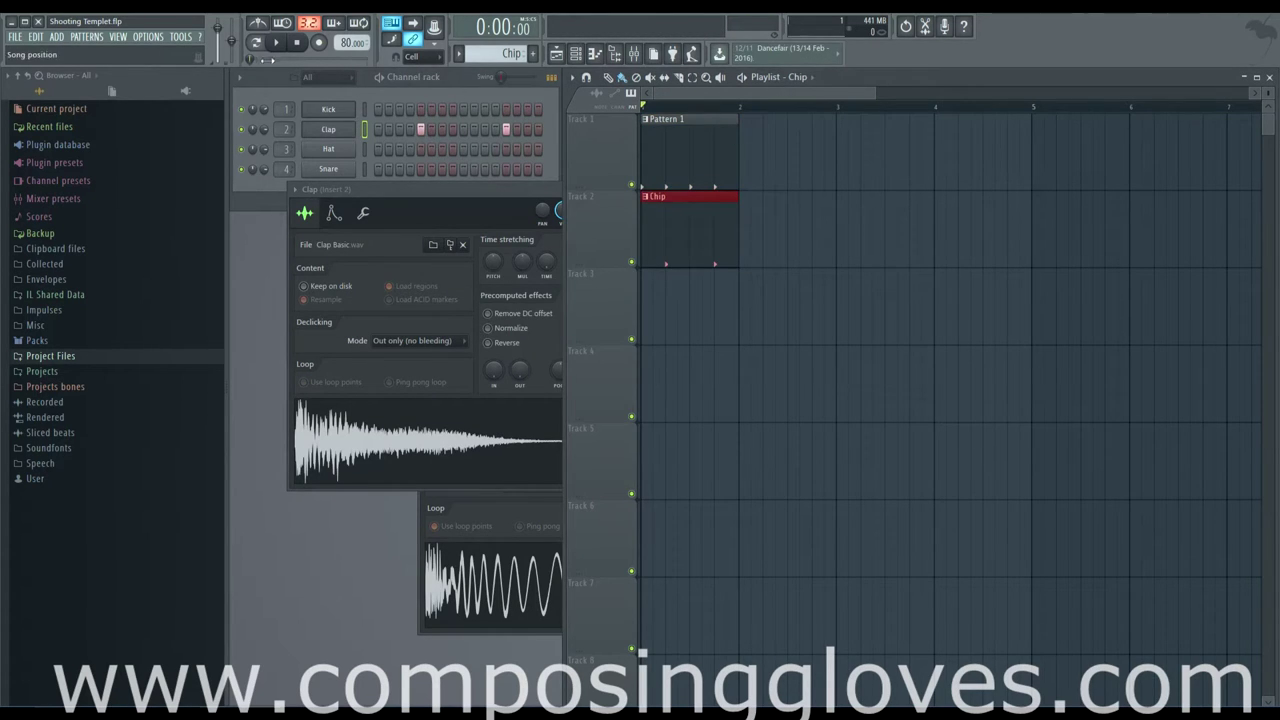
Step: Play the Chip pattern alone in pattern mode, play both clips together in song mode, and stop playback
{"action": "left_click", "coordinate": [257, 46]}
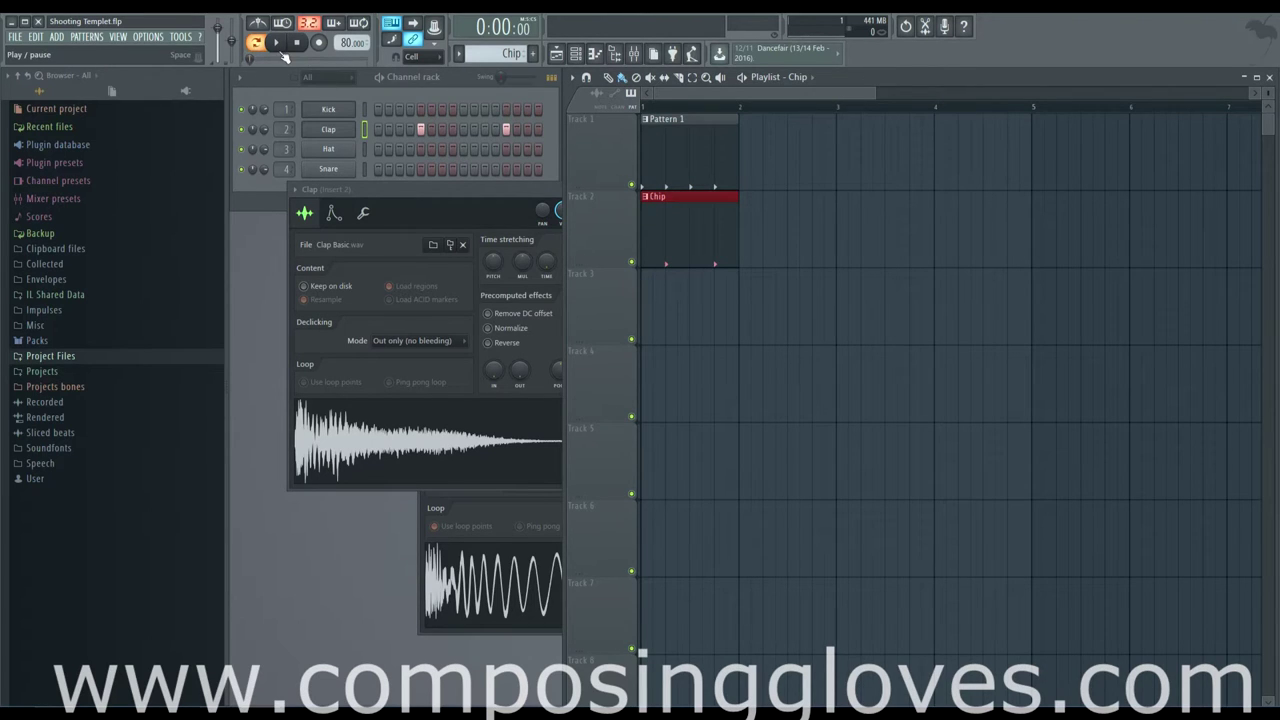
{"action": "left_click", "coordinate": [280, 50]}
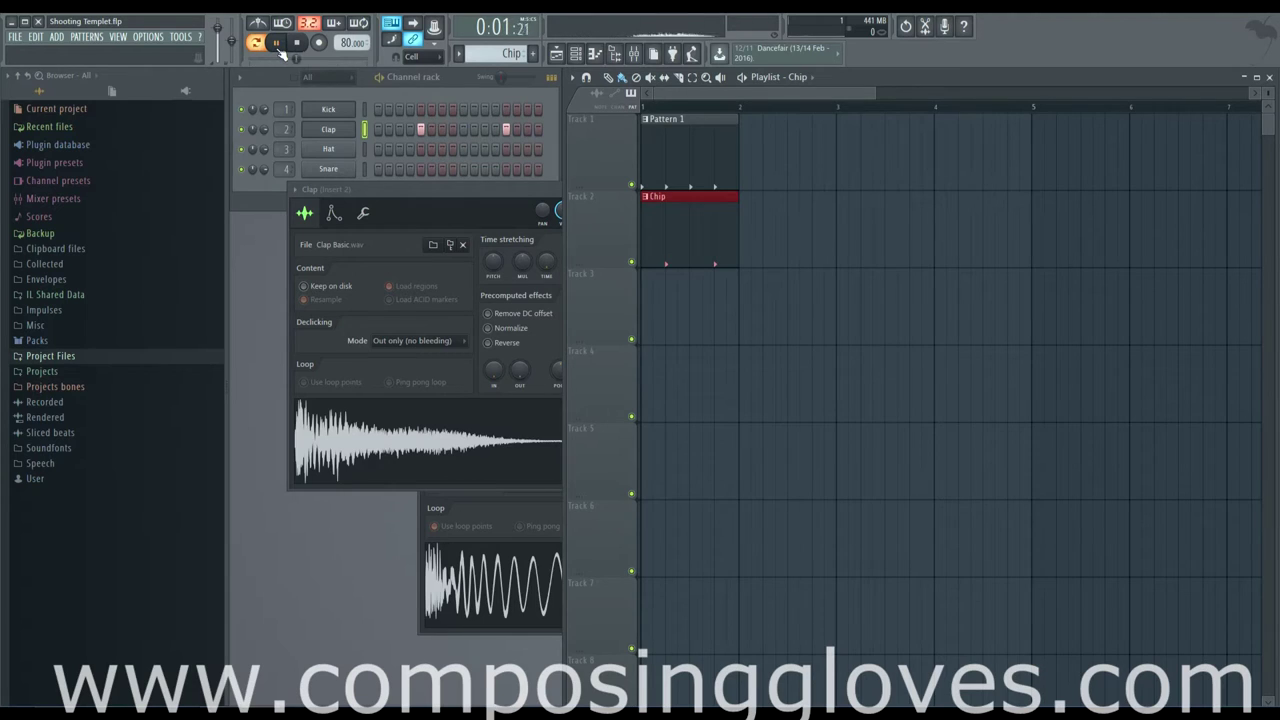
{"action": "left_click", "coordinate": [280, 50]}
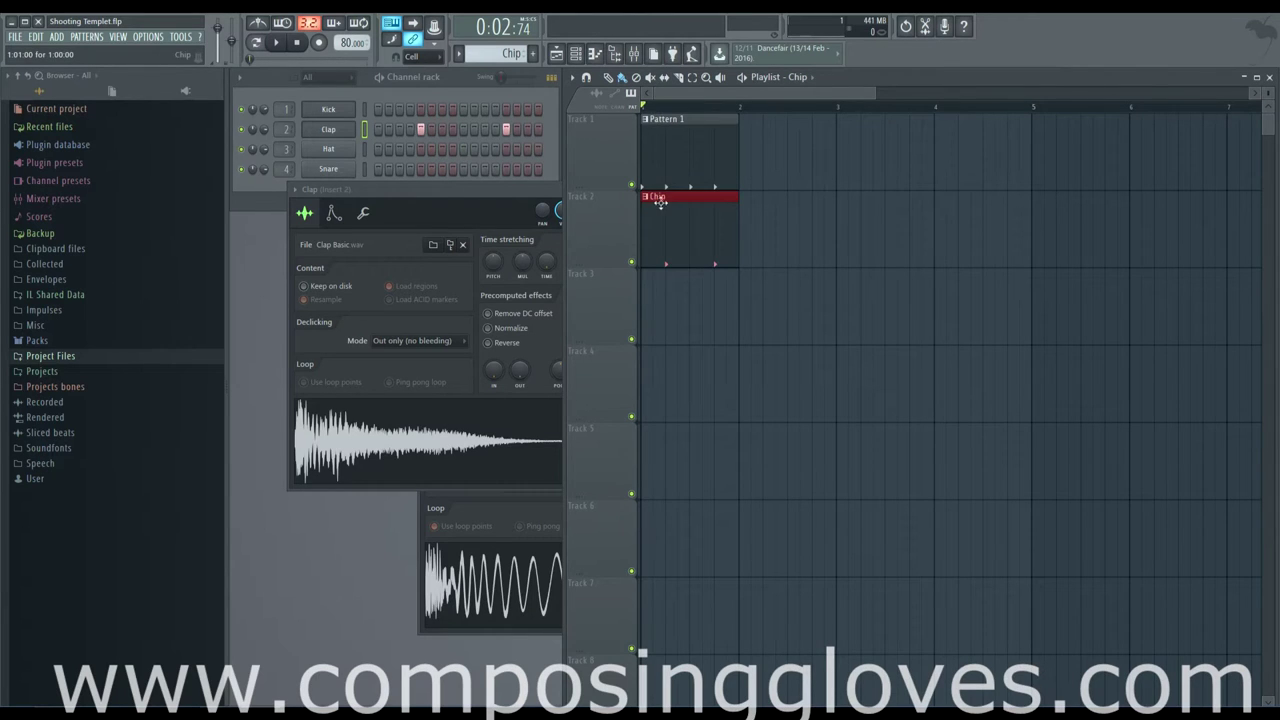
{"action": "left_click", "coordinate": [279, 43]}
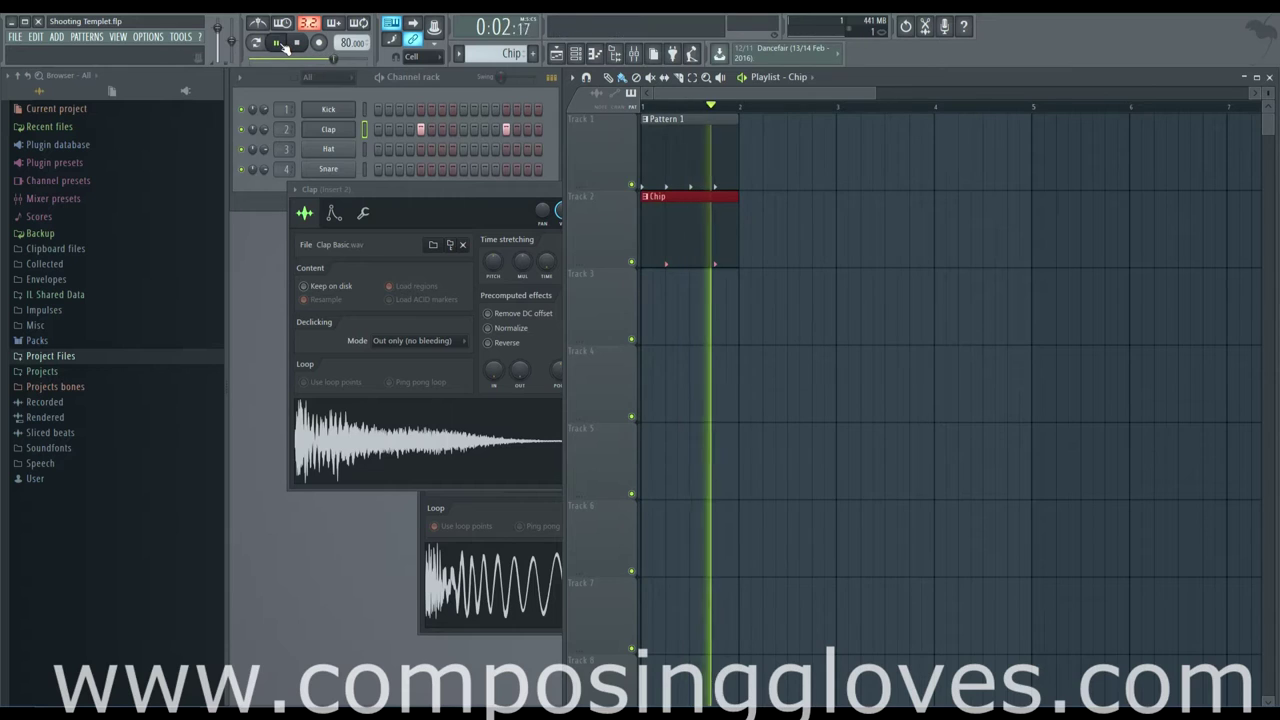
{"action": "left_click", "coordinate": [276, 45]}
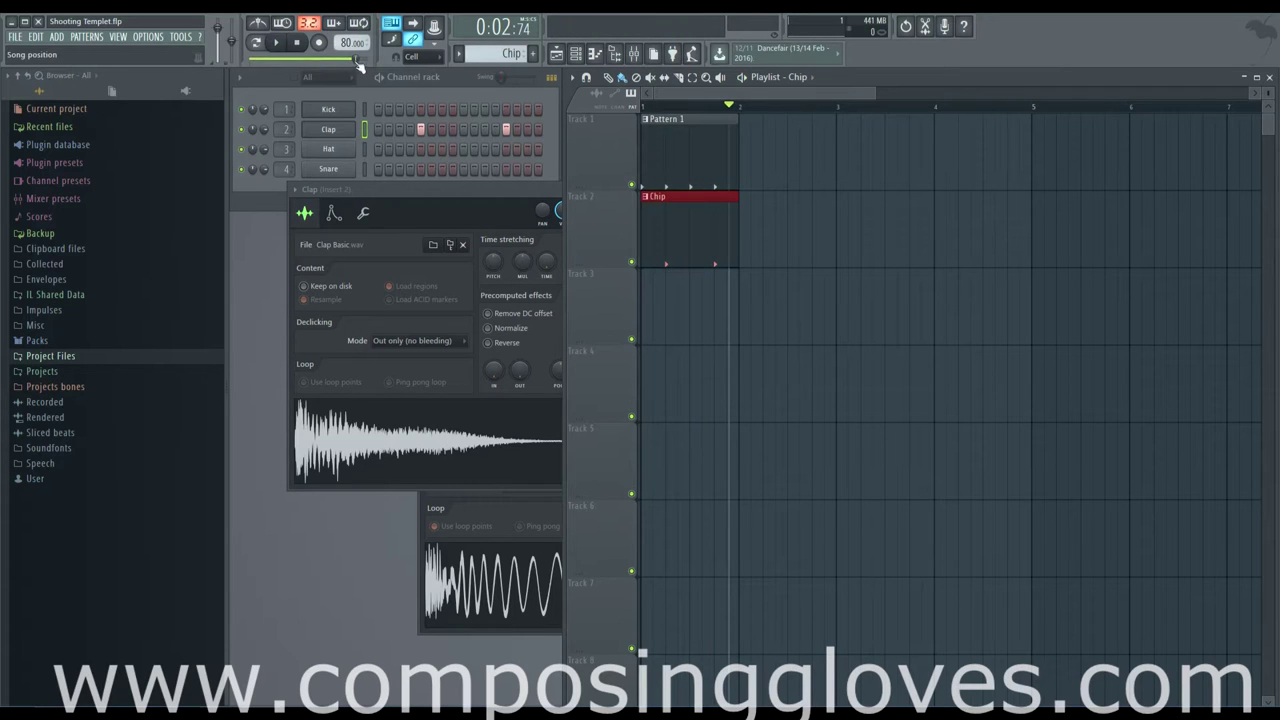
{"action": "left_click", "coordinate": [296, 43]}
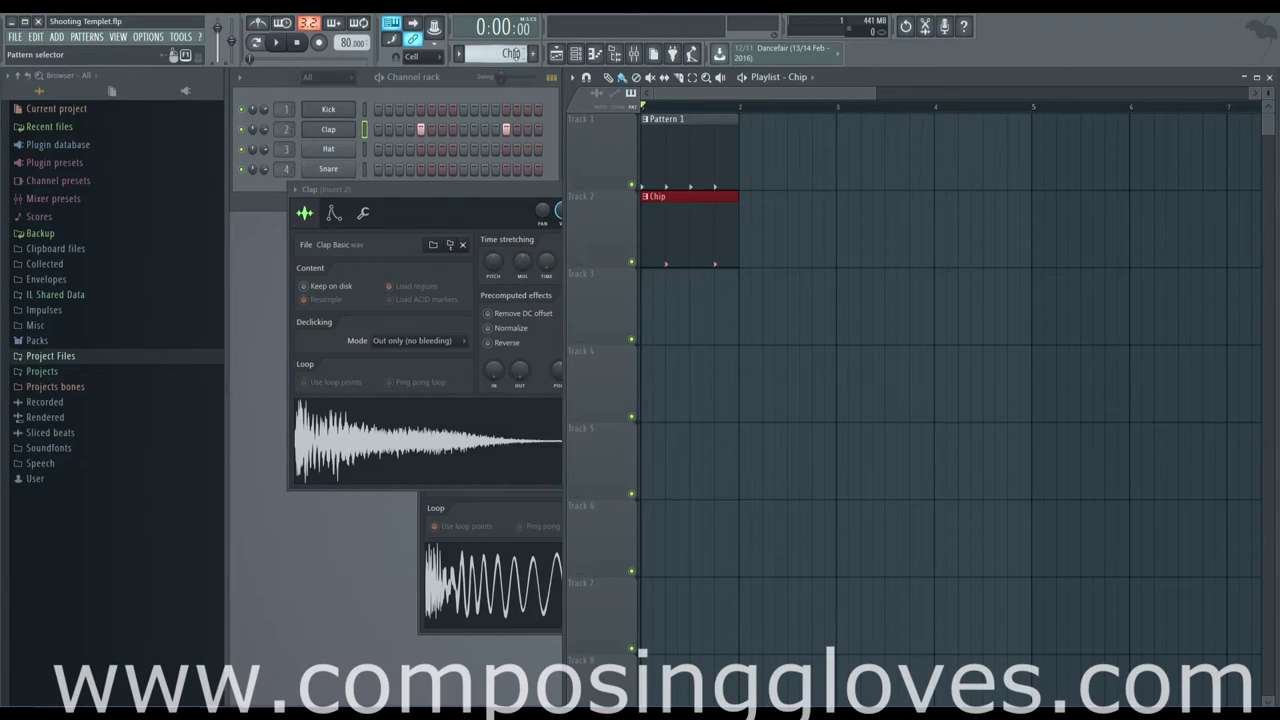
Step: Switch to Pattern 1 and create a third, empty pattern named "\"
{"action": "scroll", "coordinate": [513, 53], "scroll_direction": "up", "scroll_amount": 1}
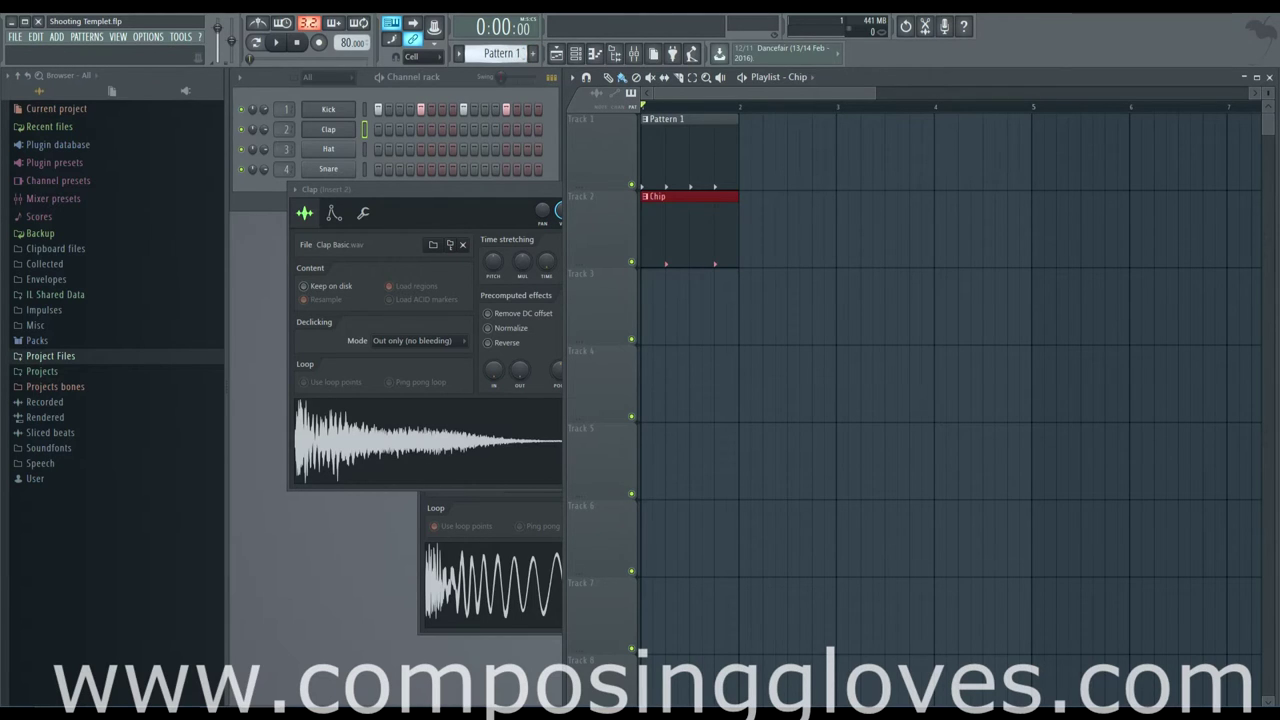
{"action": "left_click", "coordinate": [535, 55]}
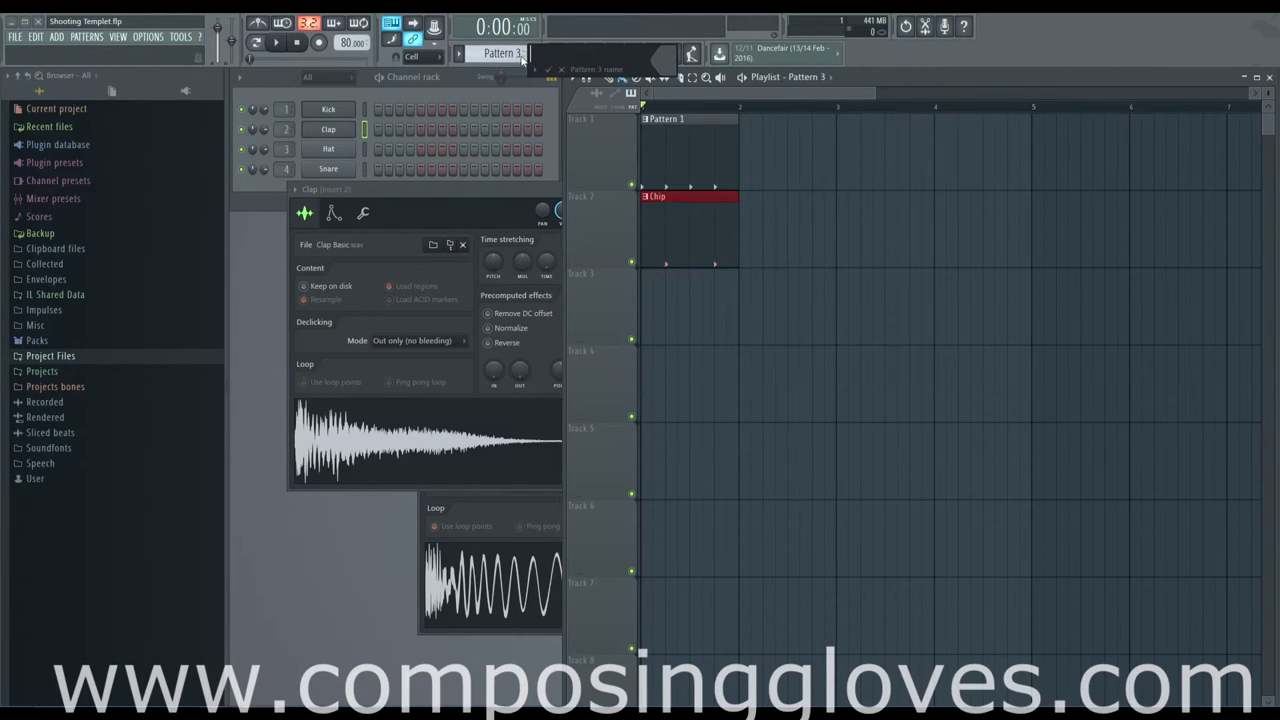
{"action": "key", "text": "BackSpace"}
{"action": "key", "text": "BackSpace"}
{"action": "key", "text": "BackSpace"}
{"action": "key", "text": "BackSpace"}
{"action": "key", "text": "BackSpace"}
{"action": "key", "text": "BackSpace"}
{"action": "key", "text": "BackSpace"}
{"action": "key", "text": "BackSpace"}
{"action": "key", "text": "BackSpace"}
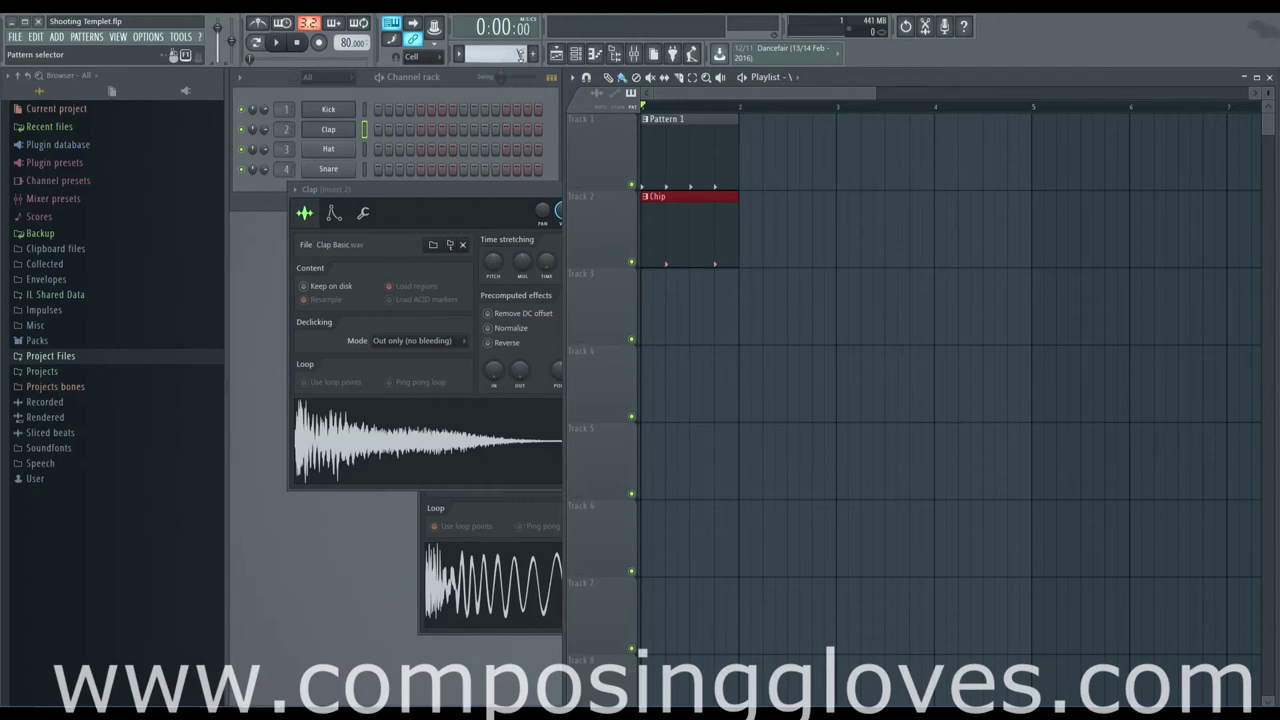
Step: Examine the pattern list and the available pattern options, and leave them without choosing any
{"action": "left_click", "coordinate": [459, 55]}
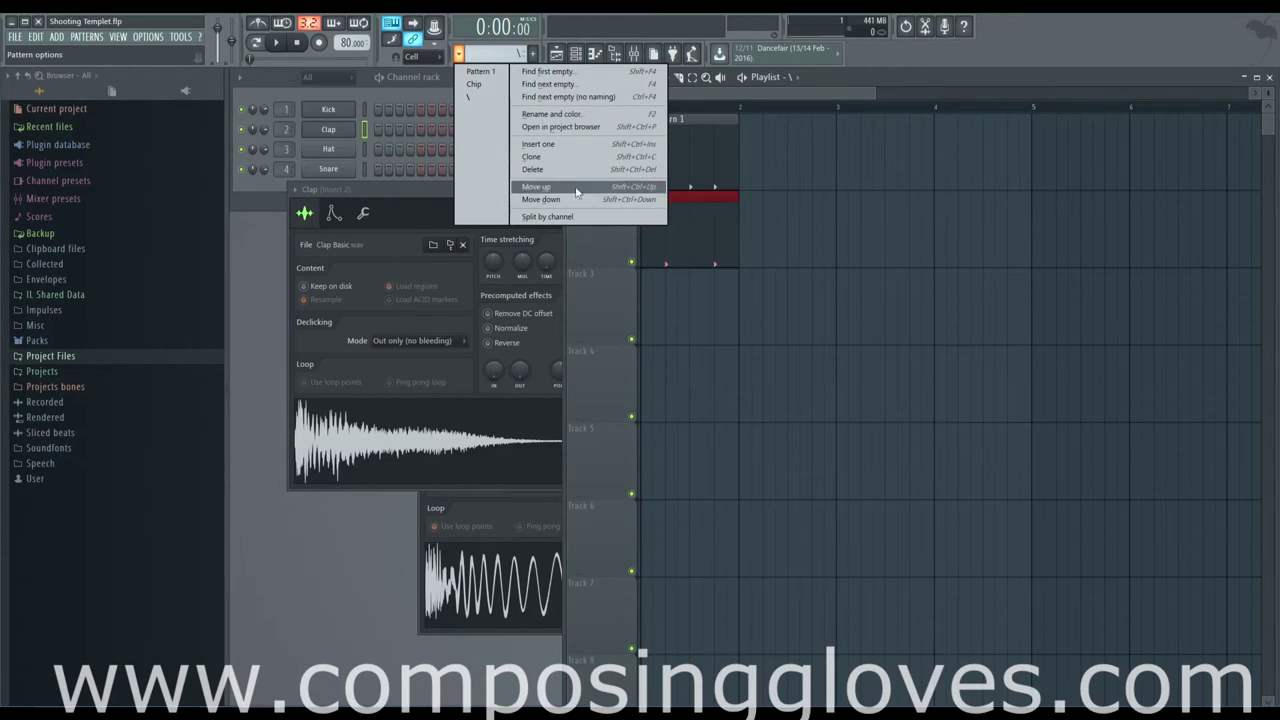
{"action": "left_click", "coordinate": [407, 88]}
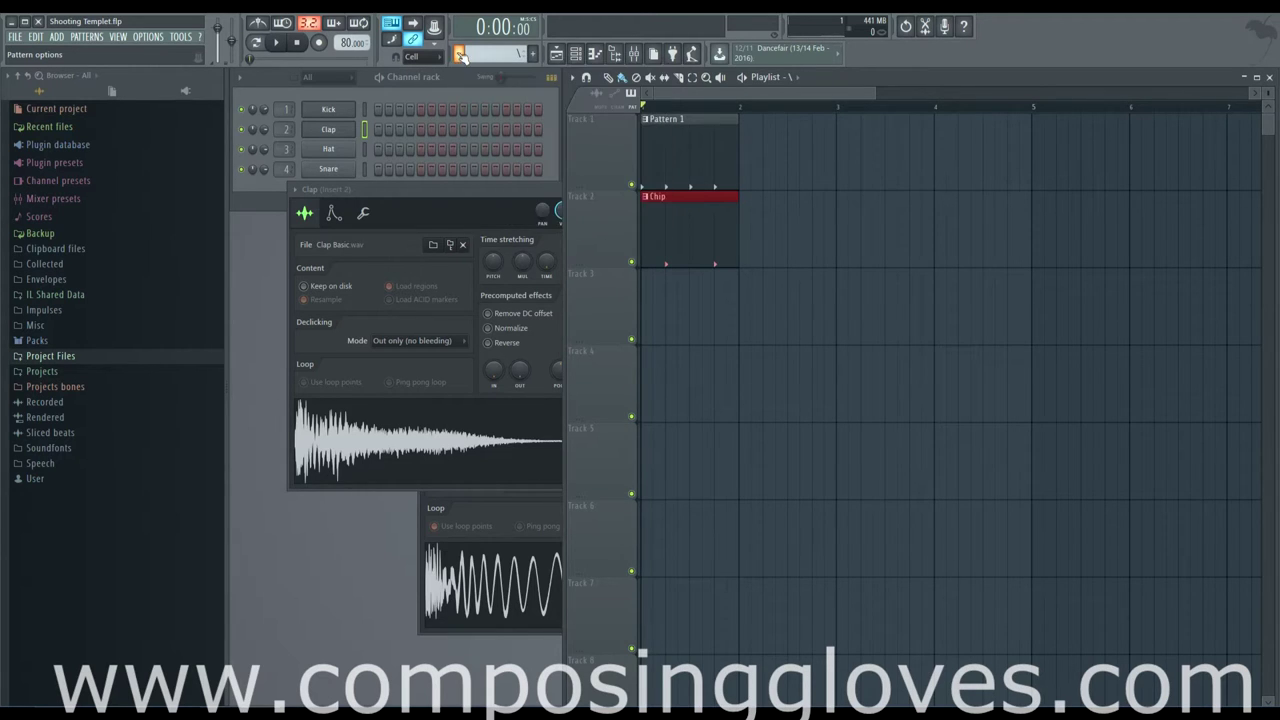
{"action": "left_click", "coordinate": [407, 81]}
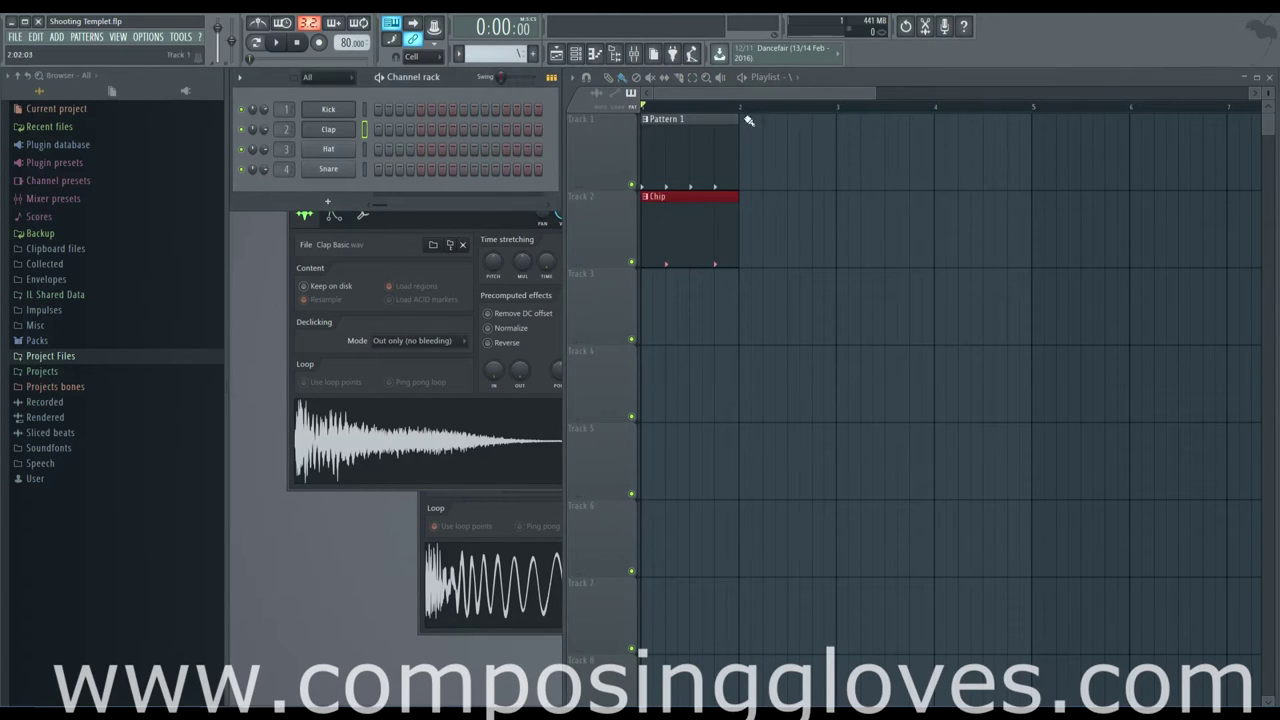
Step: Close the open sampler windows and delete the Pattern 1 and Chip clips from Tracks 1 and 2
{"action": "left_click", "coordinate": [345, 111]}
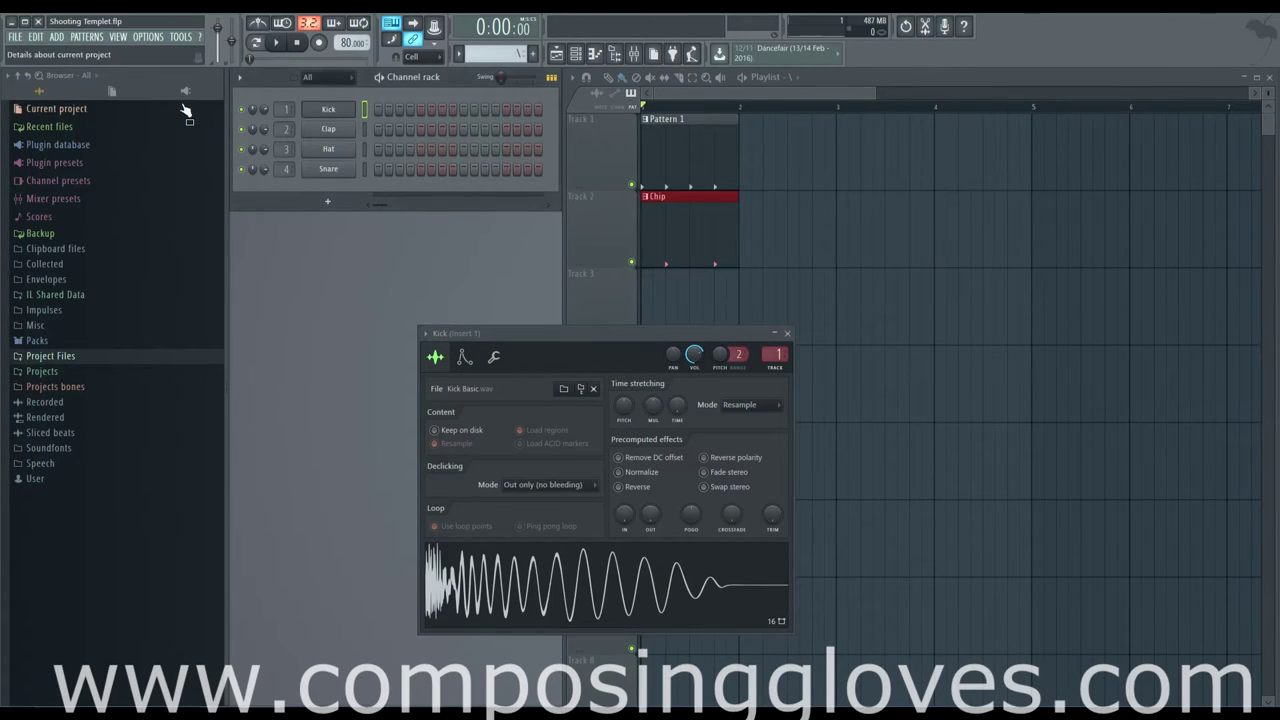
{"action": "left_click", "coordinate": [336, 111]}
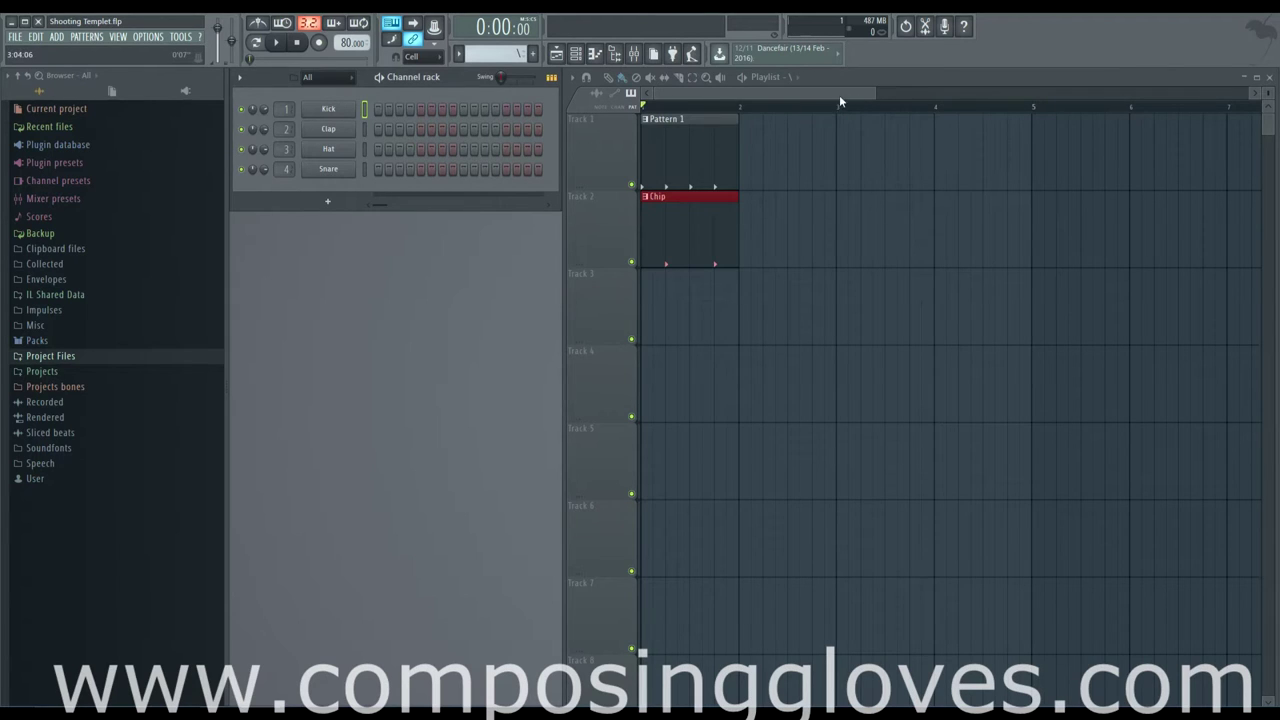
{"action": "key", "text": "Delete"}
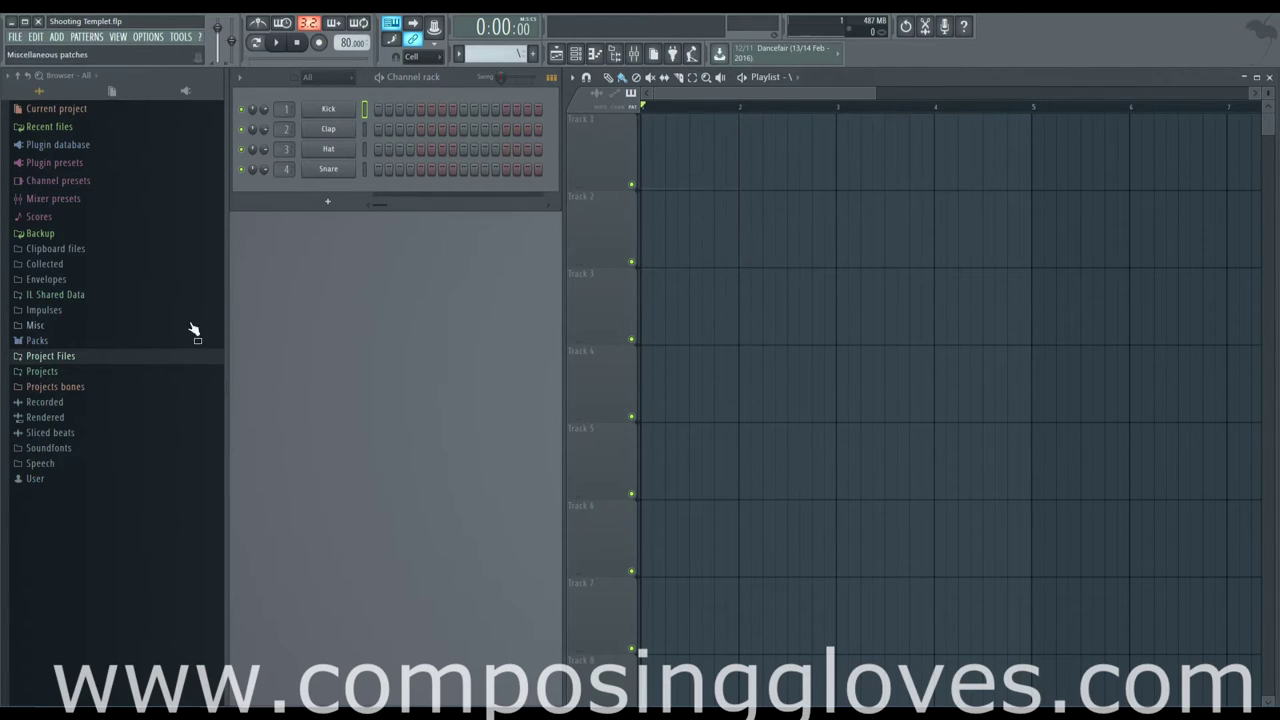
Step: Expand the Project Files folder down through Composing Gloves and Hi Hat Heaven to 128 BPM Hat Loops
{"action": "left_click", "coordinate": [110, 364]}
{"action": "scroll", "coordinate": [100, 366], "scroll_direction": "down", "scroll_amount": 2}
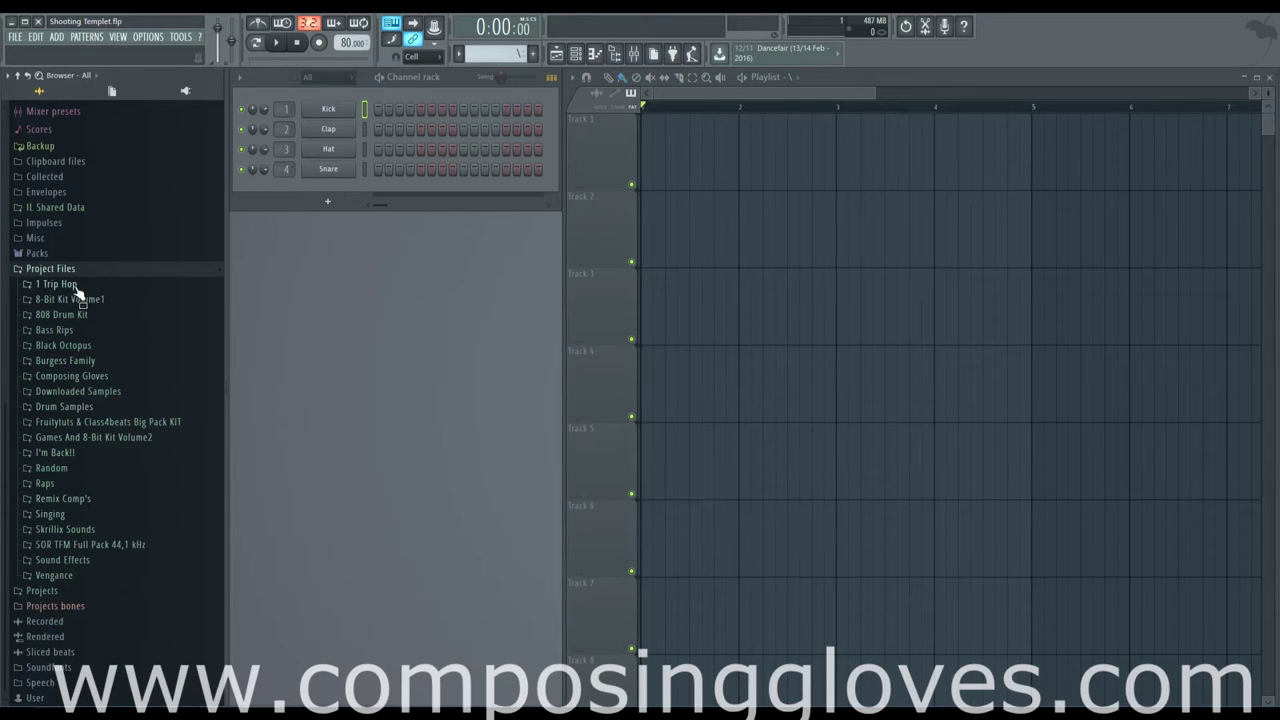
{"action": "left_click", "coordinate": [162, 382]}
{"action": "scroll", "coordinate": [165, 396], "scroll_direction": "down", "scroll_amount": 3}
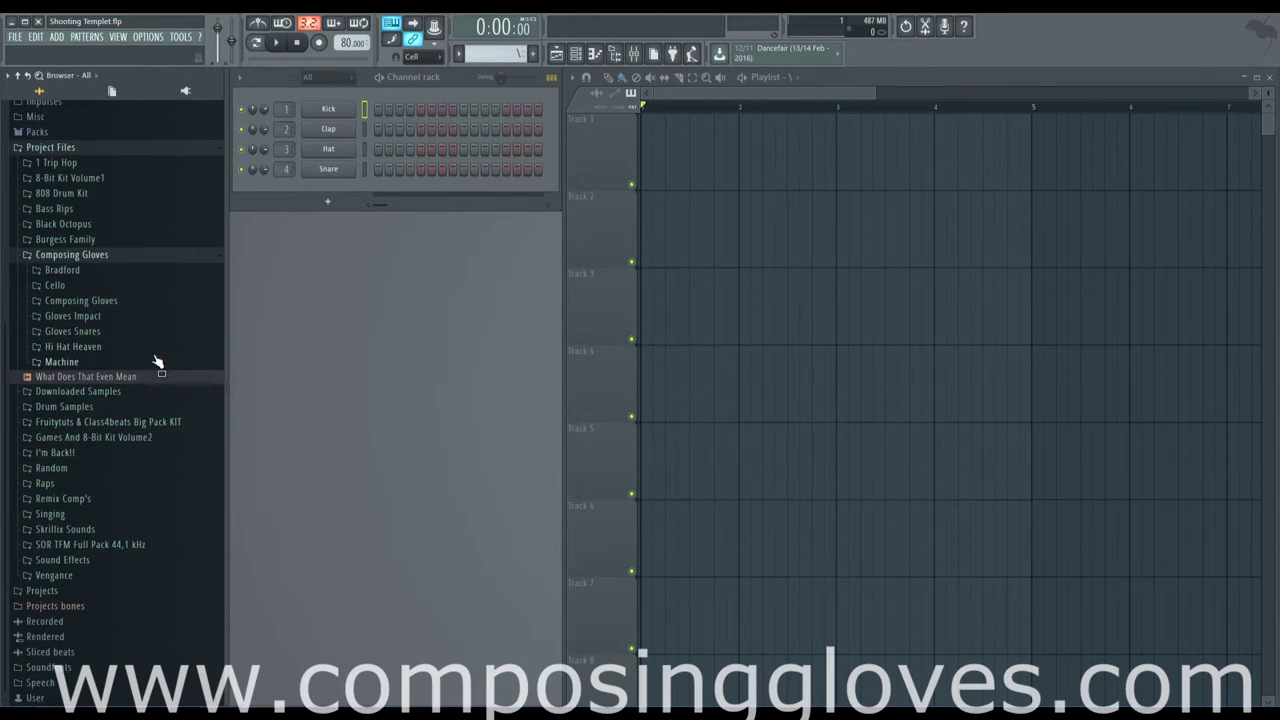
{"action": "left_click", "coordinate": [157, 350]}
{"action": "left_click", "coordinate": [143, 363]}
Step: Audition Gloves Hi Loop 7 and look through the other hat loops in the folder
{"action": "left_click", "coordinate": [143, 401]}
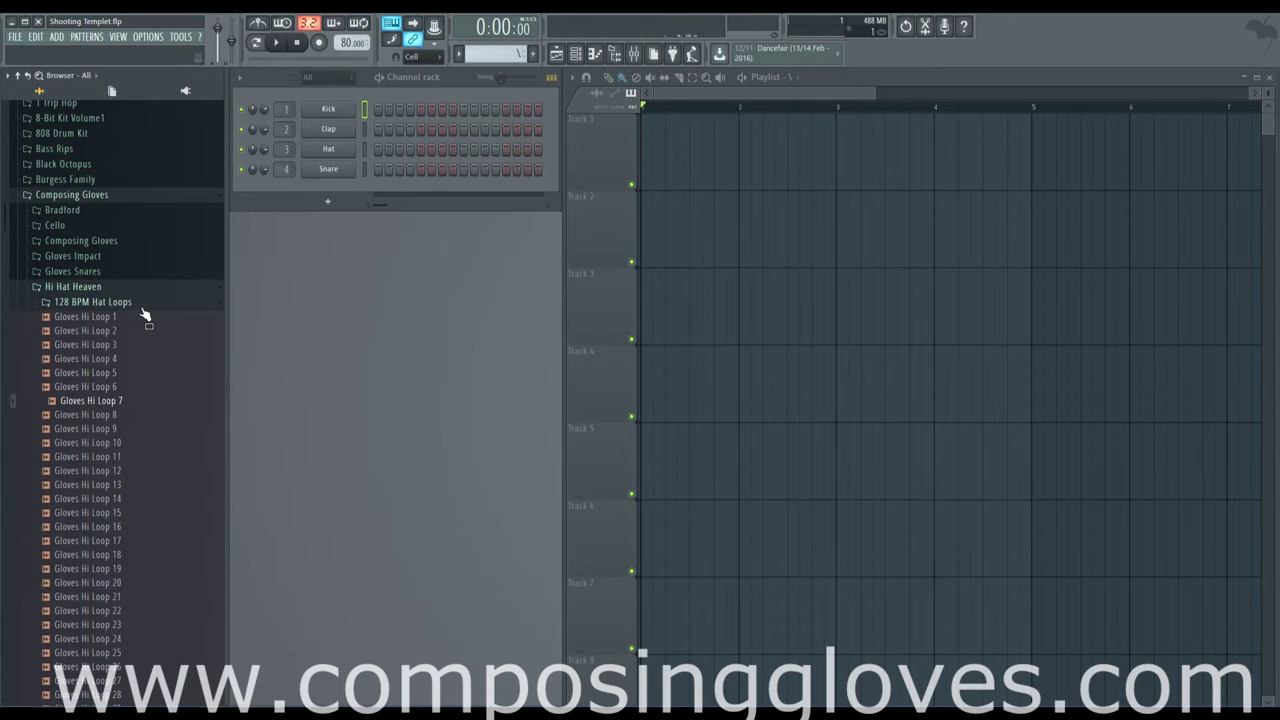
{"action": "scroll", "coordinate": [141, 478], "scroll_direction": "down", "scroll_amount": 6}
{"action": "left_click_drag", "start_coordinate": [105, 388], "coordinate": [132, 401]}
{"action": "scroll", "coordinate": [120, 300], "scroll_direction": "up", "scroll_amount": 6}
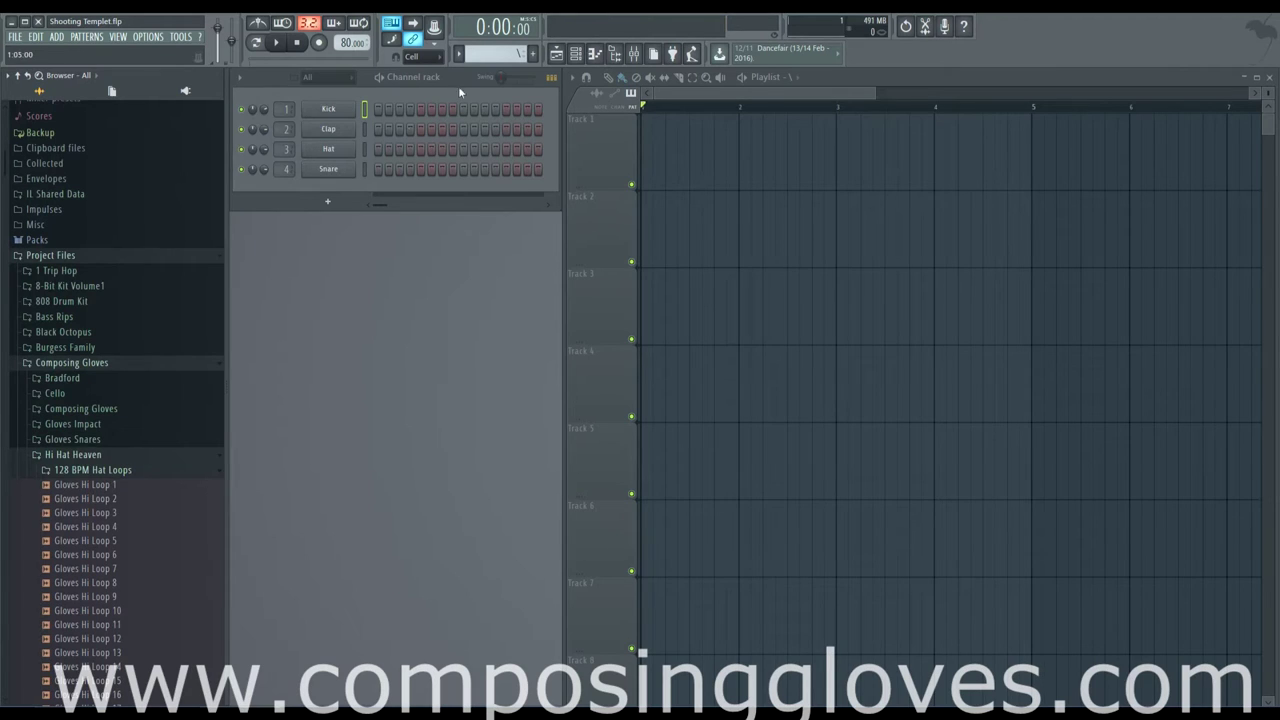
{"action": "scroll", "coordinate": [97, 486], "scroll_direction": "down", "scroll_amount": 3}
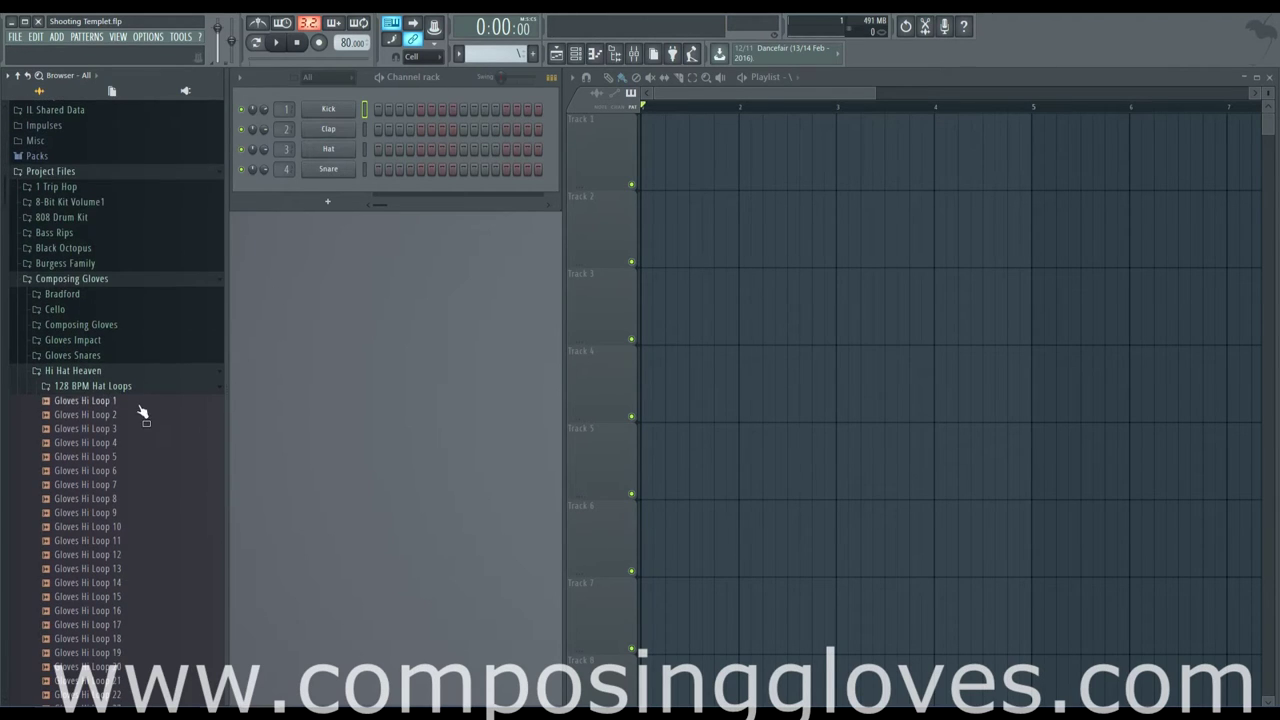
Step: Collapse the 128 BPM Hat Loops, Composing Gloves and Project Files folders
{"action": "left_click", "coordinate": [141, 386]}
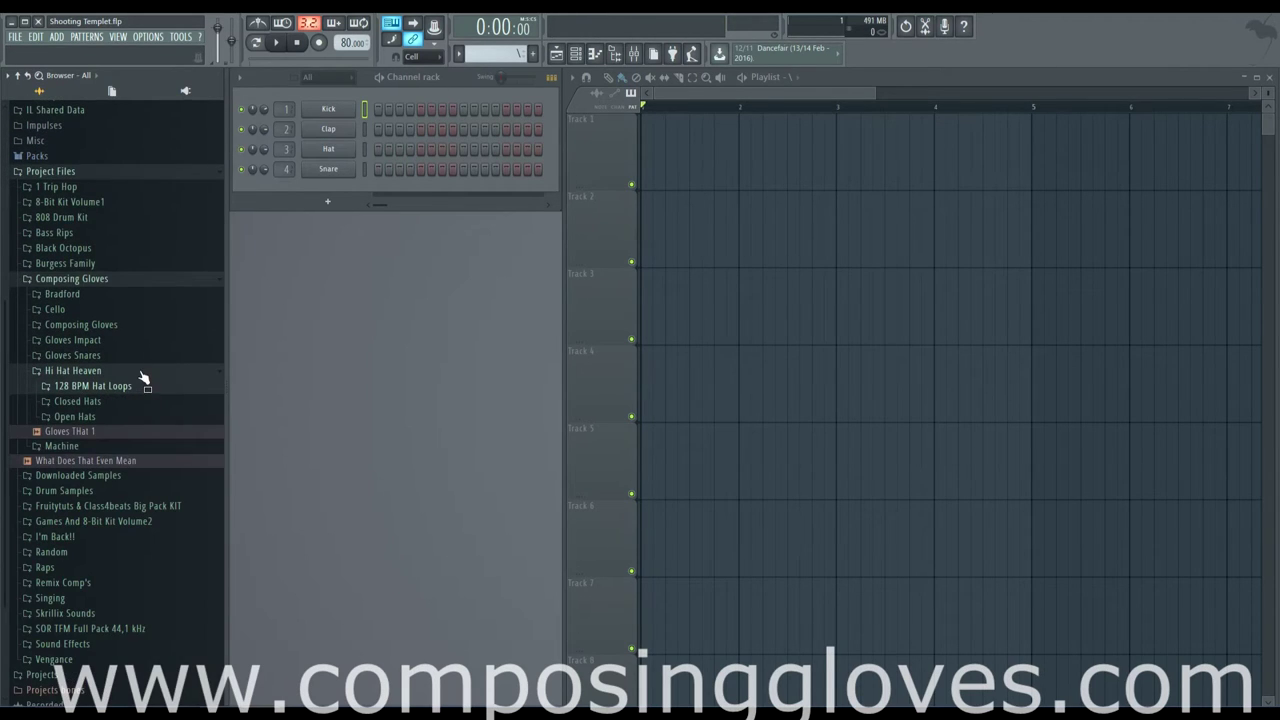
{"action": "left_click", "coordinate": [100, 279]}
{"action": "left_click", "coordinate": [112, 271]}
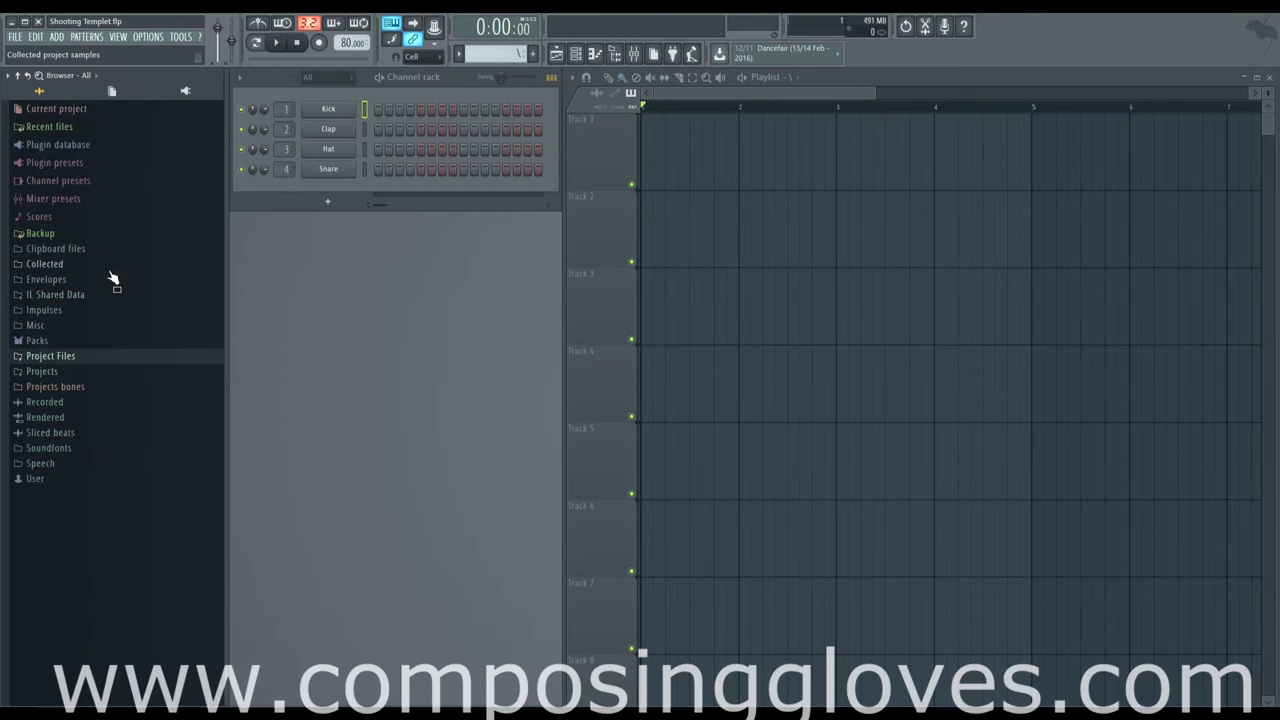
Step: Look at where extra sample search folders are assigned in the file settings, and leave without adding one
{"action": "left_click", "coordinate": [146, 38]}
{"action": "left_click", "coordinate": [180, 36]}
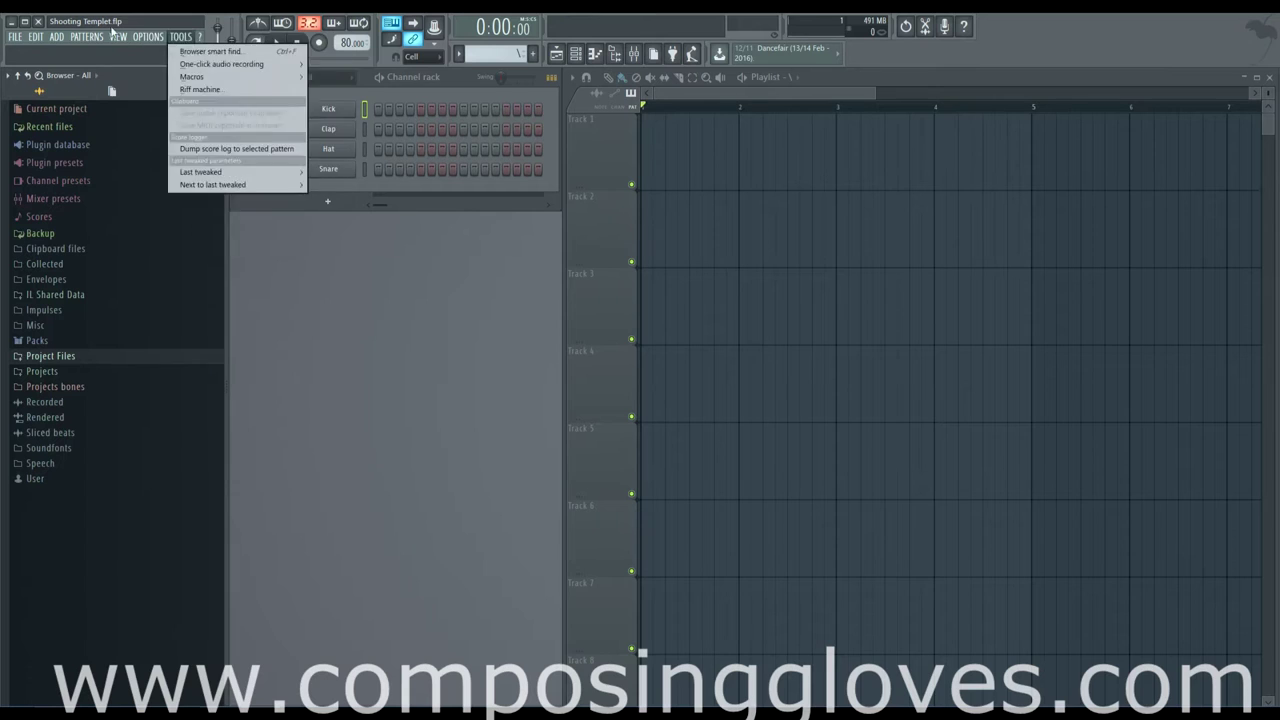
{"action": "left_click", "coordinate": [155, 37]}
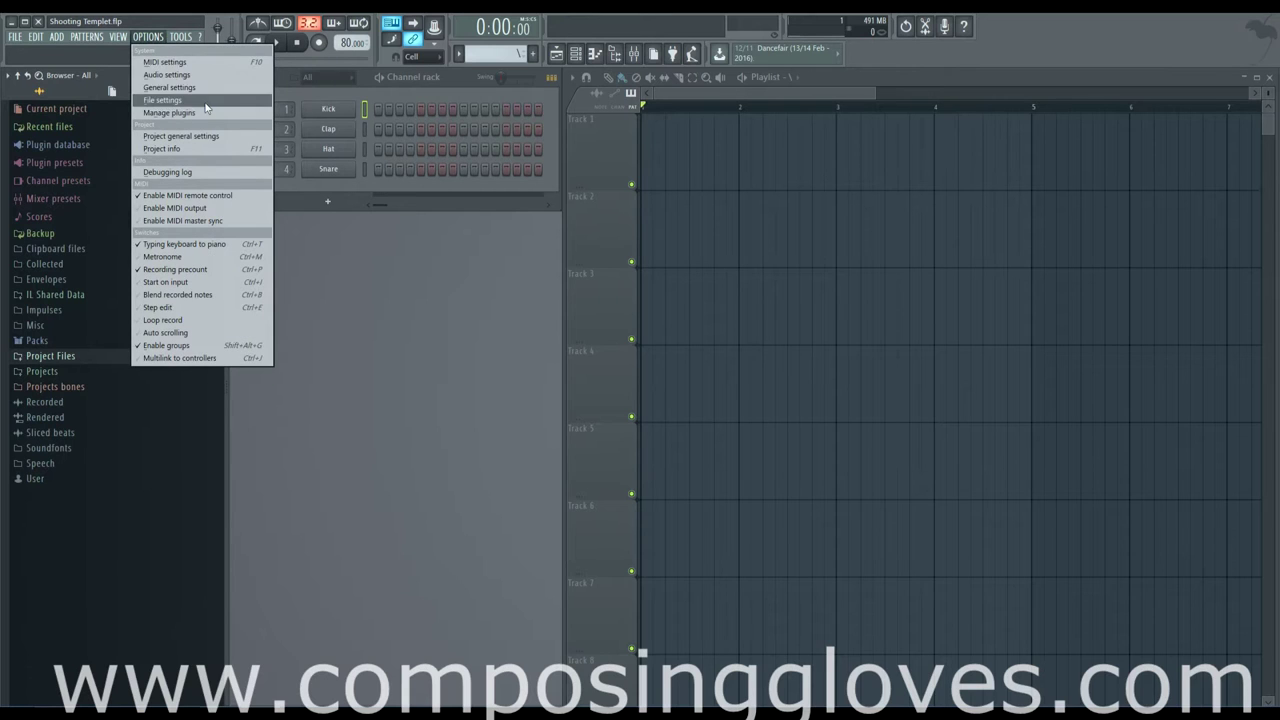
{"action": "left_click", "coordinate": [162, 100]}
{"action": "left_click", "coordinate": [452, 357]}
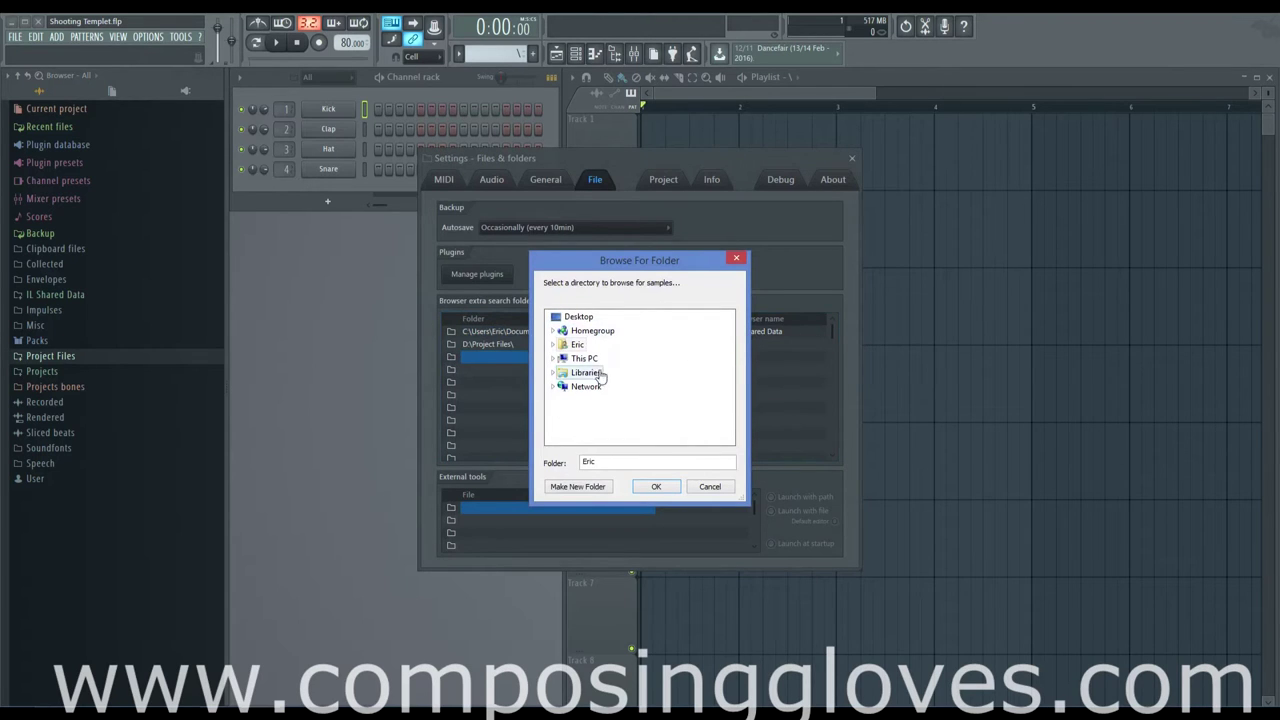
{"action": "left_click", "coordinate": [709, 487]}
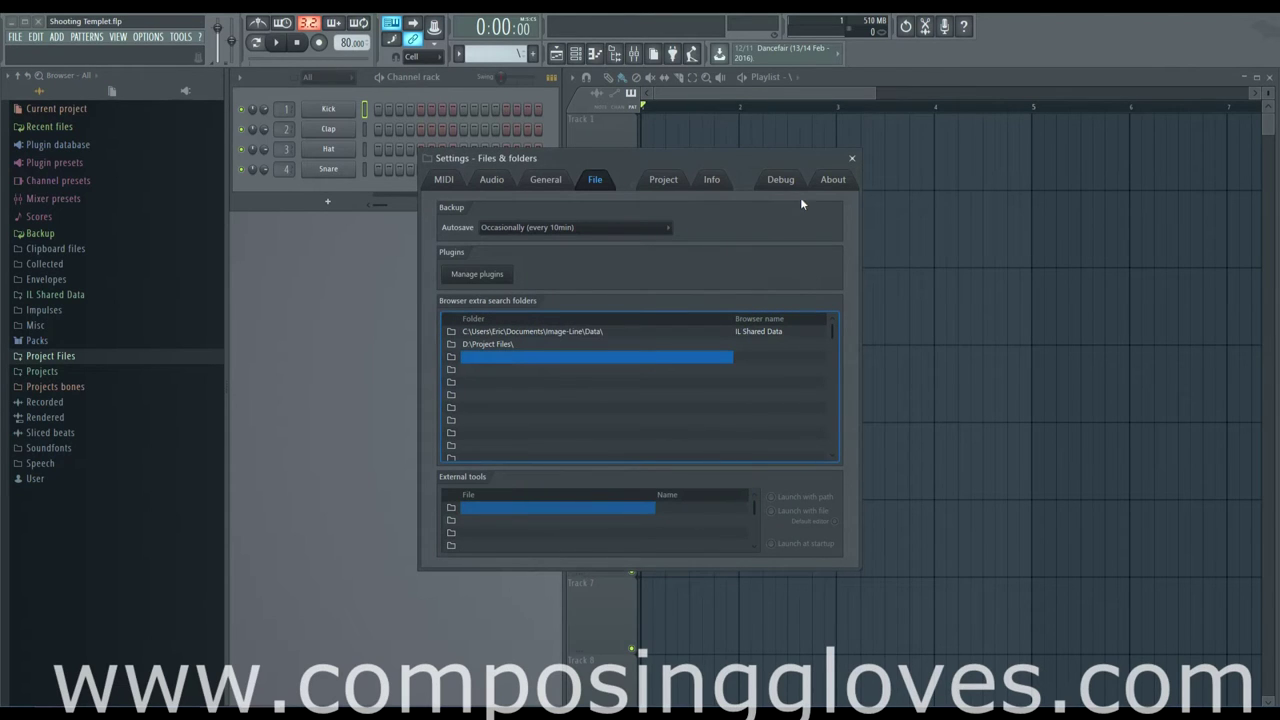
{"action": "left_click", "coordinate": [852, 159]}
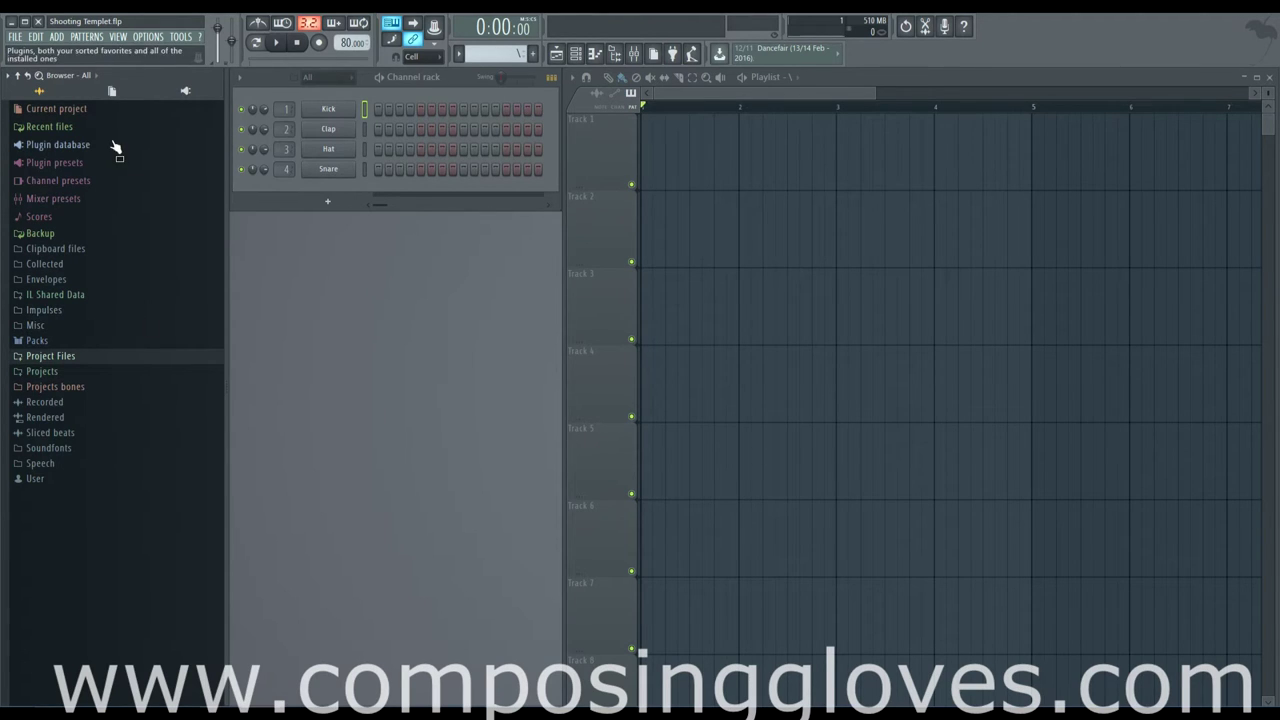
Step: Add a Plucked! channel to the channel rack, then close and reopen its plugin window
{"action": "left_click", "coordinate": [352, 87]}
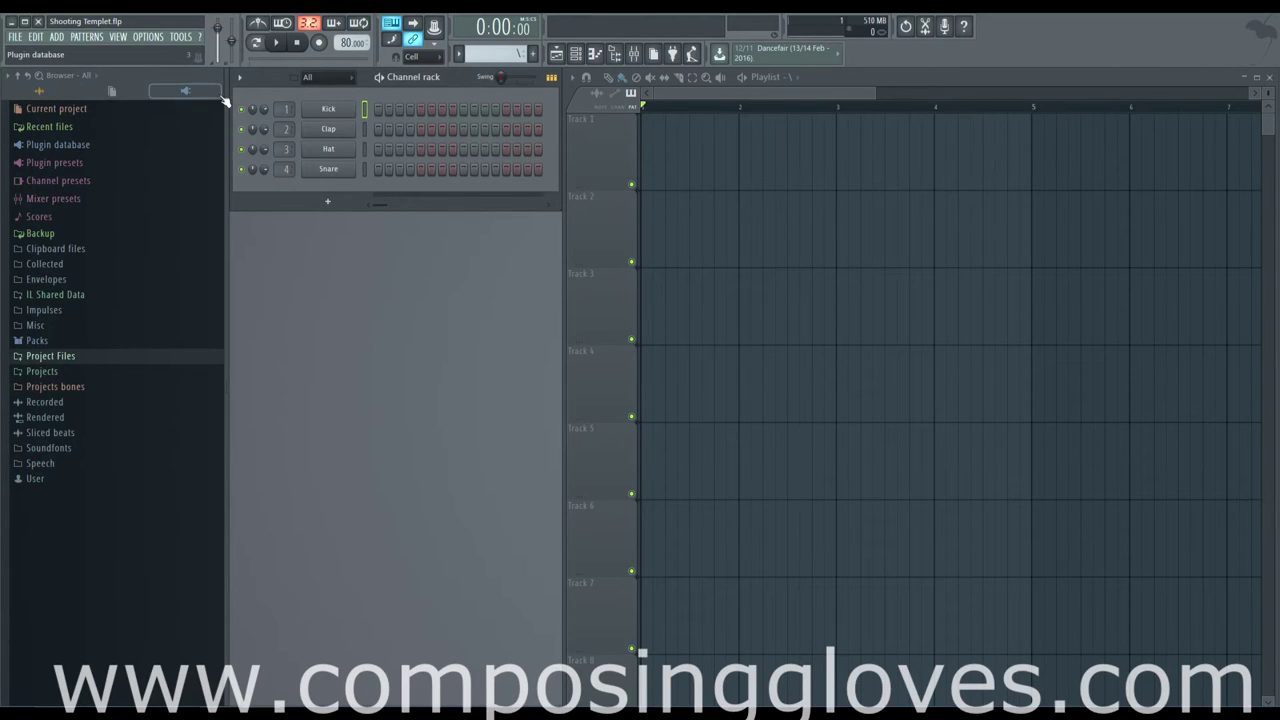
{"action": "left_click", "coordinate": [330, 203]}
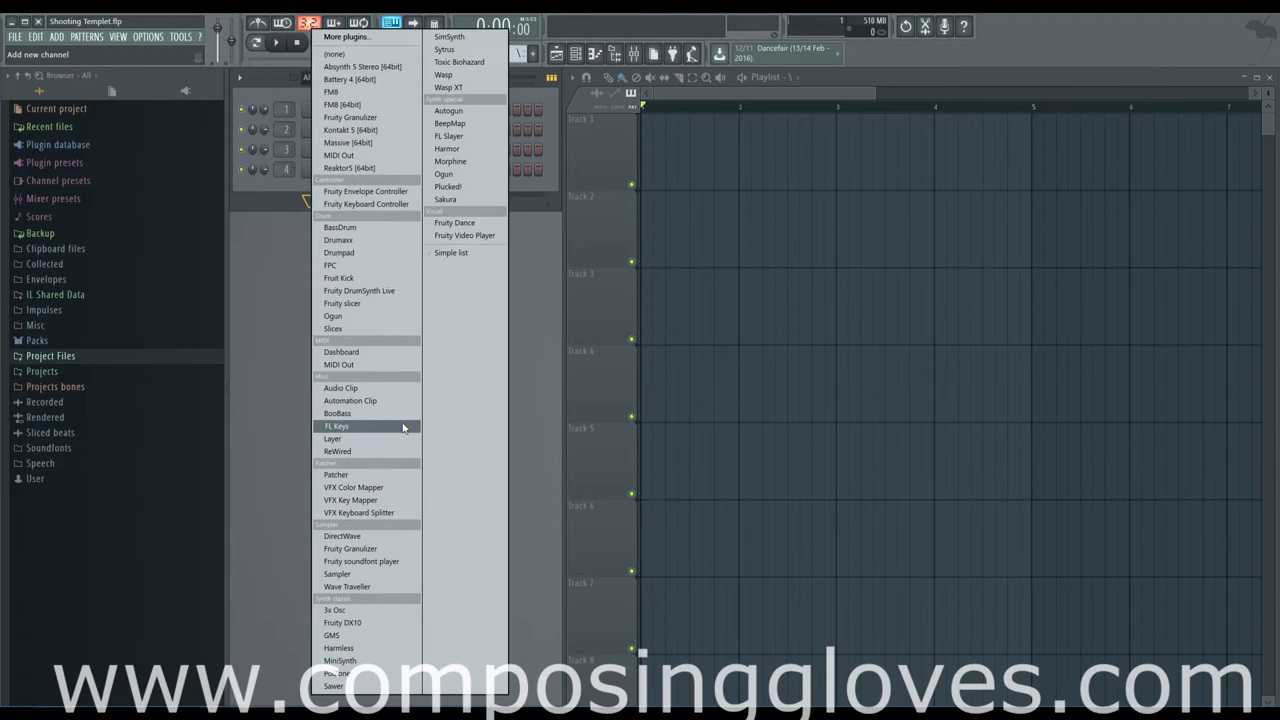
{"action": "left_click", "coordinate": [480, 190]}
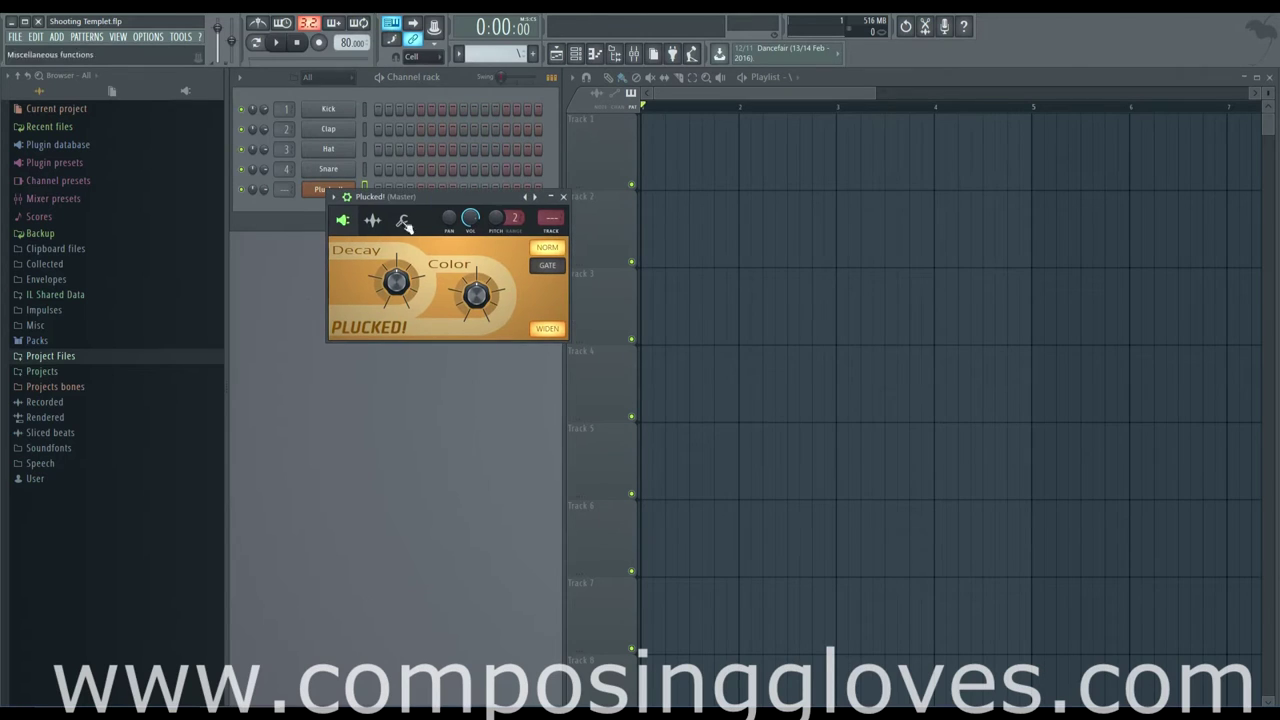
{"action": "left_click", "coordinate": [325, 190]}
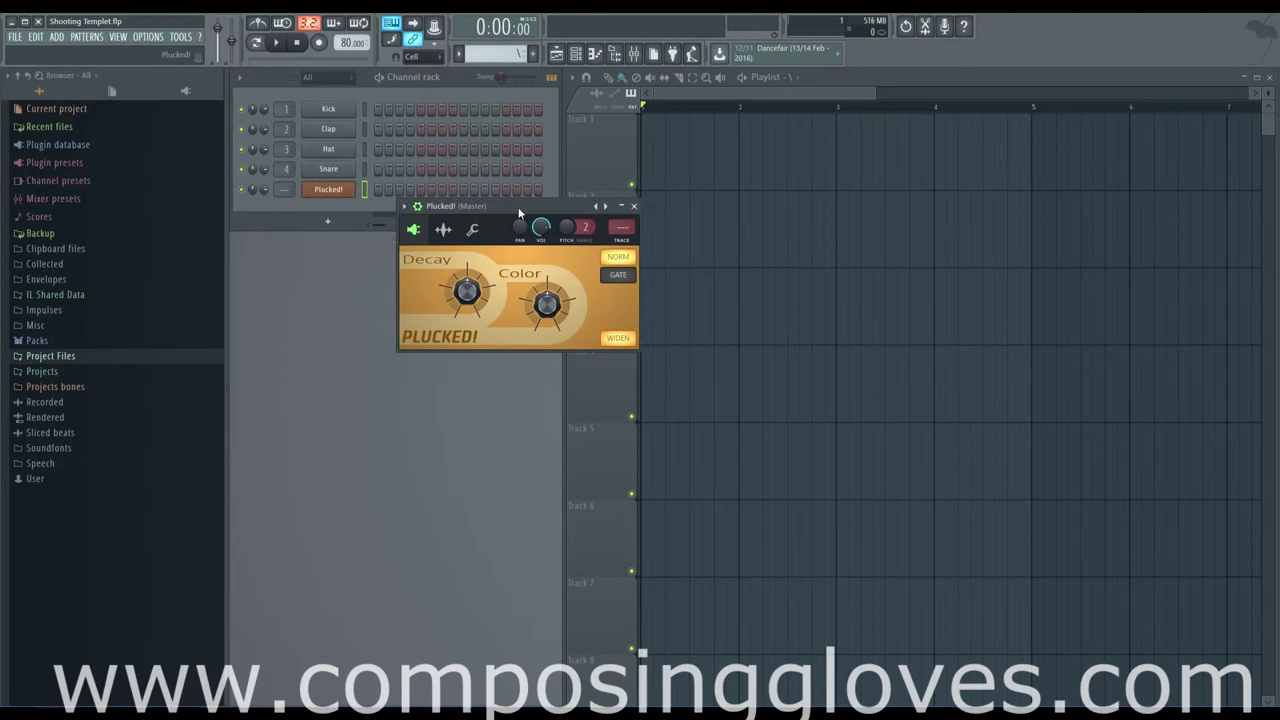
{"action": "left_click", "coordinate": [330, 192]}
{"action": "left_click", "coordinate": [330, 192]}
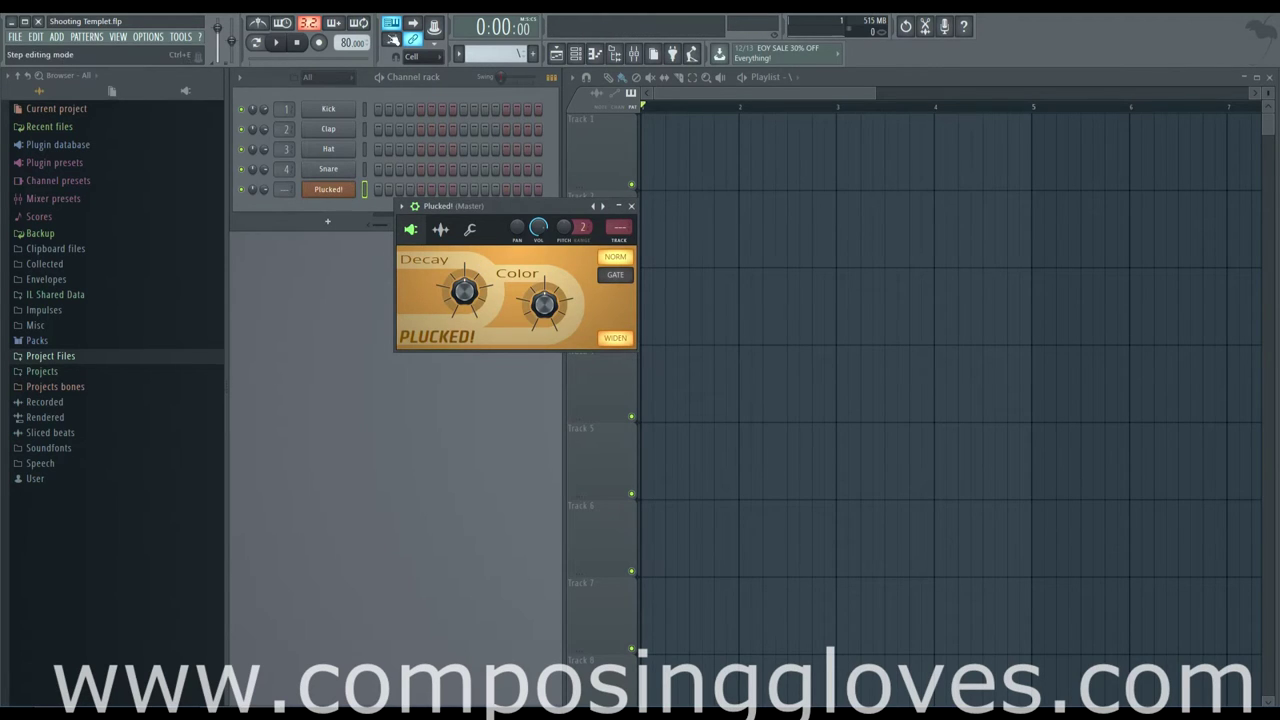
Step: Toggle the typing keyboard to piano option off and on, and play test notes on the Plucked! channel
{"action": "left_click", "coordinate": [393, 25]}
{"action": "left_click", "coordinate": [393, 25]}
{"action": "key", "text": "n"}
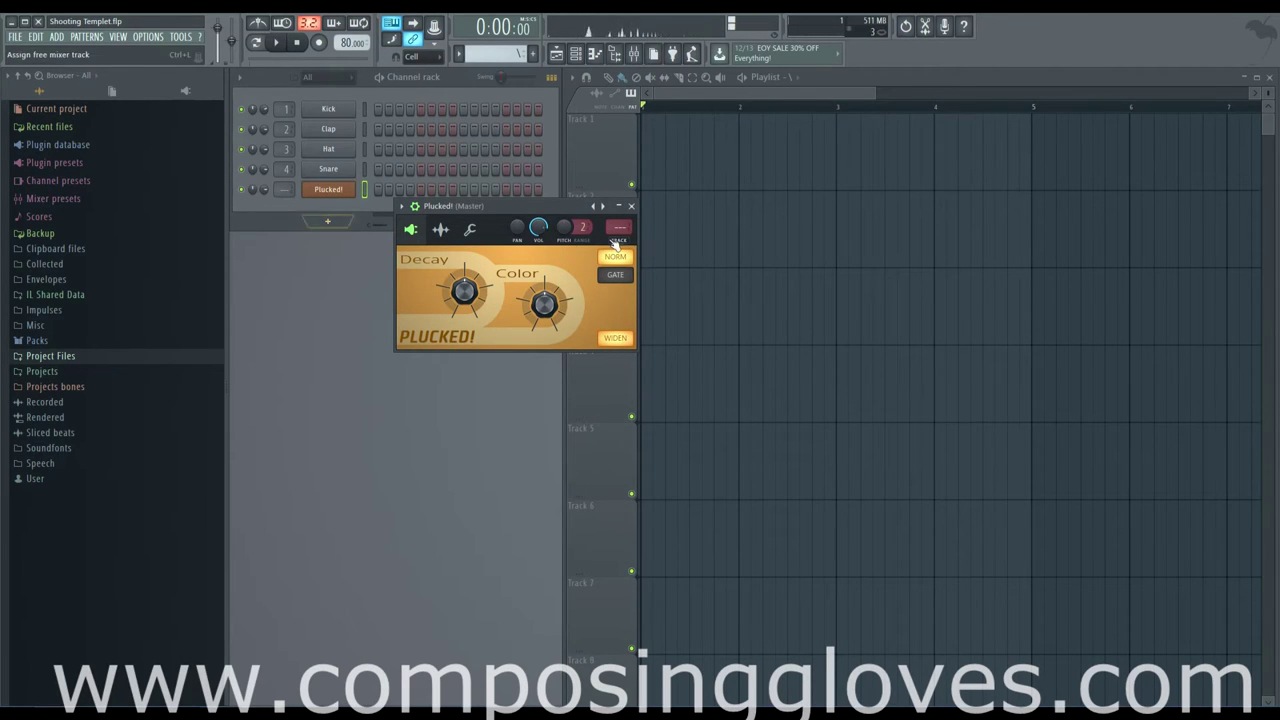
{"action": "left_click_drag", "start_coordinate": [556, 206], "coordinate": [604, 192]}
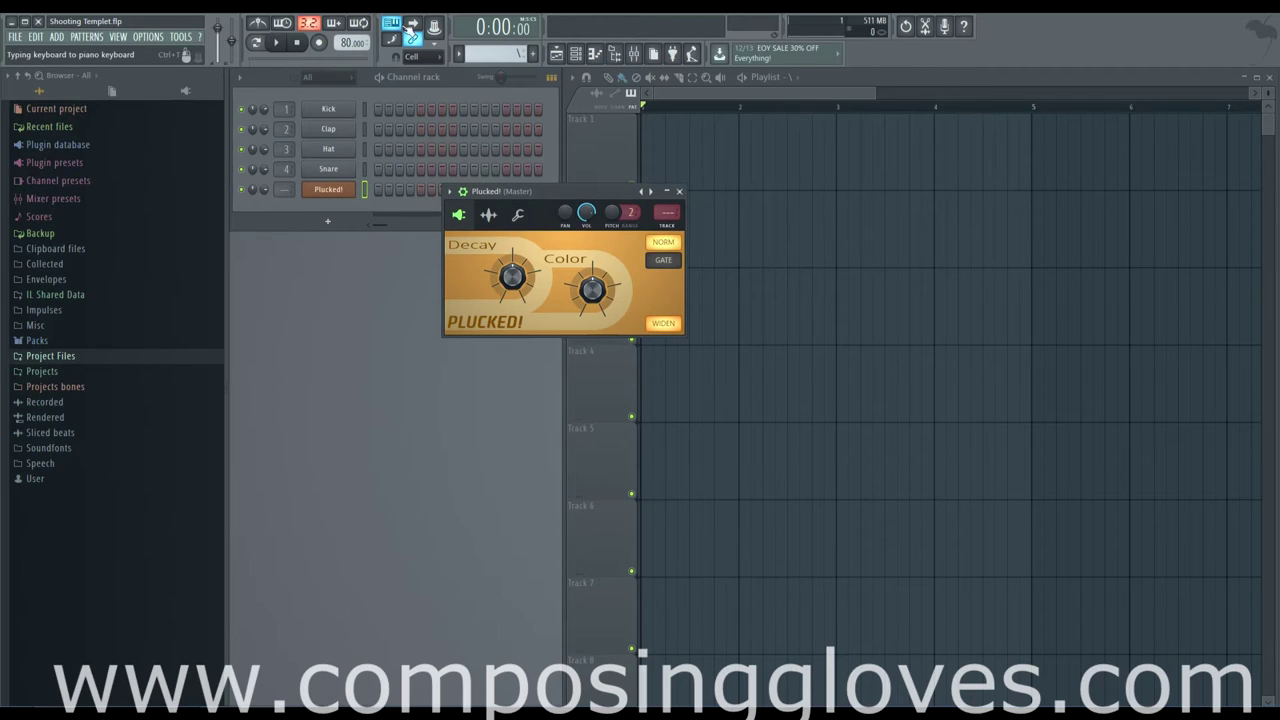
{"action": "left_click", "coordinate": [393, 25]}
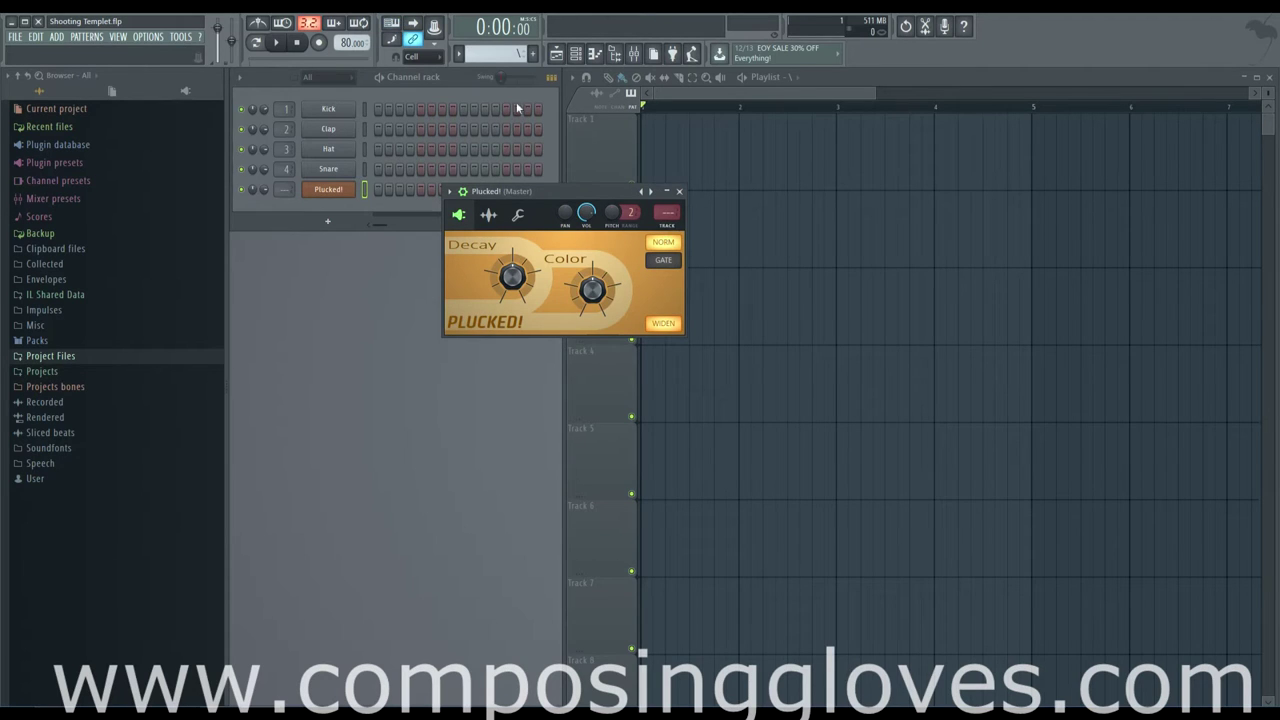
{"action": "left_click", "coordinate": [392, 24]}
Step: Reposition the Plucked! window over the lower rows of the channel rack
{"action": "left_click_drag", "start_coordinate": [565, 190], "coordinate": [466, 244]}
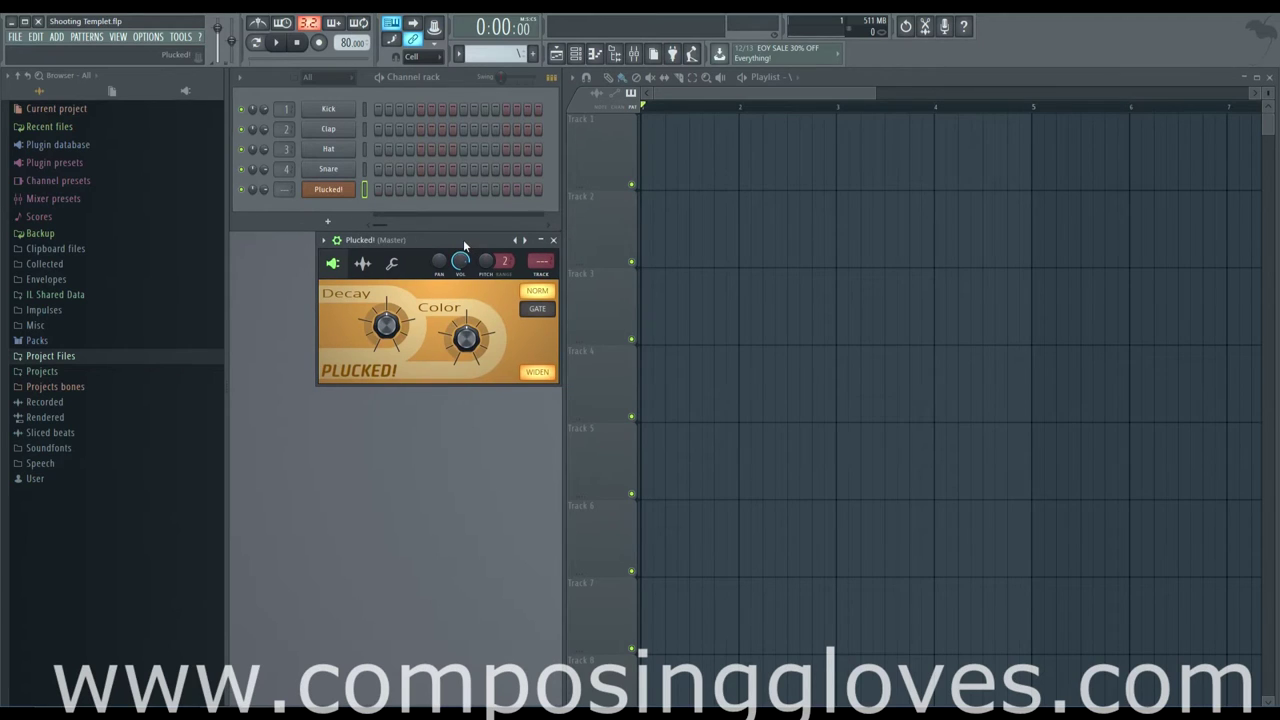
{"action": "left_click", "coordinate": [330, 190]}
{"action": "left_click_drag", "start_coordinate": [453, 242], "coordinate": [455, 160]}
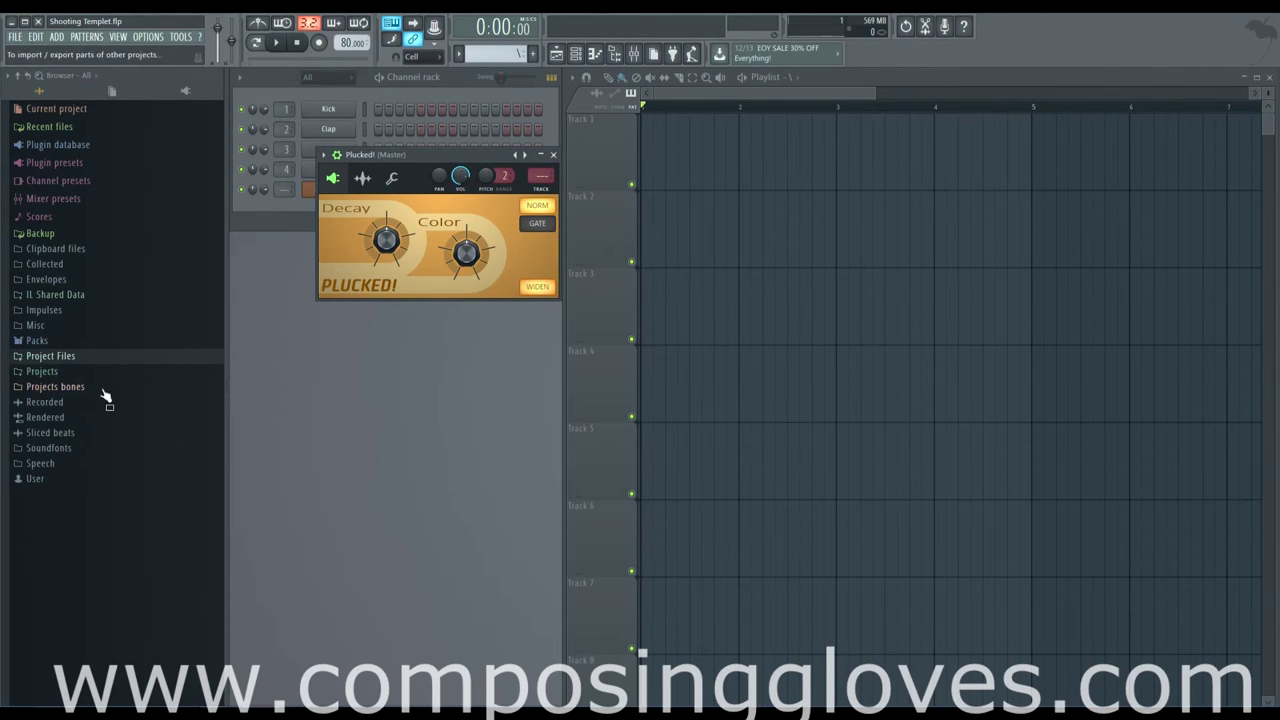
Step: Search the browser for "Kick" and step back and forth through the matching items
{"action": "left_click", "coordinate": [37, 76]}
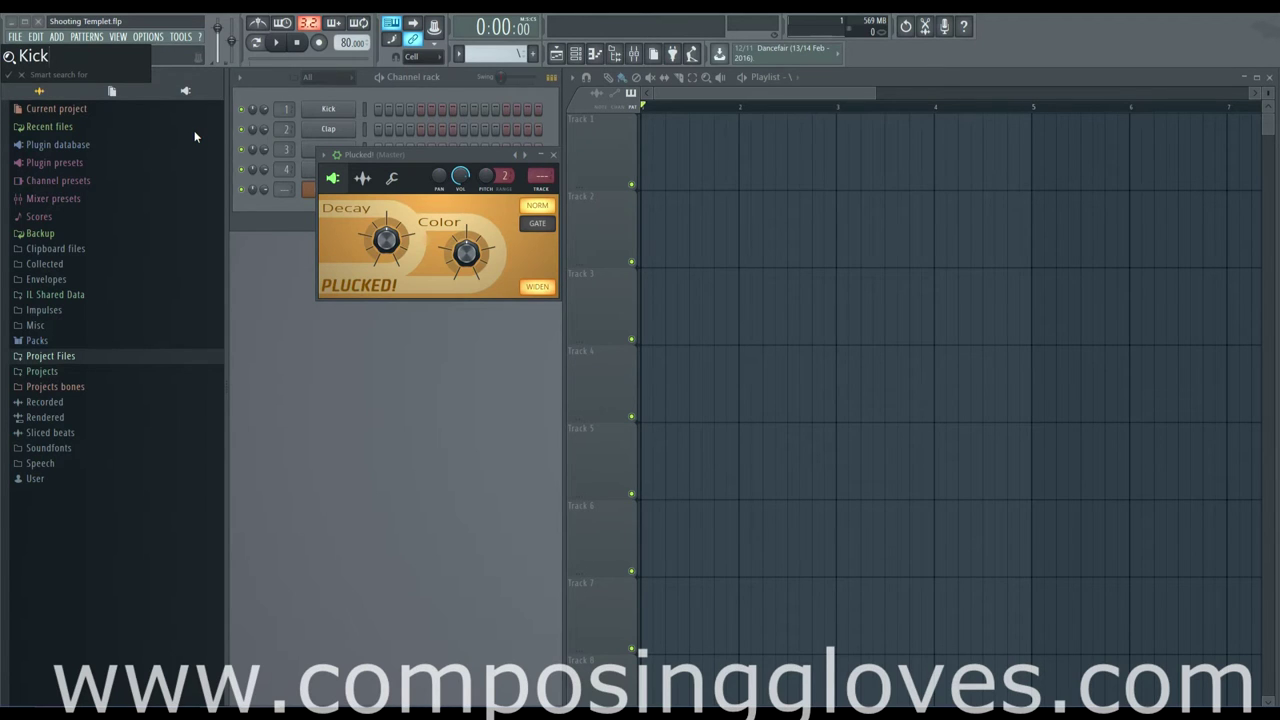
{"action": "left_click", "coordinate": [196, 137]}
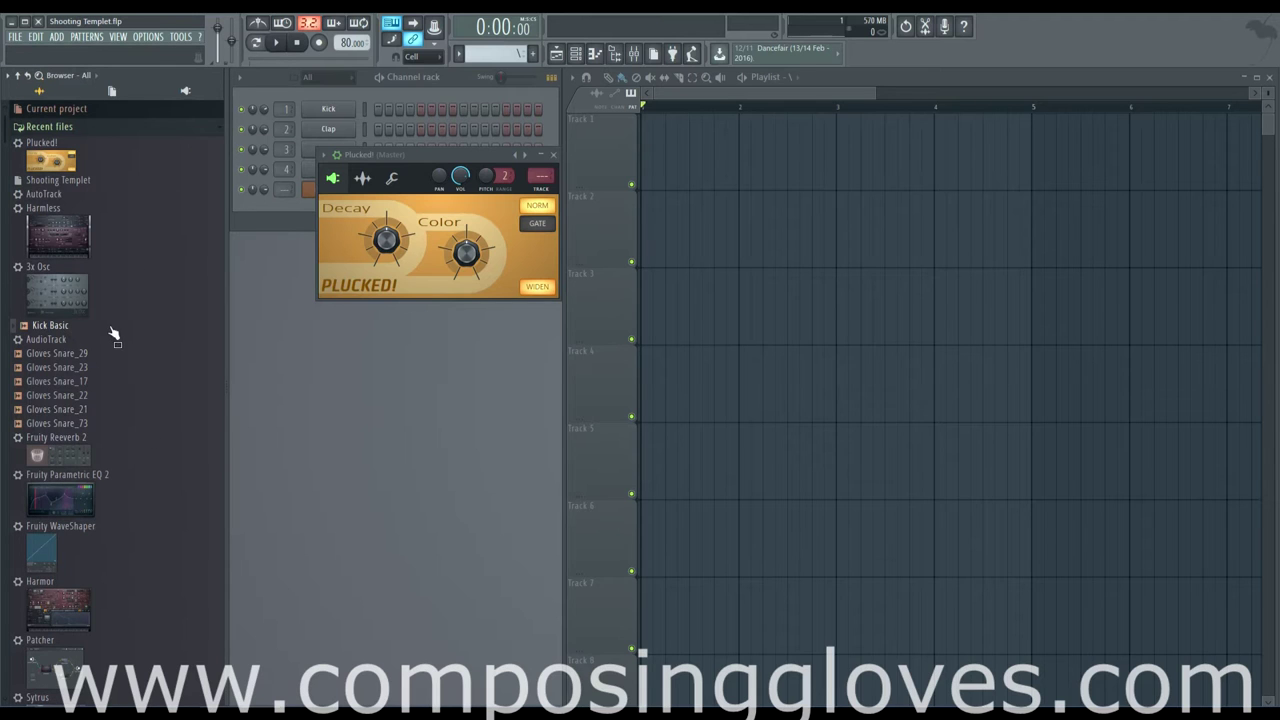
{"action": "scroll", "coordinate": [114, 334], "scroll_direction": "down", "scroll_amount": 15}
{"action": "scroll", "coordinate": [145, 390], "scroll_direction": "down", "scroll_amount": 5}
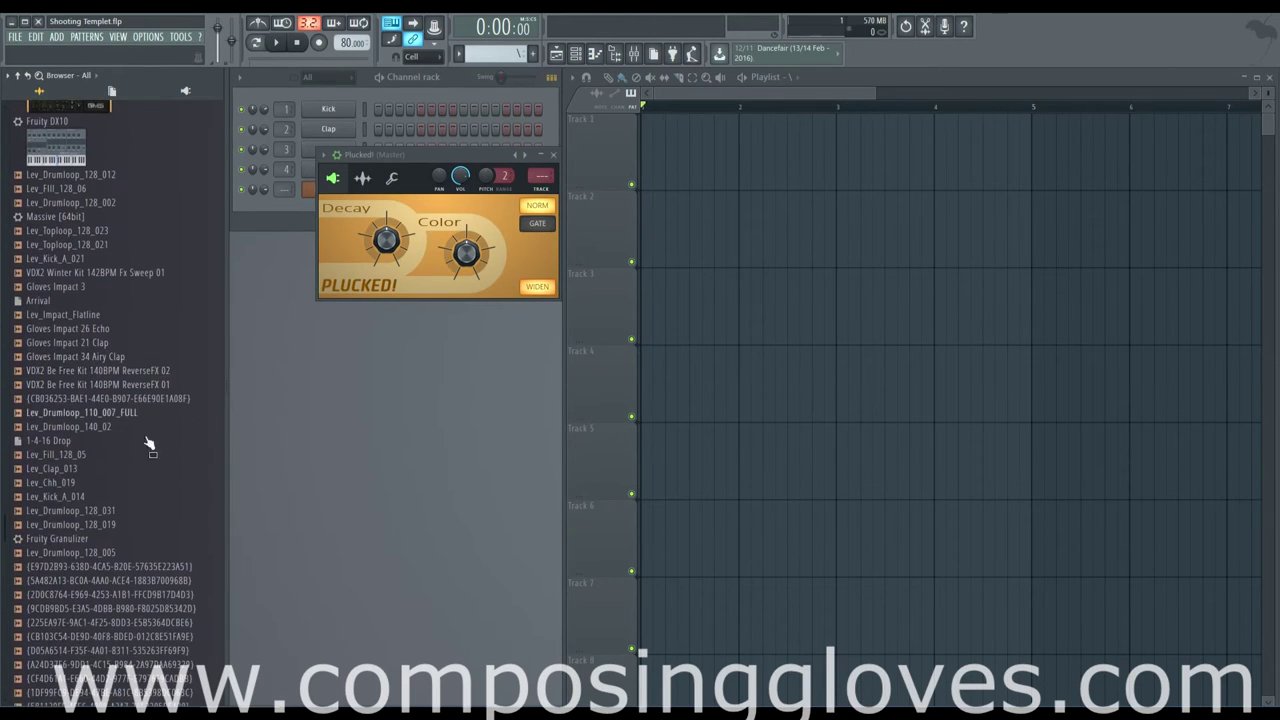
{"action": "scroll", "coordinate": [126, 390], "scroll_direction": "up", "scroll_amount": 20}
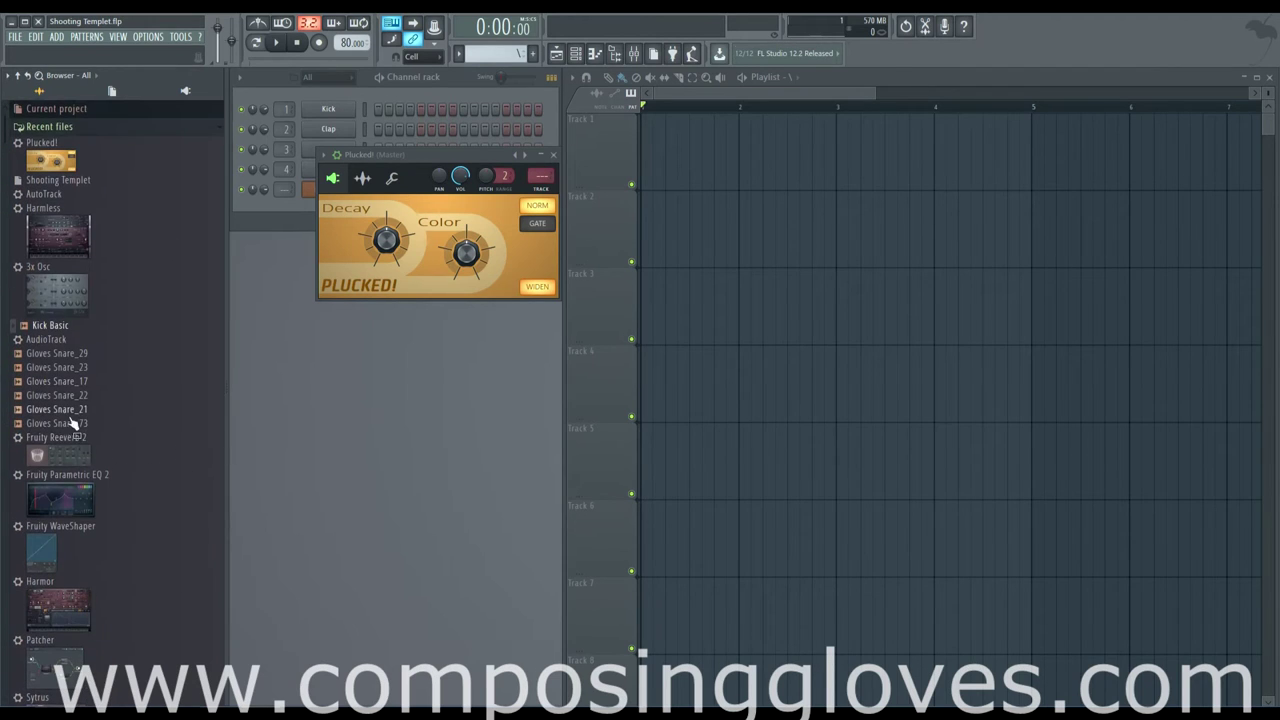
{"action": "scroll", "coordinate": [140, 410], "scroll_direction": "down", "scroll_amount": 20}
{"action": "scroll", "coordinate": [160, 425], "scroll_direction": "down", "scroll_amount": 6}
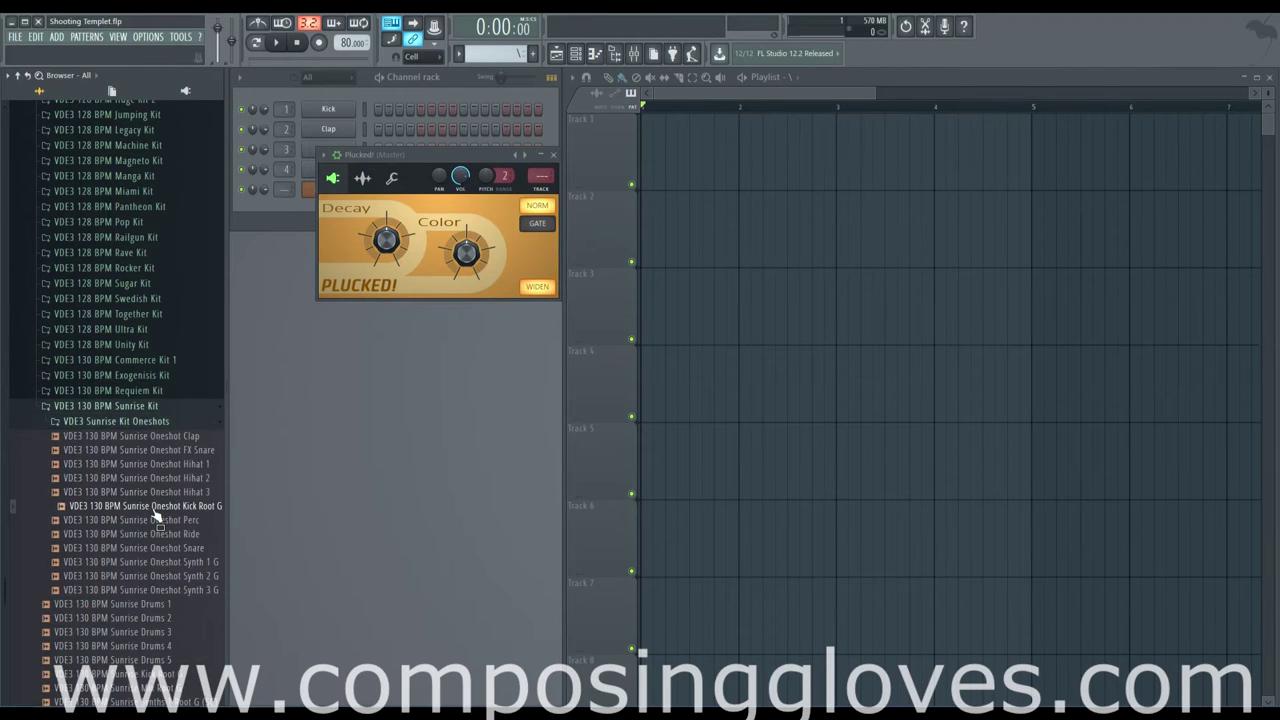
{"action": "key", "text": "Up"}
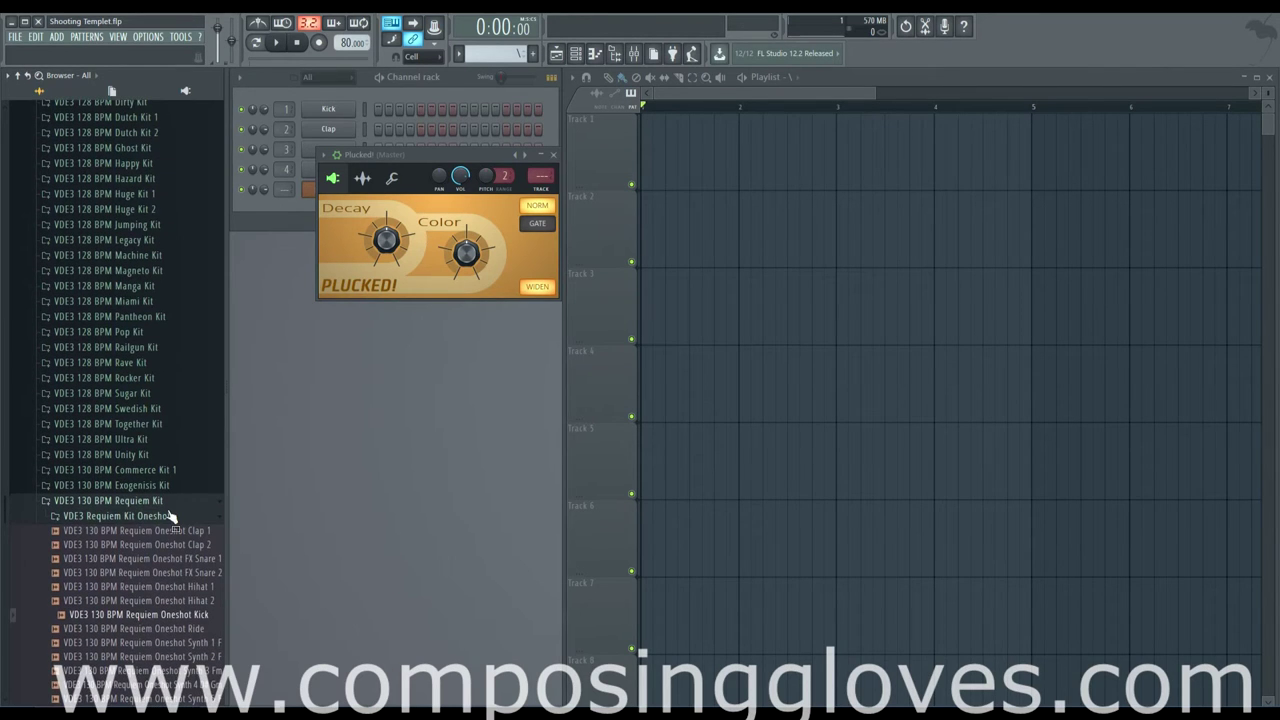
{"action": "key", "text": "Down"}
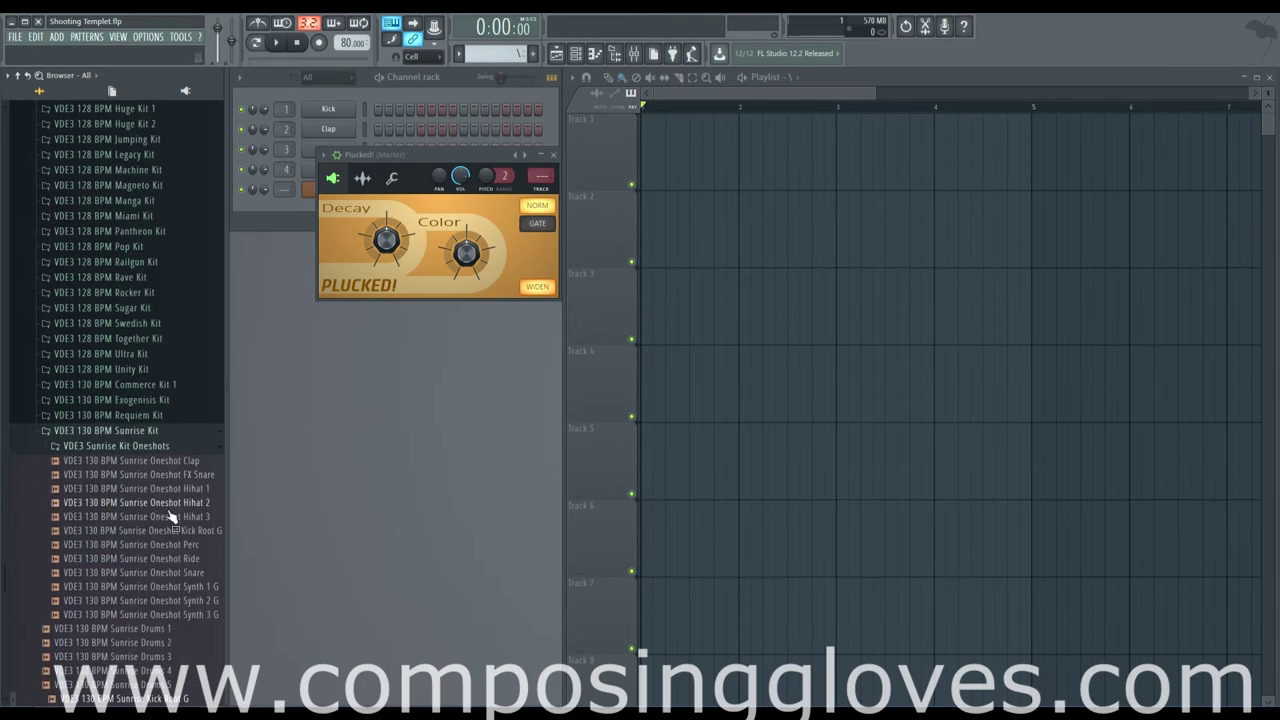
Step: Collapse the Recent files folder and close the Plucked! window
{"action": "key", "text": "Home"}
{"action": "left_click", "coordinate": [20, 128]}
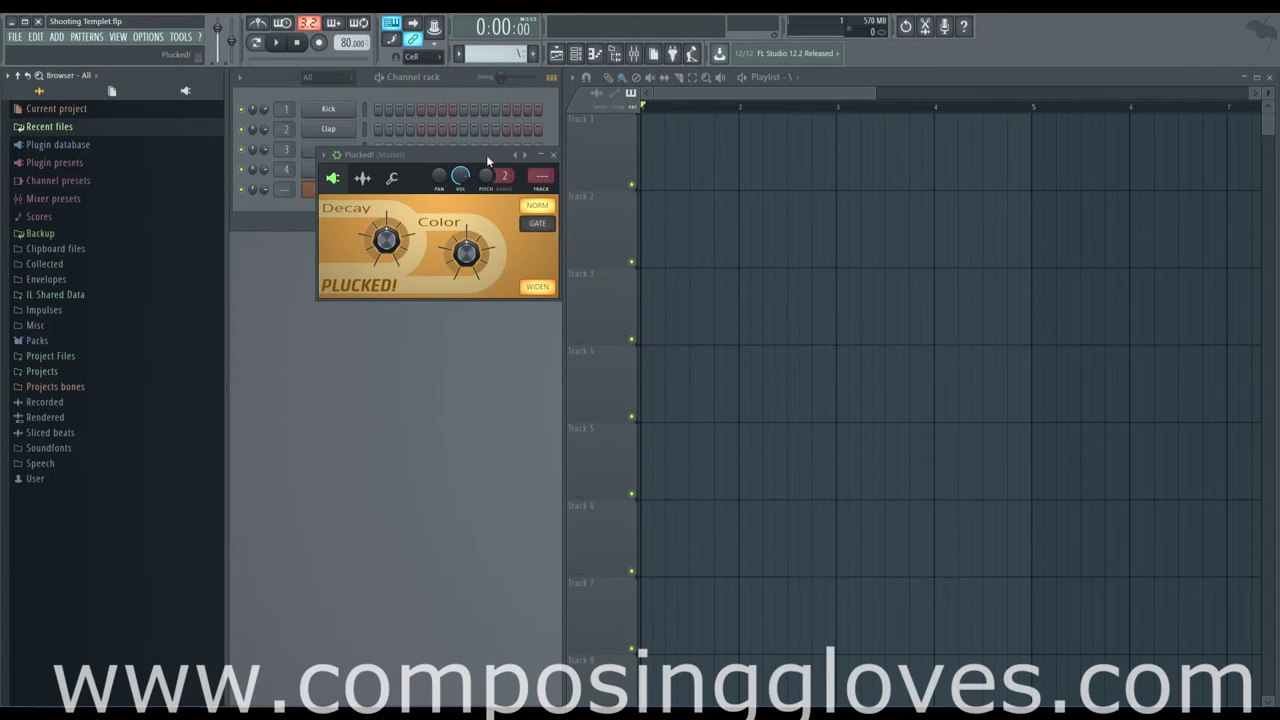
{"action": "left_click_drag", "start_coordinate": [486, 154], "coordinate": [435, 160]}
{"action": "key", "text": "Escape"}
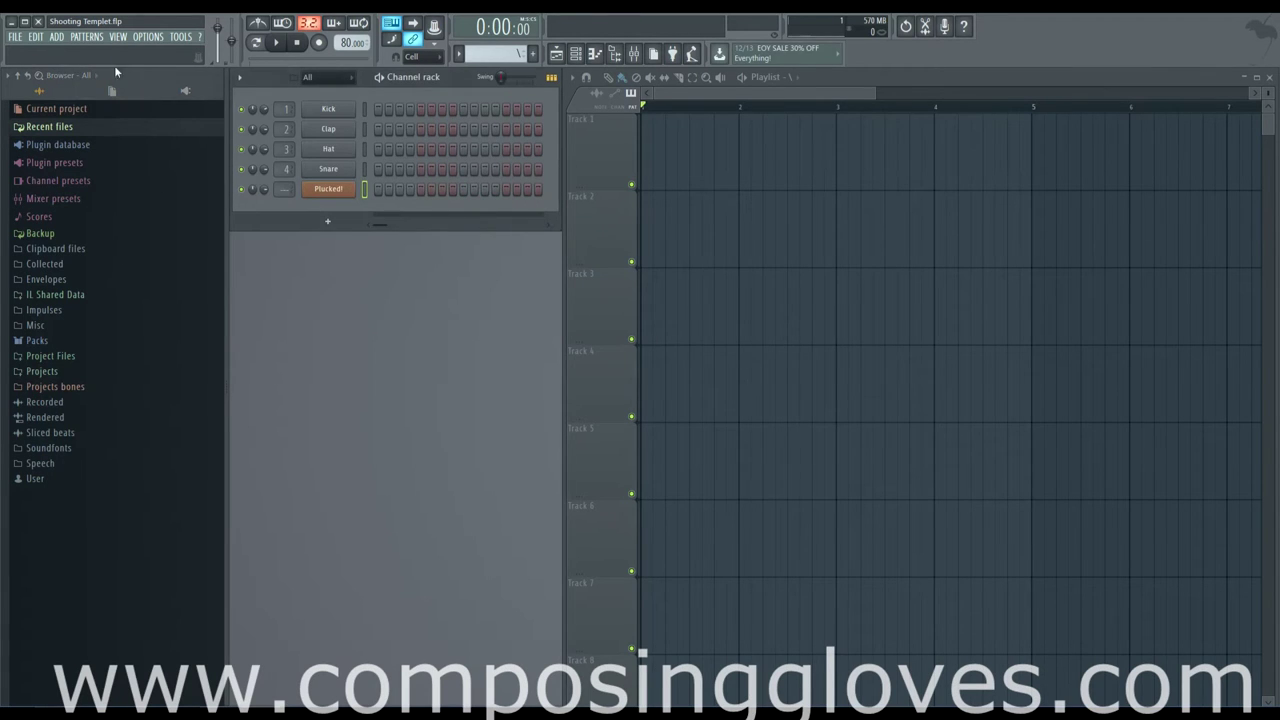
Step: View the project's export formats, open the MP3 file export, and cancel it without saving
{"action": "left_click", "coordinate": [15, 36]}
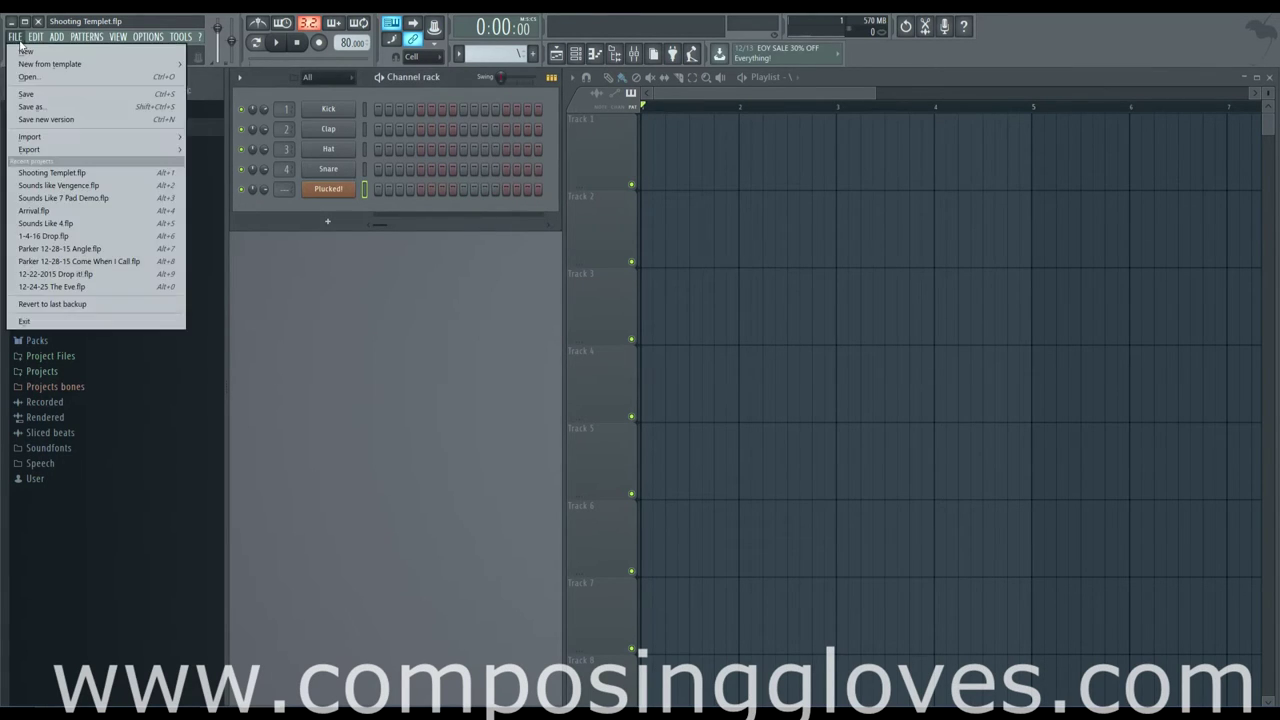
{"action": "mouse_move", "coordinate": [105, 149]}
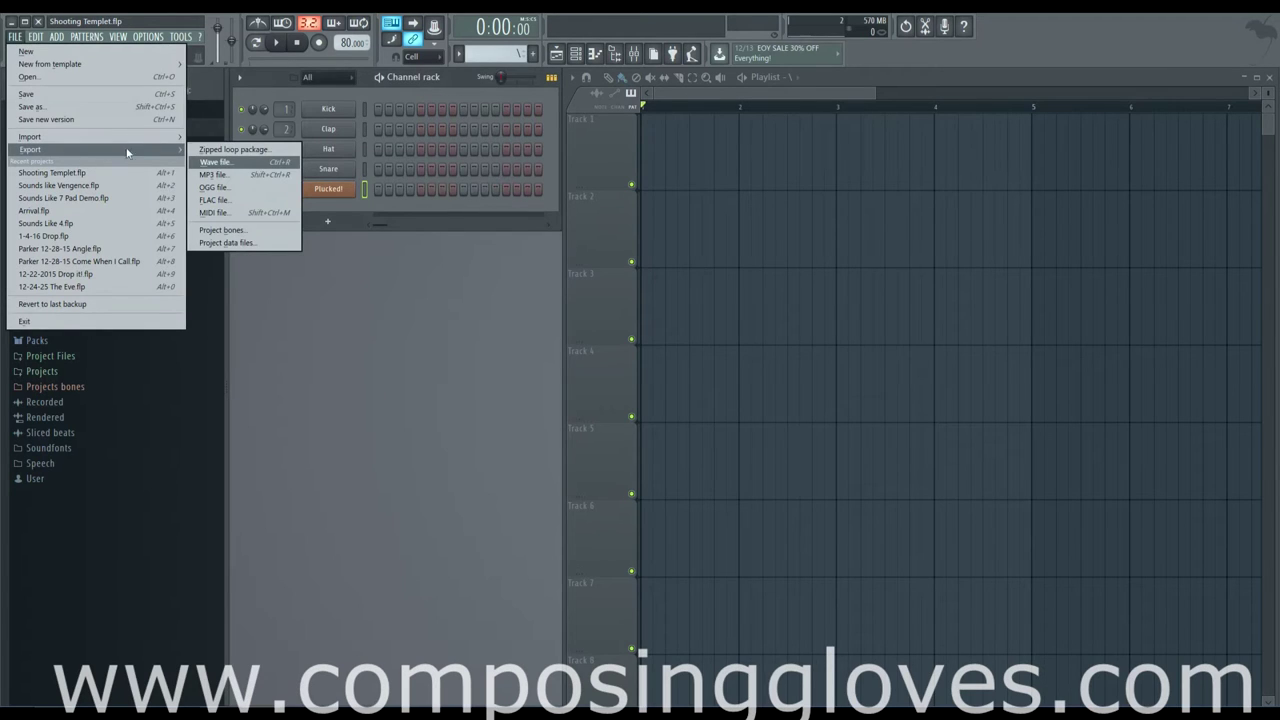
{"action": "left_click", "coordinate": [250, 177]}
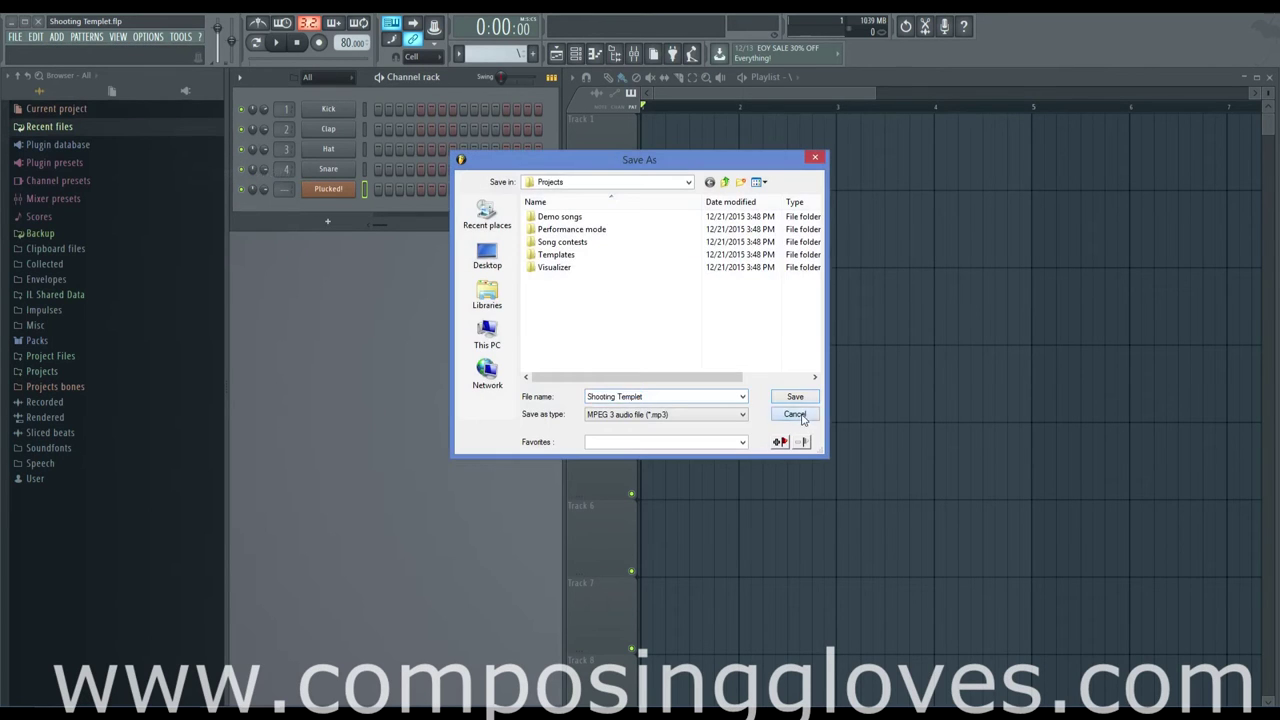
{"action": "left_click", "coordinate": [791, 415]}
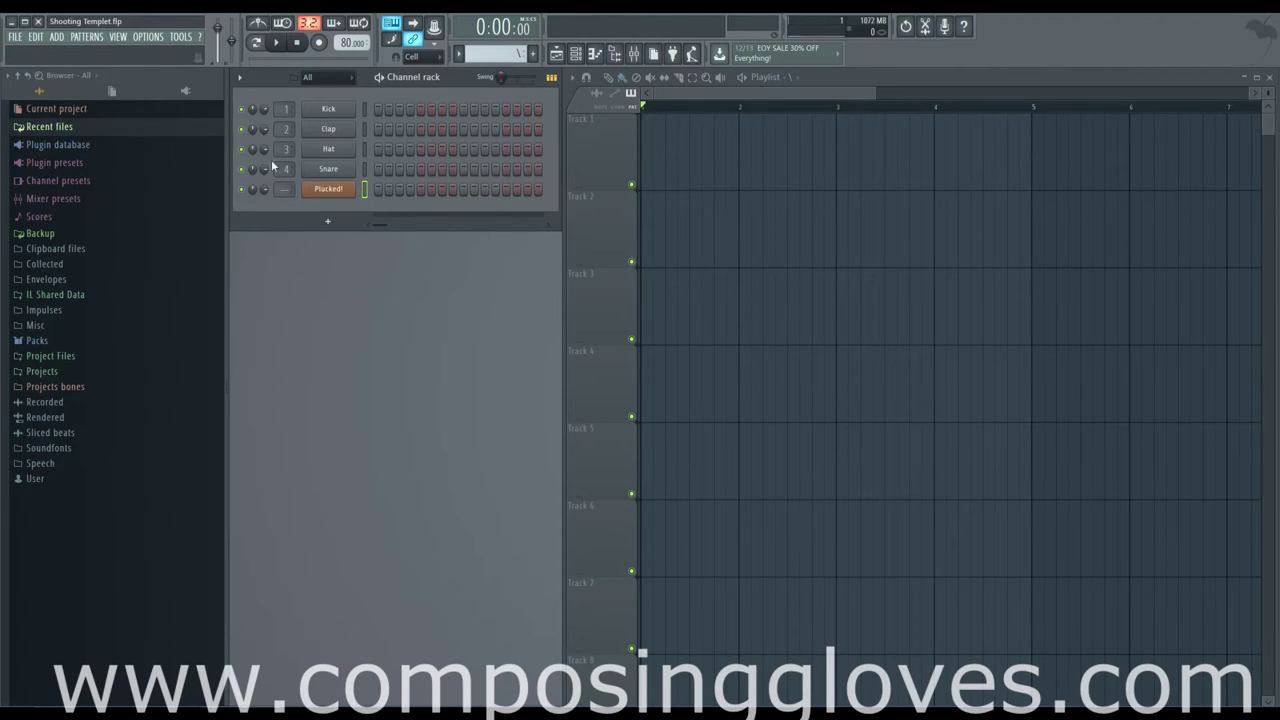
Step: Examine the list of instruments and generators that can be added as a new channel
{"action": "left_click", "coordinate": [87, 37]}
{"action": "left_click", "coordinate": [89, 40]}
{"action": "left_click", "coordinate": [56, 38]}
{"action": "mouse_move", "coordinate": [67, 54]}
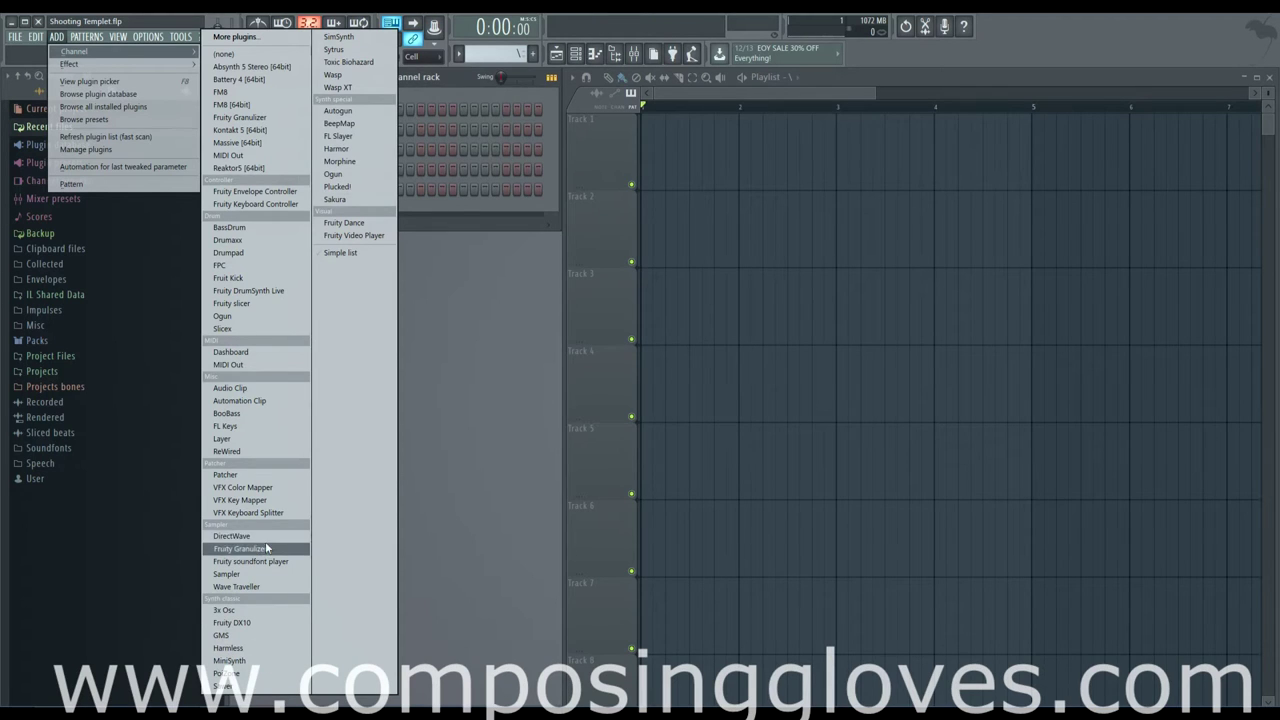
{"action": "left_click", "coordinate": [58, 37]}
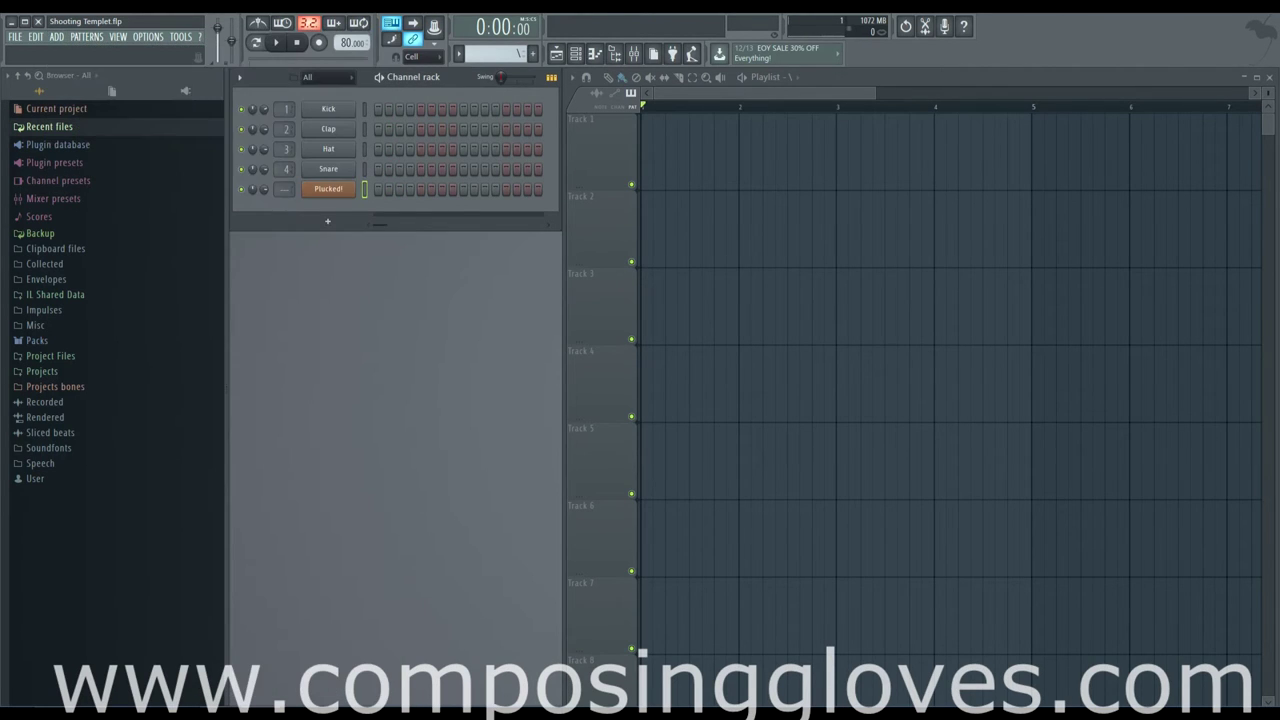
Step: Jump to the first empty pattern and accept its default name
{"action": "left_click", "coordinate": [86, 38]}
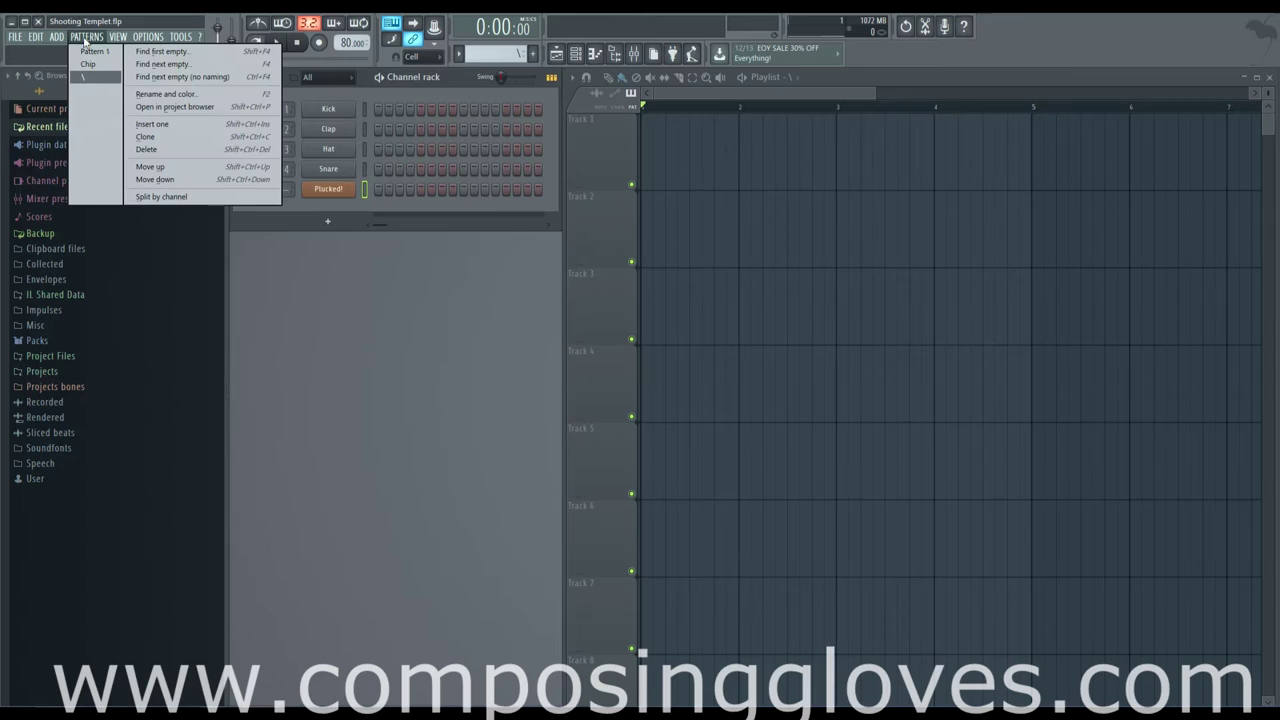
{"action": "left_click", "coordinate": [160, 52]}
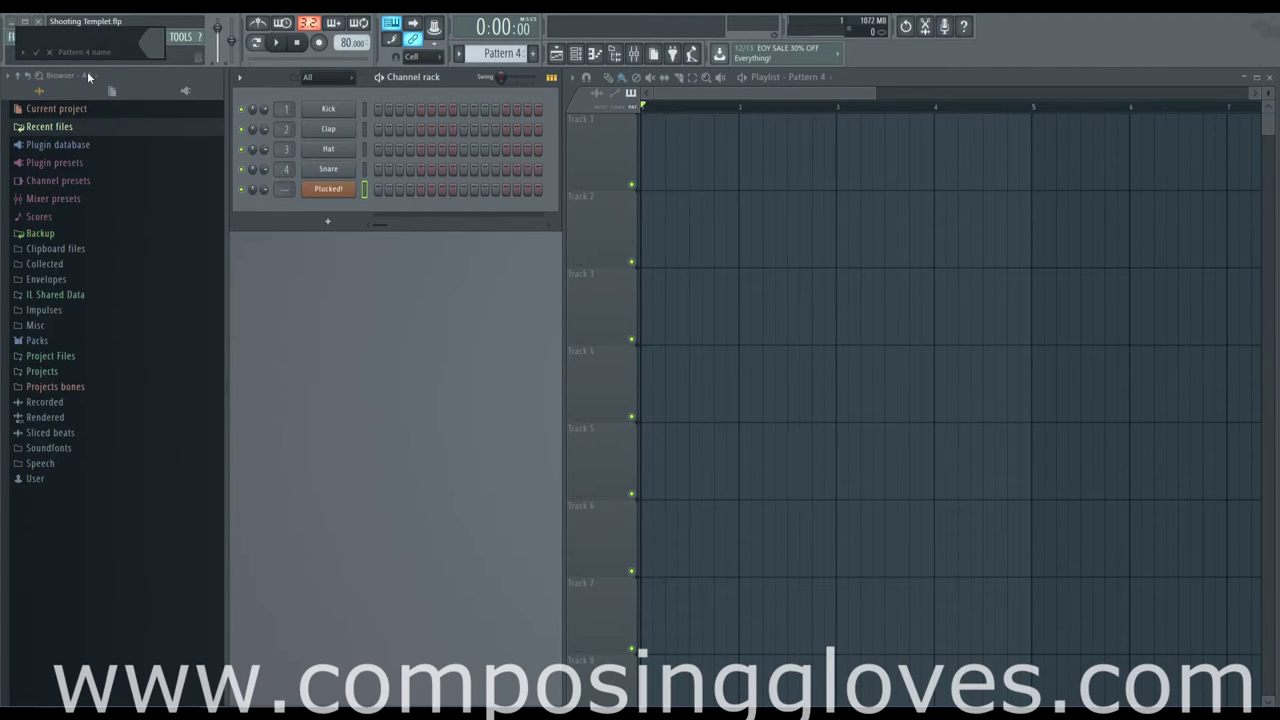
{"action": "key", "text": "Return"}
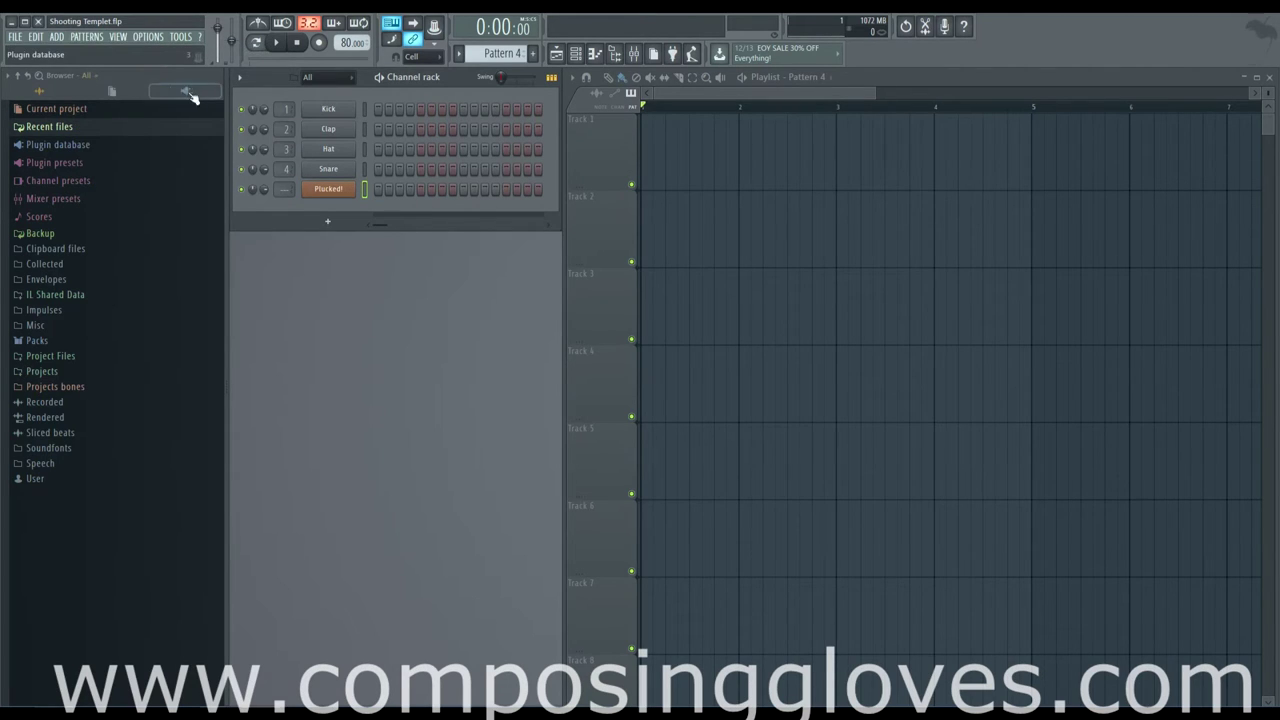
Step: Look through the pattern commands and the list of windows that can be shown or hidden
{"action": "left_click", "coordinate": [89, 38]}
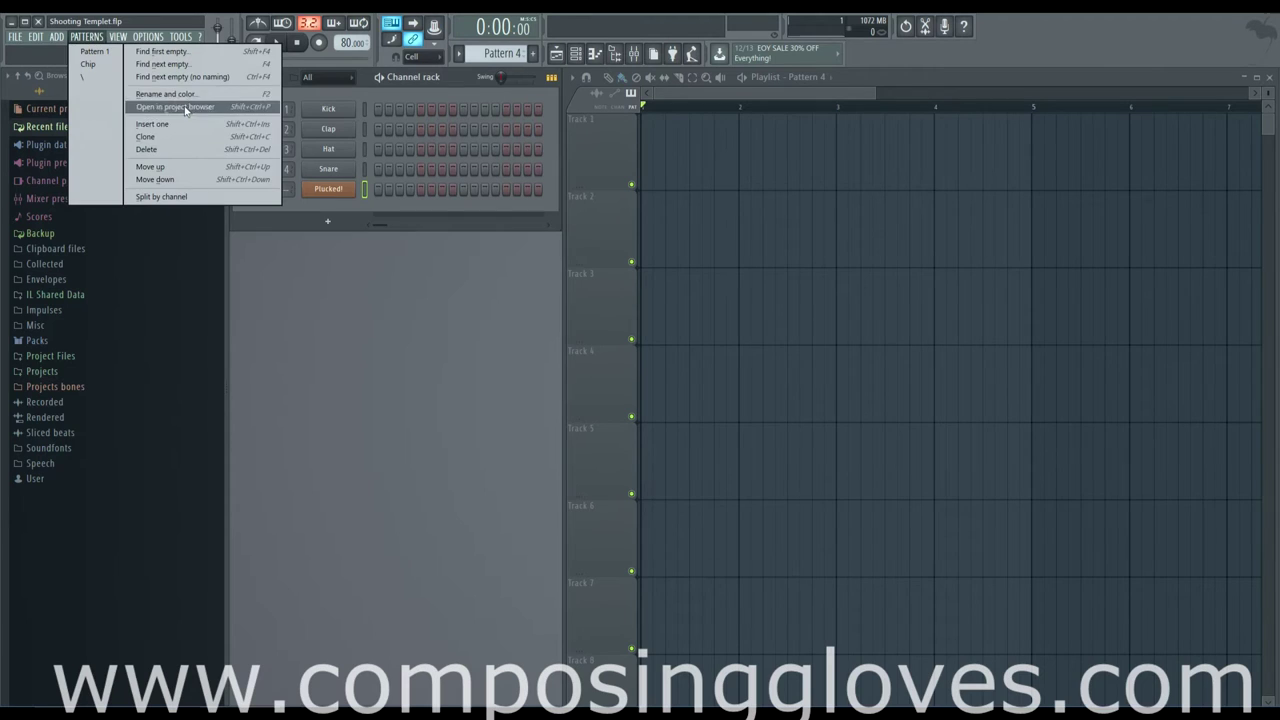
{"action": "left_click", "coordinate": [133, 20]}
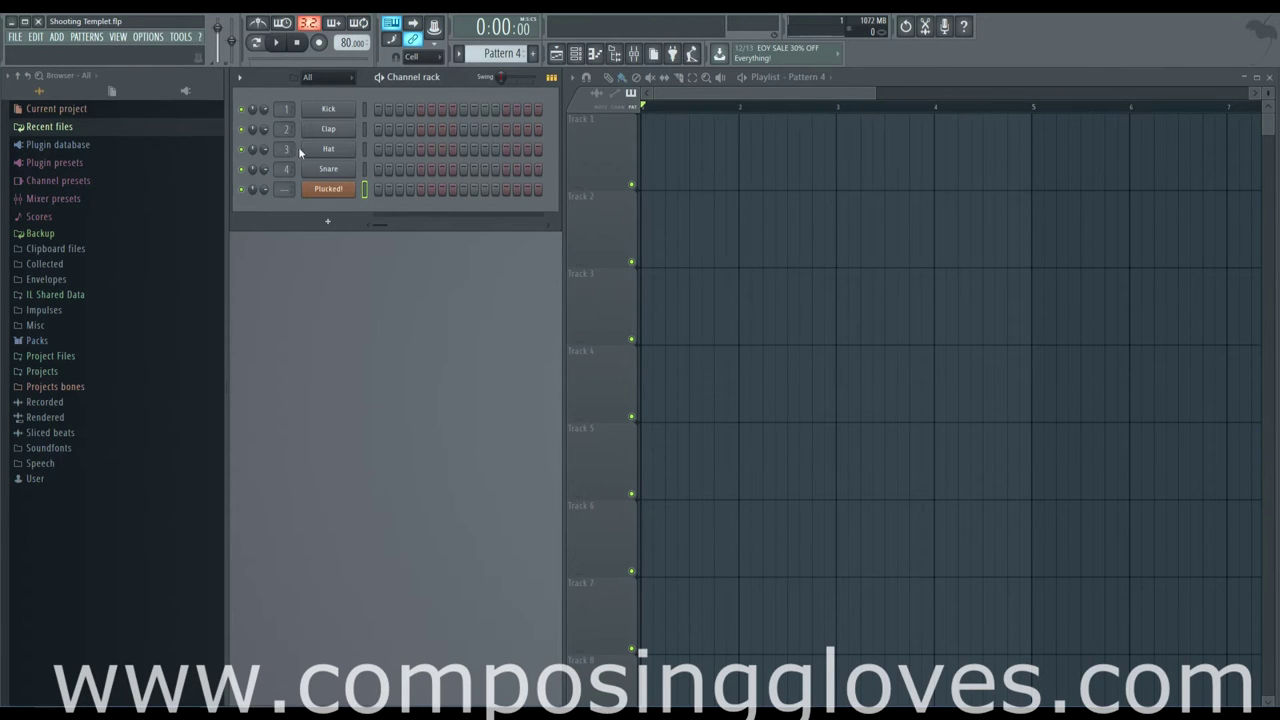
{"action": "left_click", "coordinate": [133, 38]}
{"action": "mouse_move", "coordinate": [120, 40]}
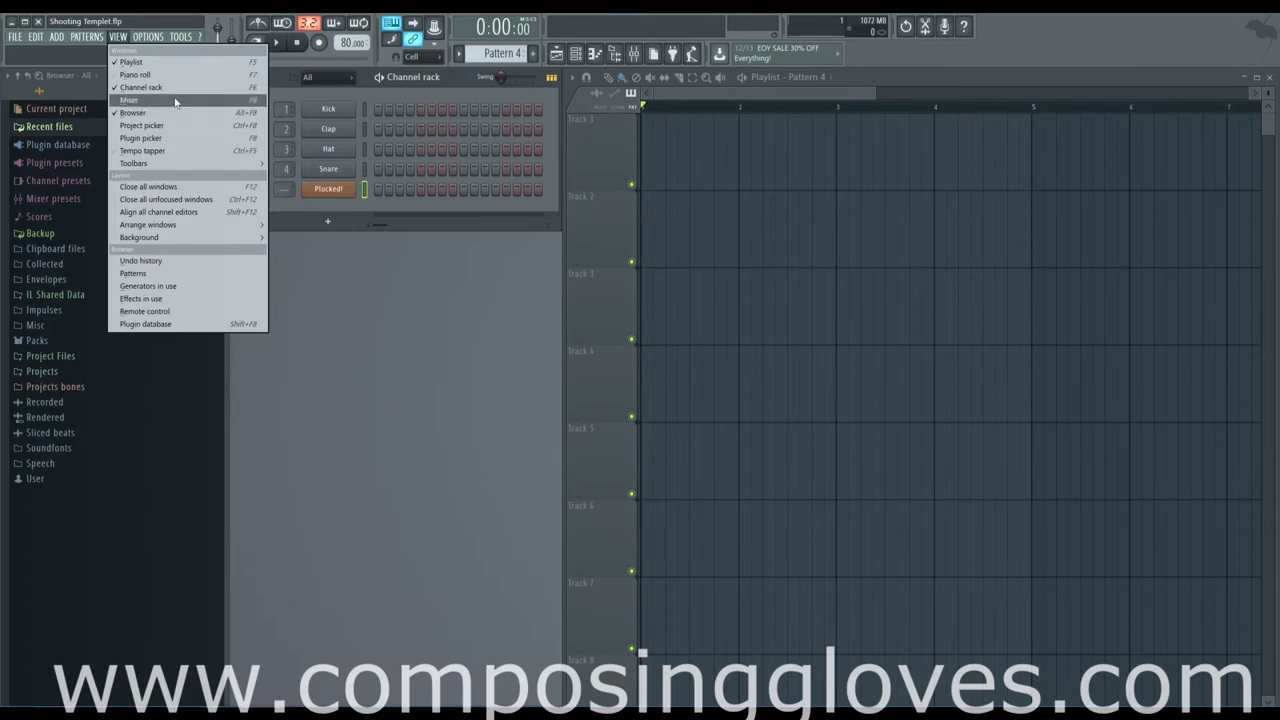
{"action": "left_click", "coordinate": [556, 55]}
Step: Hide the playlist and the channel rack in turn, bringing each one back
{"action": "left_click", "coordinate": [556, 53]}
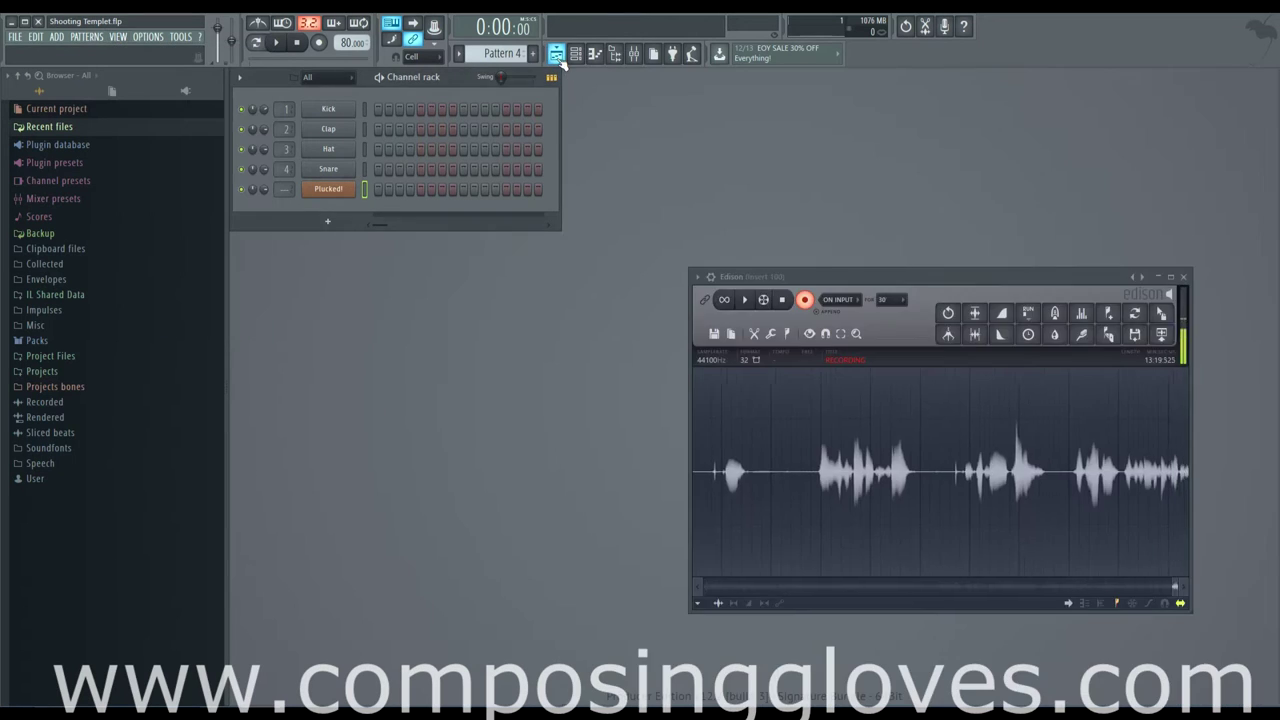
{"action": "left_click", "coordinate": [556, 53]}
{"action": "left_click", "coordinate": [577, 54]}
{"action": "left_click", "coordinate": [578, 55]}
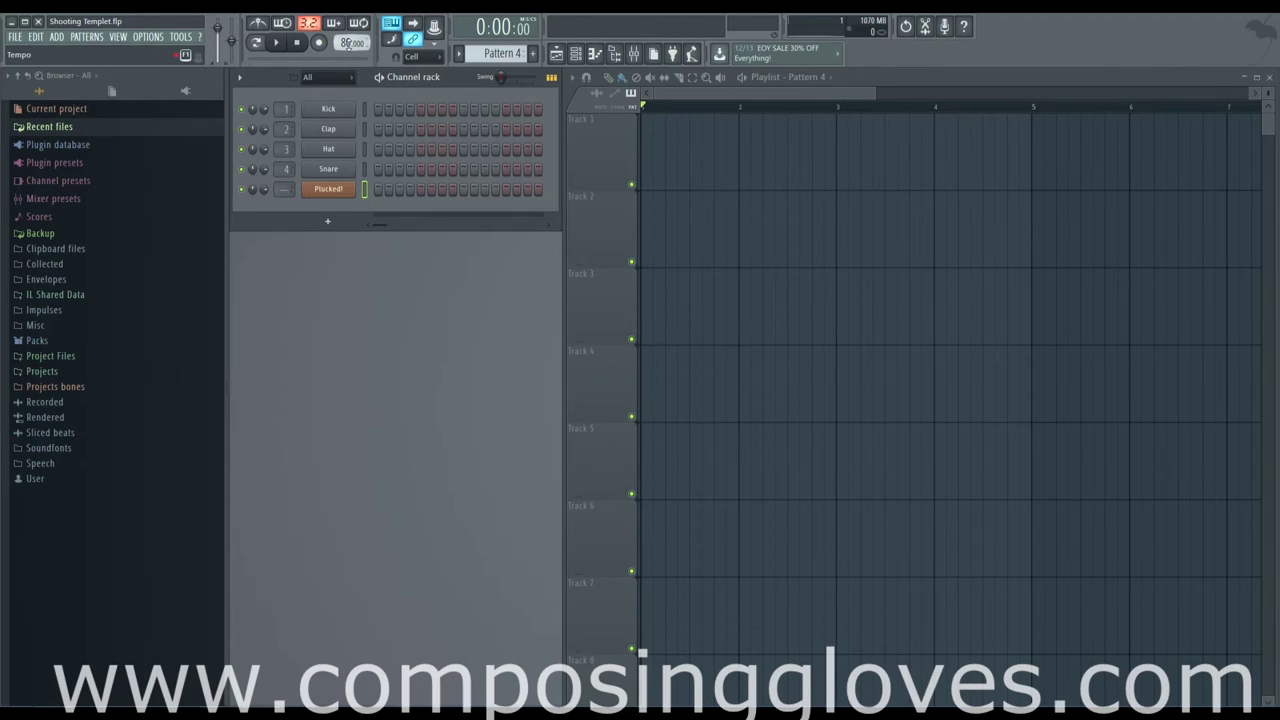
Step: Set the tempo to 128 BPM, try a playhead position inside bar 1, and play the project briefly before pausing
{"action": "left_click_drag", "start_coordinate": [347, 43], "coordinate": [347, 35]}
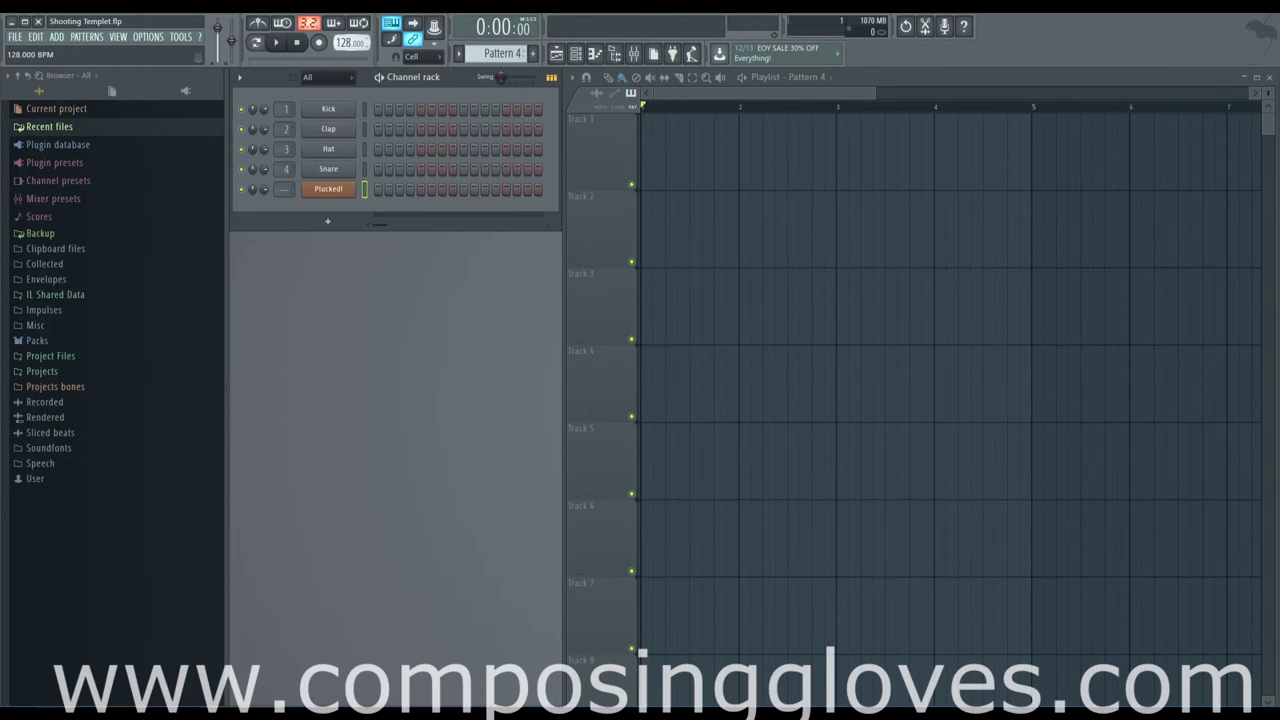
{"action": "left_click", "coordinate": [703, 106]}
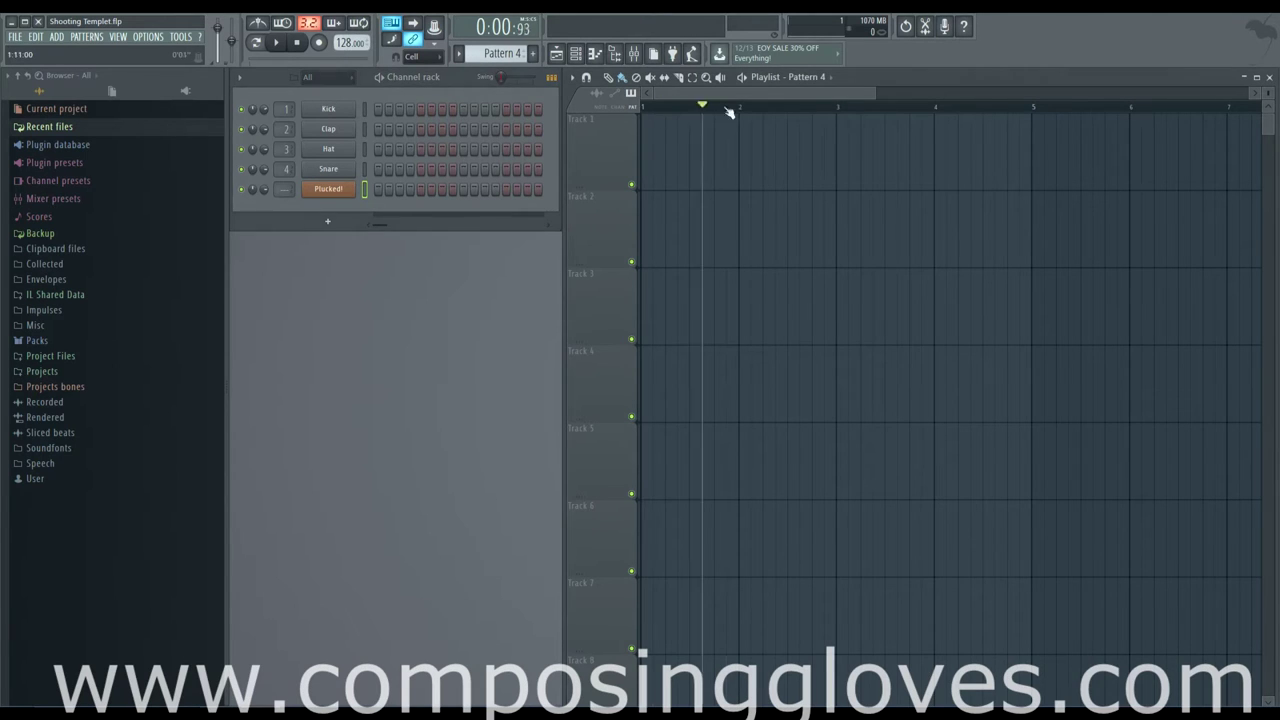
{"action": "key", "text": "space"}
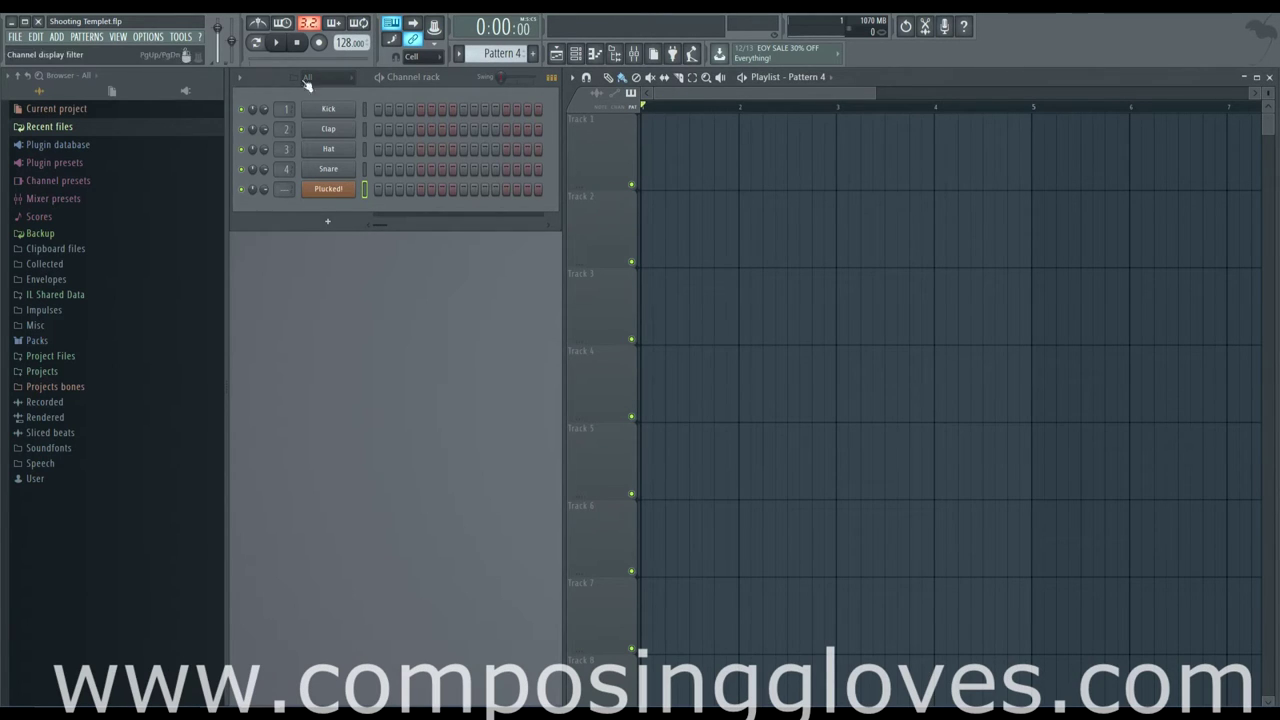
{"action": "left_click", "coordinate": [280, 44]}
{"action": "left_click", "coordinate": [277, 43]}
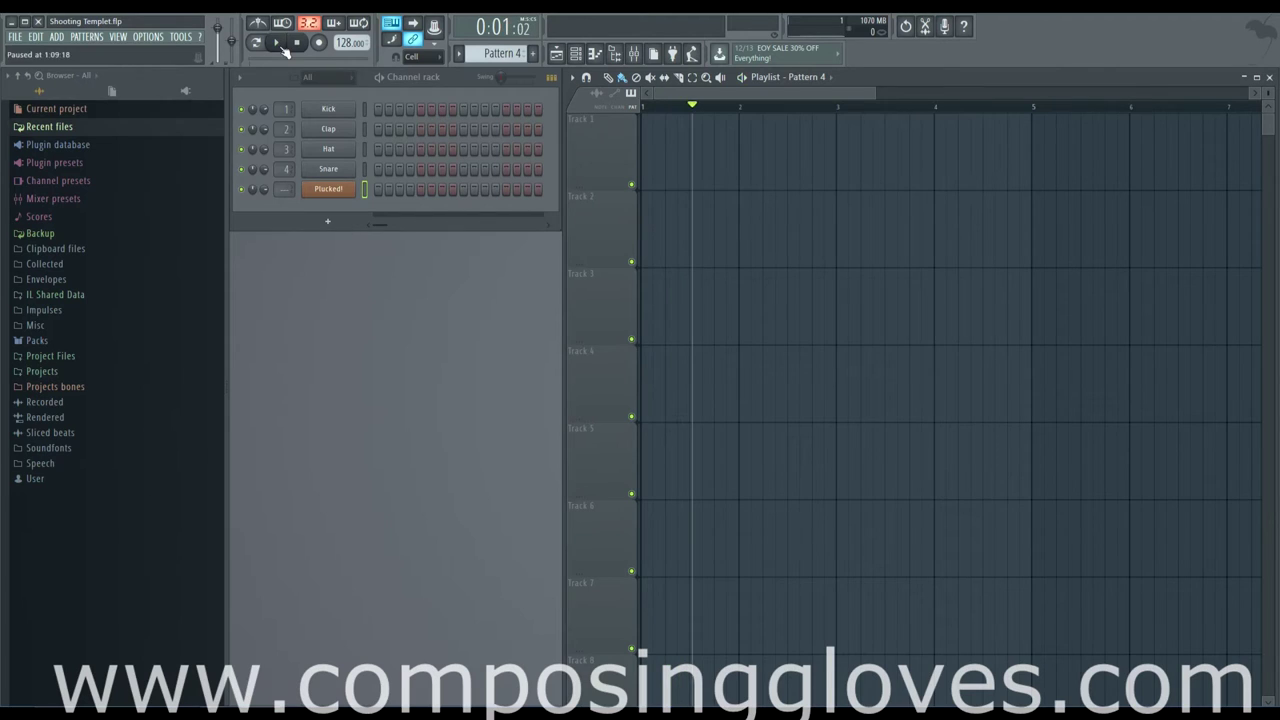
Step: Lower the tempo to 88 BPM and play the project briefly to compare the speed
{"action": "left_click_drag", "start_coordinate": [350, 42], "coordinate": [348, 75]}
{"action": "key", "text": "space"}
{"action": "key", "text": "space"}
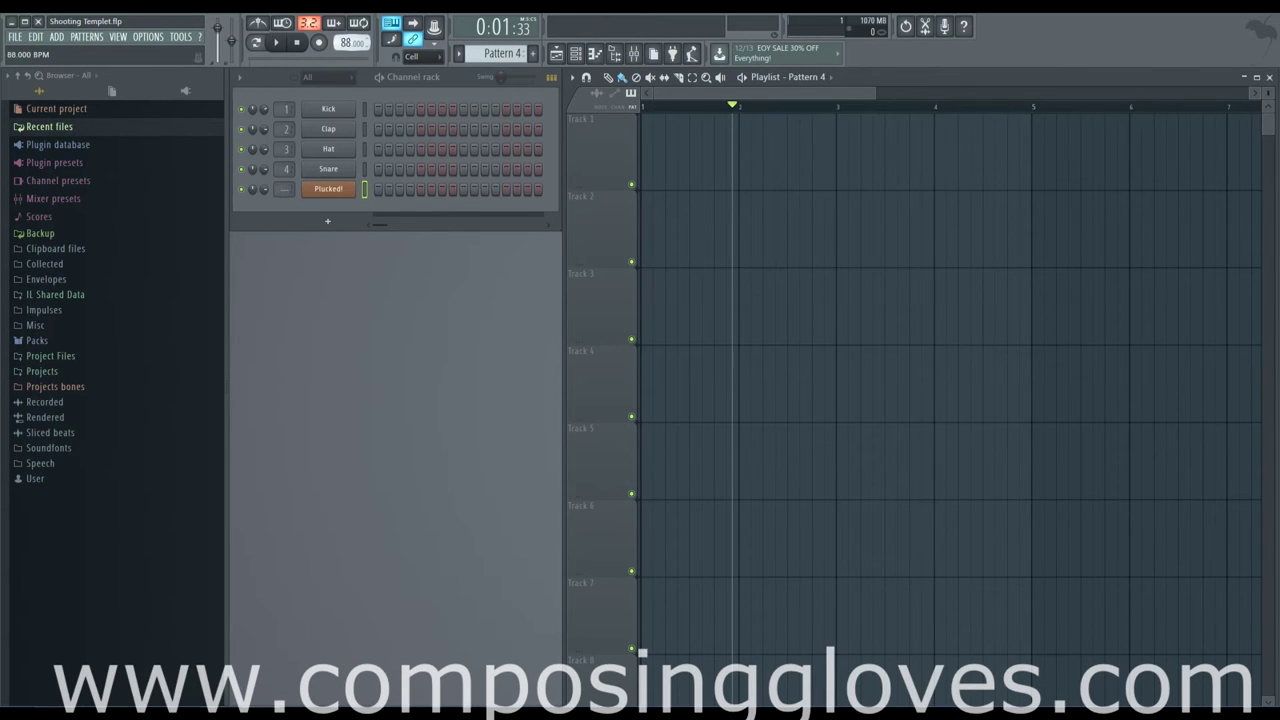
Step: Set the tempo to 126 BPM and return the playhead to the start of the playlist
{"action": "mouse_move", "coordinate": [350, 42]}
{"action": "left_mouse_down"}
{"action": "mouse_move", "coordinate": [350, 30]}
{"action": "mouse_move", "coordinate": [343, 45]}
{"action": "left_mouse_up"}
{"action": "left_click", "coordinate": [641, 106]}
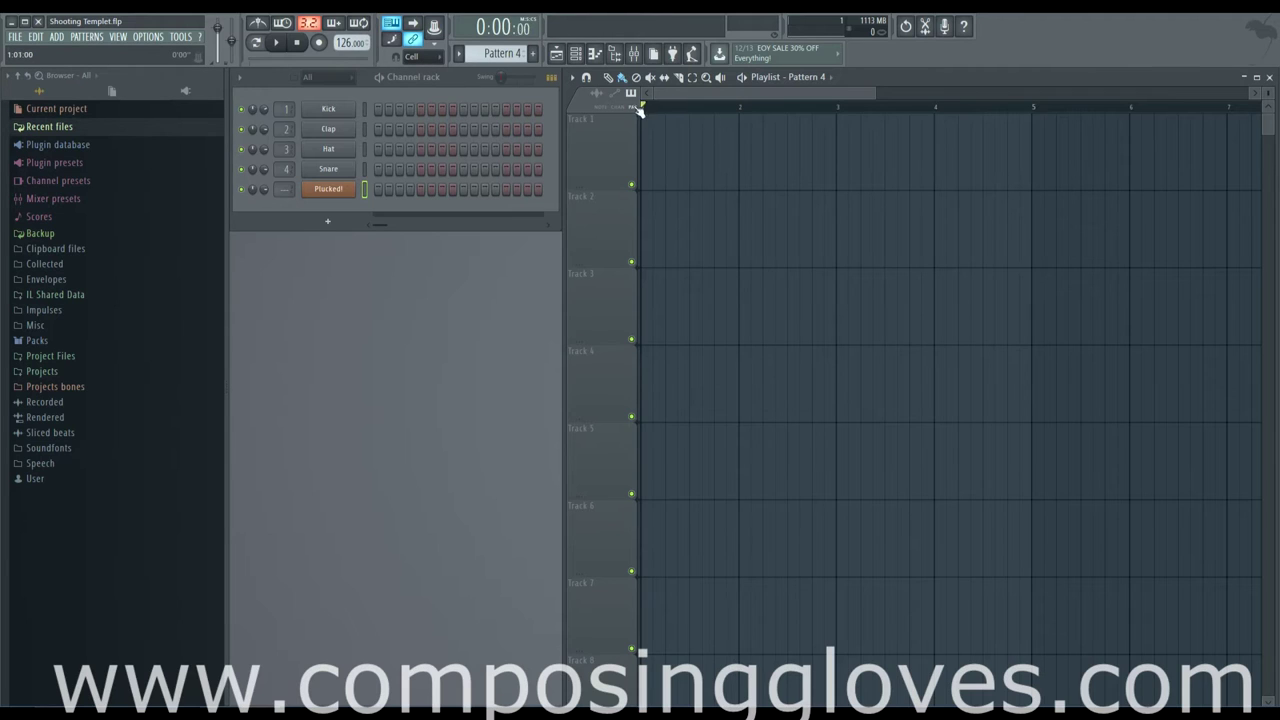
Step: Set the main snap to Cell and try the playhead's snapping within bar 1, returning it to the start
{"action": "left_click", "coordinate": [430, 58]}
{"action": "left_click", "coordinate": [418, 84]}
{"action": "key", "text": "space"}
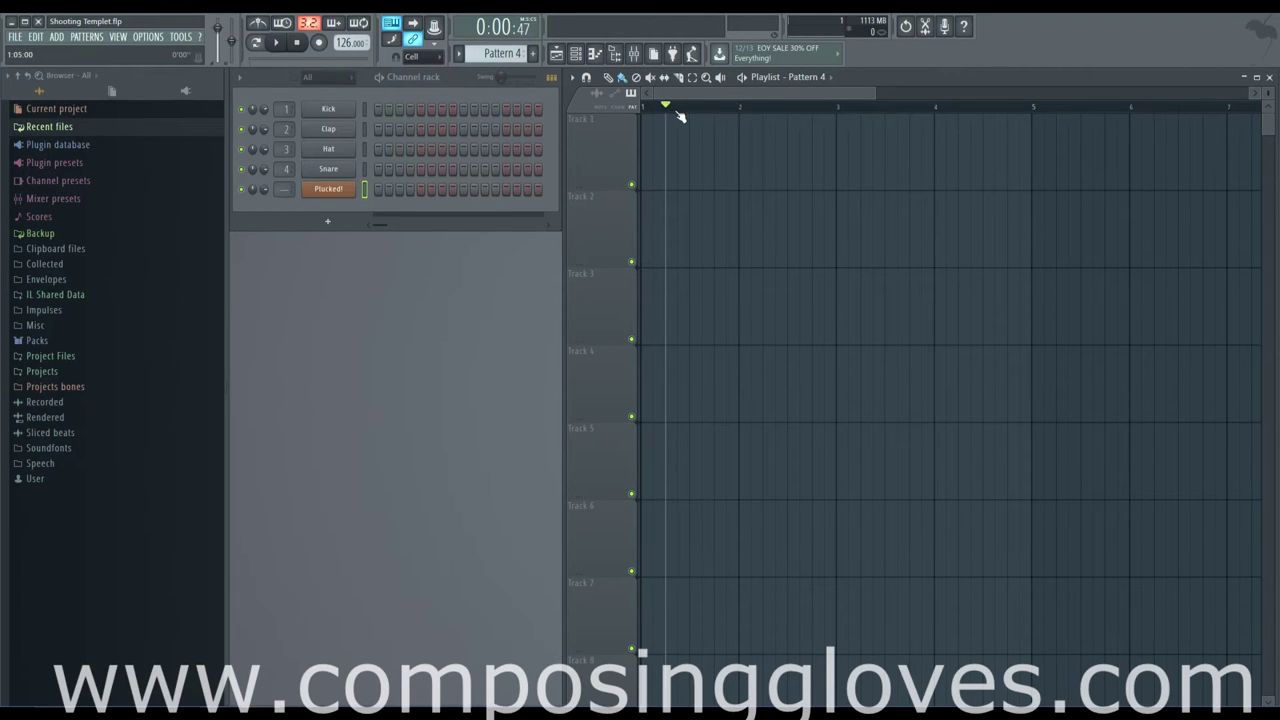
{"action": "key", "text": "space"}
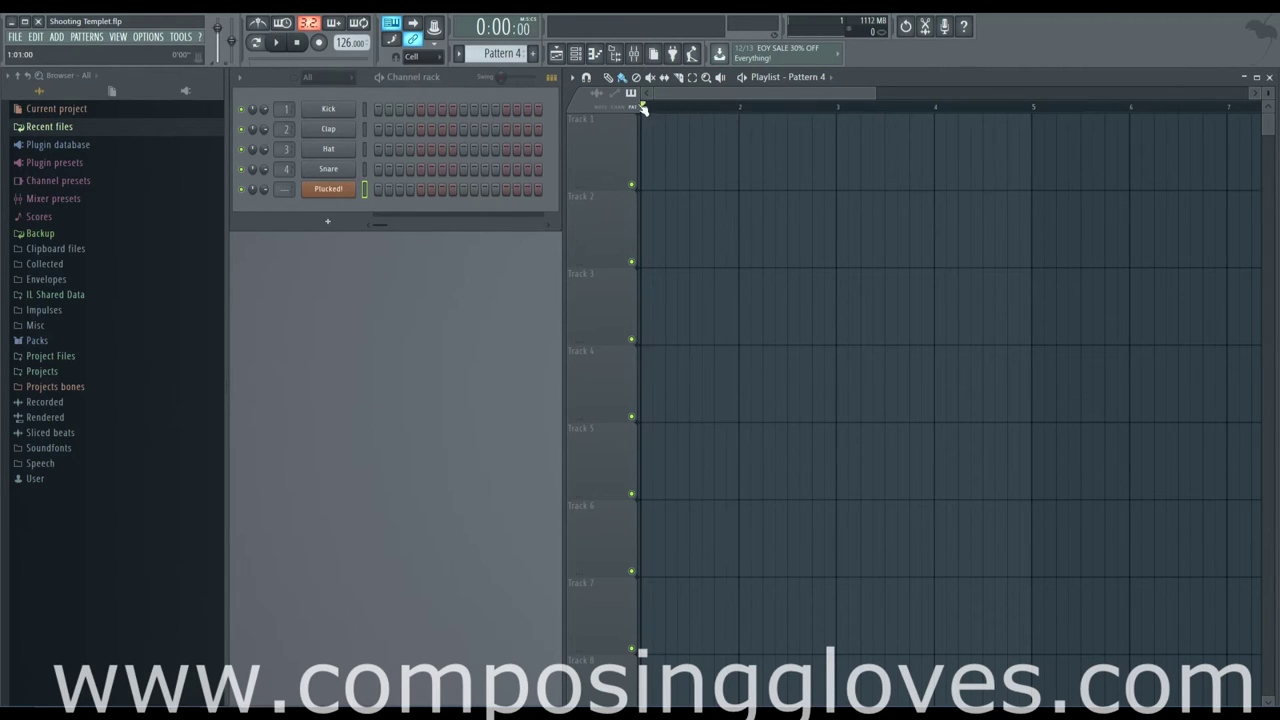
Step: Set the main snap to Line and try moving the playhead near the start of bar 1
{"action": "left_click", "coordinate": [420, 60]}
{"action": "left_click", "coordinate": [418, 72]}
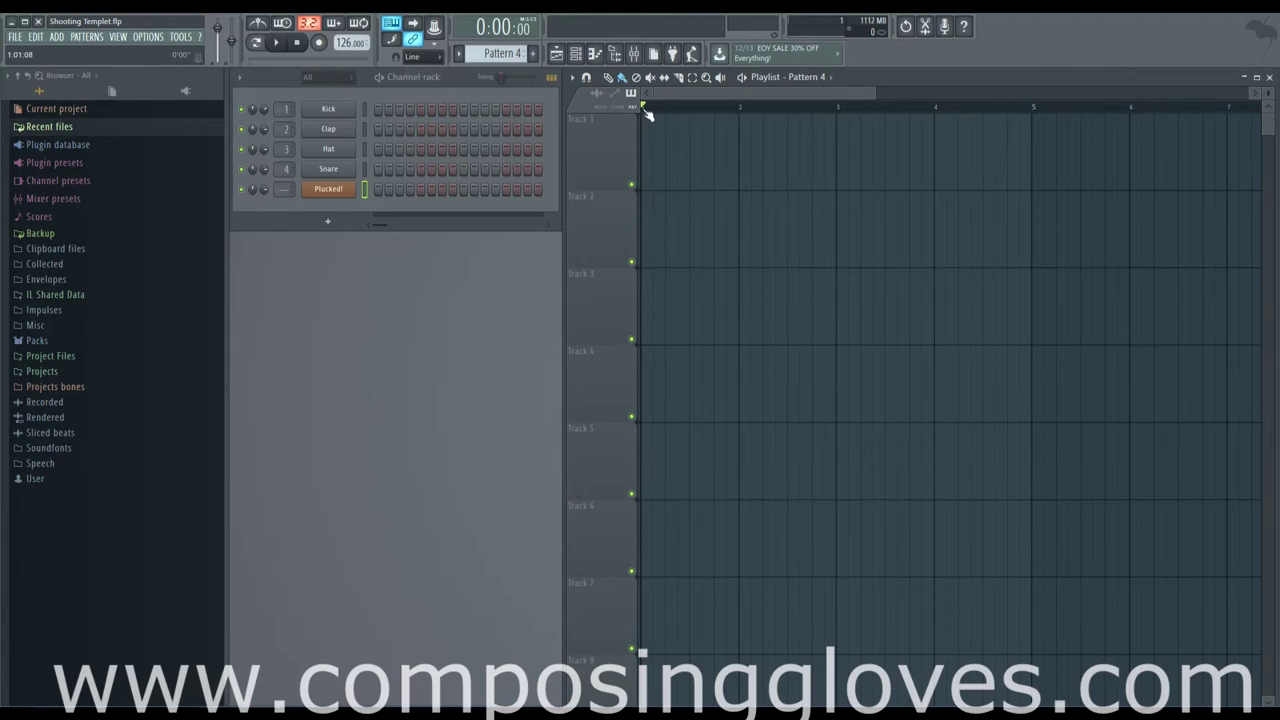
{"action": "mouse_move", "coordinate": [647, 114]}
{"action": "left_mouse_down"}
{"action": "mouse_move", "coordinate": [743, 114]}
{"action": "mouse_move", "coordinate": [643, 112]}
{"action": "left_mouse_up"}
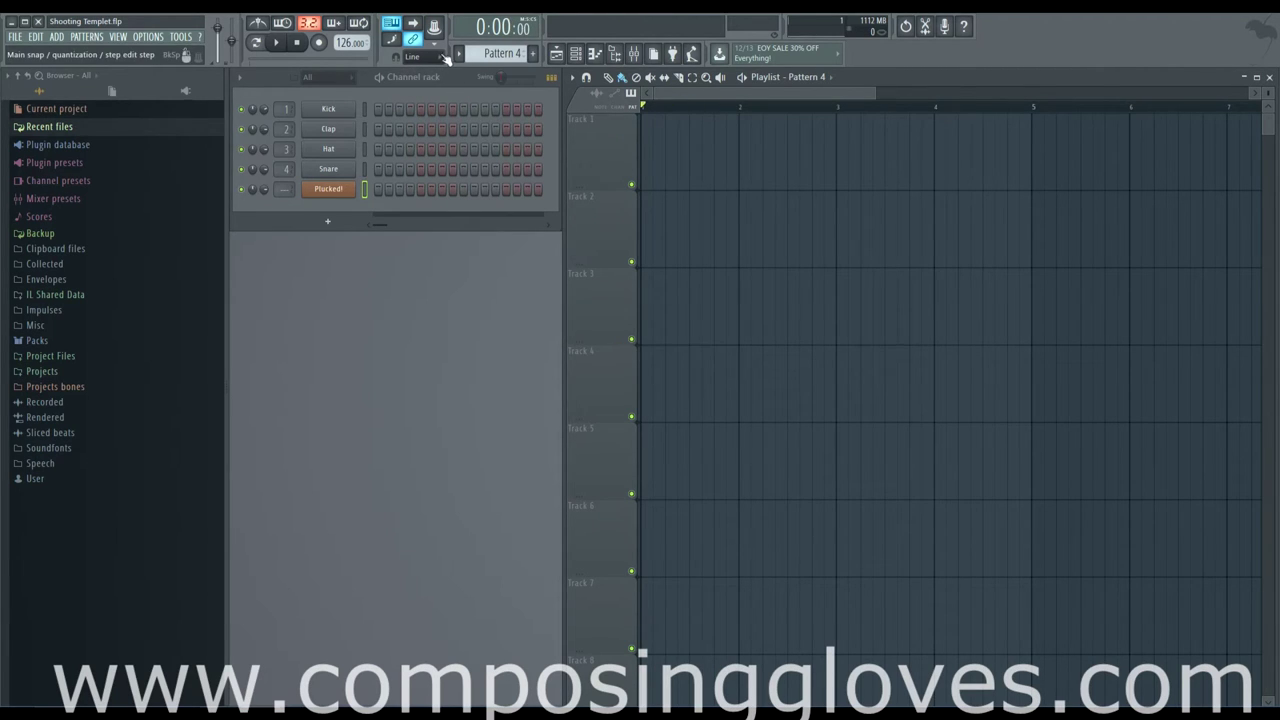
Step: Set the main snap to 1/2 step and move the playhead along bar 1 to test the finer snapping
{"action": "left_click", "coordinate": [436, 60]}
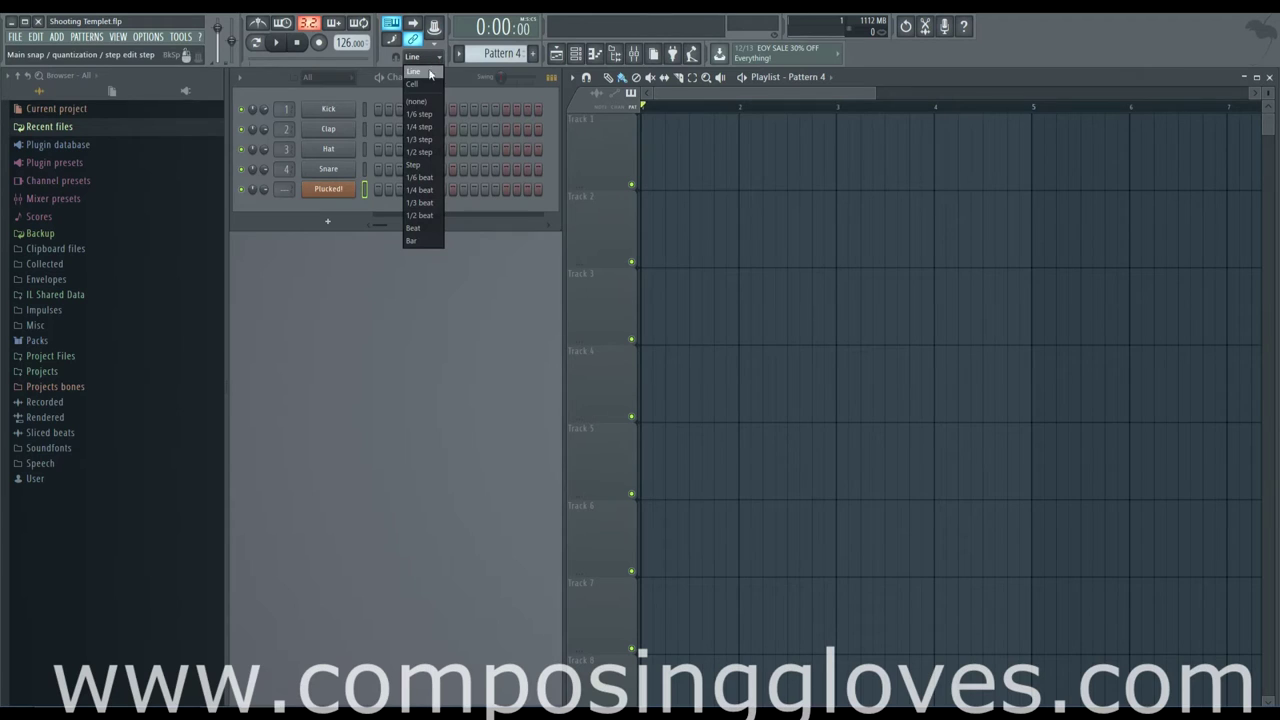
{"action": "left_click", "coordinate": [434, 157]}
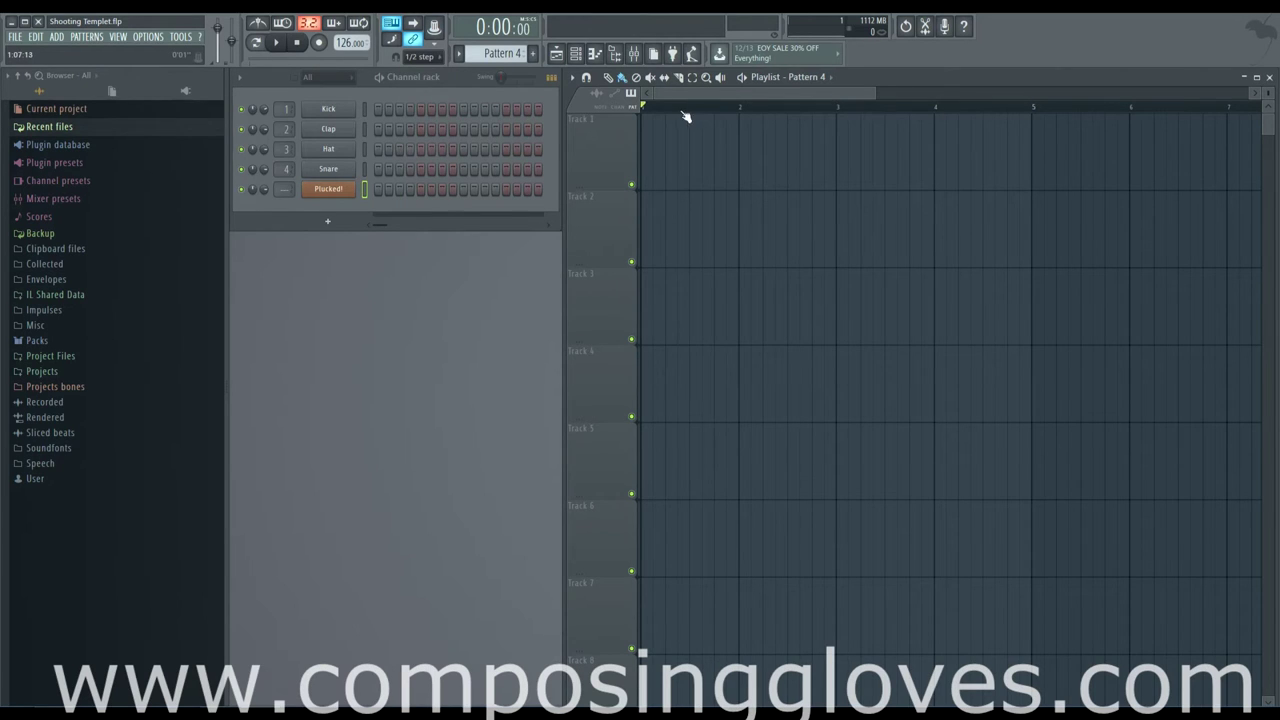
{"action": "mouse_move", "coordinate": [686, 114]}
{"action": "left_mouse_down"}
{"action": "mouse_move", "coordinate": [663, 113]}
{"action": "mouse_move", "coordinate": [686, 114]}
{"action": "left_mouse_up"}
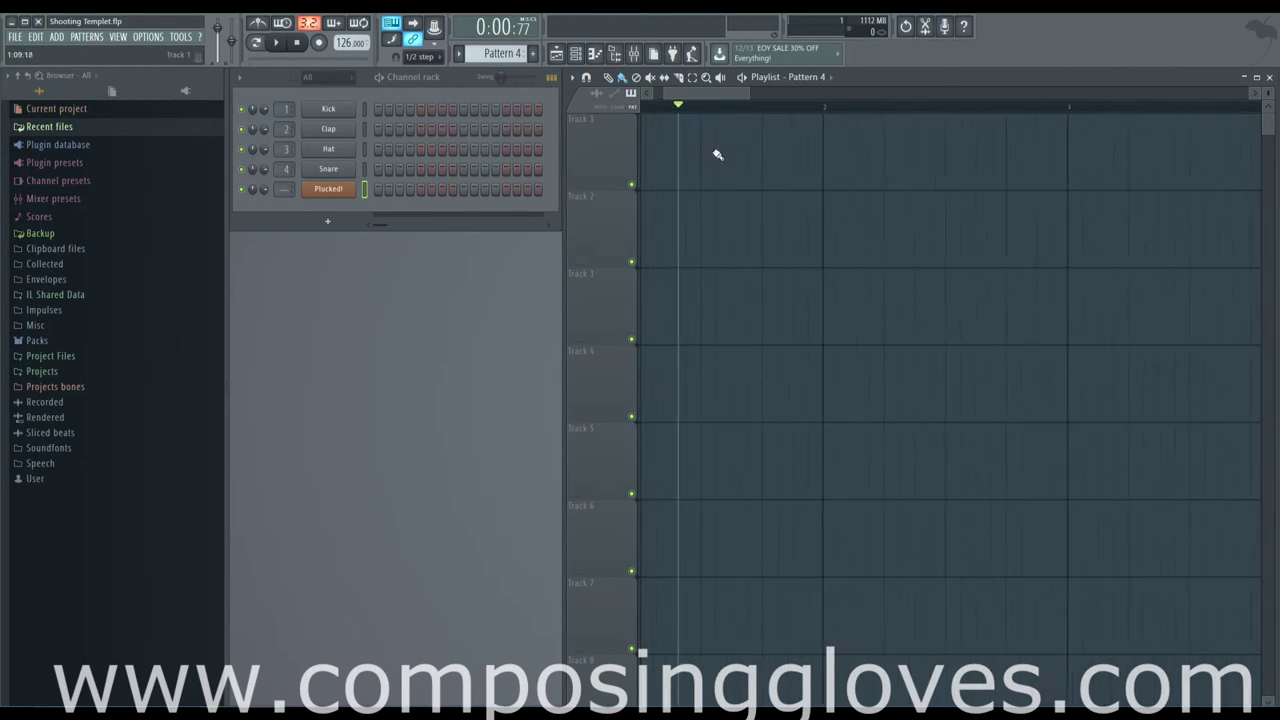
{"action": "scroll", "coordinate": [669, 163], "scroll_direction": "up", "scroll_amount": 3}
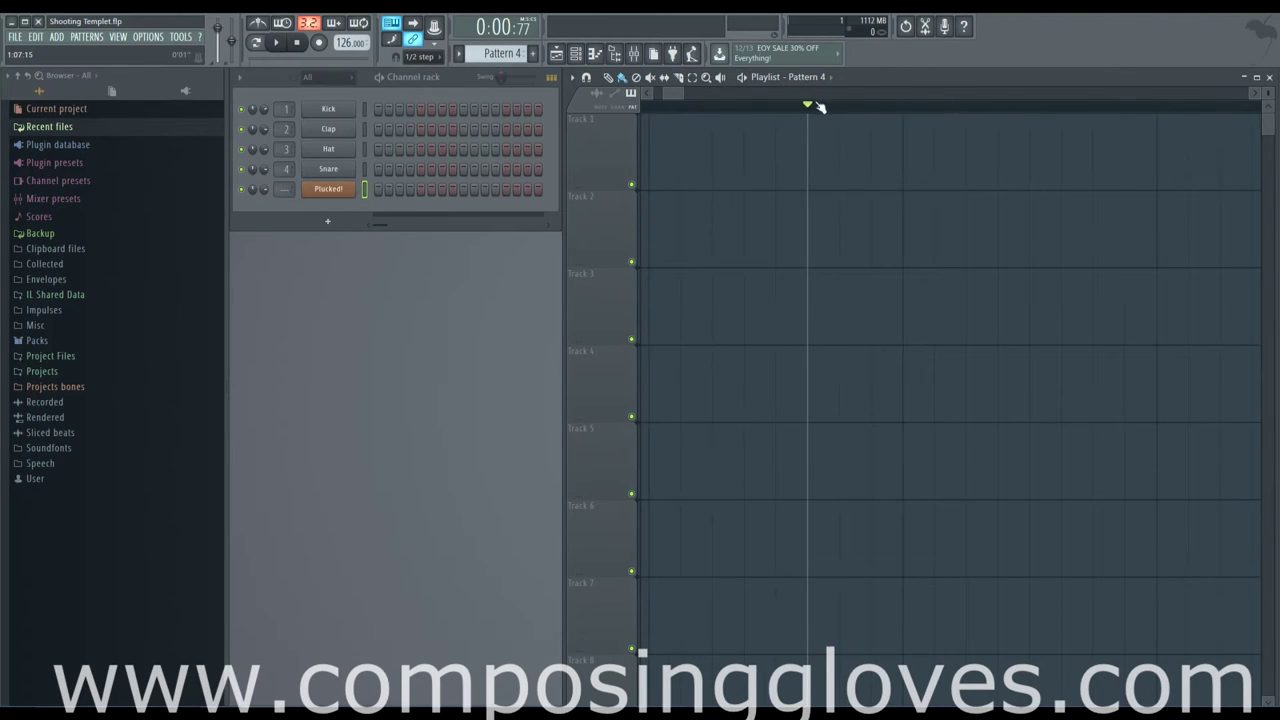
{"action": "left_click_drag", "start_coordinate": [811, 103], "coordinate": [669, 132]}
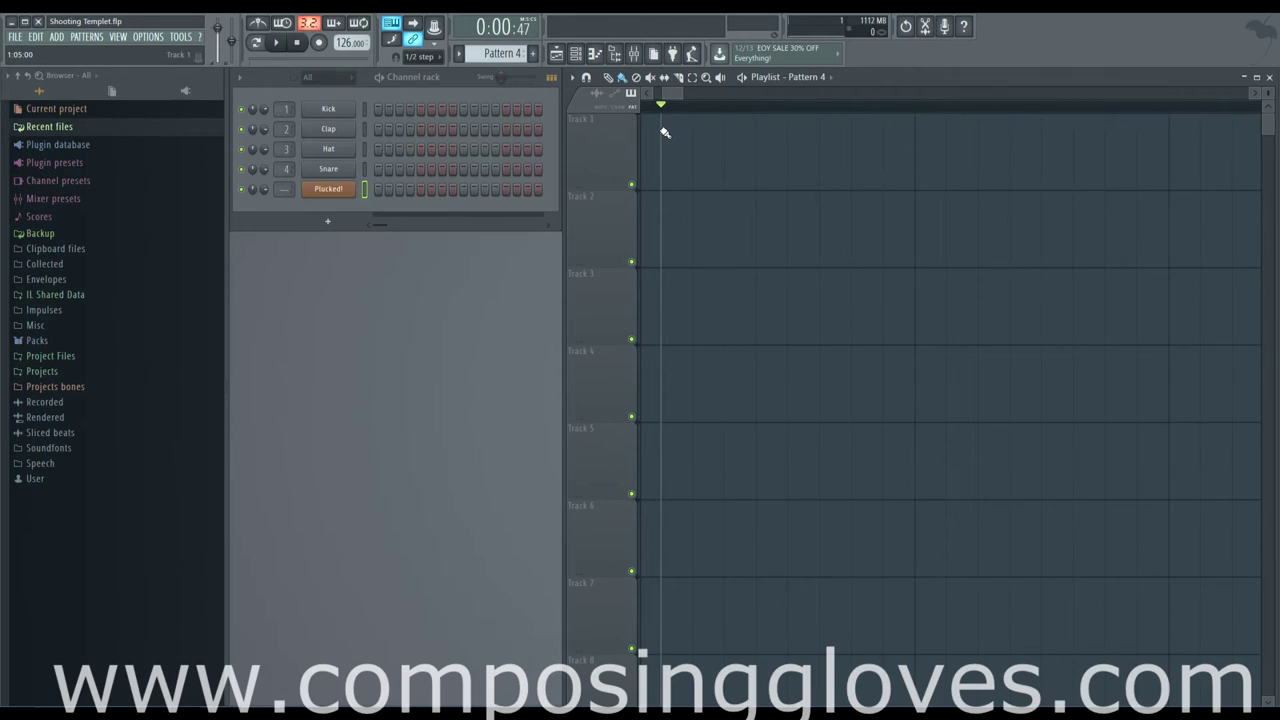
Step: Set the main snap to 1/3 step and move the playhead back to the start of the playlist
{"action": "left_click", "coordinate": [428, 57]}
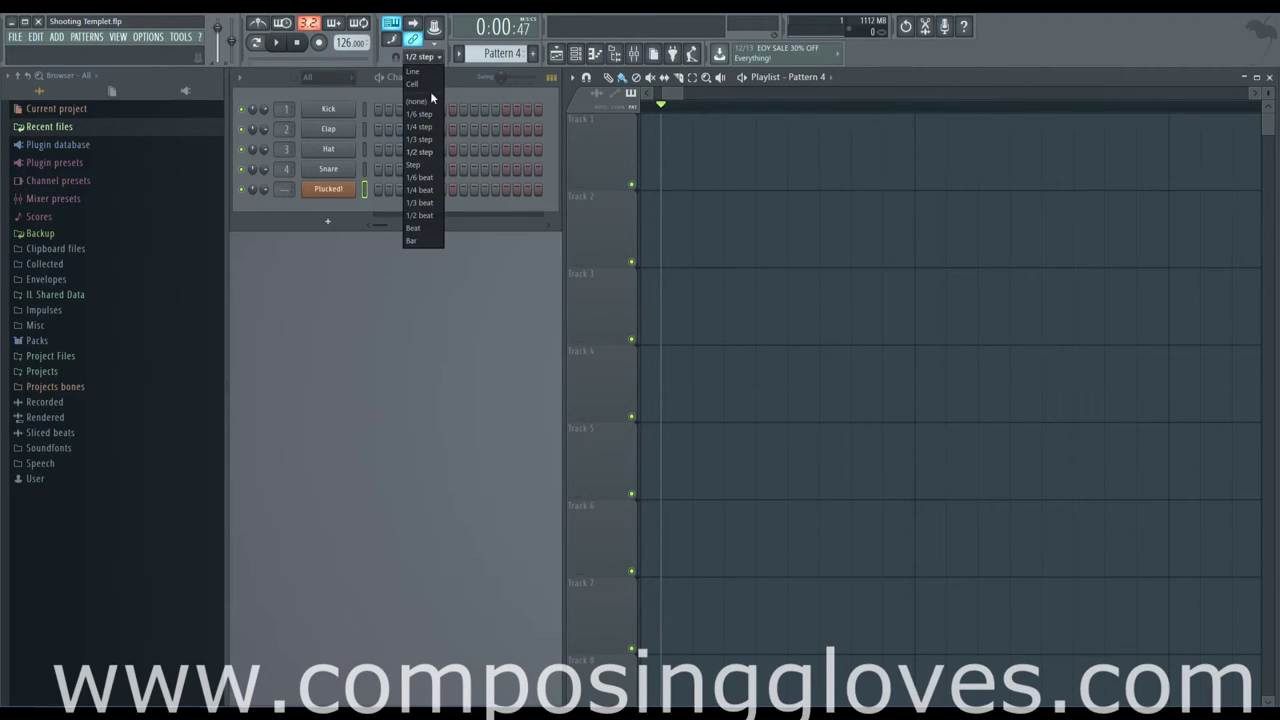
{"action": "left_click", "coordinate": [429, 142]}
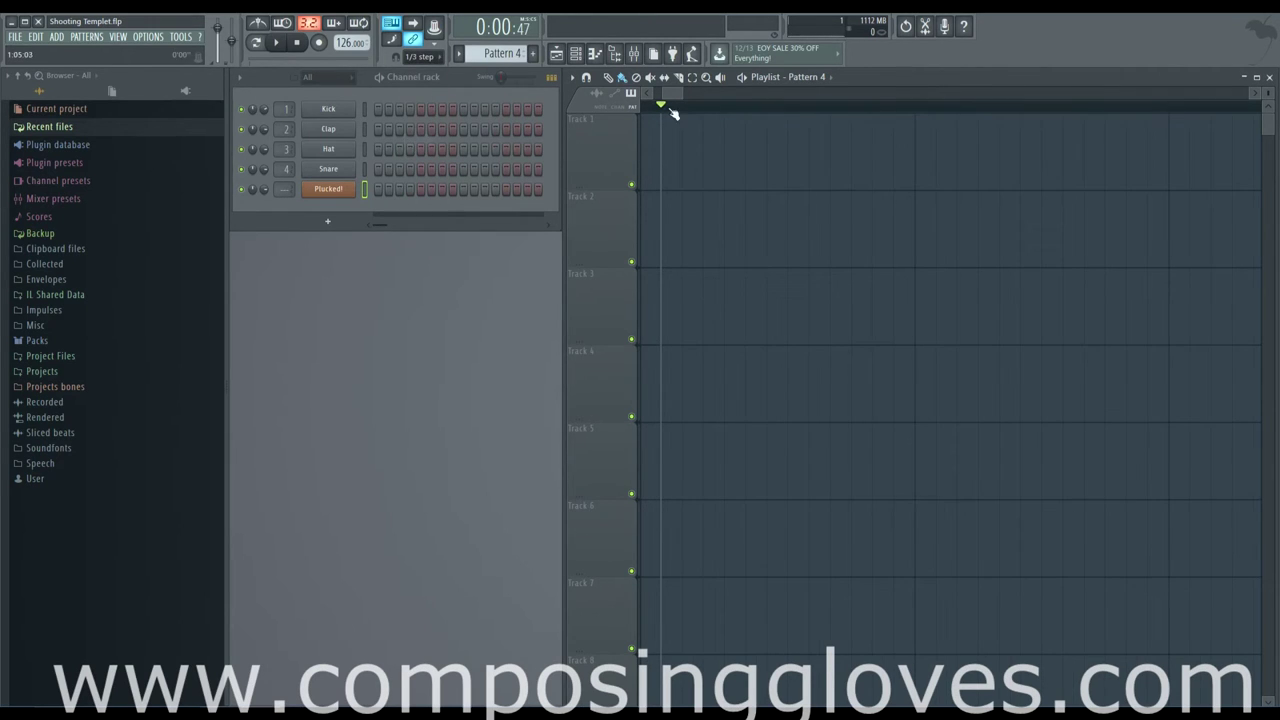
{"action": "left_click_drag", "start_coordinate": [671, 109], "coordinate": [611, 119]}
Step: Set the main snap back to Cell and test the playhead within bar 1, ending at the start
{"action": "left_click", "coordinate": [434, 60]}
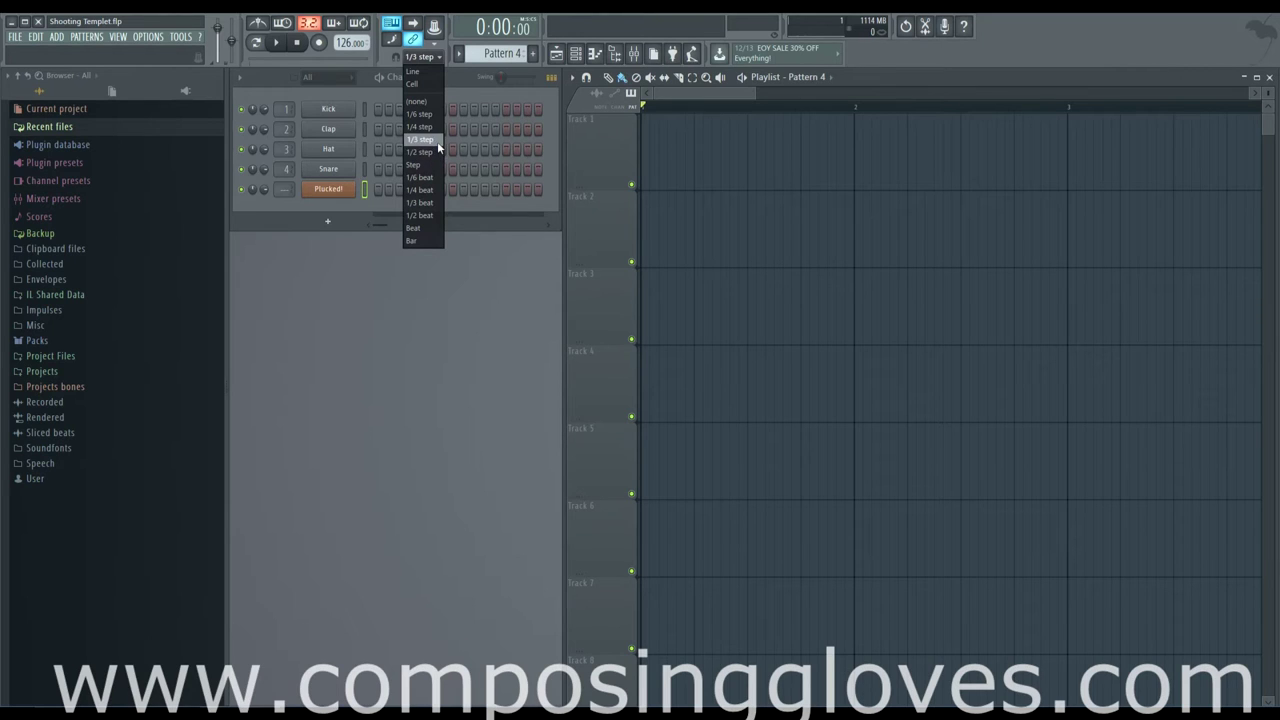
{"action": "left_click", "coordinate": [437, 141]}
{"action": "left_click", "coordinate": [425, 57]}
{"action": "left_click", "coordinate": [423, 86]}
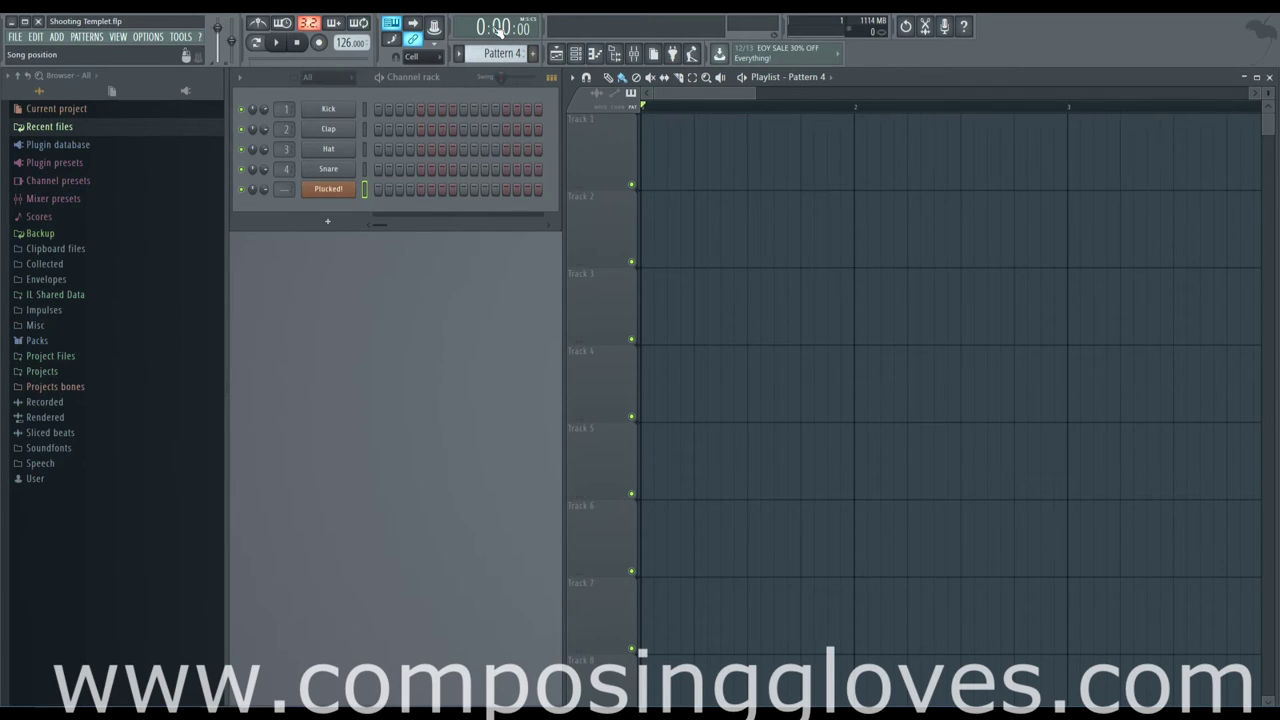
{"action": "key", "text": "space"}
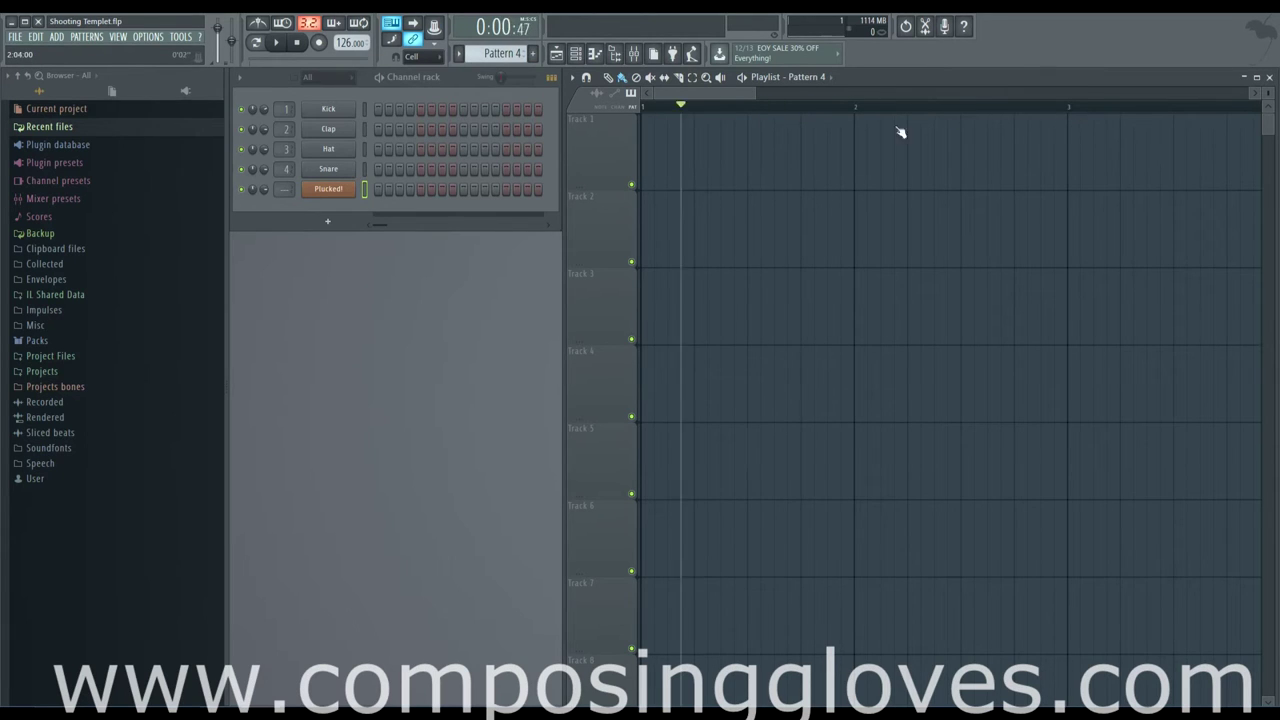
{"action": "key", "text": "space"}
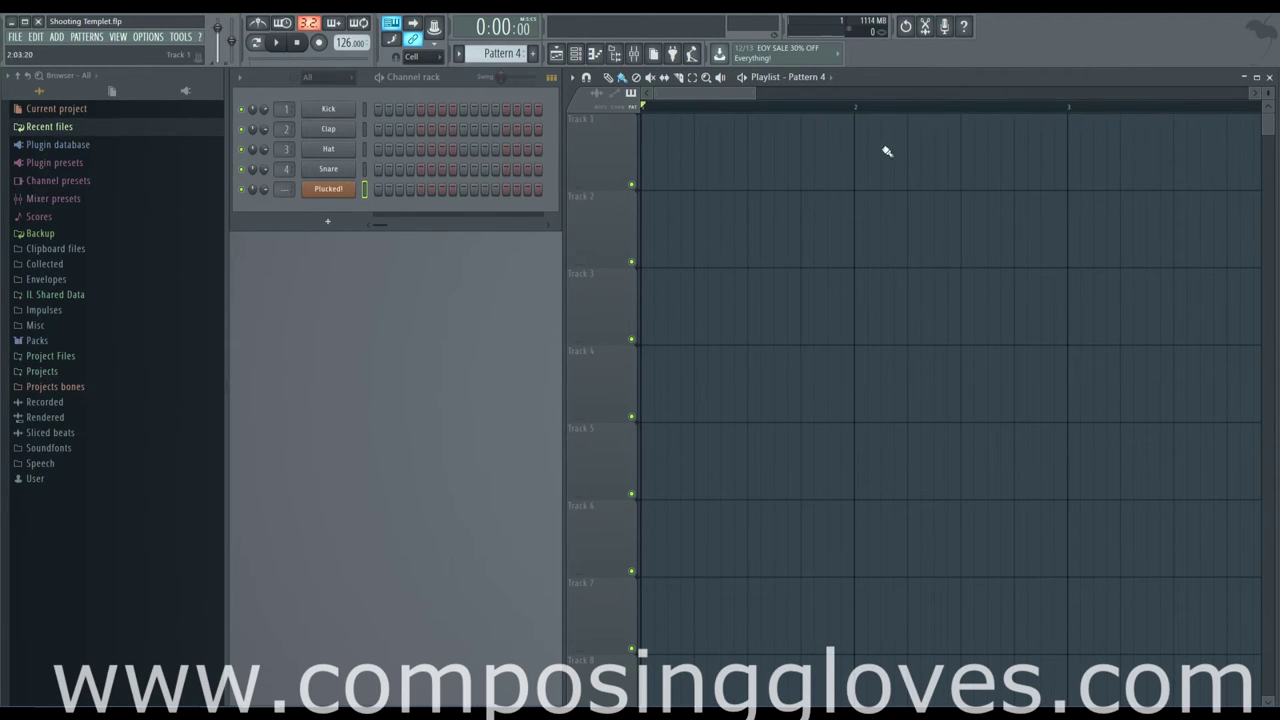
Step: Select the playlist timeline from bar 1 to just past bar 3, and clear the selection
{"action": "scroll", "coordinate": [794, 143], "scroll_direction": "down", "scroll_amount": 3}
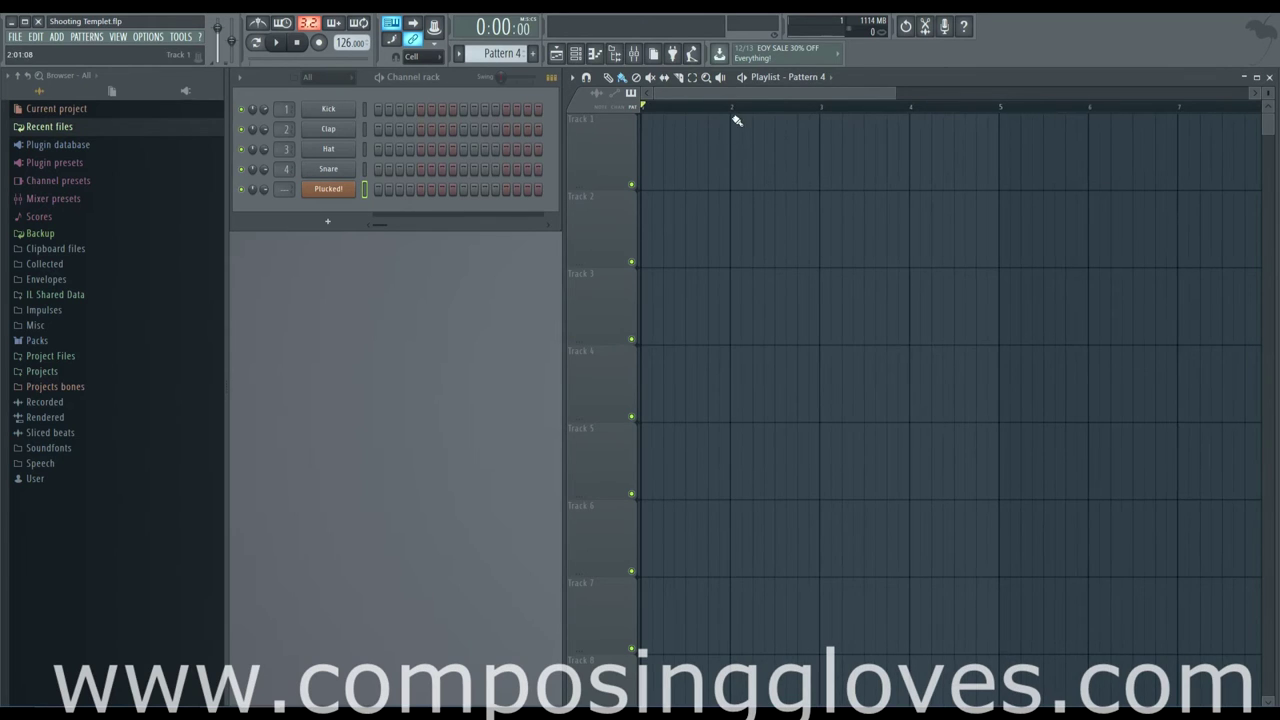
{"action": "left_click_drag", "start_coordinate": [828, 116], "coordinate": [643, 108]}
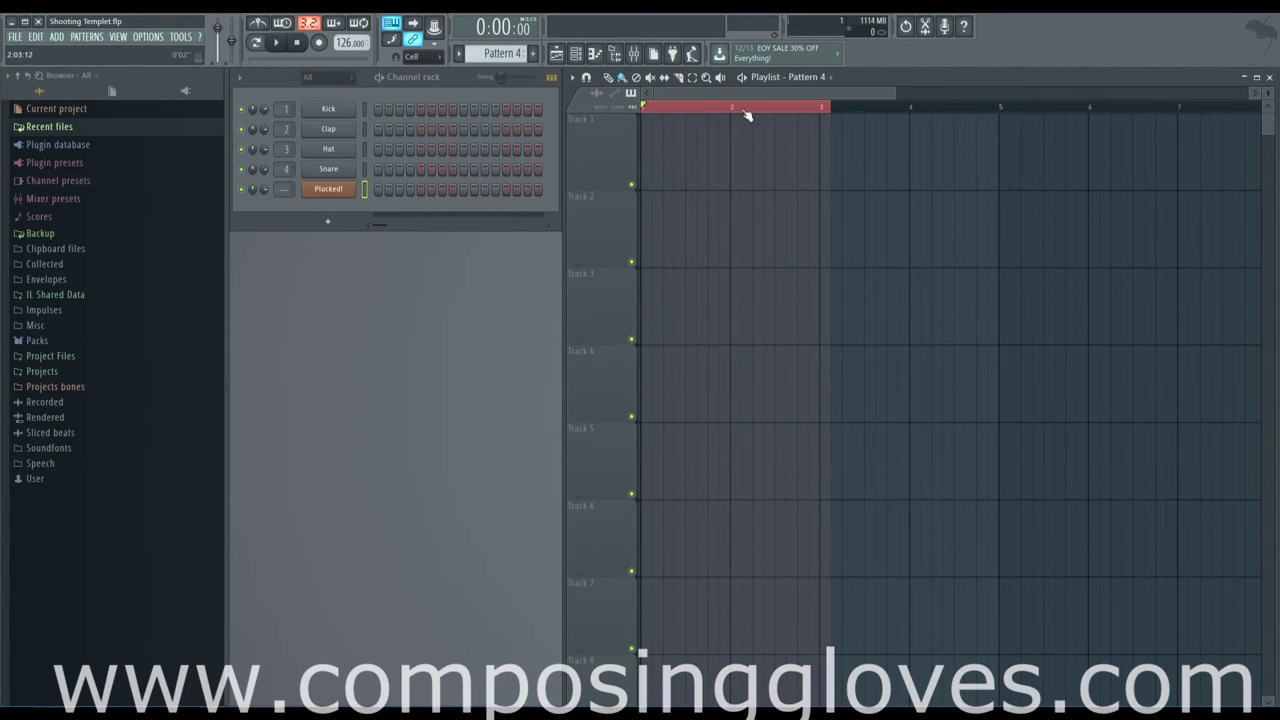
{"action": "mouse_move", "coordinate": [706, 114]}
{"action": "left_mouse_down"}
{"action": "mouse_move", "coordinate": [815, 117]}
{"action": "mouse_move", "coordinate": [596, 110]}
{"action": "left_mouse_up"}
{"action": "key", "text": "ctrl+d"}
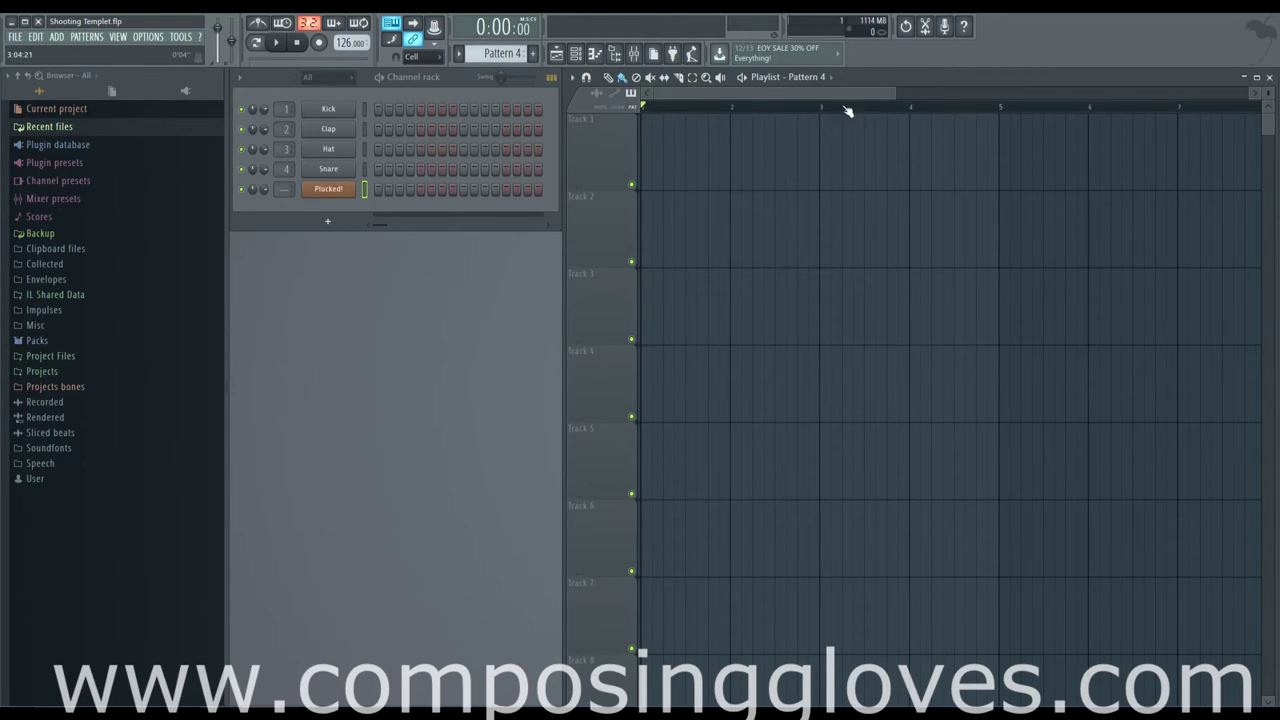
{"action": "left_click_drag", "start_coordinate": [899, 100], "coordinate": [938, 100]}
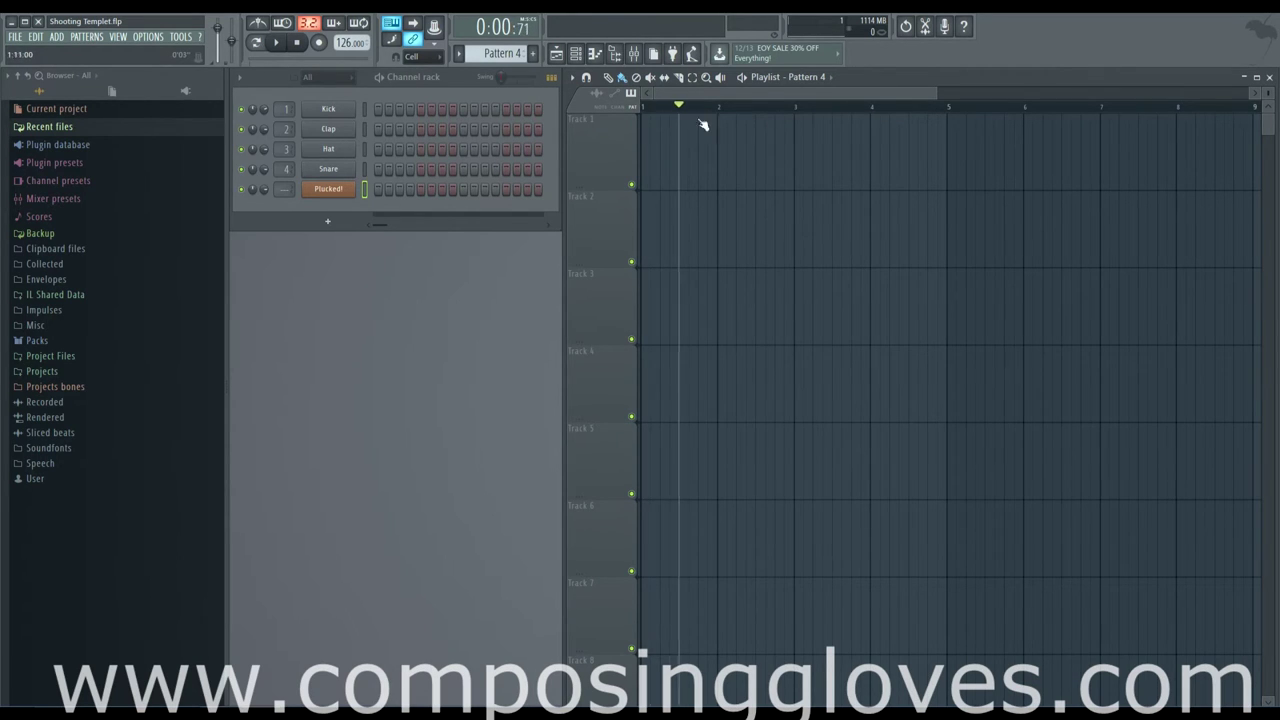
Step: Try placing Pattern 4 clips on Track 2 of the playlist, delete them, and reselect Cell as the main snap
{"action": "left_click", "coordinate": [679, 220]}
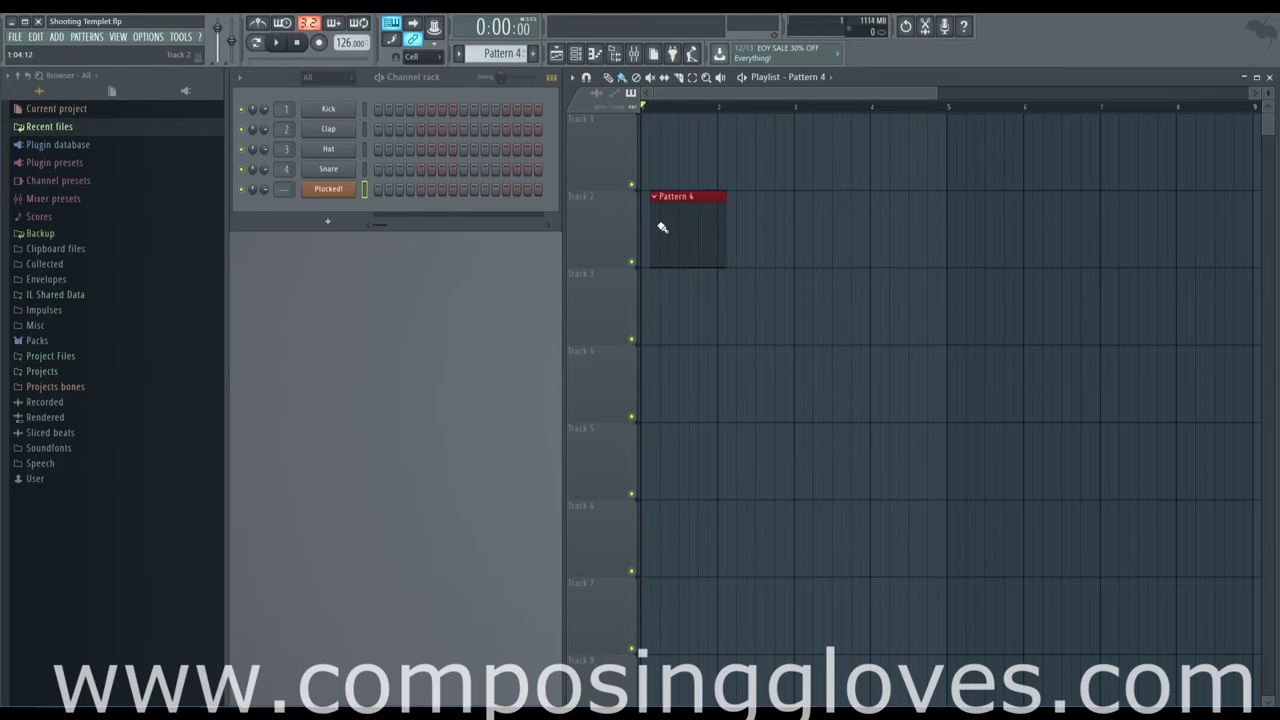
{"action": "left_click", "coordinate": [735, 208]}
{"action": "mouse_move", "coordinate": [672, 108]}
{"action": "left_mouse_down"}
{"action": "mouse_move", "coordinate": [714, 109]}
{"action": "mouse_move", "coordinate": [651, 112]}
{"action": "mouse_move", "coordinate": [669, 110]}
{"action": "left_mouse_up"}
{"action": "right_click", "coordinate": [746, 234]}
{"action": "right_click", "coordinate": [706, 237]}
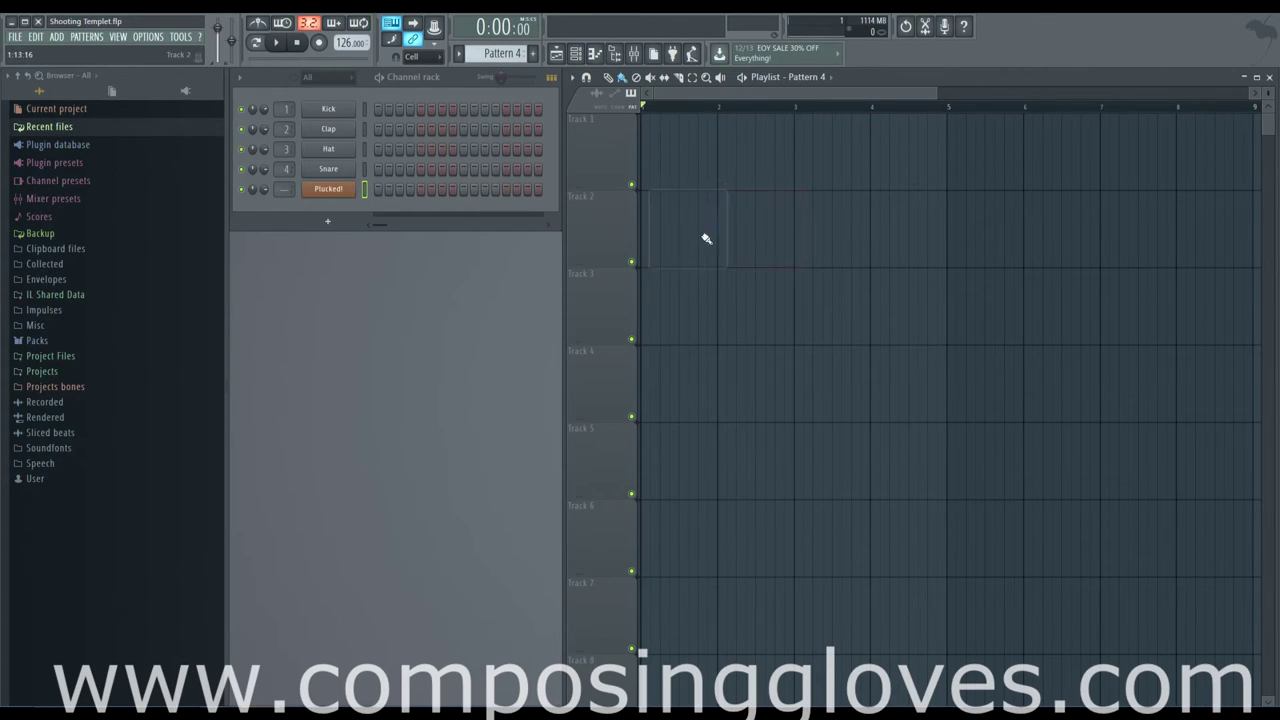
{"action": "left_click", "coordinate": [424, 62]}
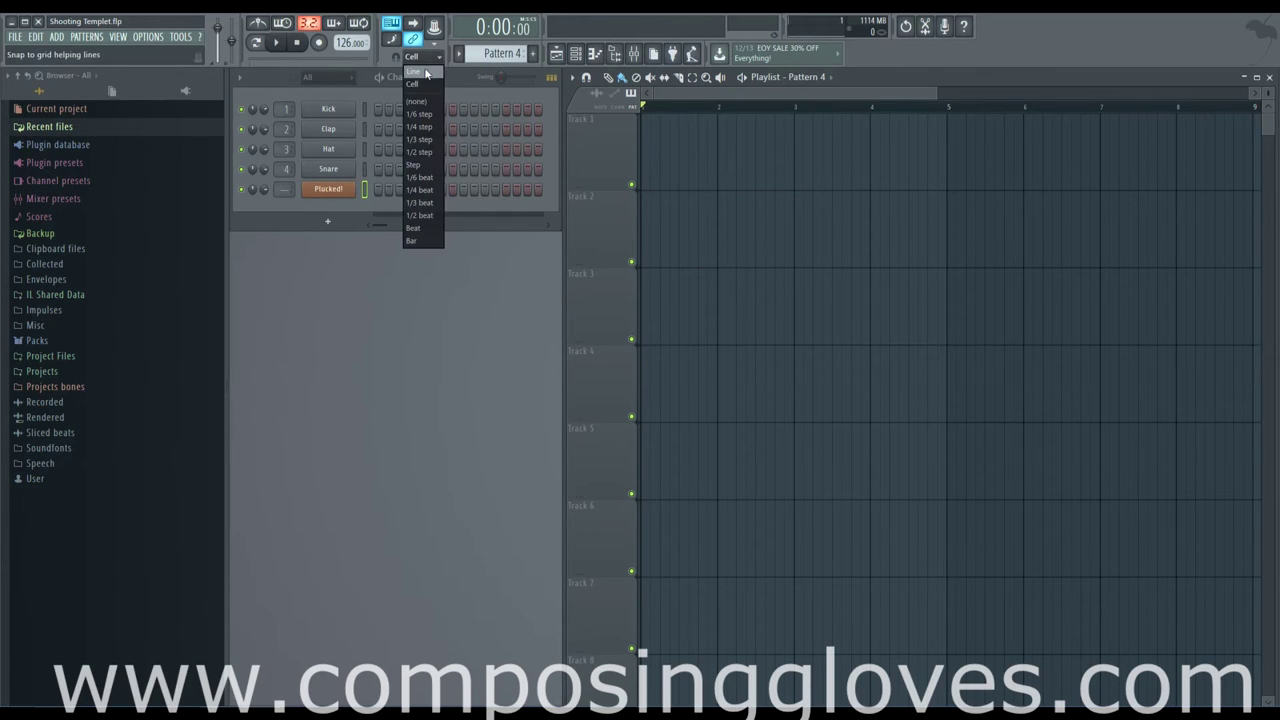
{"action": "left_click", "coordinate": [421, 83]}
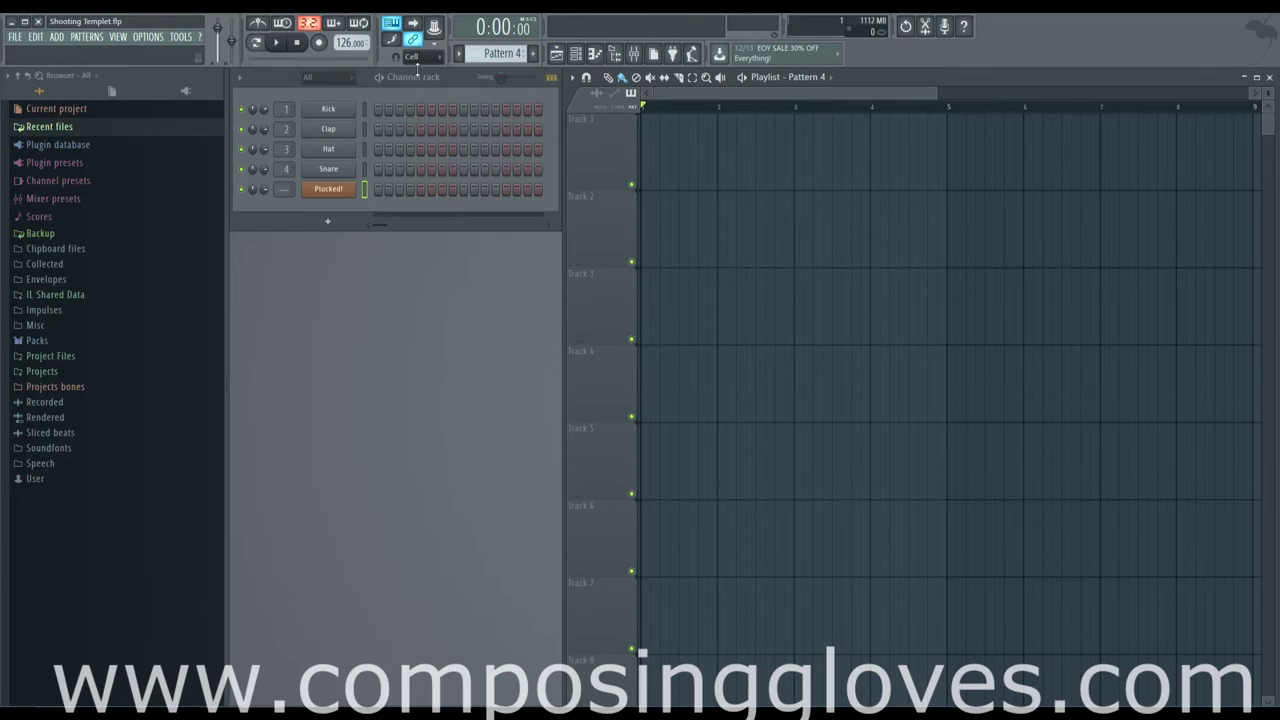
Step: Open the Plucked! channel's plugin window, move it aside, and open the channel's piano roll in front
{"action": "left_click", "coordinate": [345, 196]}
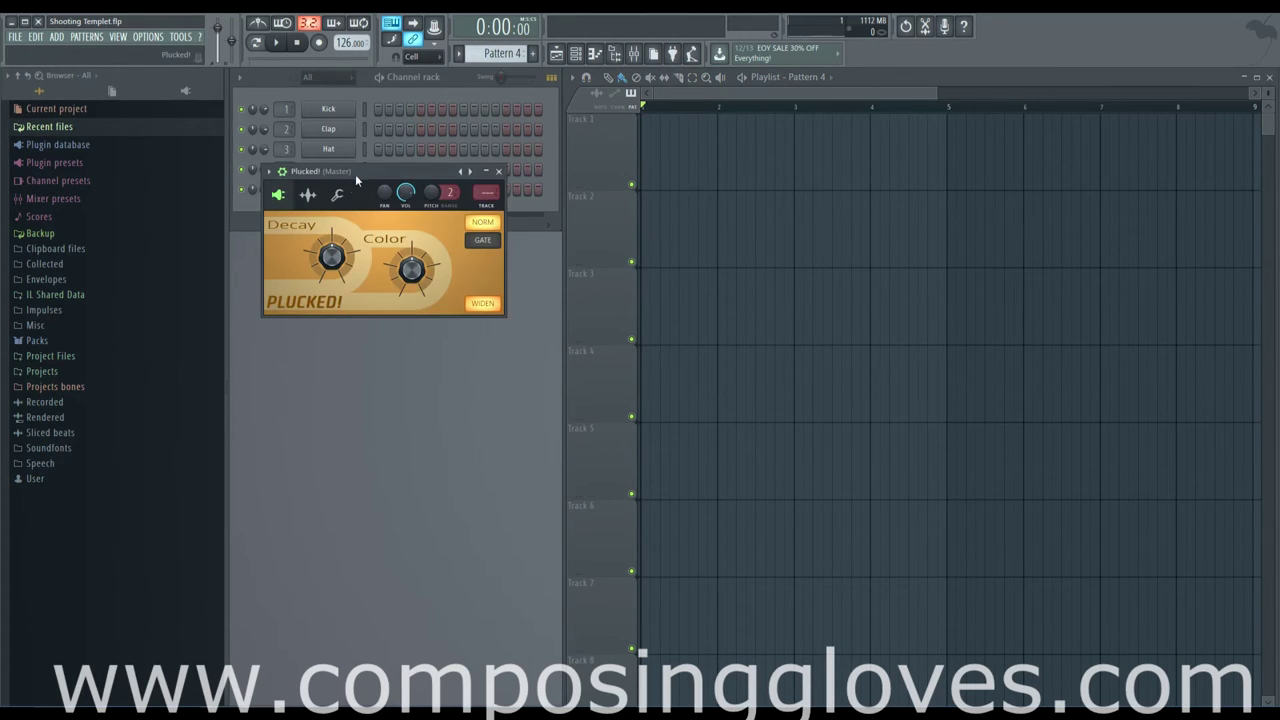
{"action": "left_click_drag", "start_coordinate": [355, 174], "coordinate": [639, 172]}
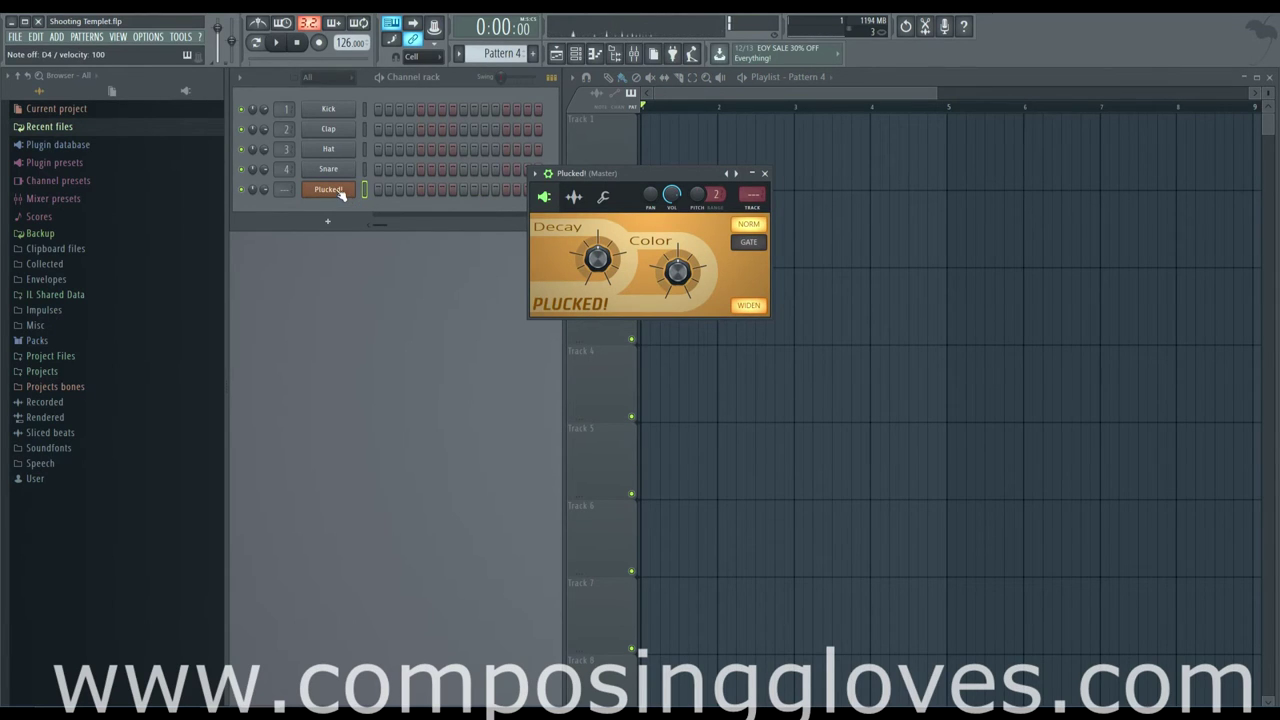
{"action": "right_click", "coordinate": [338, 191]}
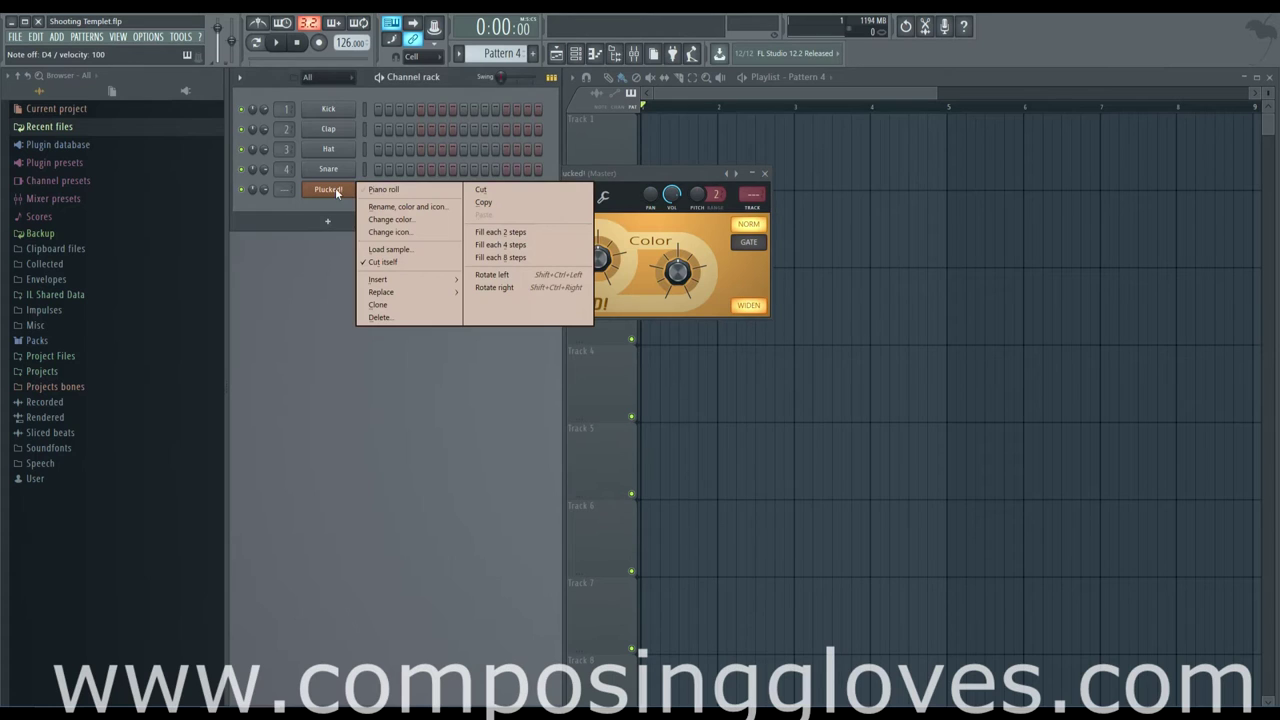
{"action": "left_click", "coordinate": [433, 189]}
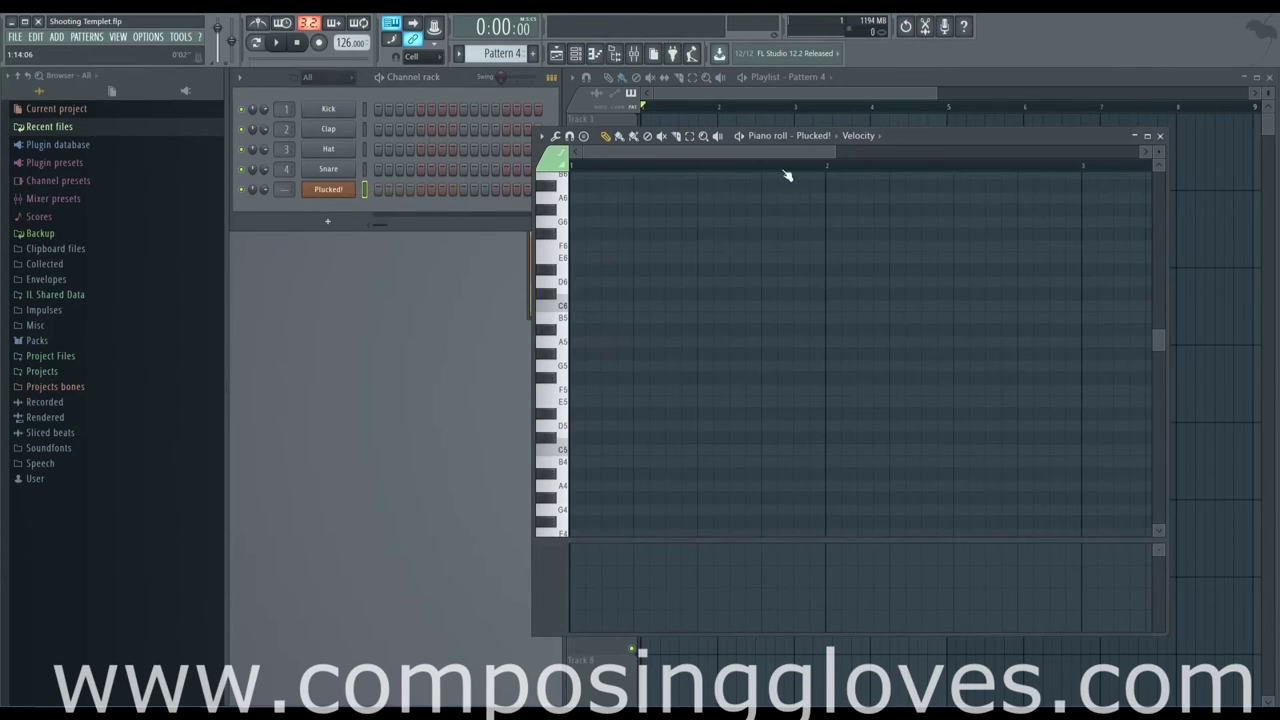
{"action": "right_click", "coordinate": [338, 190]}
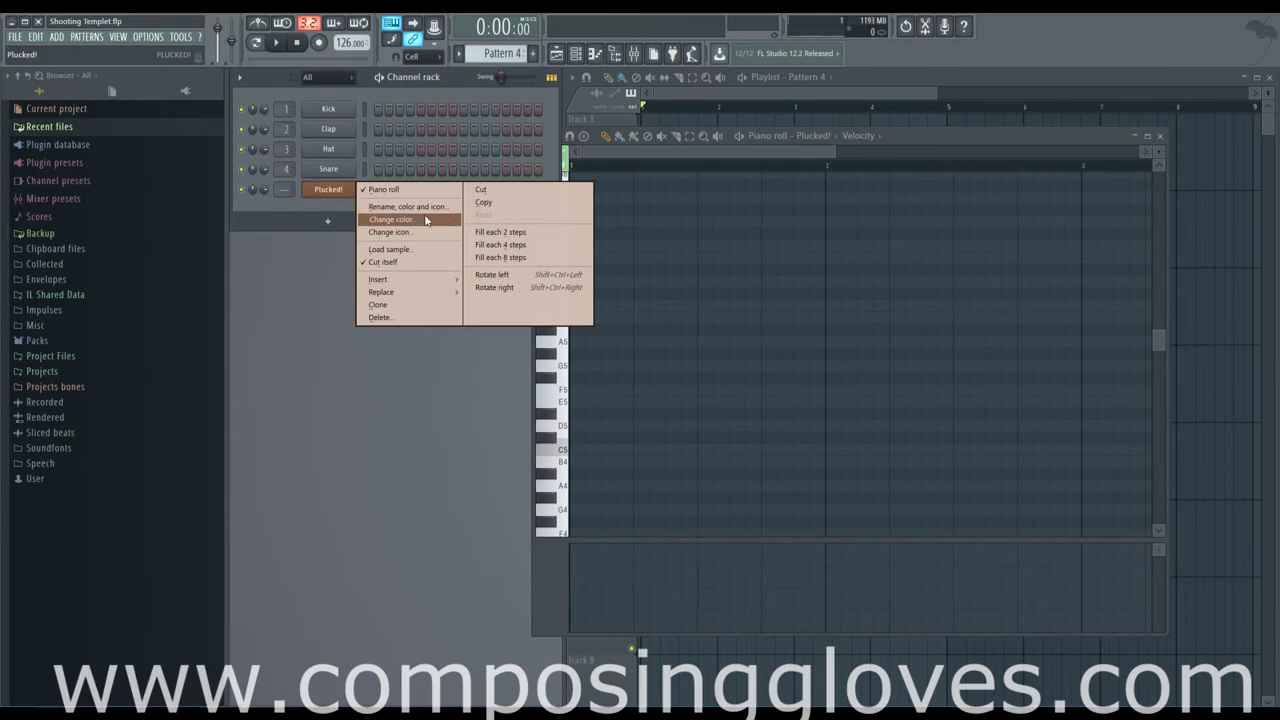
{"action": "left_click", "coordinate": [322, 195]}
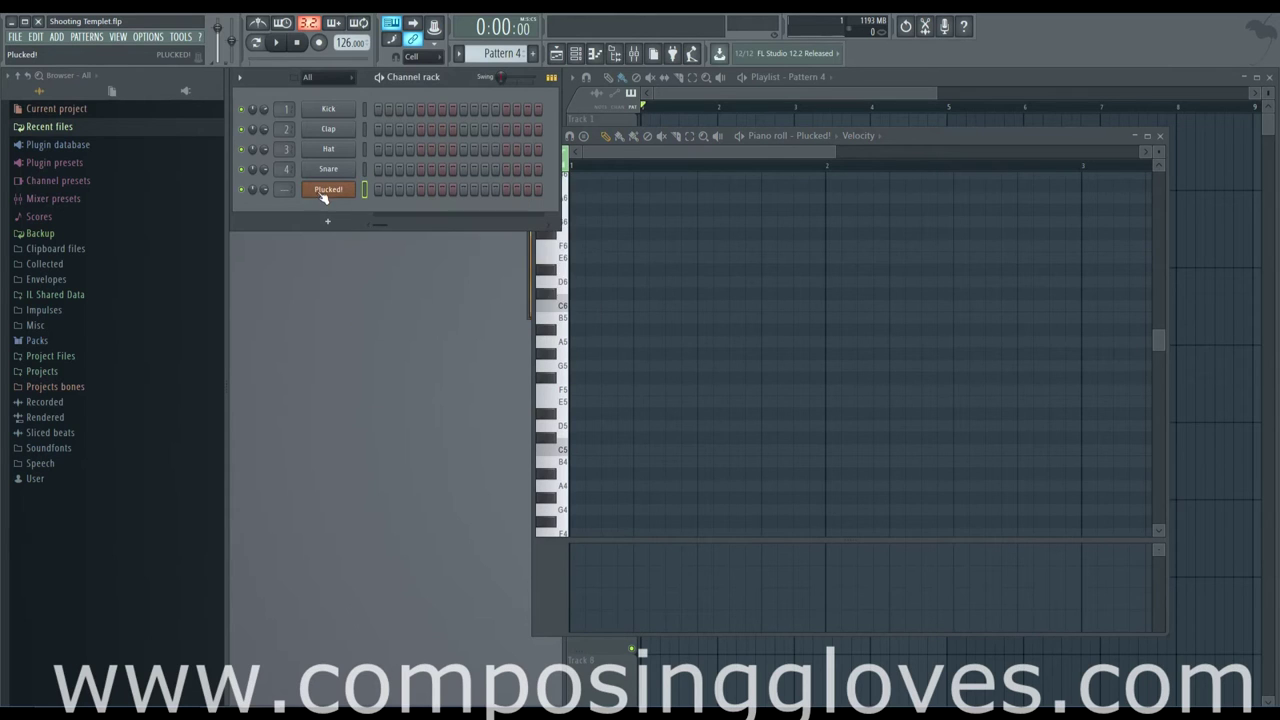
{"action": "left_click", "coordinate": [825, 155]}
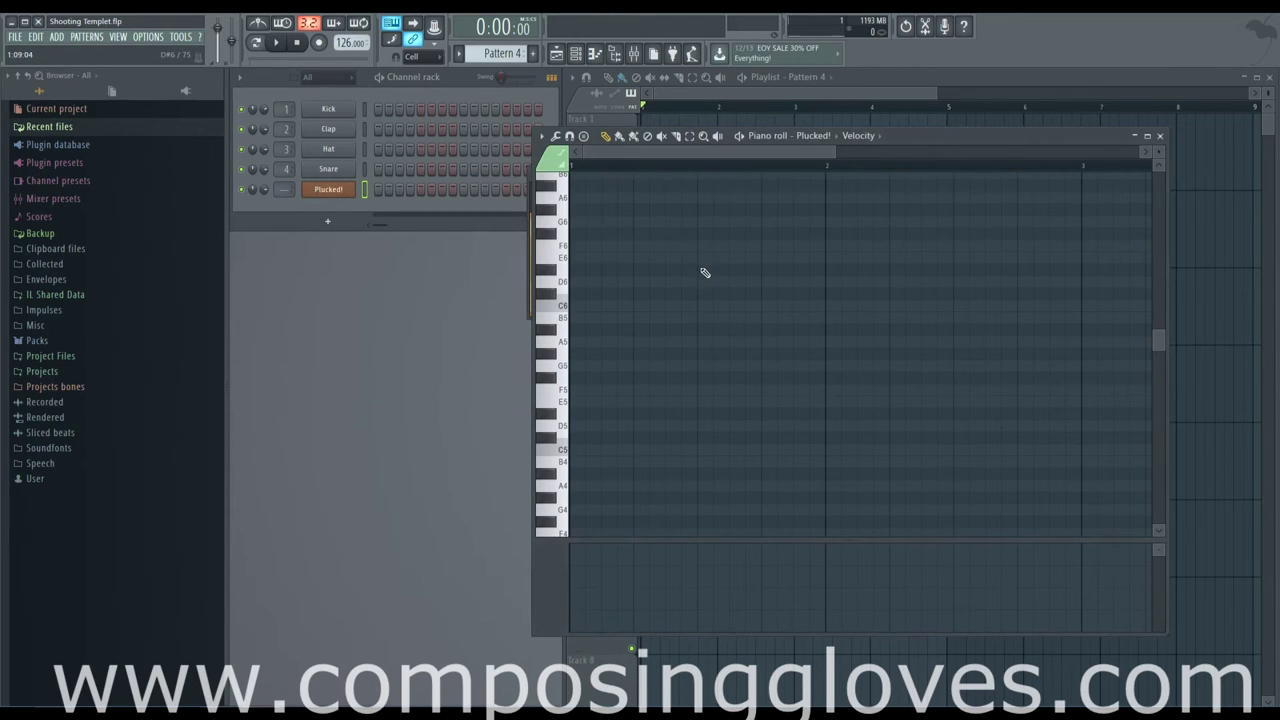
Step: Draw a half-bar chord of C6, E6 and G6 at the start of bar 1 in the Plucked! piano roll
{"action": "scroll", "coordinate": [660, 255], "scroll_direction": "right", "scroll_amount": 4}
{"action": "scroll", "coordinate": [689, 166], "scroll_direction": "down", "scroll_amount": 2}
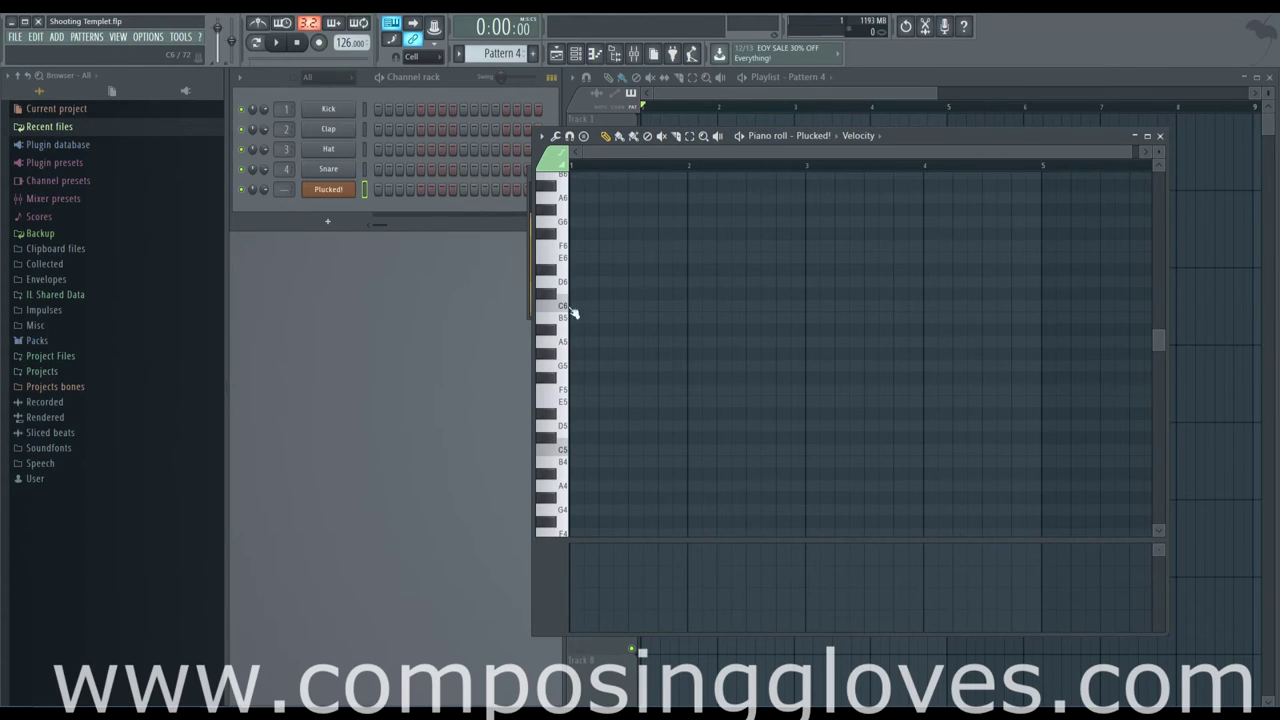
{"action": "left_click", "coordinate": [574, 307]}
{"action": "left_click_drag", "start_coordinate": [582, 306], "coordinate": [628, 309]}
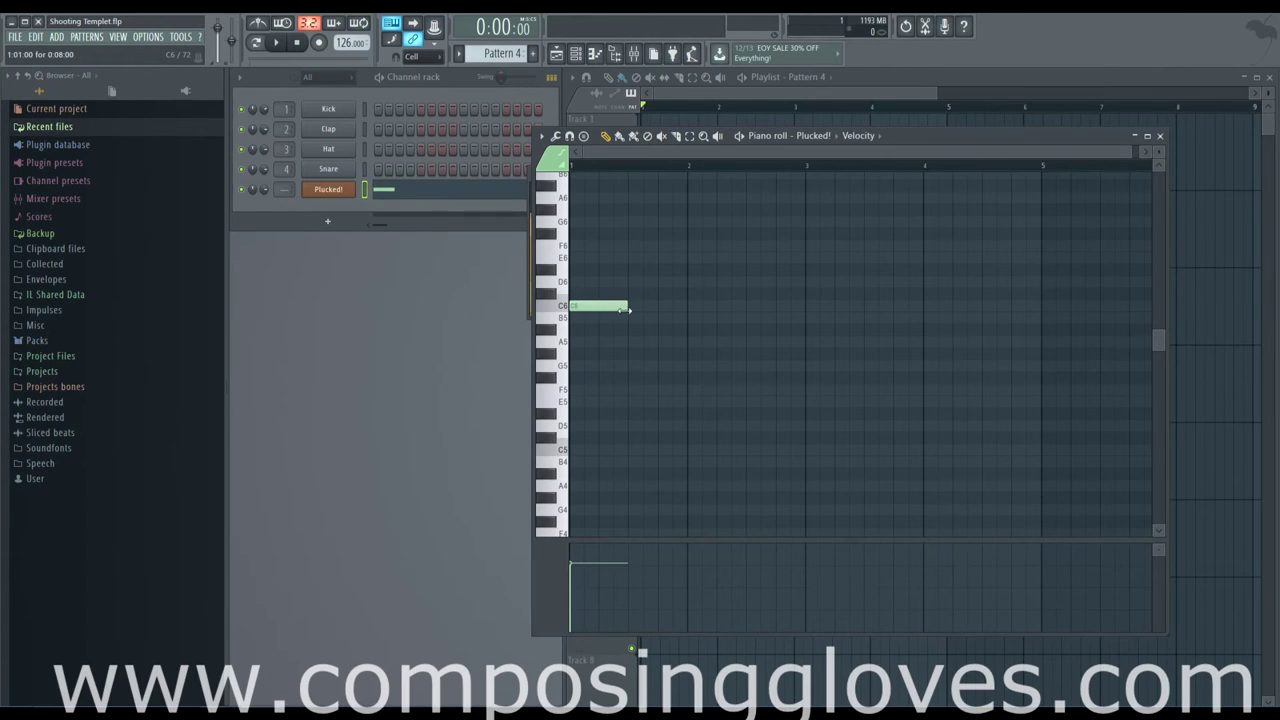
{"action": "left_click", "coordinate": [574, 258]}
{"action": "left_click", "coordinate": [566, 221]}
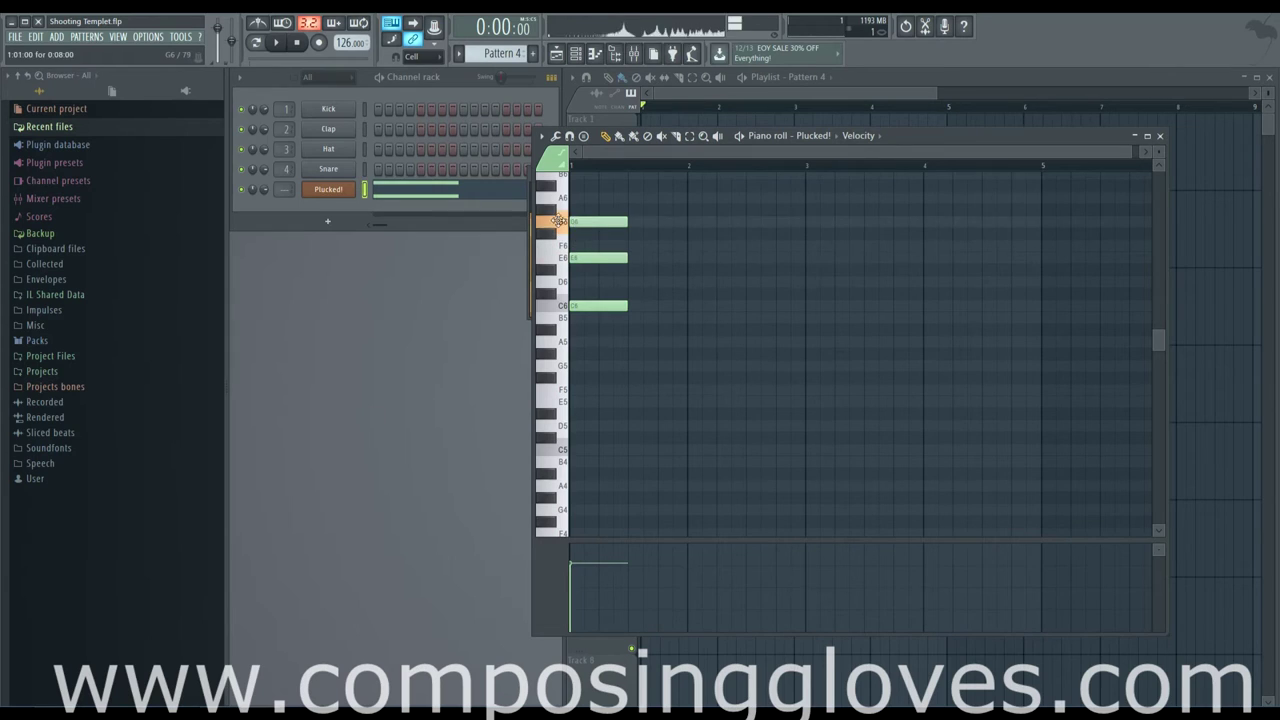
Step: Briefly play the project in song mode, check the playlist, and return to the Plucked! piano roll
{"action": "key", "text": "space"}
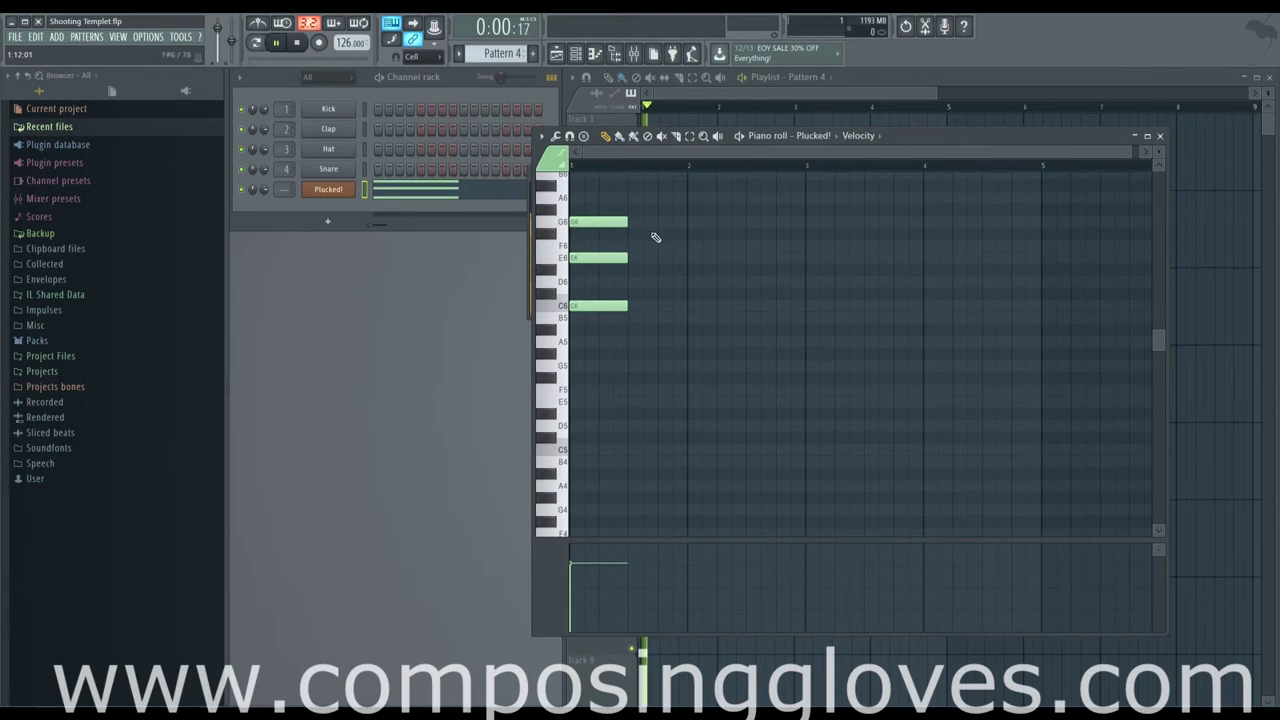
{"action": "key", "text": "space"}
{"action": "left_click", "coordinate": [736, 89]}
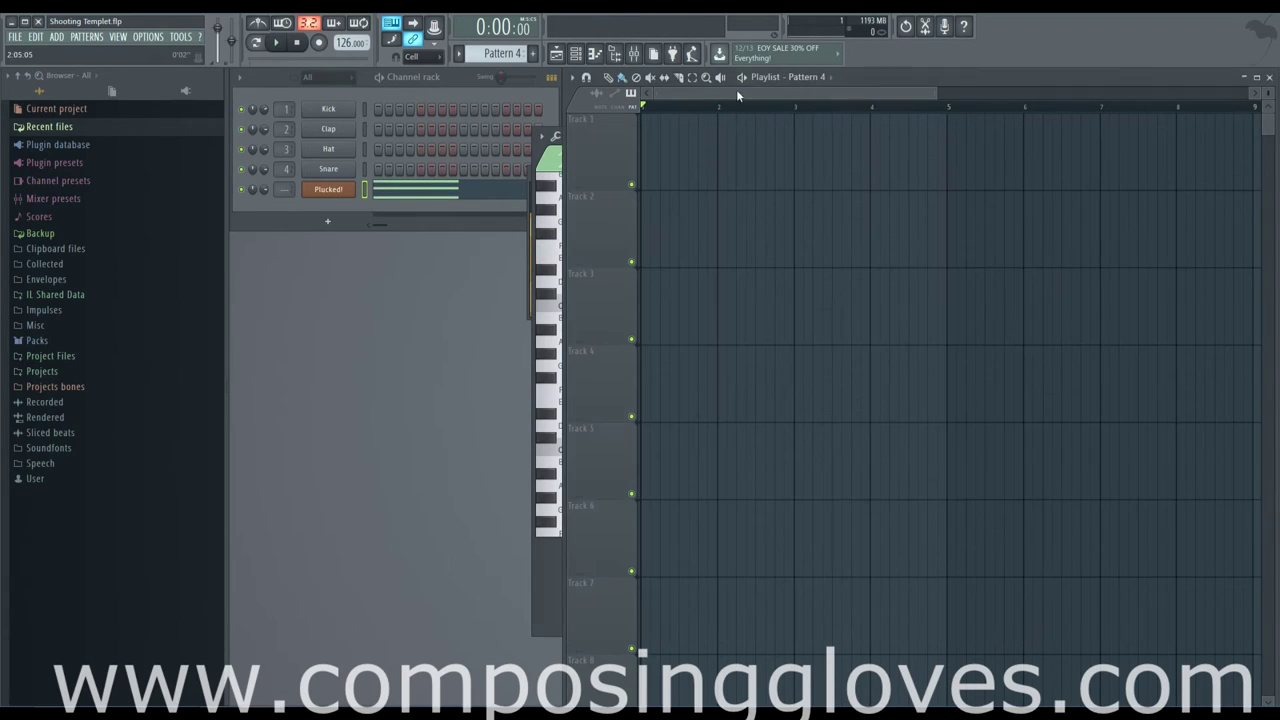
{"action": "left_click", "coordinate": [542, 157]}
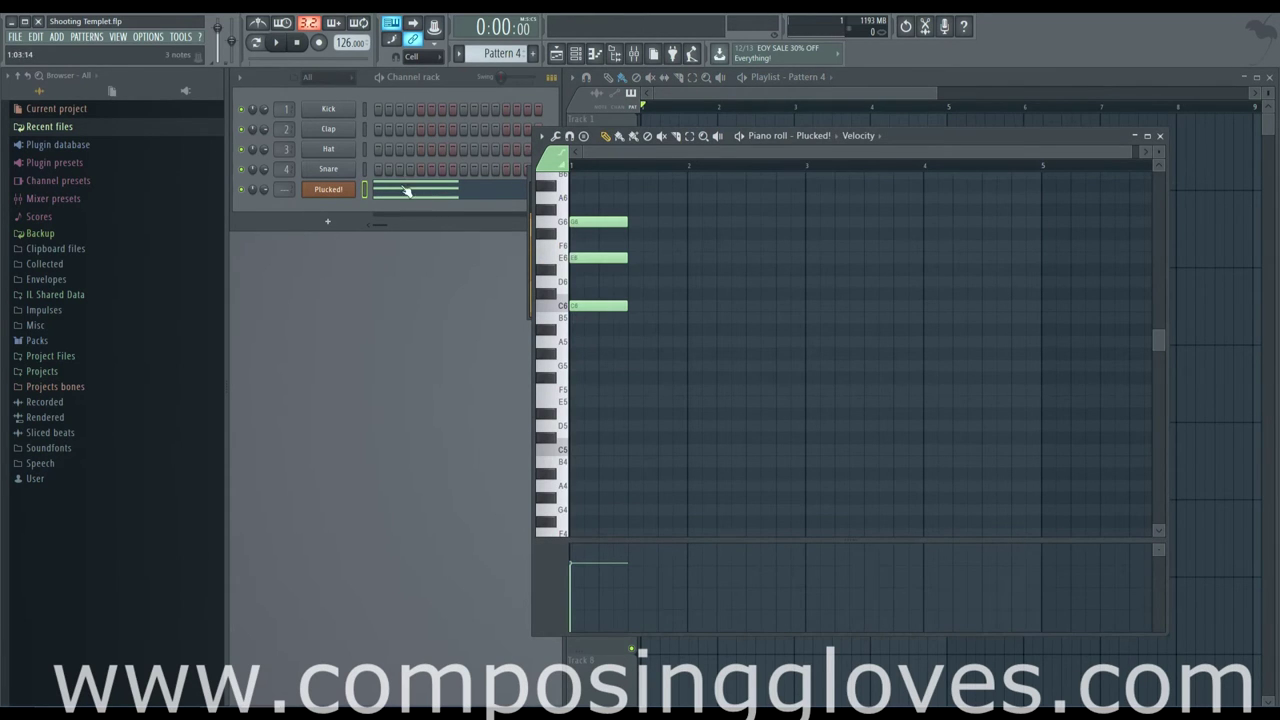
Step: Switch playback to pattern mode and play Pattern 4 to hear the chord
{"action": "left_click", "coordinate": [257, 45]}
{"action": "key", "text": "space"}
{"action": "key", "text": "space"}
Step: Add single Plucked! notes: C#6 in bar 2, C6 and F6 in bar 4, and A#4 in bar 5
{"action": "left_click", "coordinate": [428, 211]}
{"action": "left_click", "coordinate": [725, 291]}
{"action": "left_click", "coordinate": [953, 303]}
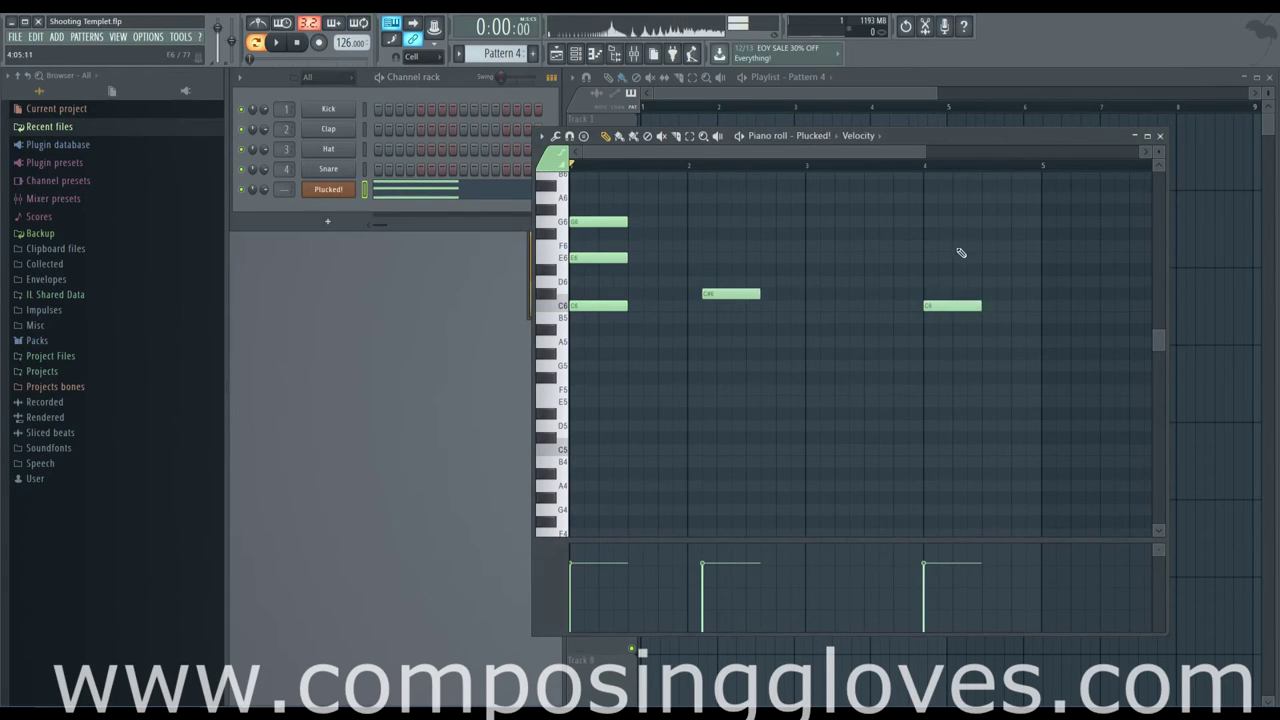
{"action": "scroll", "coordinate": [1150, 400], "scroll_direction": "down", "scroll_amount": 3}
{"action": "left_click", "coordinate": [1133, 352]}
{"action": "scroll", "coordinate": [920, 306], "scroll_direction": "up", "scroll_amount": 4}
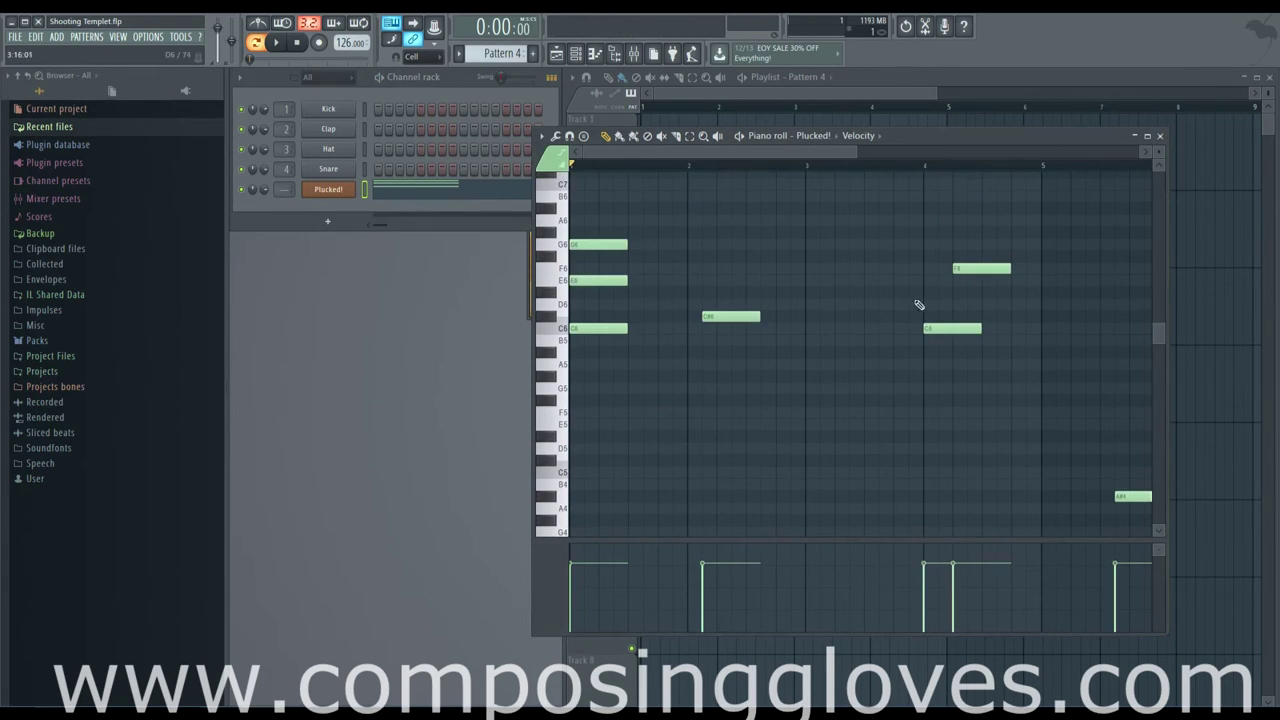
Step: Widen the channel rack to examine the Plucked! note preview along the pattern, and narrow the rack again
{"action": "left_click", "coordinate": [472, 212]}
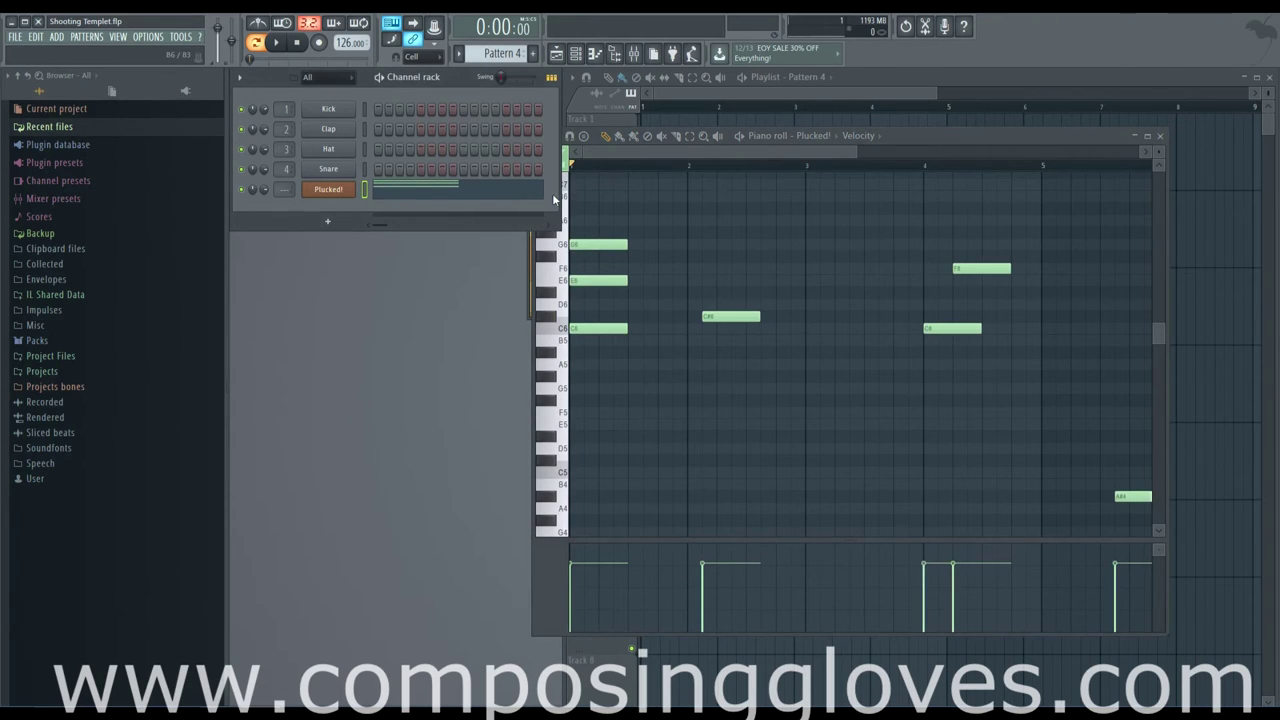
{"action": "left_click_drag", "start_coordinate": [556, 196], "coordinate": [1095, 243]}
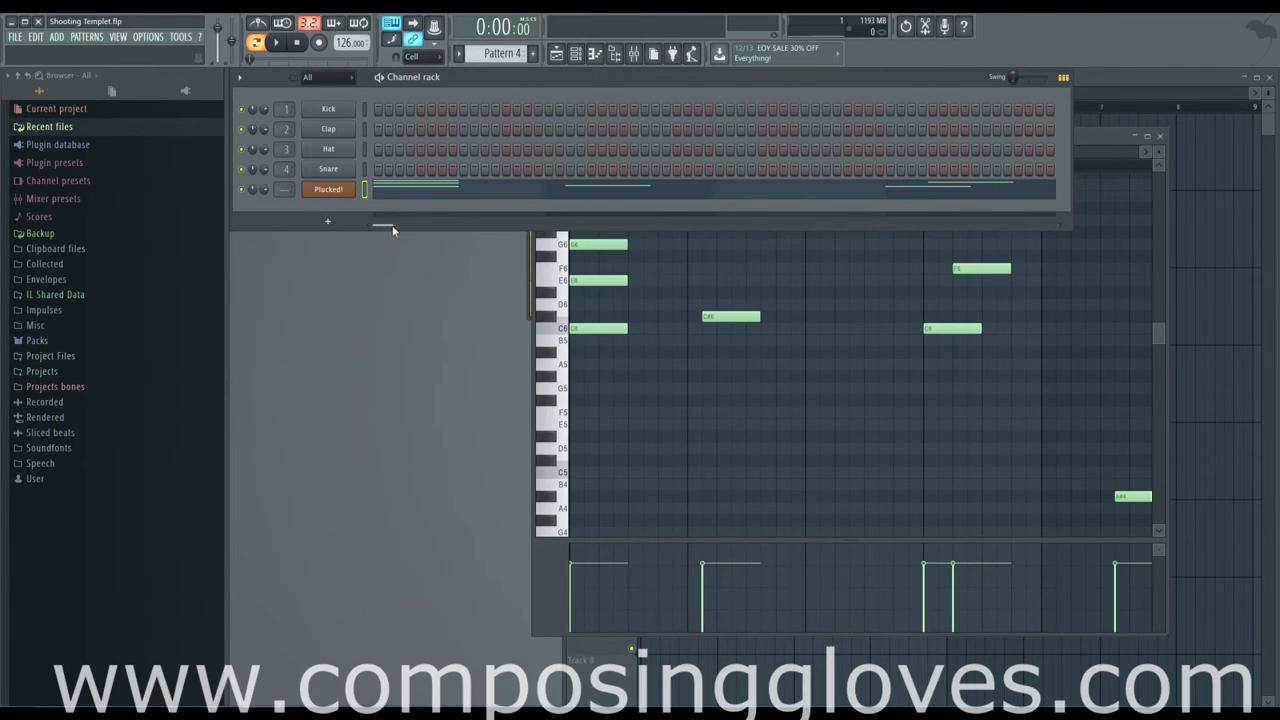
{"action": "left_click_drag", "start_coordinate": [392, 230], "coordinate": [736, 298]}
{"action": "mouse_move", "coordinate": [1067, 204]}
{"action": "left_mouse_down"}
{"action": "mouse_move", "coordinate": [450, 212]}
{"action": "mouse_move", "coordinate": [900, 212]}
{"action": "mouse_move", "coordinate": [640, 212]}
{"action": "left_mouse_up"}
Step: Delete the four single notes after bar 1 from the piano roll, leaving only the opening chord
{"action": "right_click", "coordinate": [981, 268]}
{"action": "right_click", "coordinate": [952, 328]}
{"action": "right_click", "coordinate": [1133, 496]}
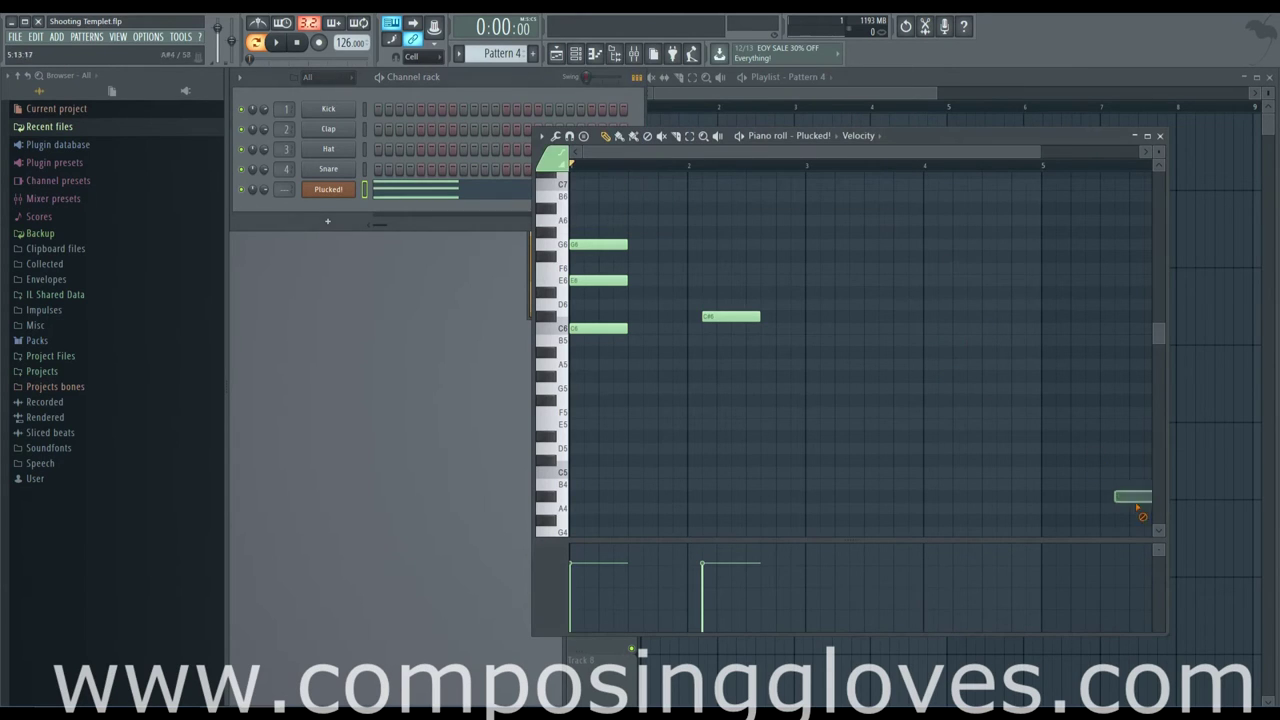
{"action": "right_click", "coordinate": [731, 316]}
Step: Add Kick hits on steps 1, 9, 14, 18, 32 and 36 and in bar 4, widening the channel rack to reach them
{"action": "left_click", "coordinate": [496, 209]}
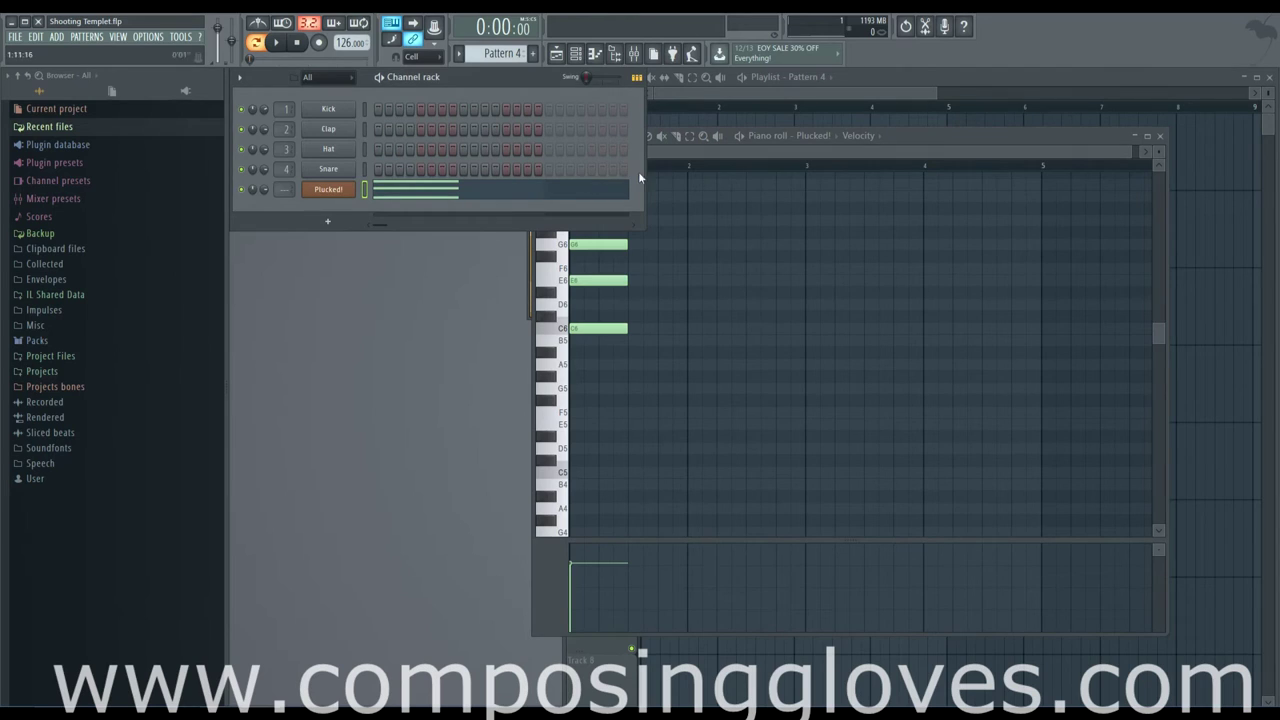
{"action": "left_click", "coordinate": [462, 107]}
{"action": "left_click", "coordinate": [517, 108]}
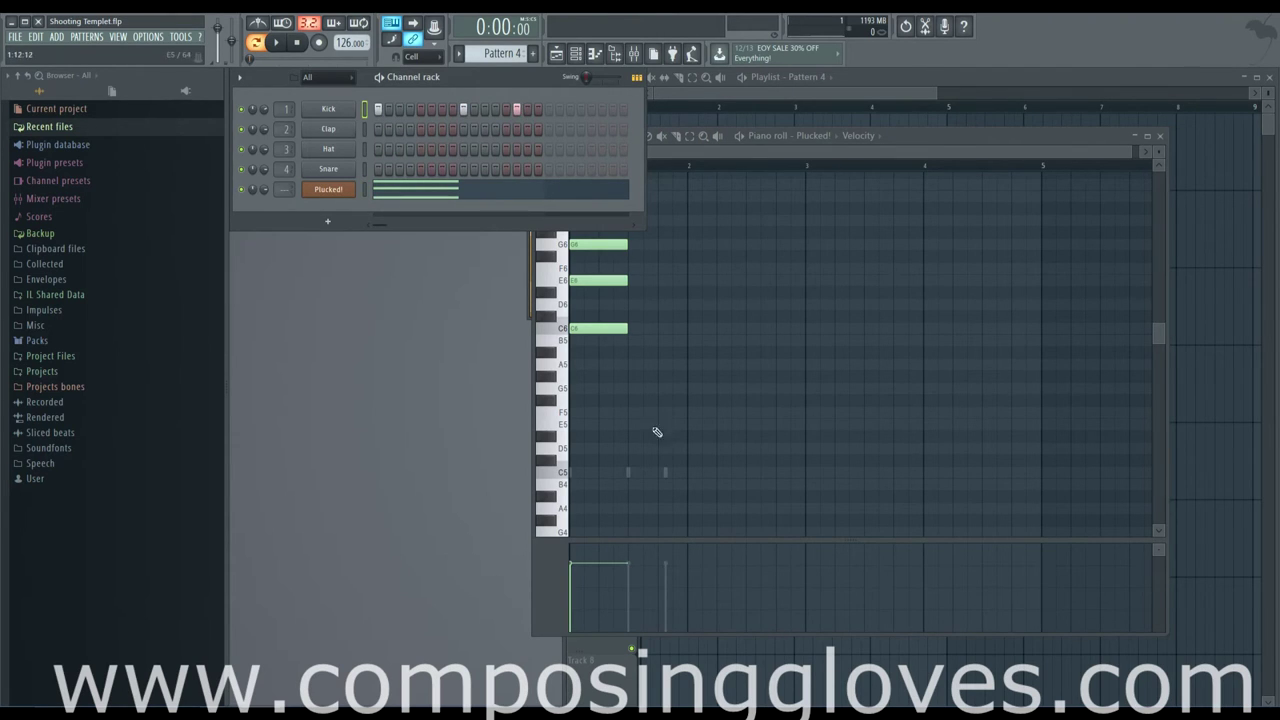
{"action": "left_click_drag", "start_coordinate": [640, 148], "coordinate": [793, 177]}
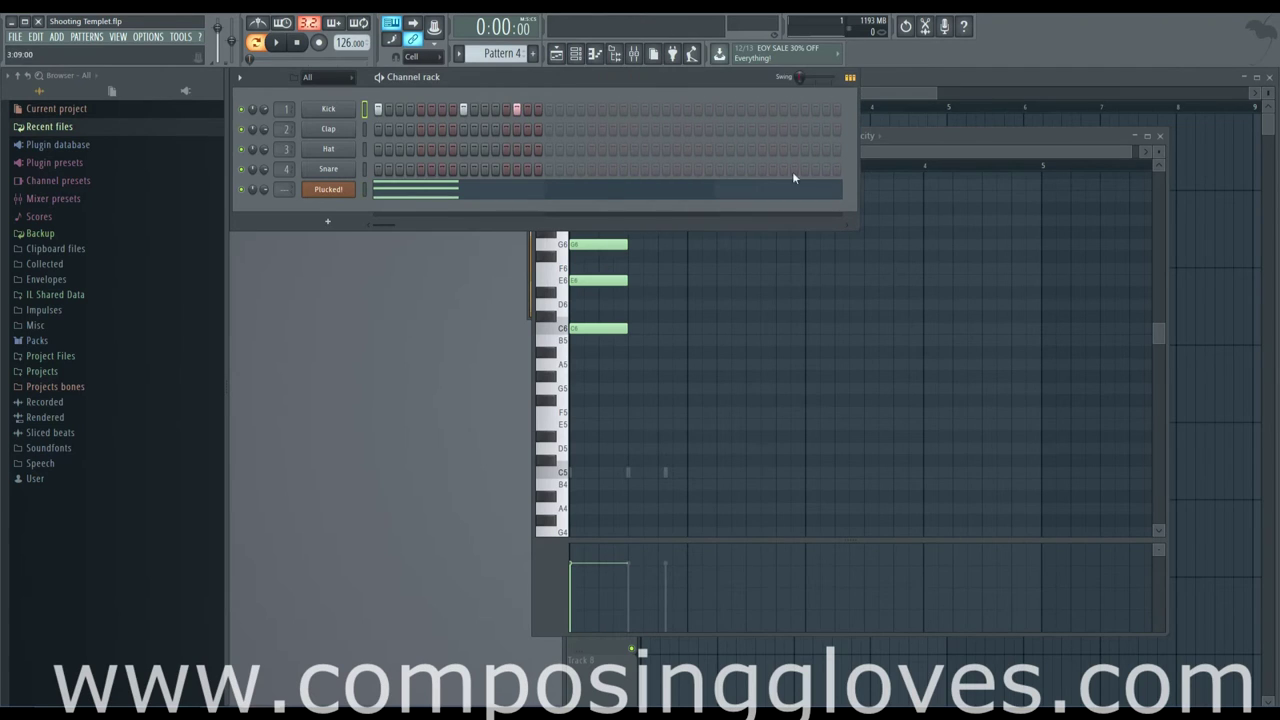
{"action": "left_click", "coordinate": [561, 109]}
{"action": "left_click", "coordinate": [751, 109]}
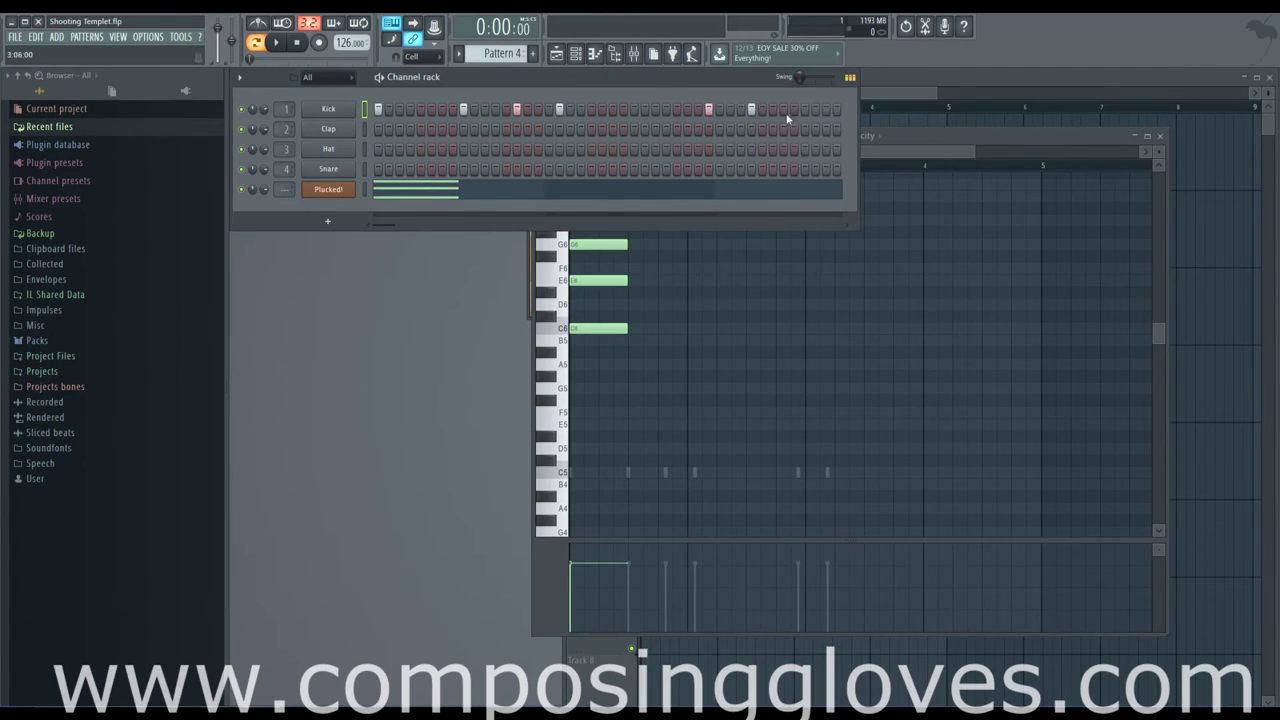
{"action": "left_click_drag", "start_coordinate": [389, 226], "coordinate": [770, 222]}
{"action": "left_click", "coordinate": [731, 110]}
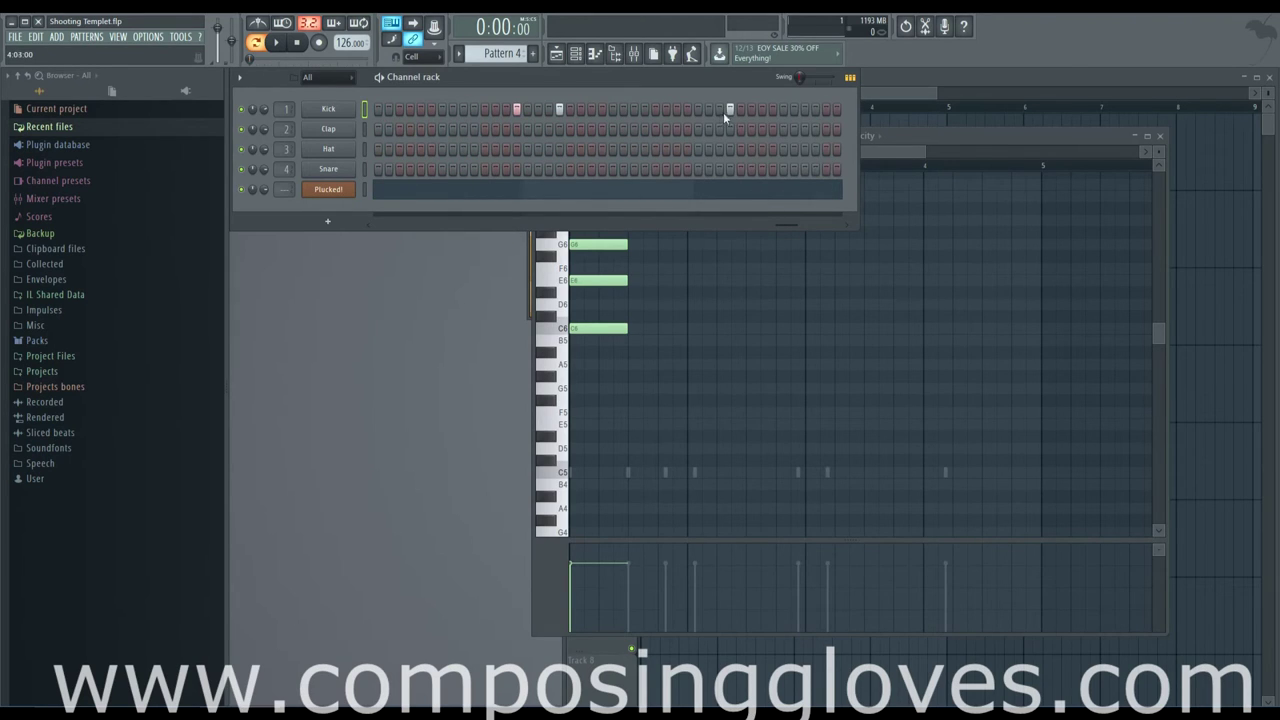
Step: Clear all the Kick hits from the pattern and bring the Plucked! piano roll back to the front
{"action": "left_click", "coordinate": [729, 110]}
{"action": "left_click", "coordinate": [557, 110]}
{"action": "left_click", "coordinate": [518, 109]}
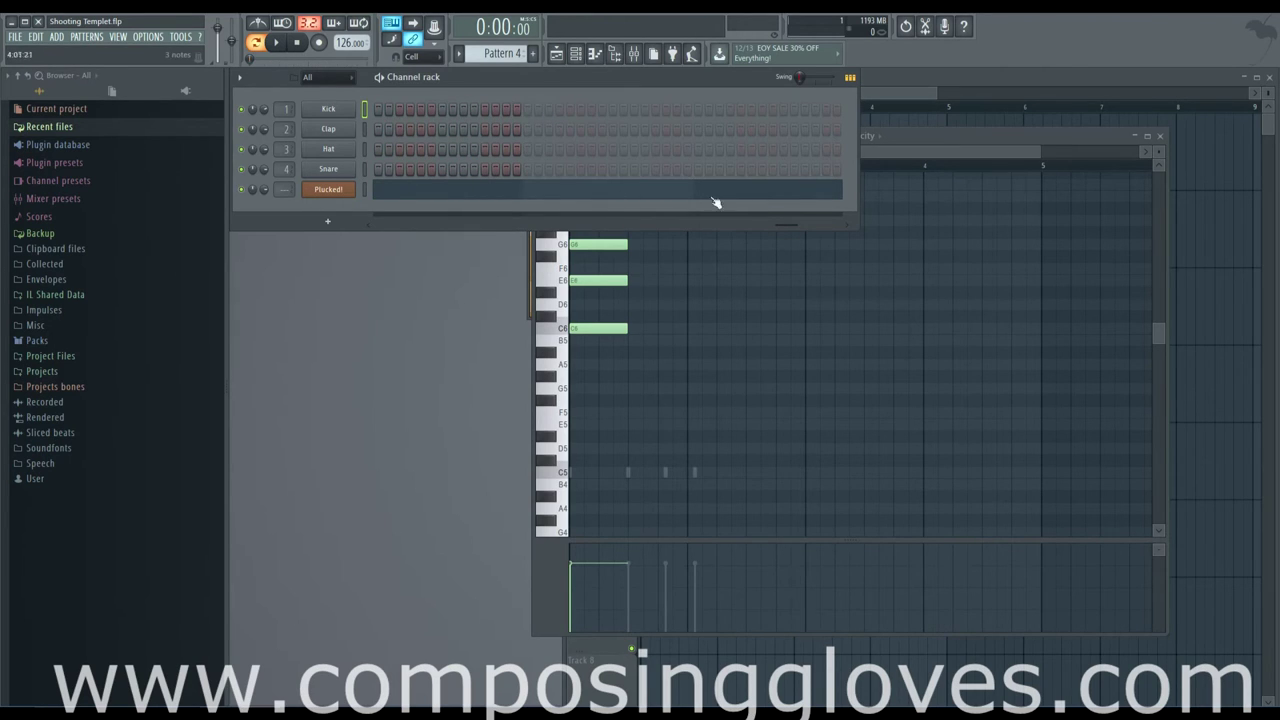
{"action": "left_click_drag", "start_coordinate": [790, 228], "coordinate": [385, 225]}
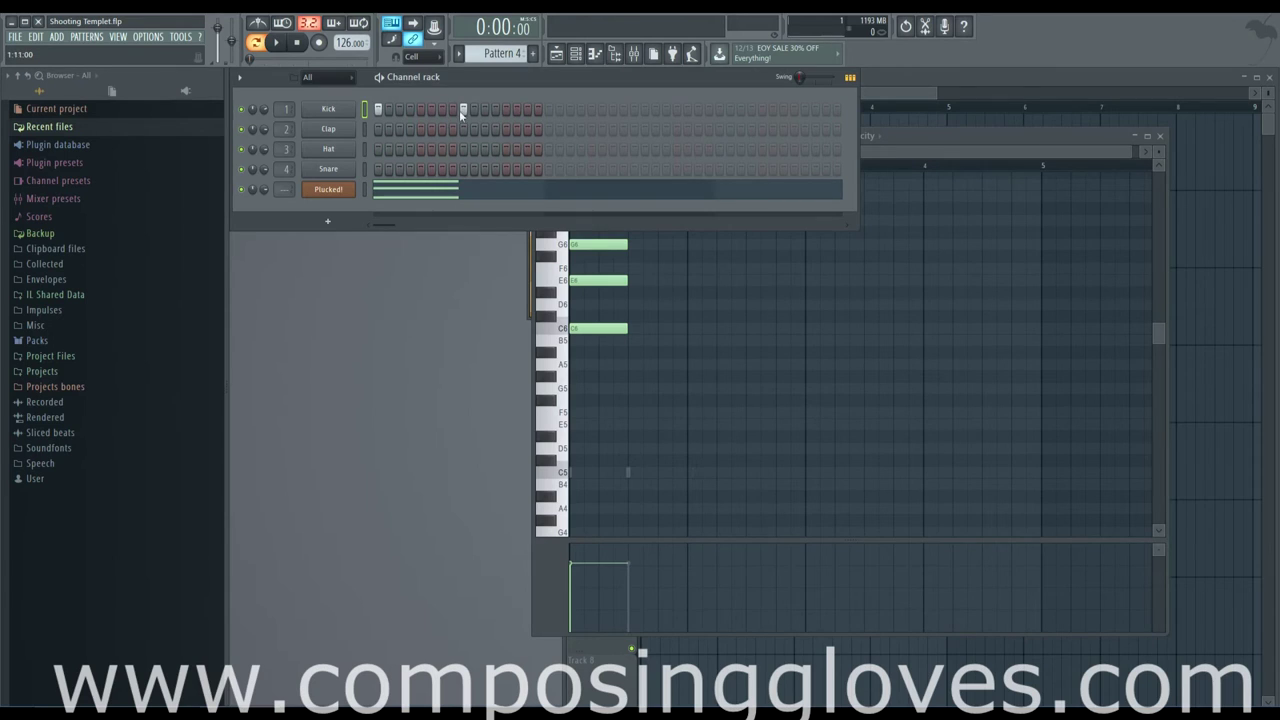
{"action": "left_click", "coordinate": [988, 135]}
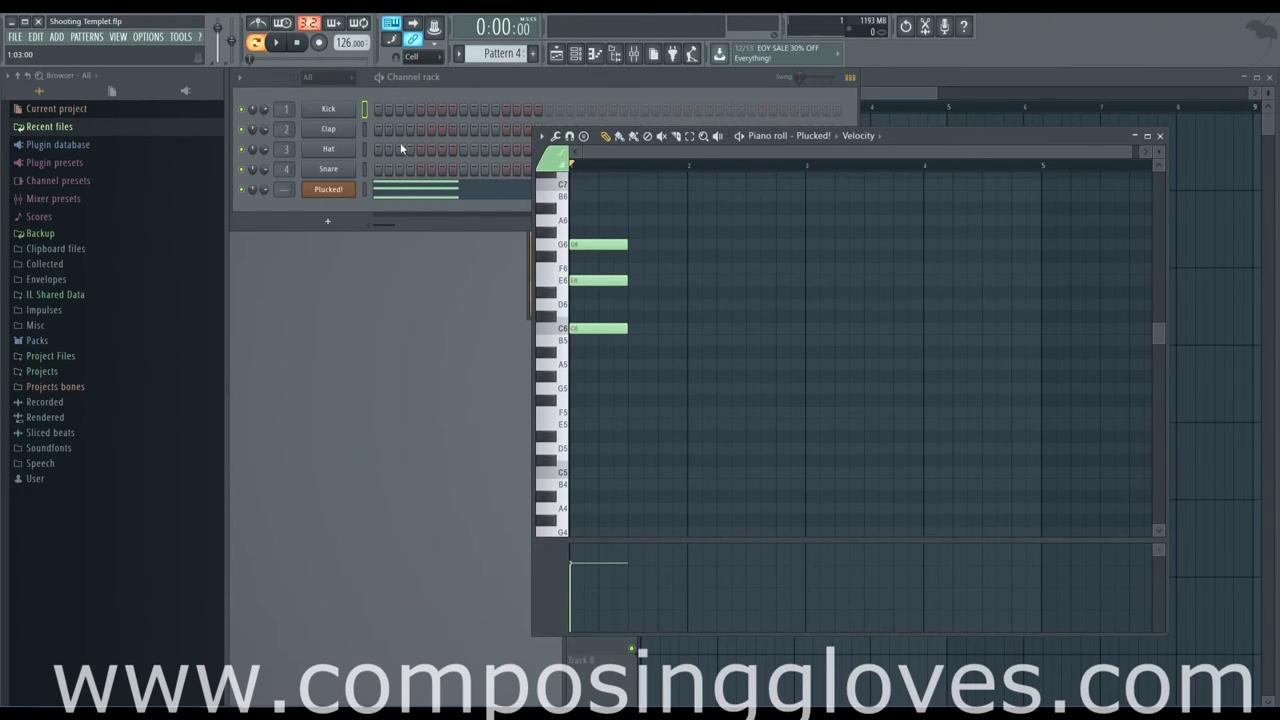
Step: Add Sytrus from the plugin picker as a new channel below Plucked! and show its plugin window
{"action": "left_click", "coordinate": [675, 57]}
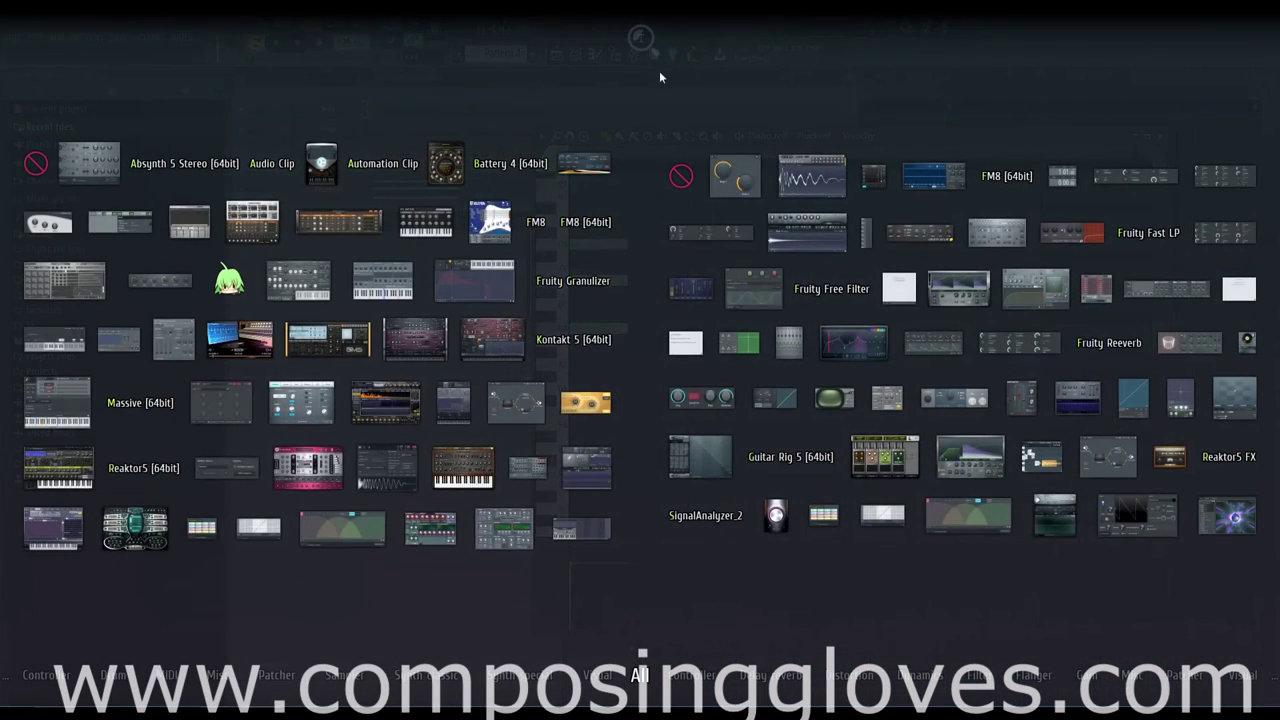
{"action": "left_click", "coordinate": [657, 146]}
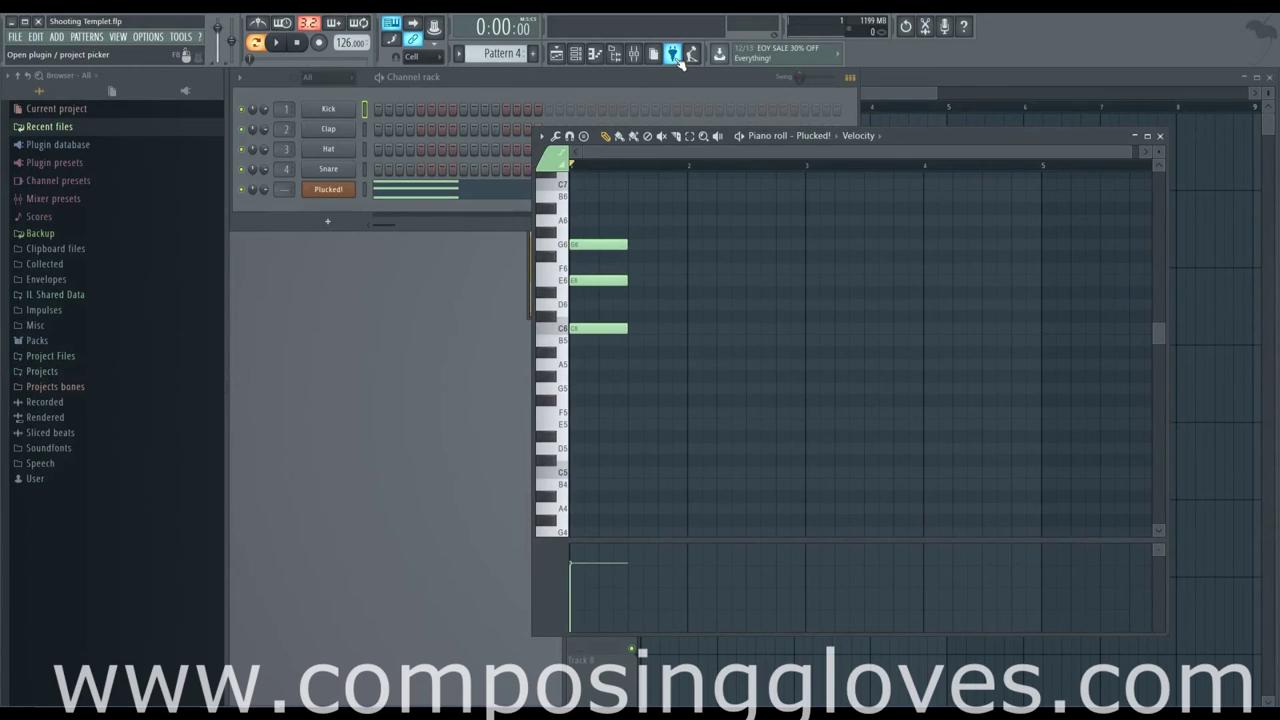
{"action": "left_click", "coordinate": [674, 56]}
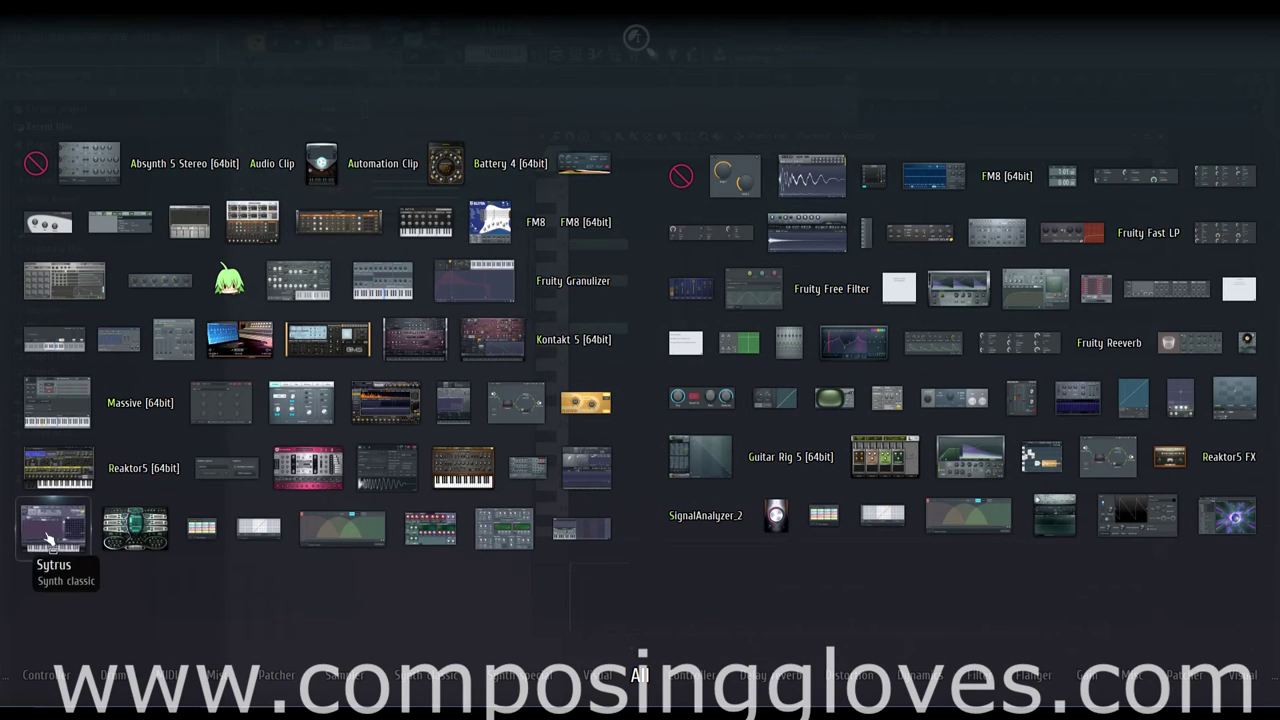
{"action": "left_click_drag", "start_coordinate": [49, 539], "coordinate": [335, 204]}
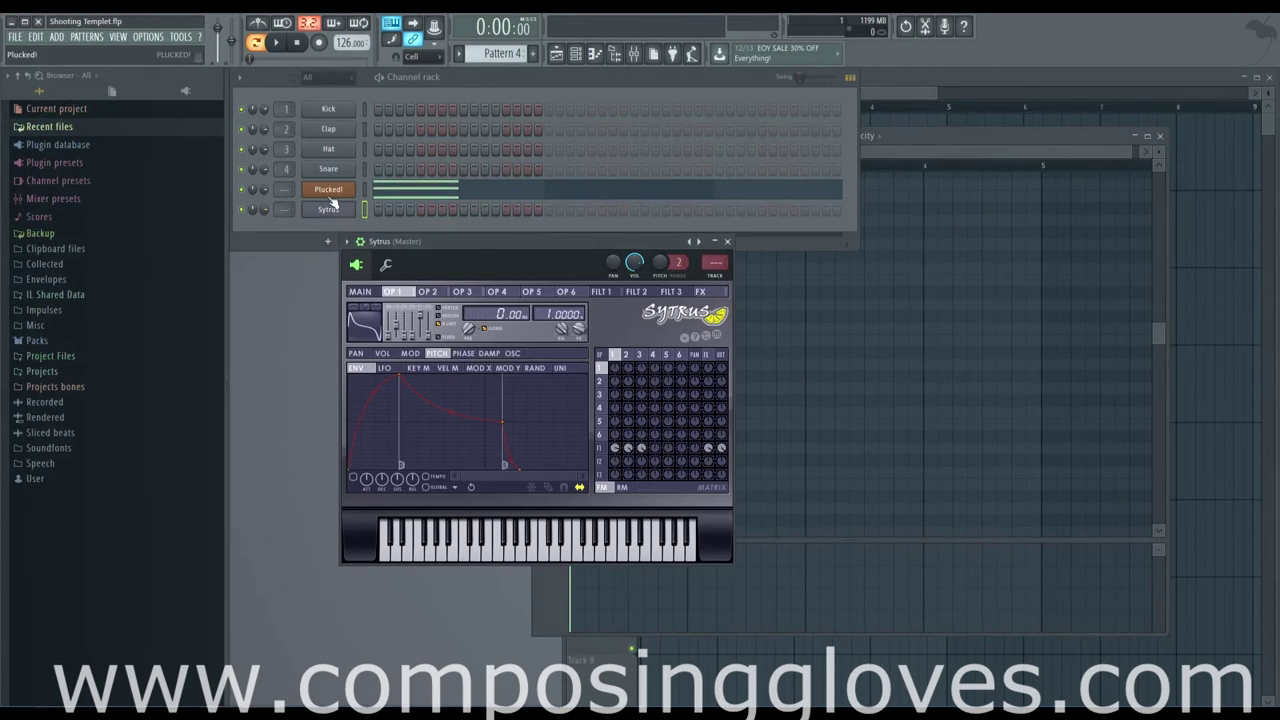
{"action": "left_click", "coordinate": [336, 207]}
{"action": "left_click", "coordinate": [336, 207]}
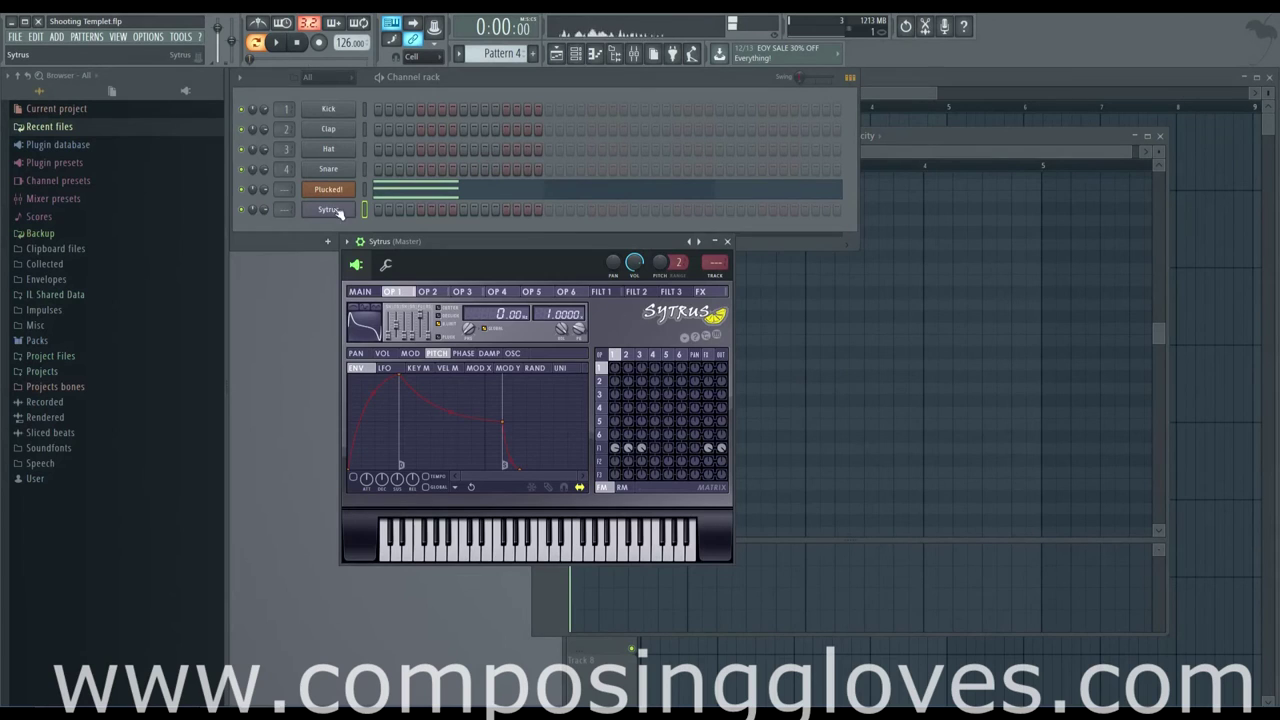
Step: Toggle the Sytrus plugin window on and off, ending with the Plucked! window shown
{"action": "left_click", "coordinate": [340, 210]}
{"action": "left_click", "coordinate": [340, 210]}
{"action": "left_click", "coordinate": [341, 210]}
{"action": "left_click", "coordinate": [341, 210]}
{"action": "left_click", "coordinate": [343, 209]}
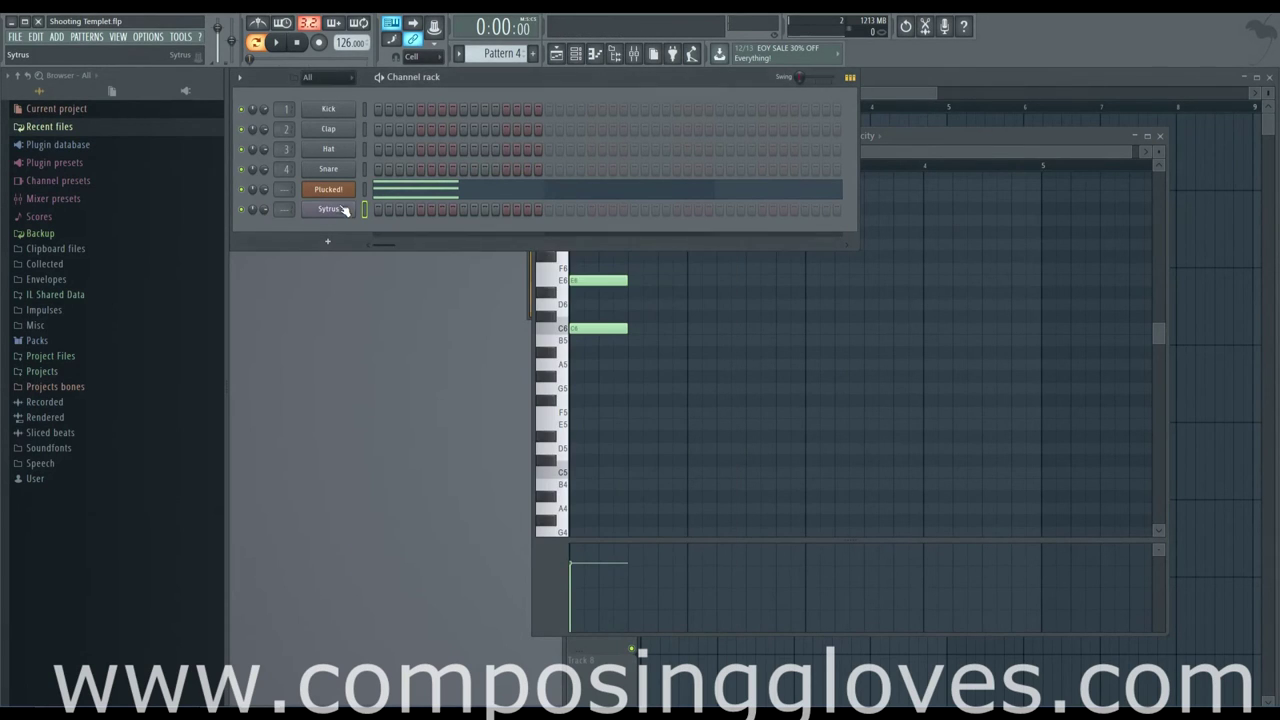
{"action": "left_click", "coordinate": [338, 190]}
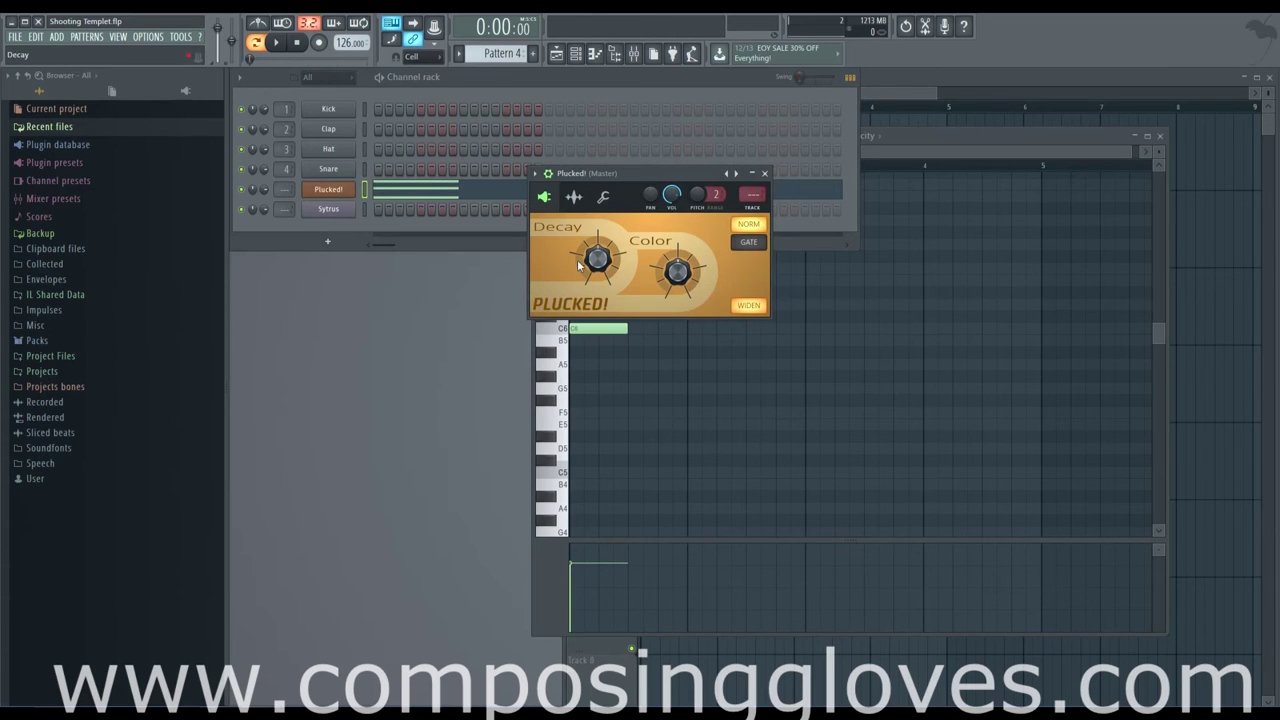
Step: Open the Sytrus channel's piano roll and place a C6 note at the start of bar 1, over the ghost chord
{"action": "left_click", "coordinate": [340, 209]}
{"action": "right_click", "coordinate": [356, 205]}
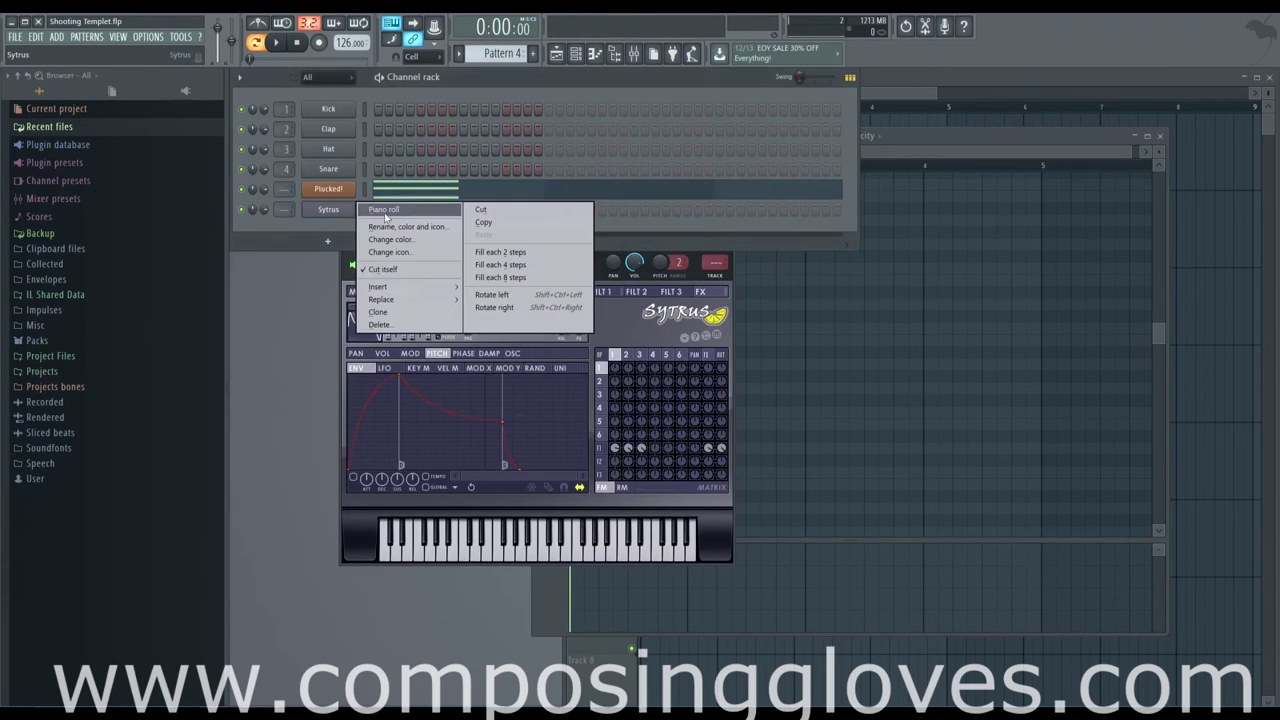
{"action": "left_click", "coordinate": [385, 211]}
{"action": "left_click", "coordinate": [590, 328]}
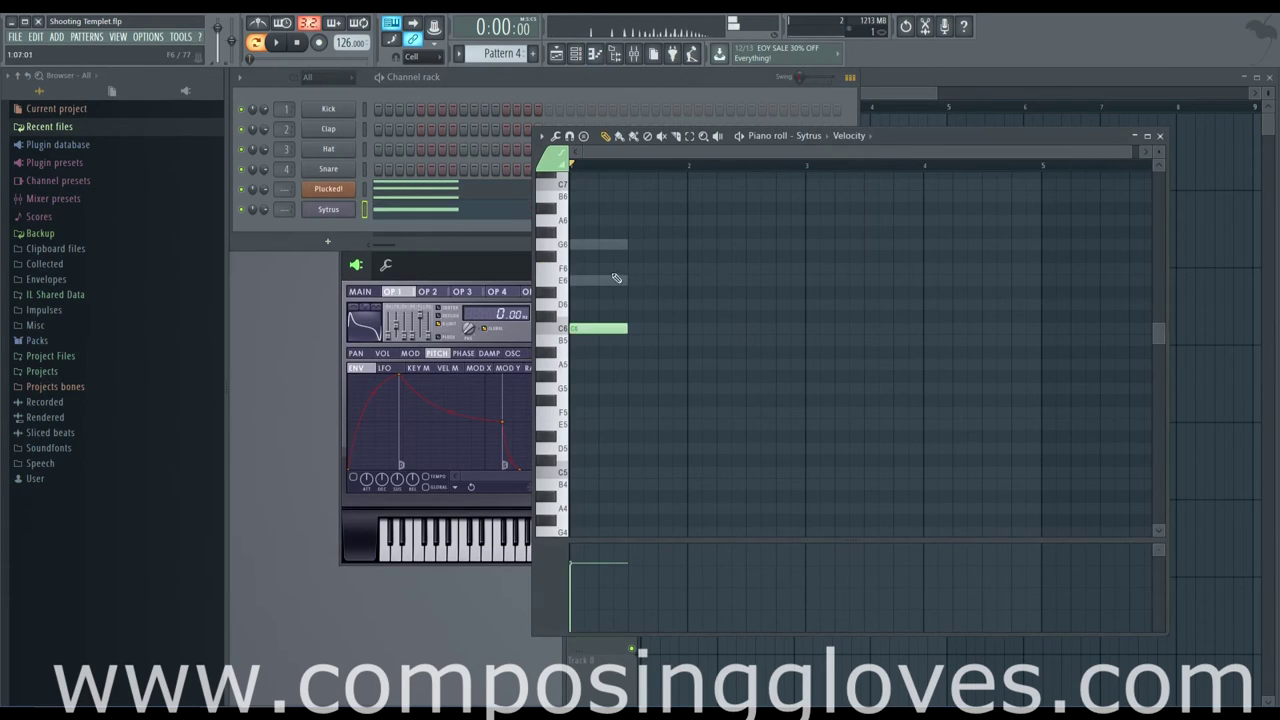
Step: View the piano roll's Helpers options such as Ghost channels, and delete the C6 note from Sytrus
{"action": "left_click", "coordinate": [540, 137]}
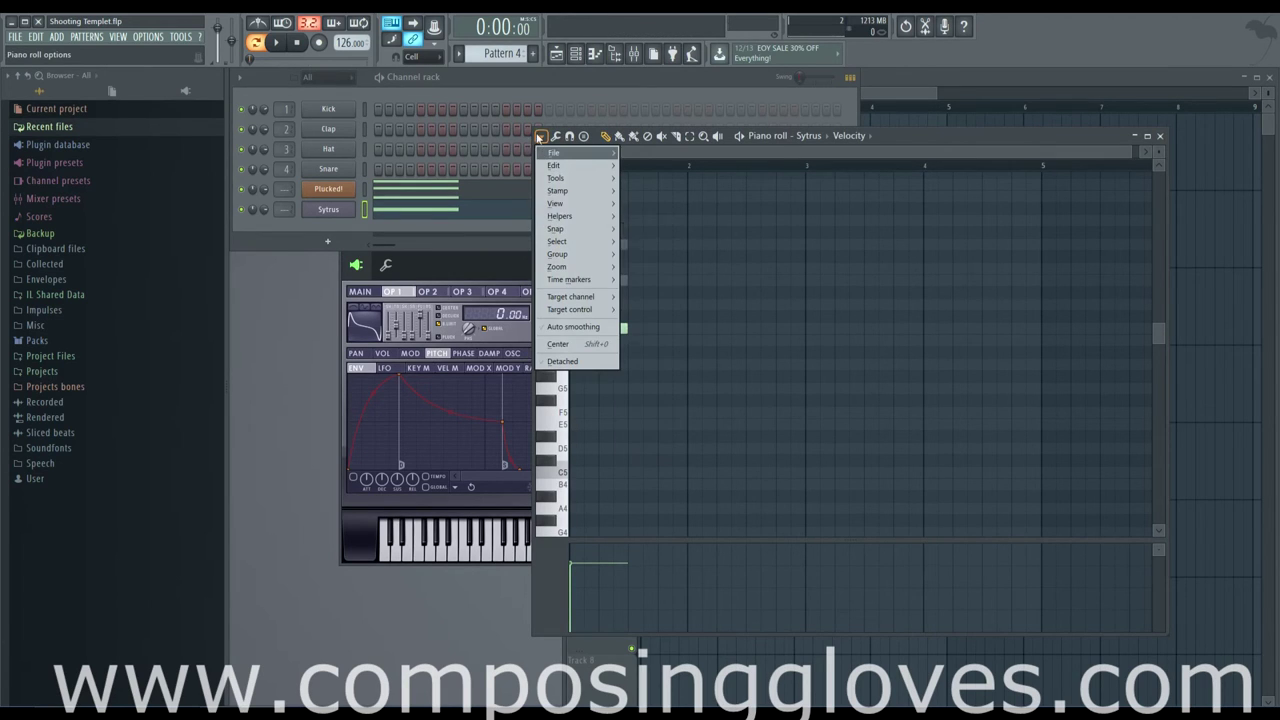
{"action": "mouse_move", "coordinate": [560, 216]}
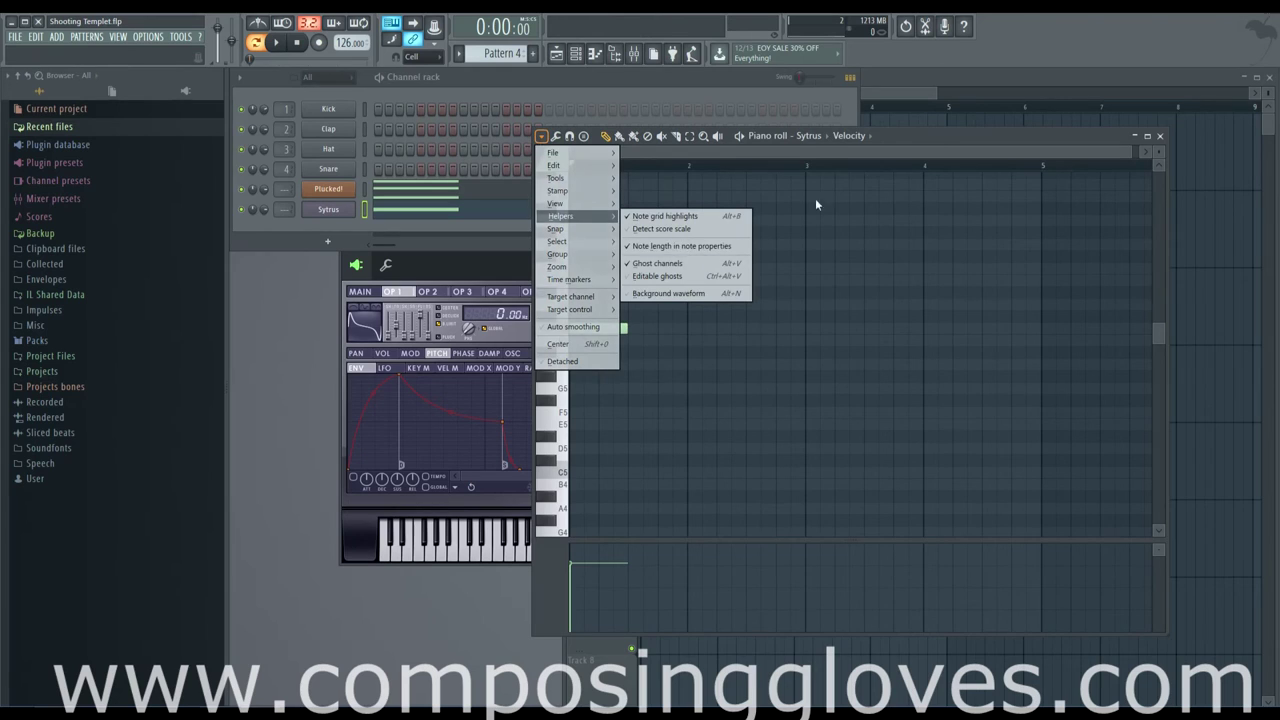
{"action": "left_click", "coordinate": [810, 153]}
{"action": "right_click", "coordinate": [608, 328]}
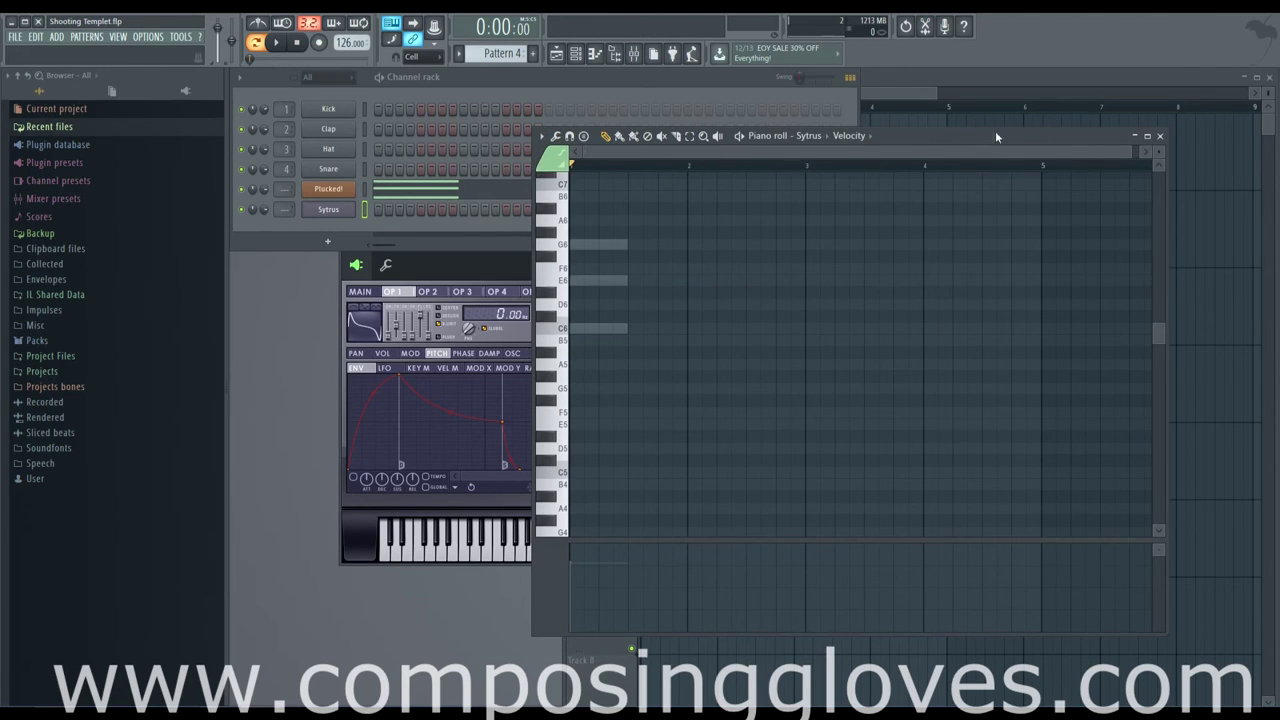
Step: Close the Sytrus piano roll and delete the opening chord from the Plucked! piano roll
{"action": "left_click", "coordinate": [1105, 140]}
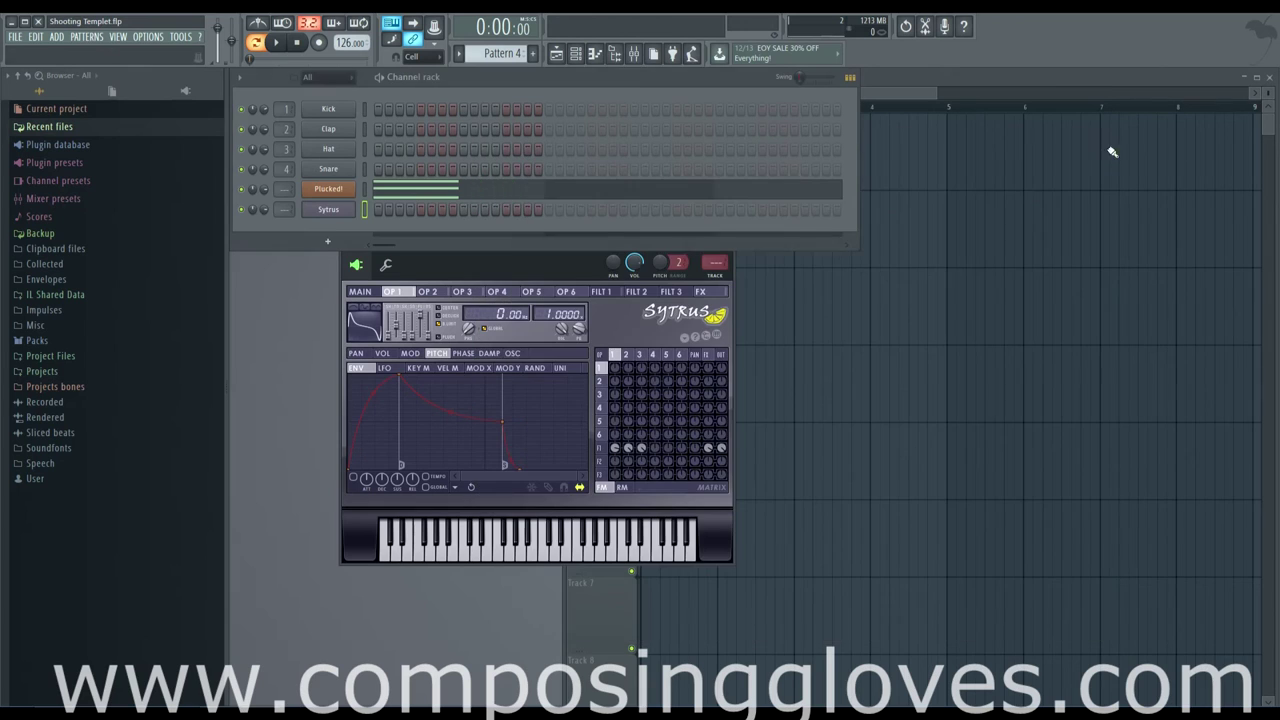
{"action": "left_click", "coordinate": [400, 195]}
{"action": "right_click", "coordinate": [568, 250]}
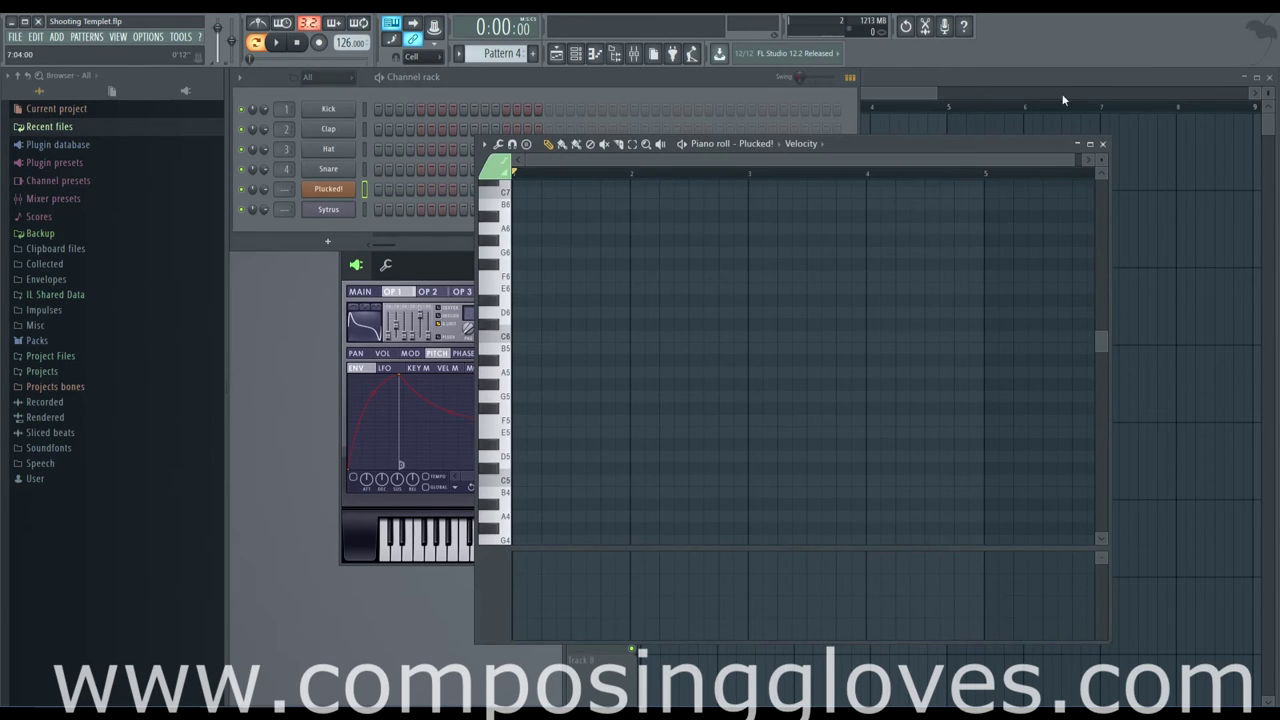
Step: Bring the playlist forward, show the mixer, and reposition it over the playlist beside the channel rack
{"action": "left_click", "coordinate": [927, 101]}
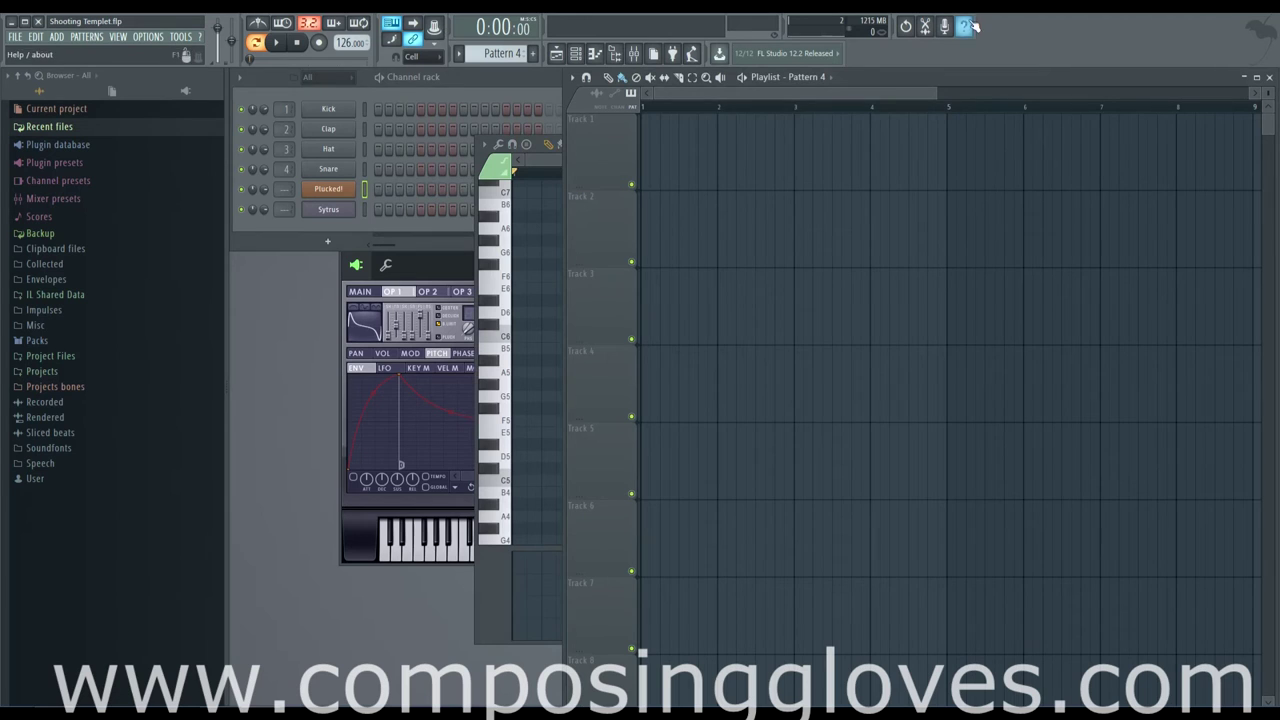
{"action": "left_click", "coordinate": [636, 53]}
{"action": "left_click_drag", "start_coordinate": [681, 224], "coordinate": [707, 188]}
{"action": "left_click", "coordinate": [636, 53]}
{"action": "left_click", "coordinate": [636, 53]}
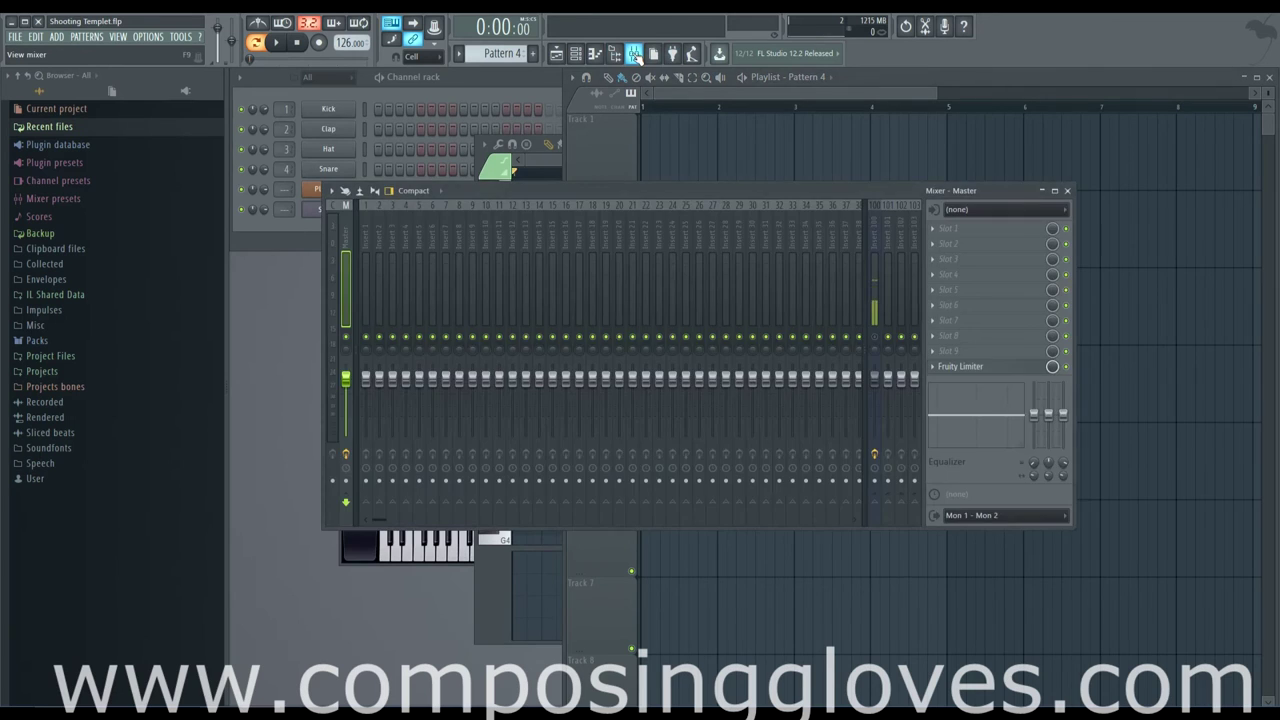
{"action": "left_click", "coordinate": [636, 53]}
{"action": "left_click", "coordinate": [636, 53]}
{"action": "left_click_drag", "start_coordinate": [589, 195], "coordinate": [697, 213]}
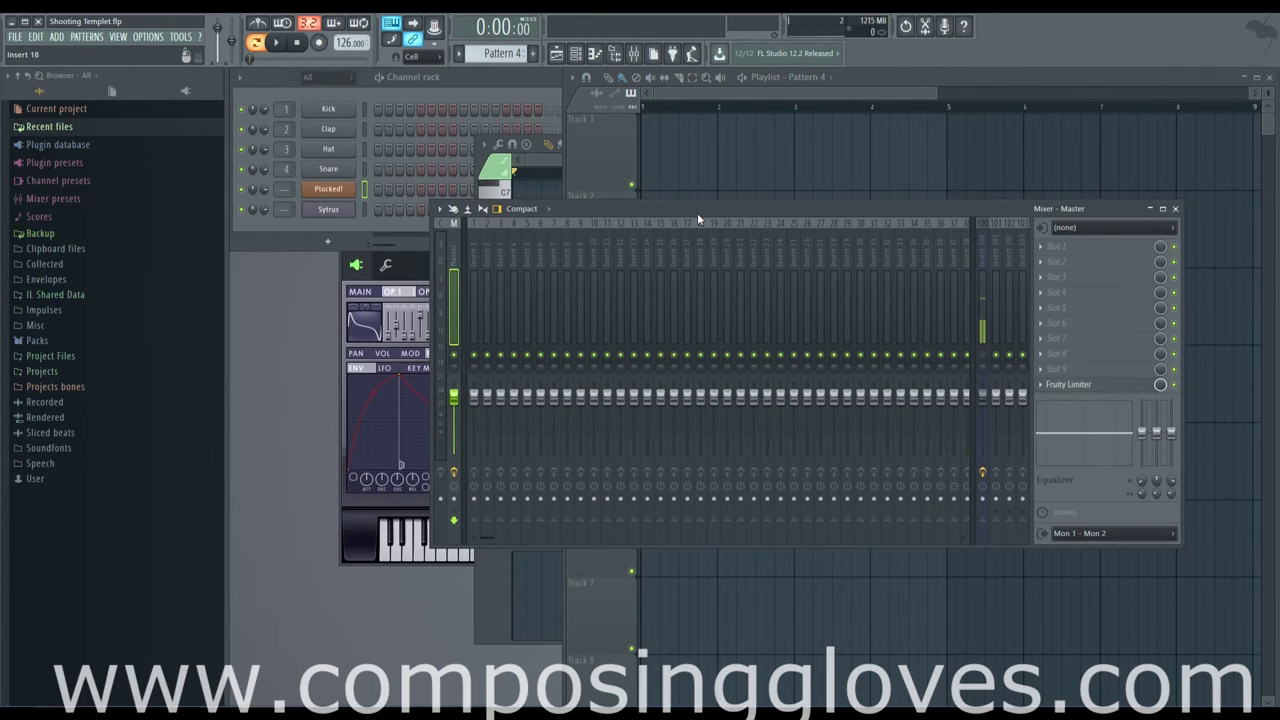
Step: Review the Kick, Clap, Plucked! and Sytrus channels in turn and return to the mixer
{"action": "left_click", "coordinate": [338, 109]}
{"action": "left_click", "coordinate": [335, 129]}
{"action": "left_click", "coordinate": [330, 189]}
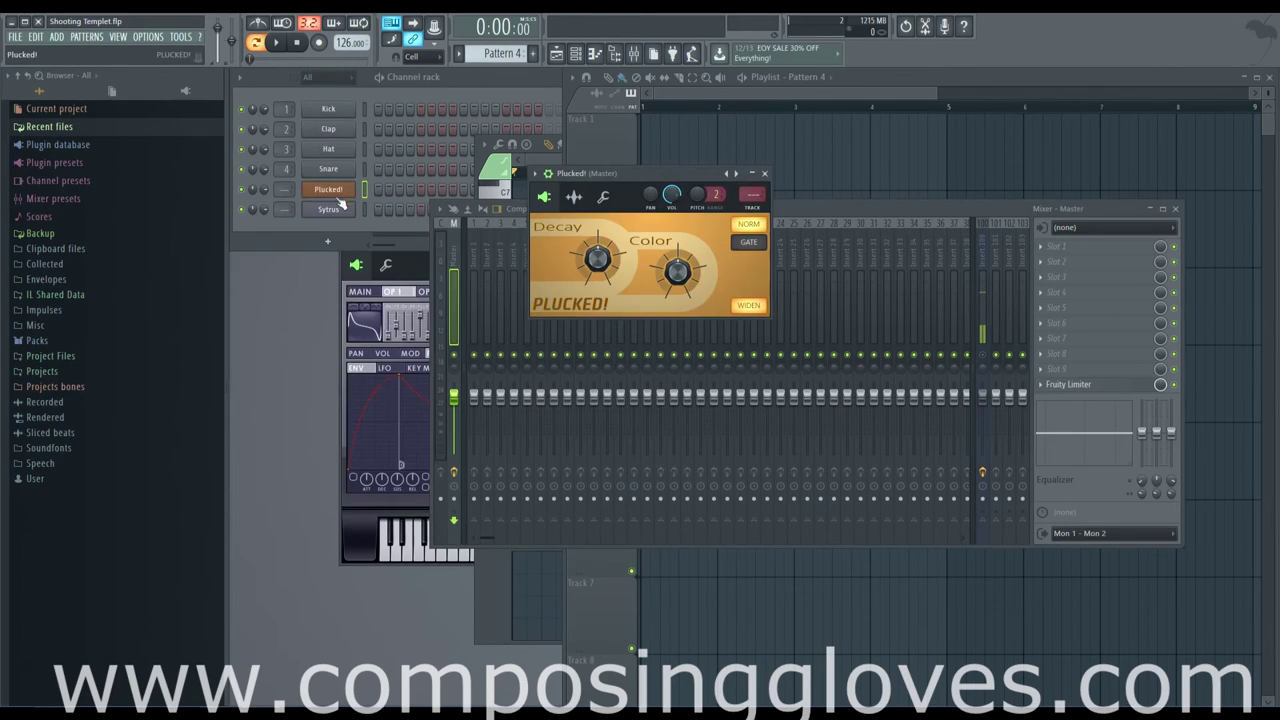
{"action": "left_click", "coordinate": [335, 209]}
{"action": "left_click", "coordinate": [335, 209]}
{"action": "left_click", "coordinate": [600, 209]}
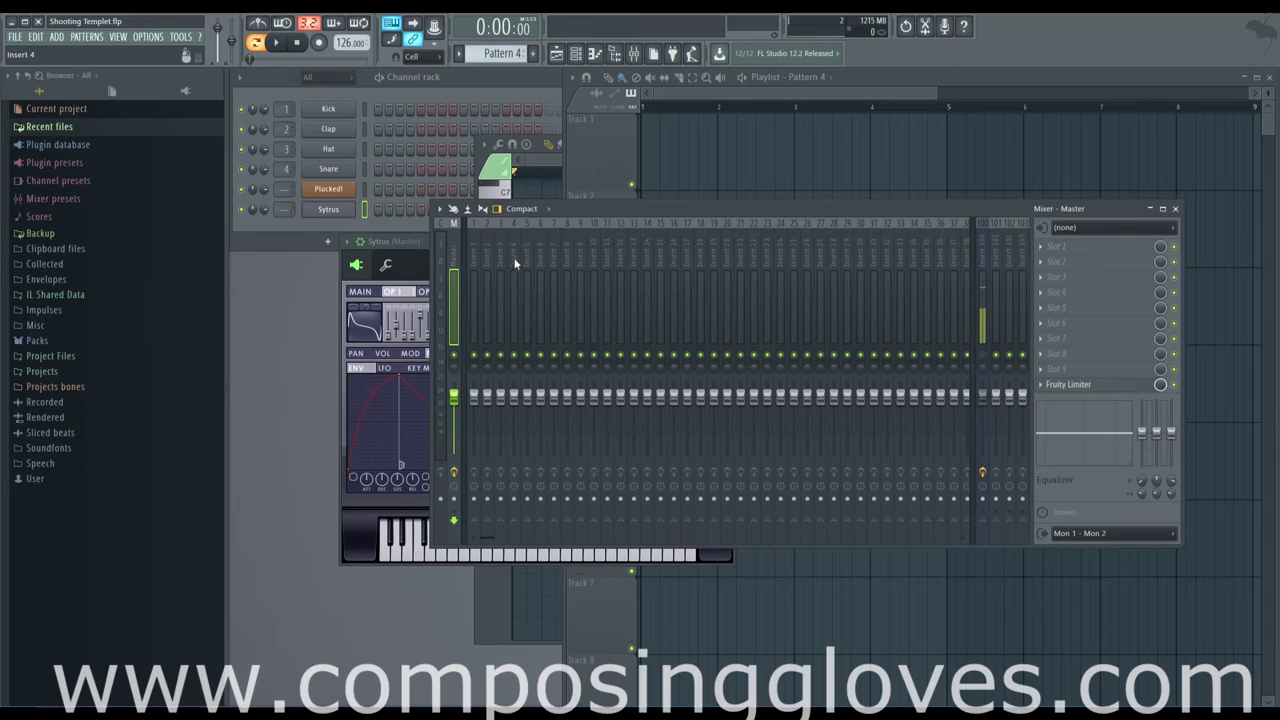
{"action": "left_click", "coordinate": [330, 190]}
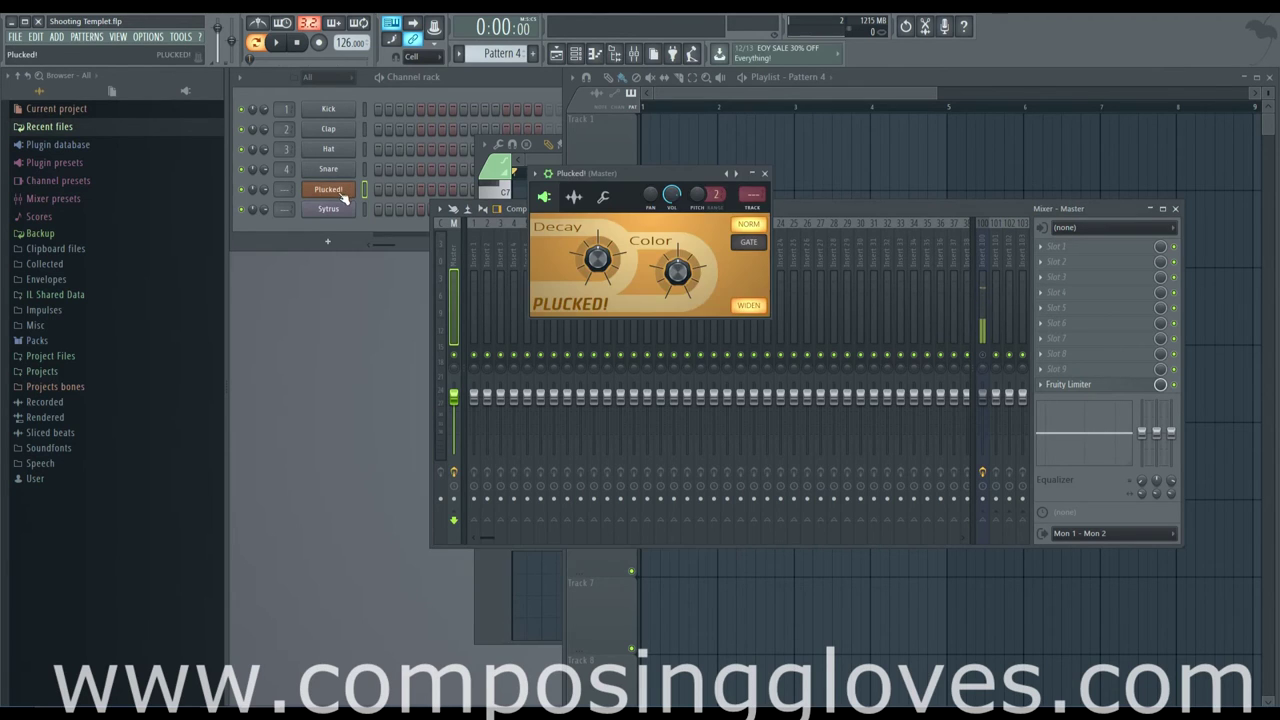
{"action": "left_click", "coordinate": [800, 212]}
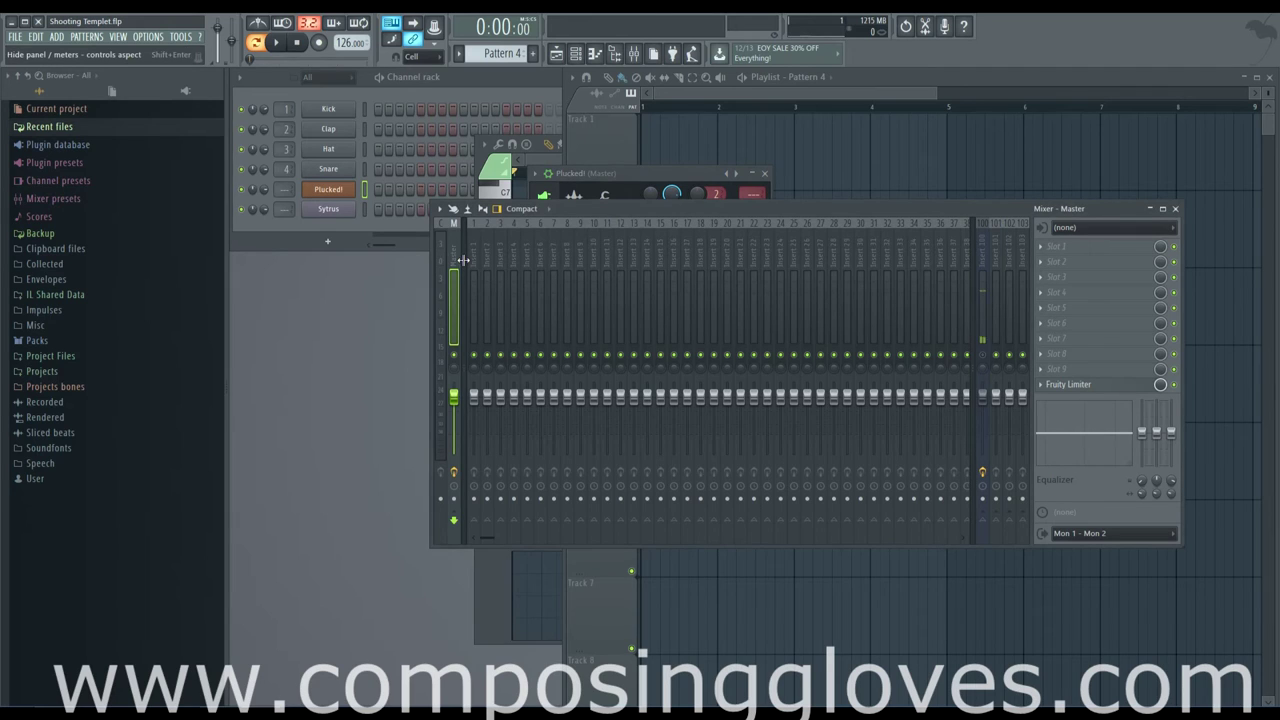
Step: Hide and restore the mixer's Master track section, and browse along the insert tracks
{"action": "left_click", "coordinate": [463, 259]}
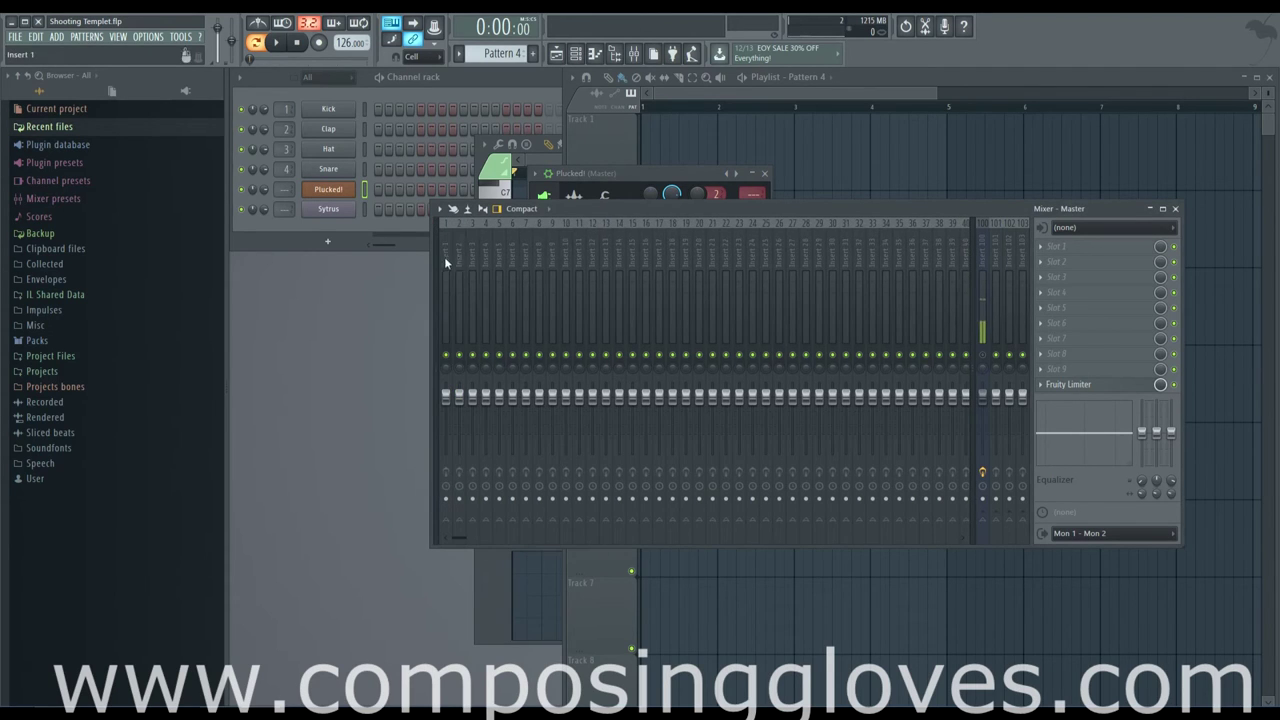
{"action": "left_click", "coordinate": [464, 257]}
{"action": "left_click", "coordinate": [464, 257]}
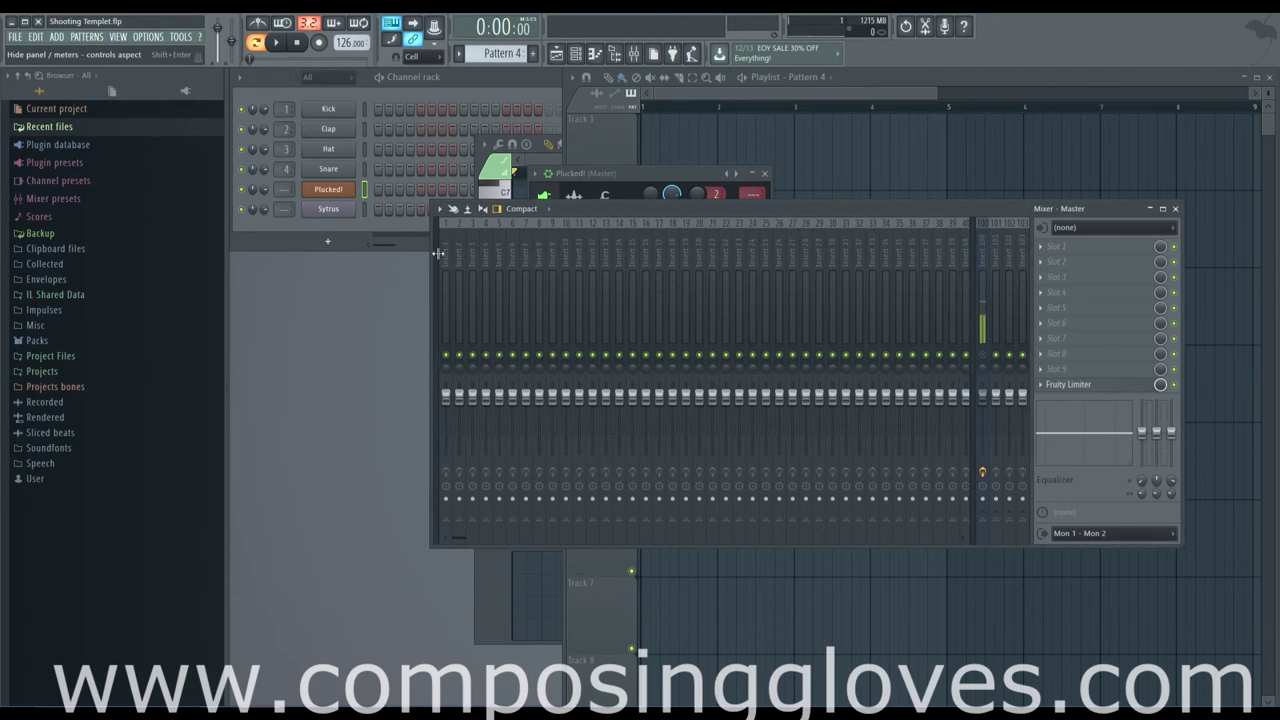
{"action": "left_click", "coordinate": [464, 257]}
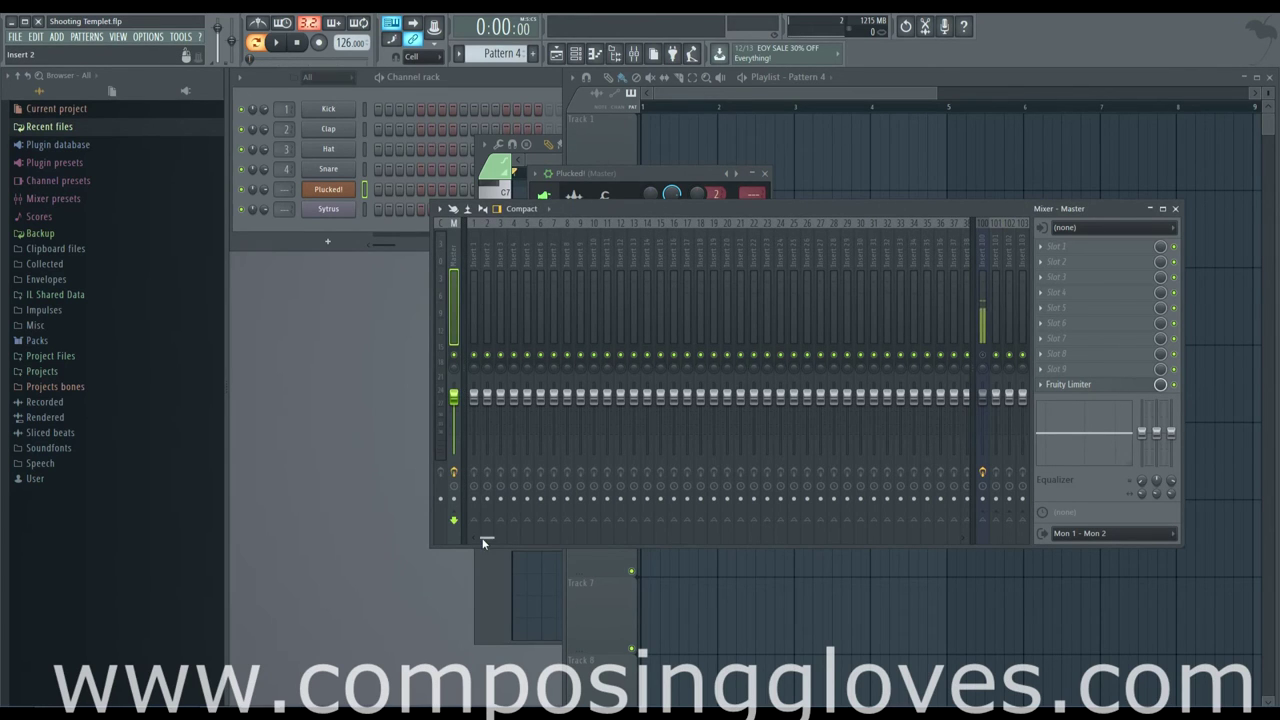
{"action": "mouse_move", "coordinate": [485, 537]}
{"action": "left_mouse_down"}
{"action": "mouse_move", "coordinate": [712, 540]}
{"action": "mouse_move", "coordinate": [506, 532]}
{"action": "left_mouse_up"}
{"action": "left_click", "coordinate": [645, 399]}
{"action": "scroll", "coordinate": [652, 408], "scroll_direction": "up", "scroll_amount": 2}
Step: Show the Plucked! window, lower the mixer's Master fader, and bring it back to about its starting level
{"action": "left_click", "coordinate": [328, 190]}
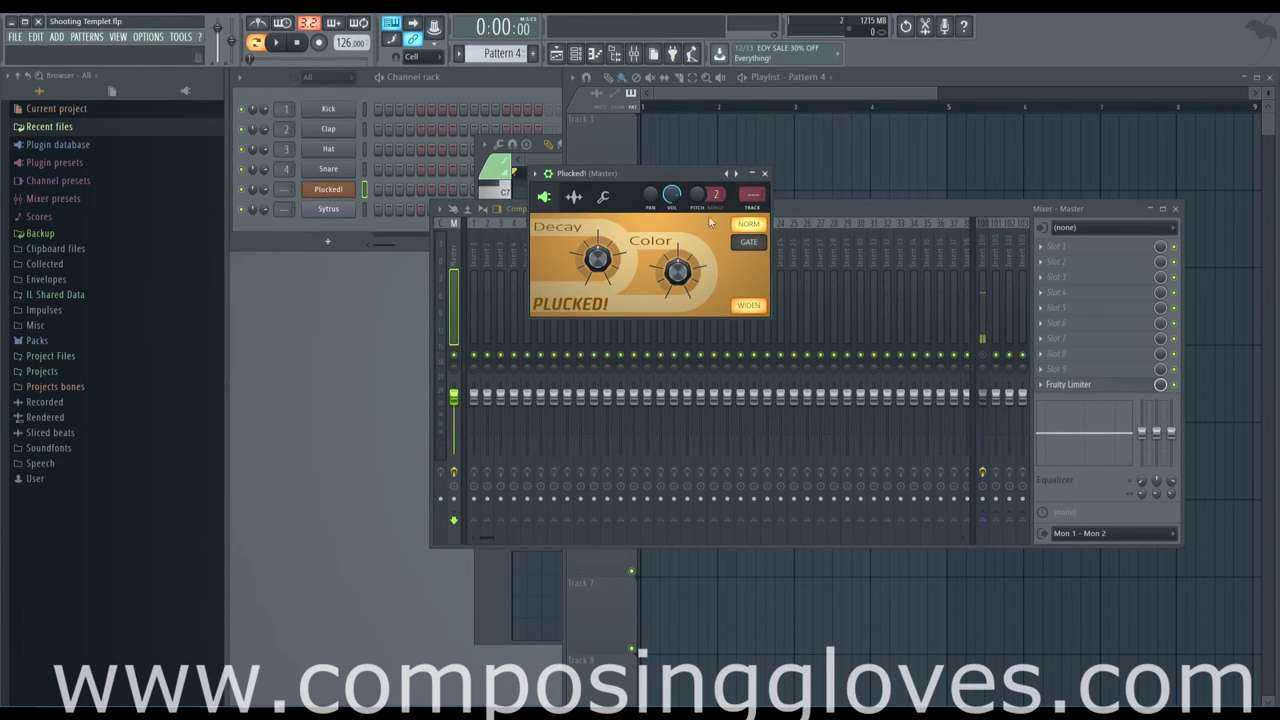
{"action": "left_click", "coordinate": [465, 373]}
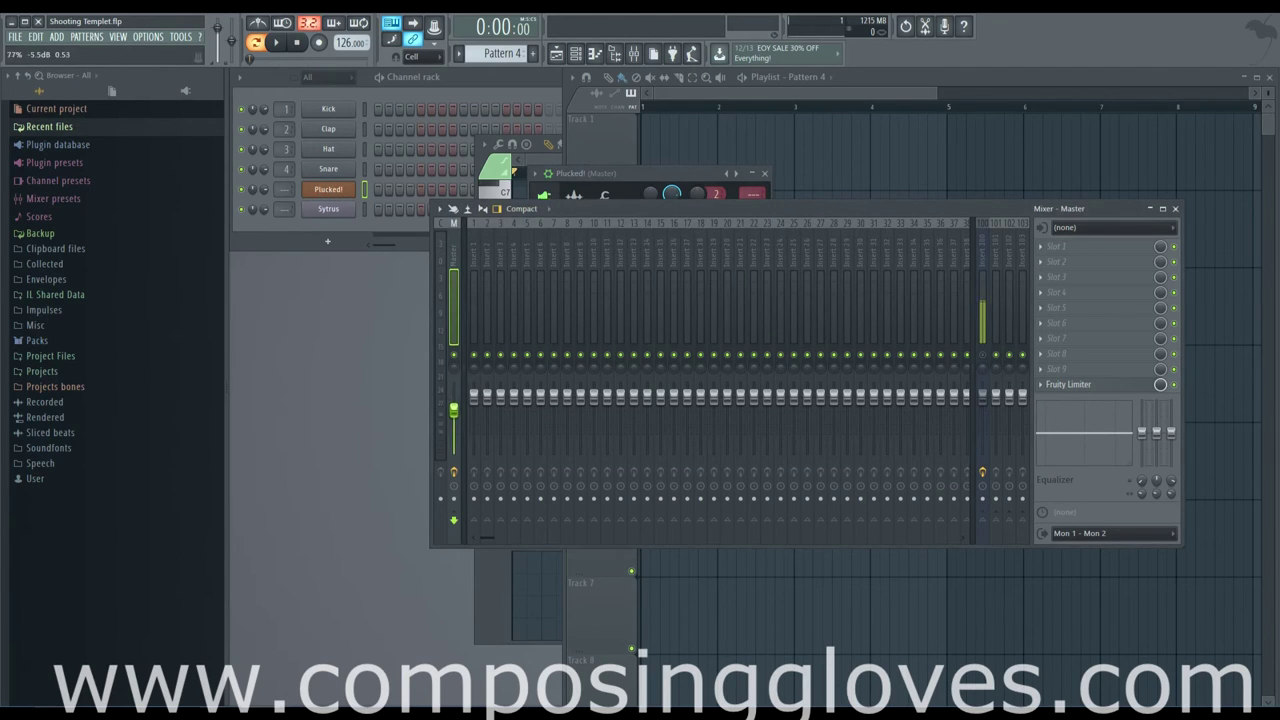
{"action": "left_click_drag", "start_coordinate": [453, 397], "coordinate": [453, 399]}
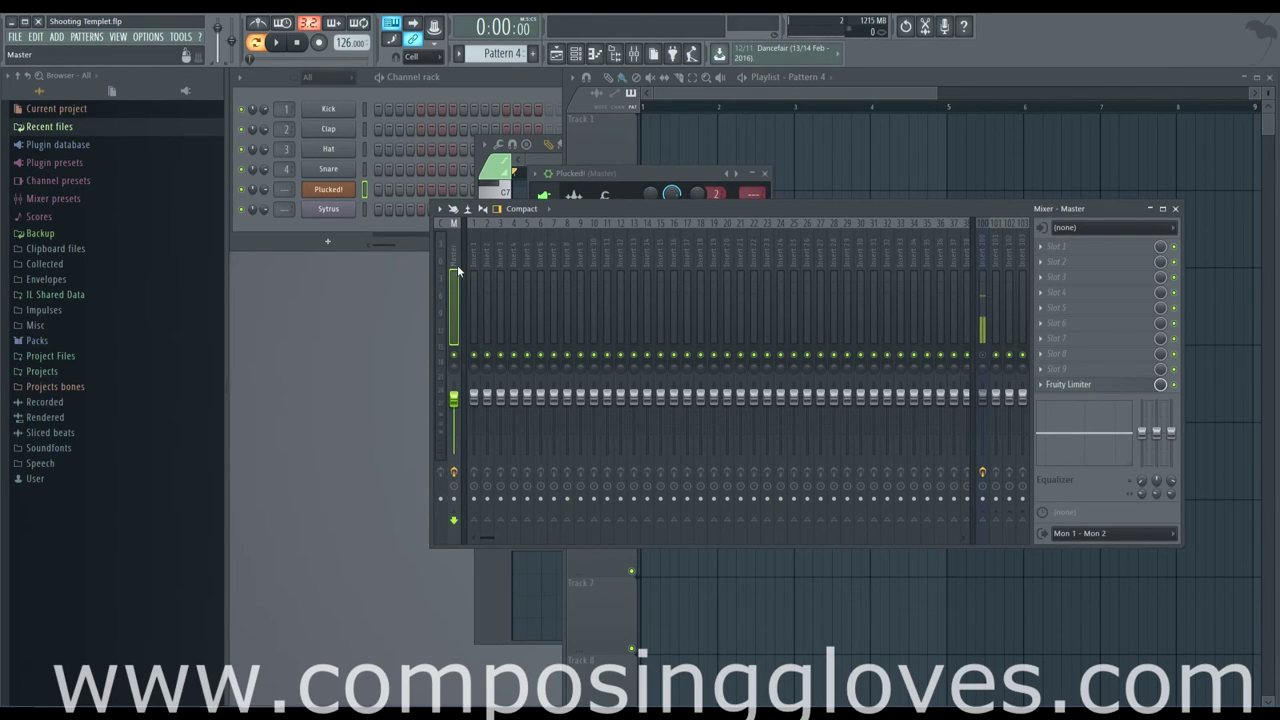
Step: Compare the Plucked! plugin window with the mixer's Master track, ending with the mixer in front
{"action": "left_click", "coordinate": [340, 191]}
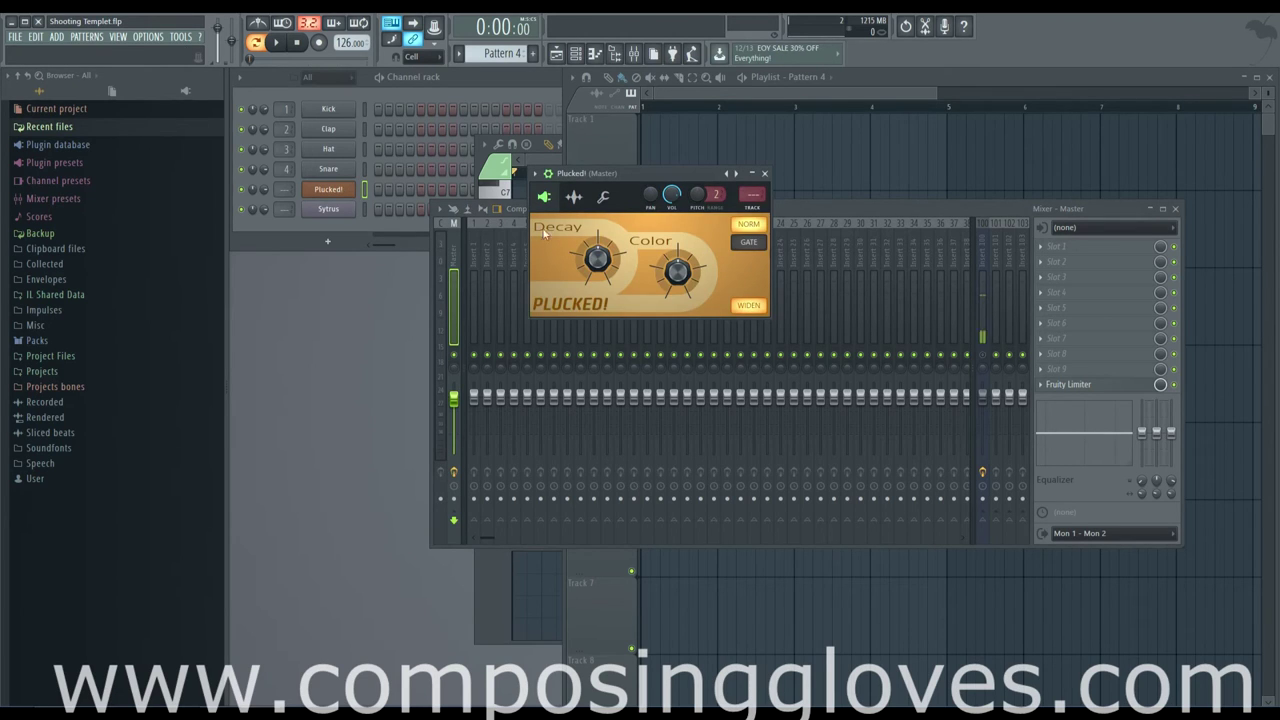
{"action": "left_click", "coordinate": [836, 207]}
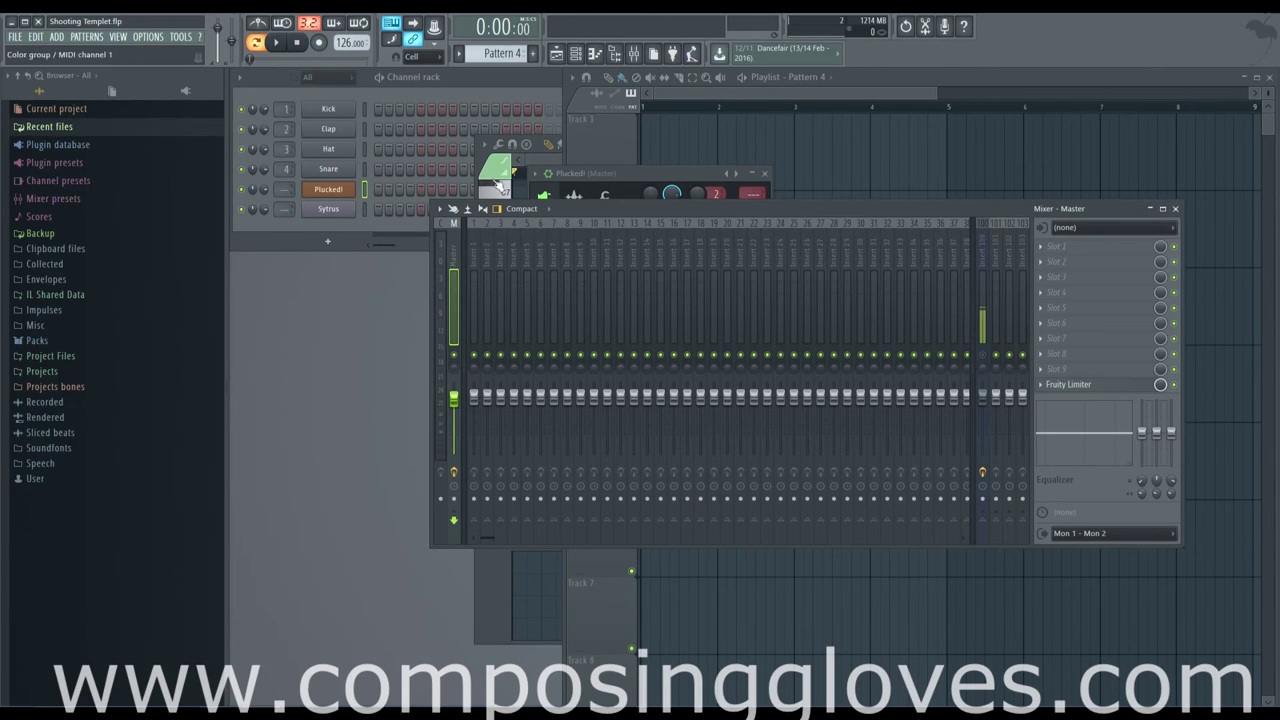
{"action": "left_click", "coordinate": [328, 189]}
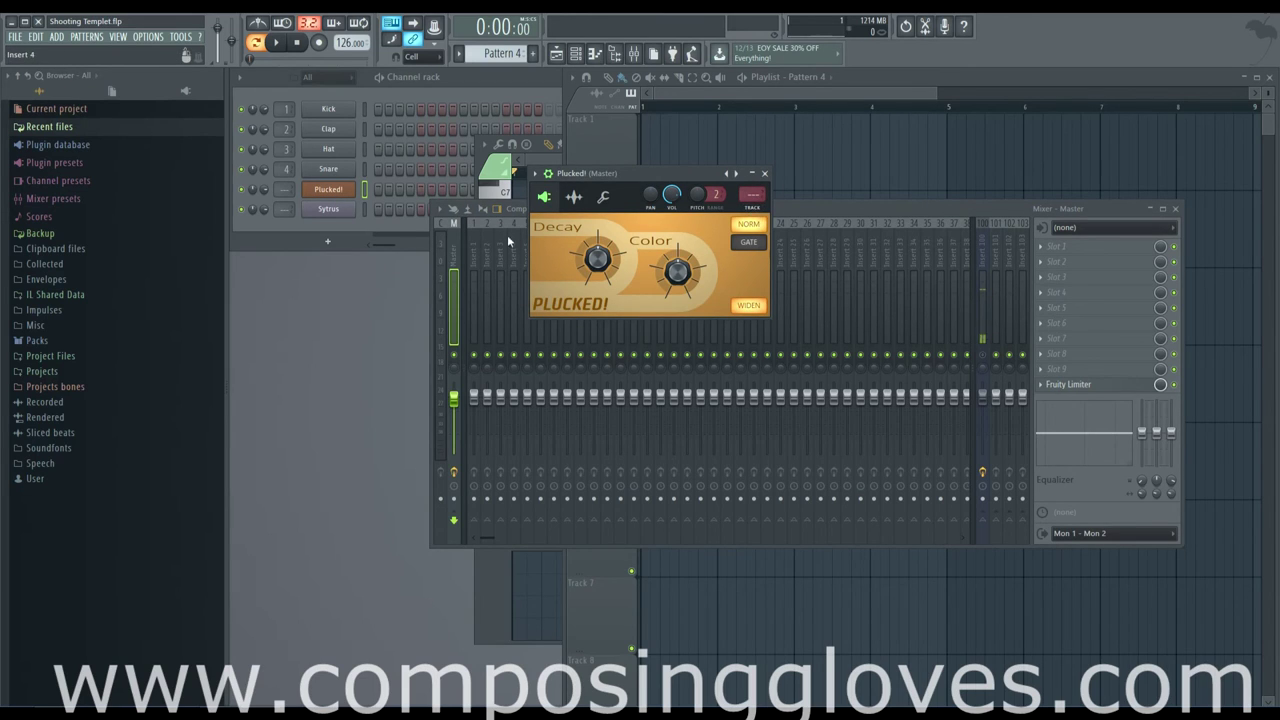
{"action": "left_click", "coordinate": [655, 260]}
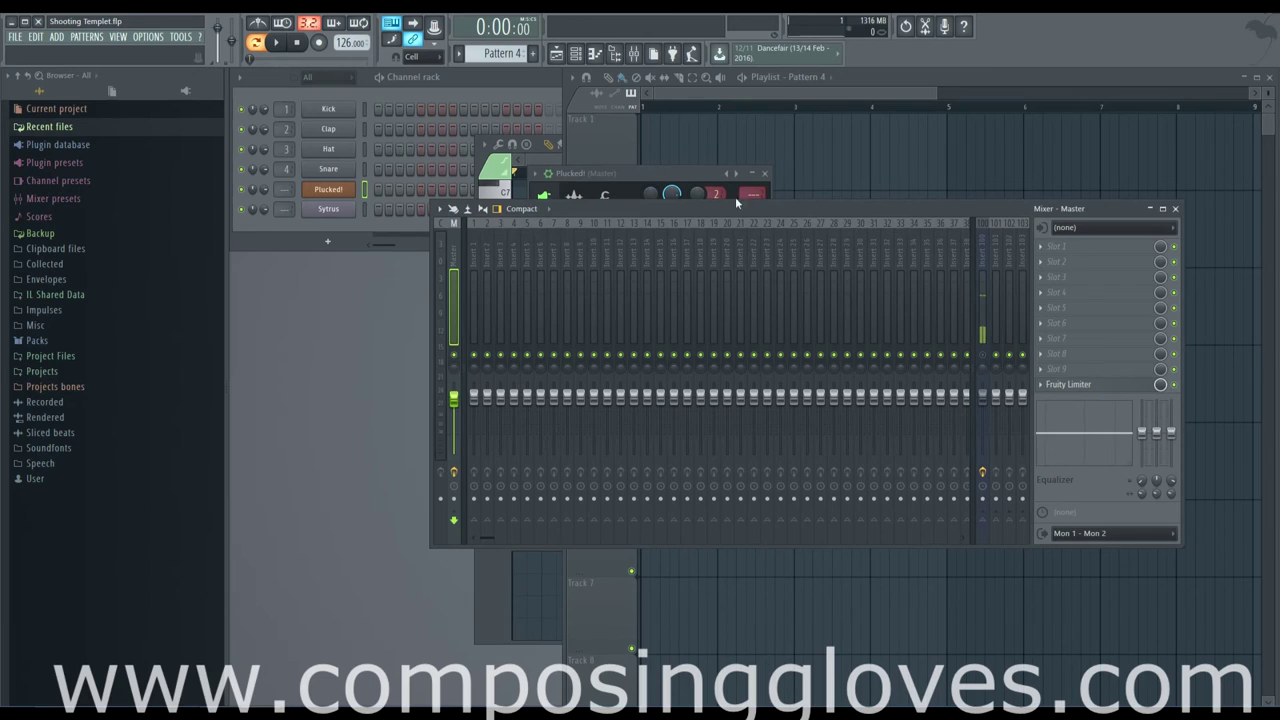
{"action": "left_click", "coordinate": [676, 178]}
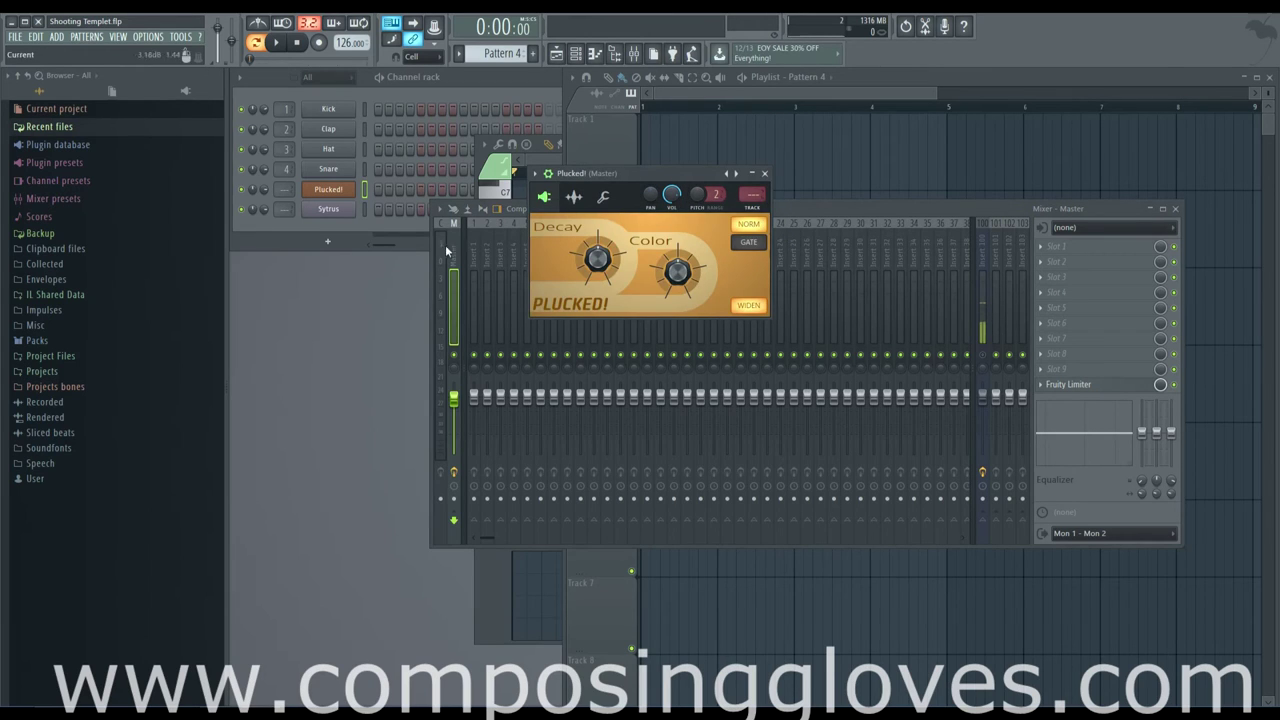
{"action": "left_click", "coordinate": [810, 206]}
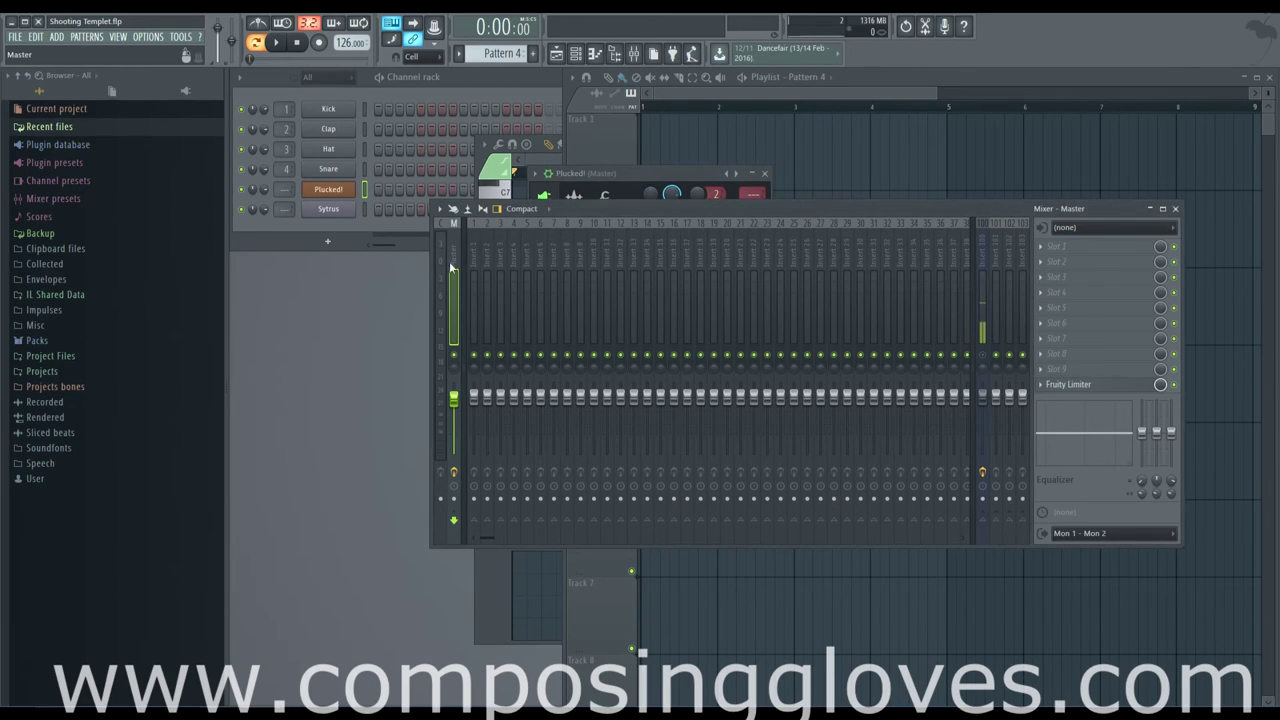
Step: Route the Plucked! channel to mixer insert 6, and return its routing to Master
{"action": "scroll", "coordinate": [285, 189], "scroll_direction": "up", "scroll_amount": 5}
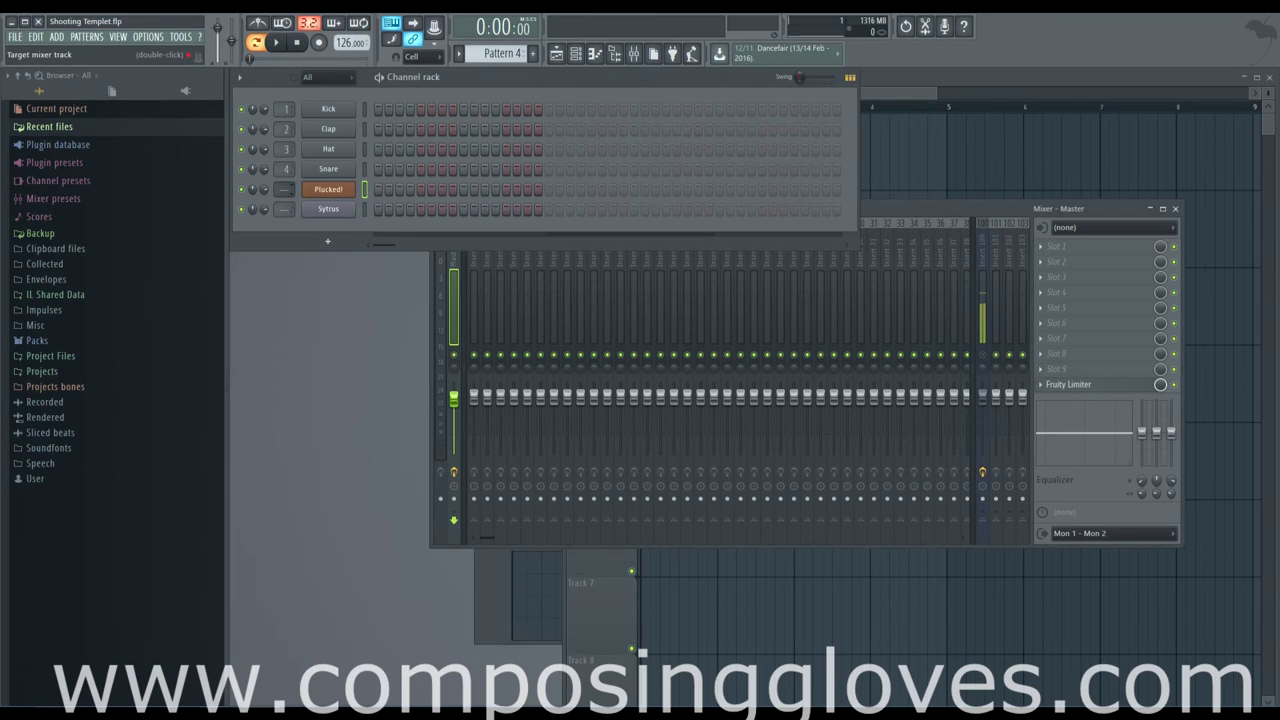
{"action": "scroll", "coordinate": [285, 189], "scroll_direction": "up", "scroll_amount": 13}
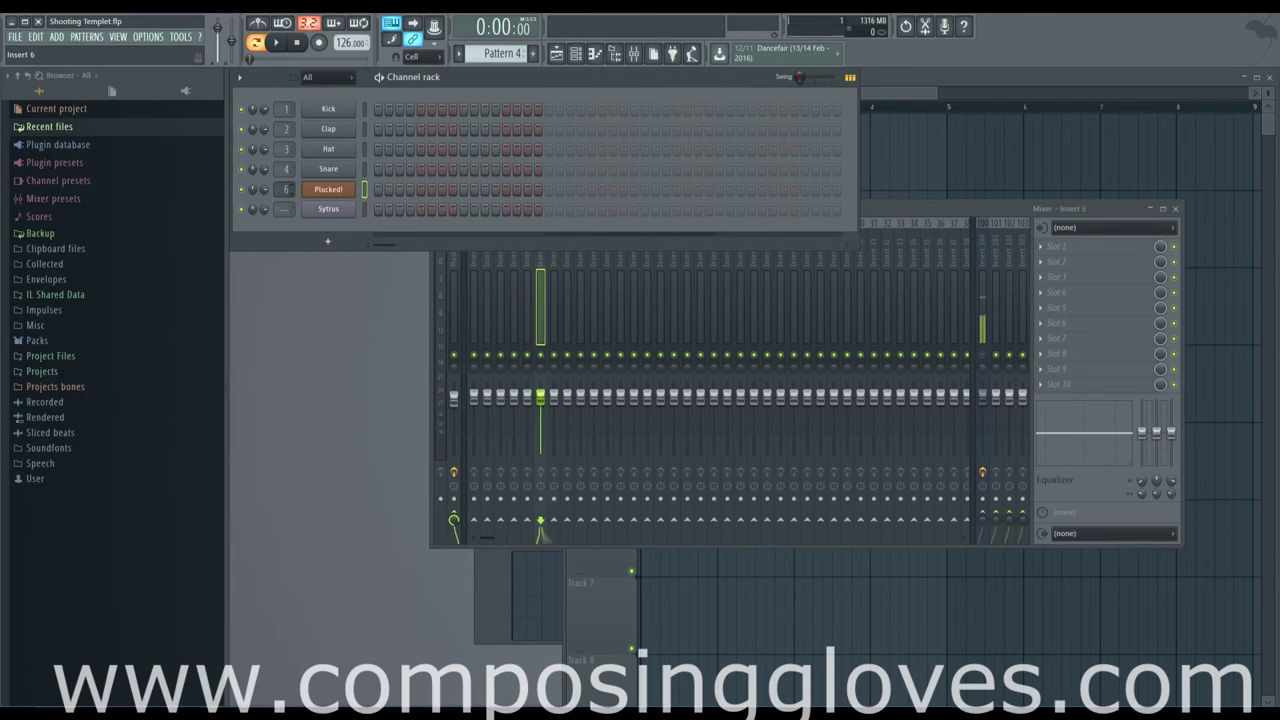
{"action": "scroll", "coordinate": [285, 189], "scroll_direction": "down", "scroll_amount": 18}
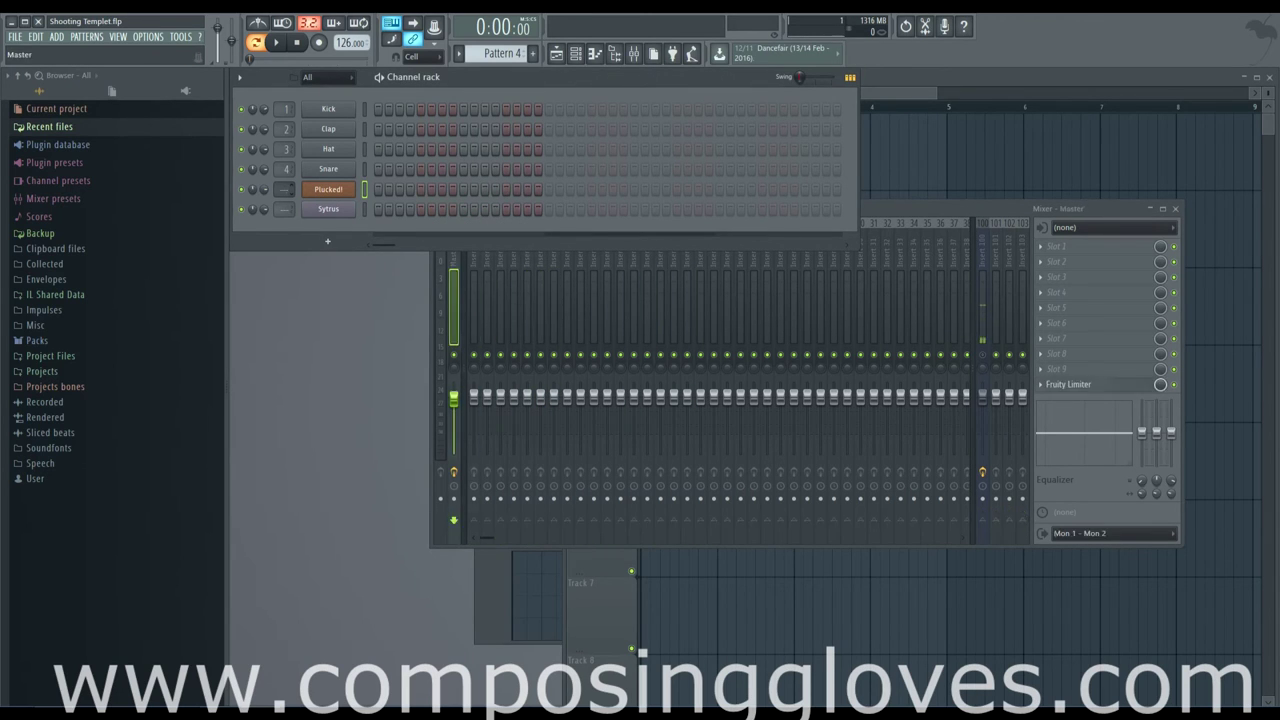
Step: Select the Plucked! channel and link it to mixer track 5, passing on its name and colour
{"action": "left_click", "coordinate": [328, 189]}
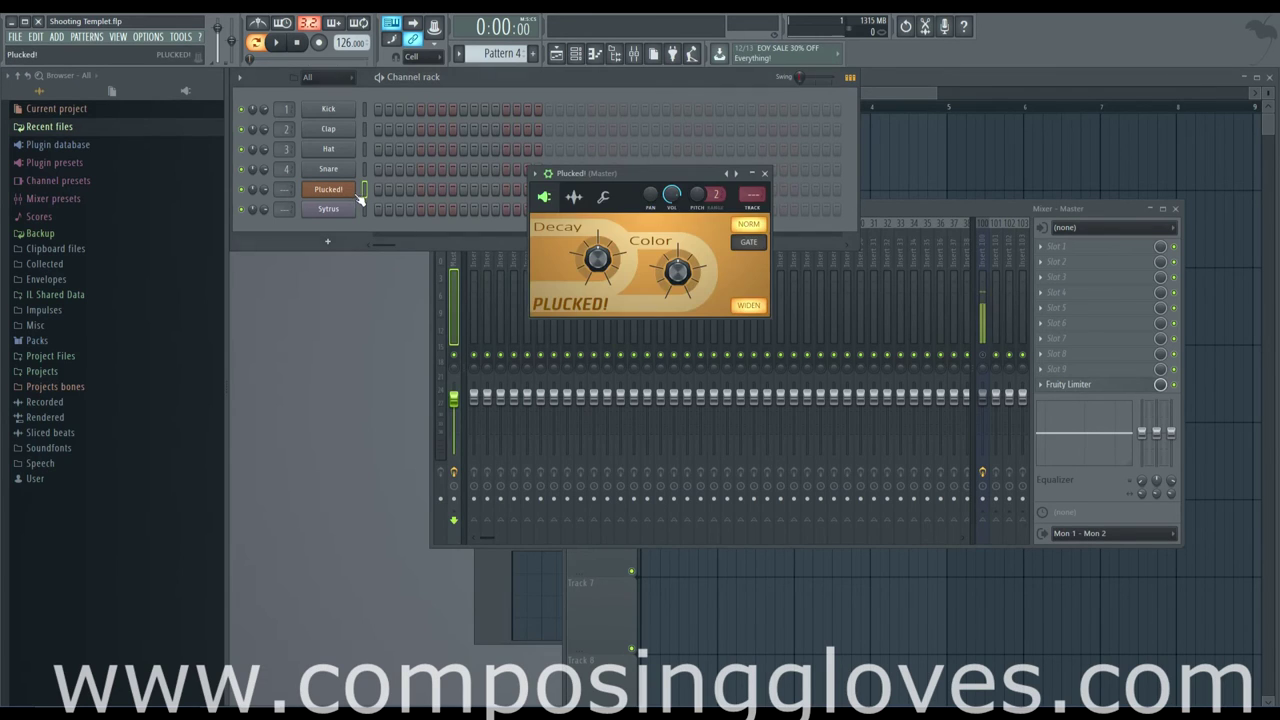
{"action": "key", "text": "ctrl+l"}
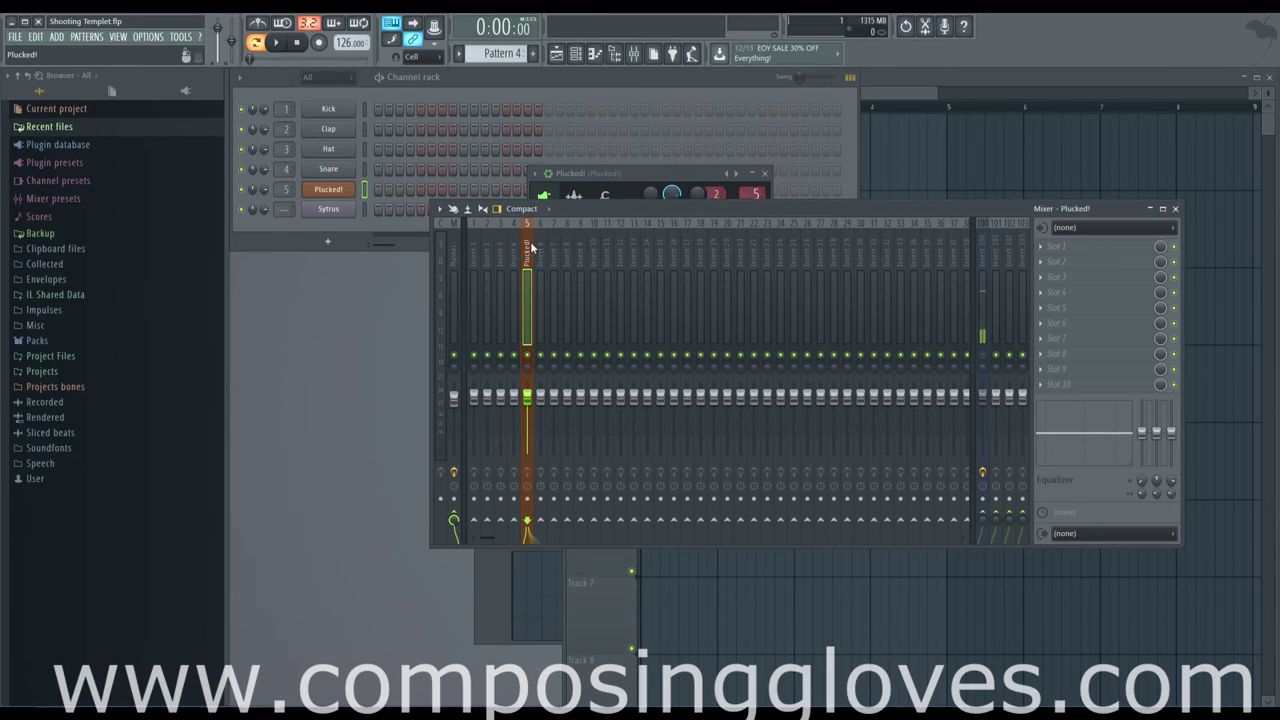
Step: Rename the Plucked! channel as sadg;jasg and give it a green colour
{"action": "right_click", "coordinate": [330, 198]}
{"action": "left_click", "coordinate": [410, 205]}
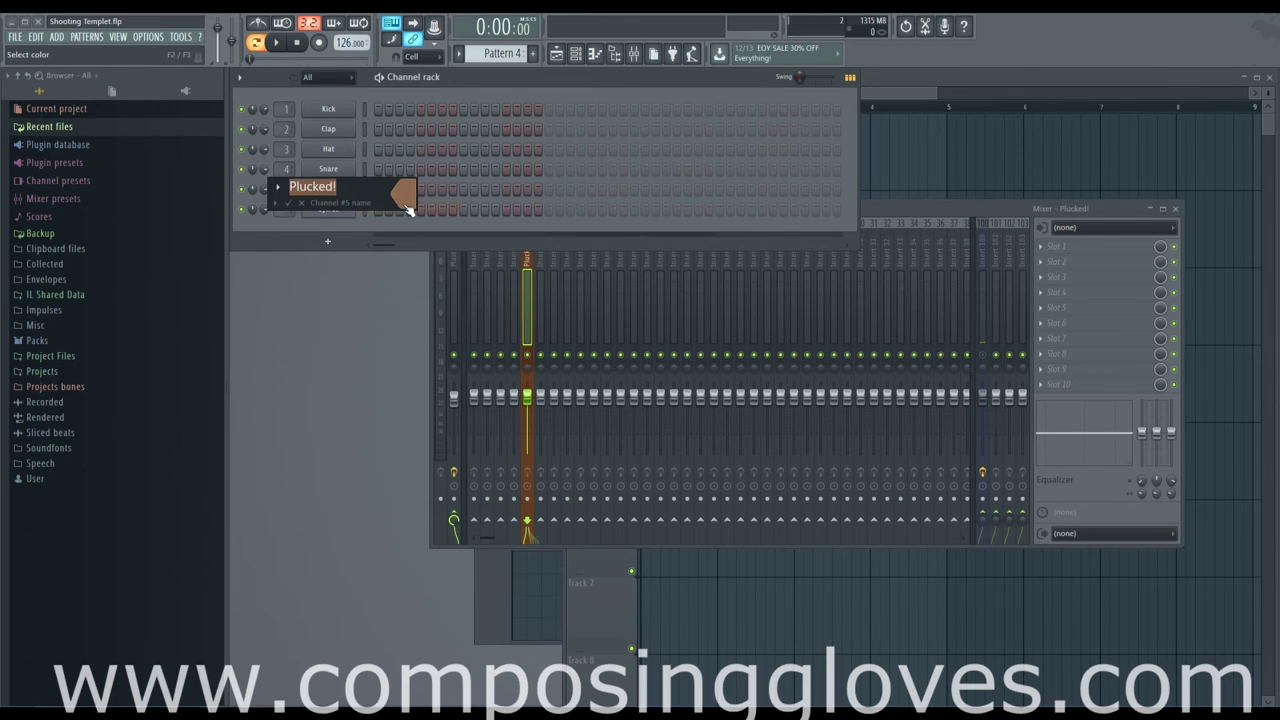
{"action": "type", "text": "sadg;jasg"}
{"action": "left_click", "coordinate": [408, 210]}
{"action": "left_click", "coordinate": [453, 204]}
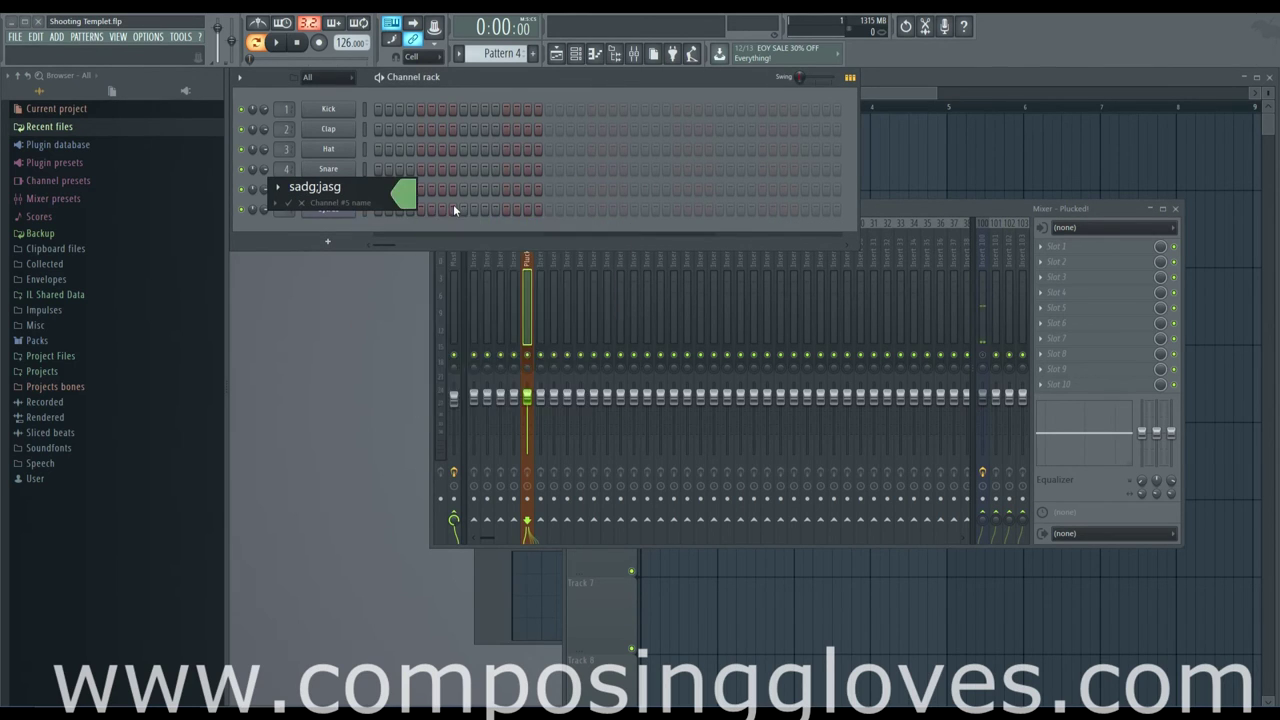
{"action": "key", "text": "Return"}
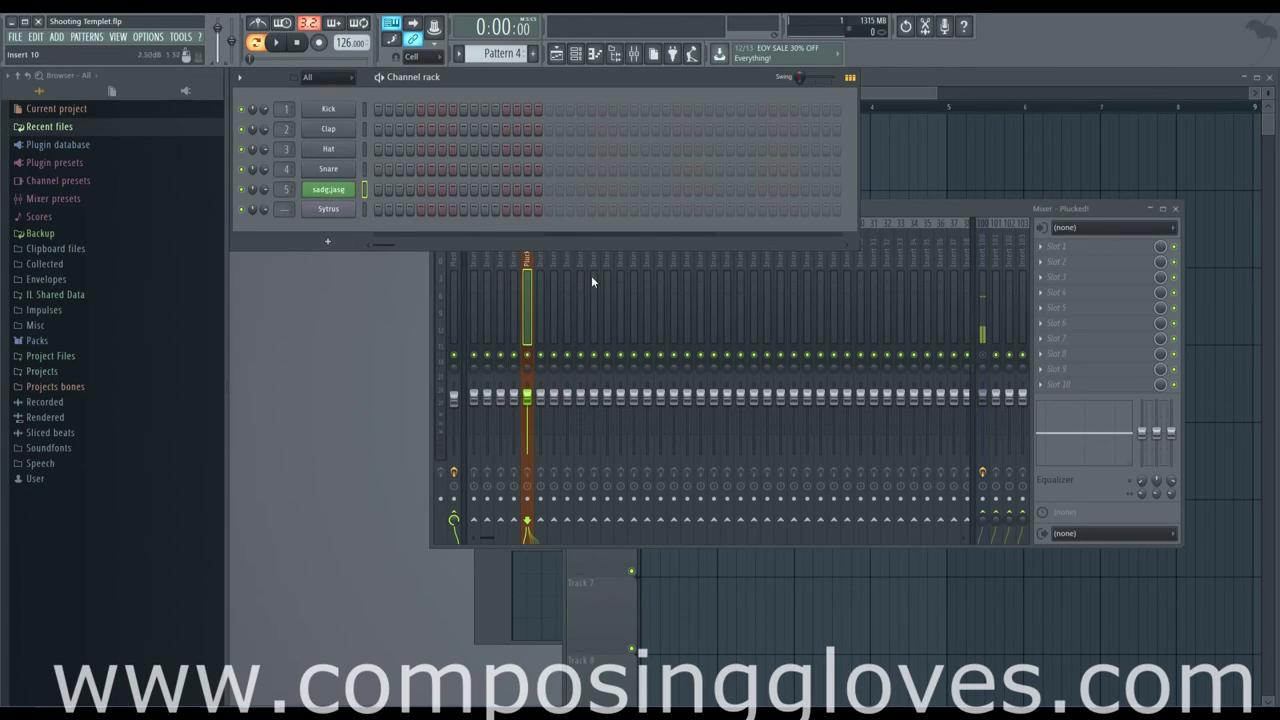
Step: Move the mixer away from the channel rack, and open the sadg;jasg channel's plugin window and place it clear of the mixer
{"action": "left_click", "coordinate": [527, 250]}
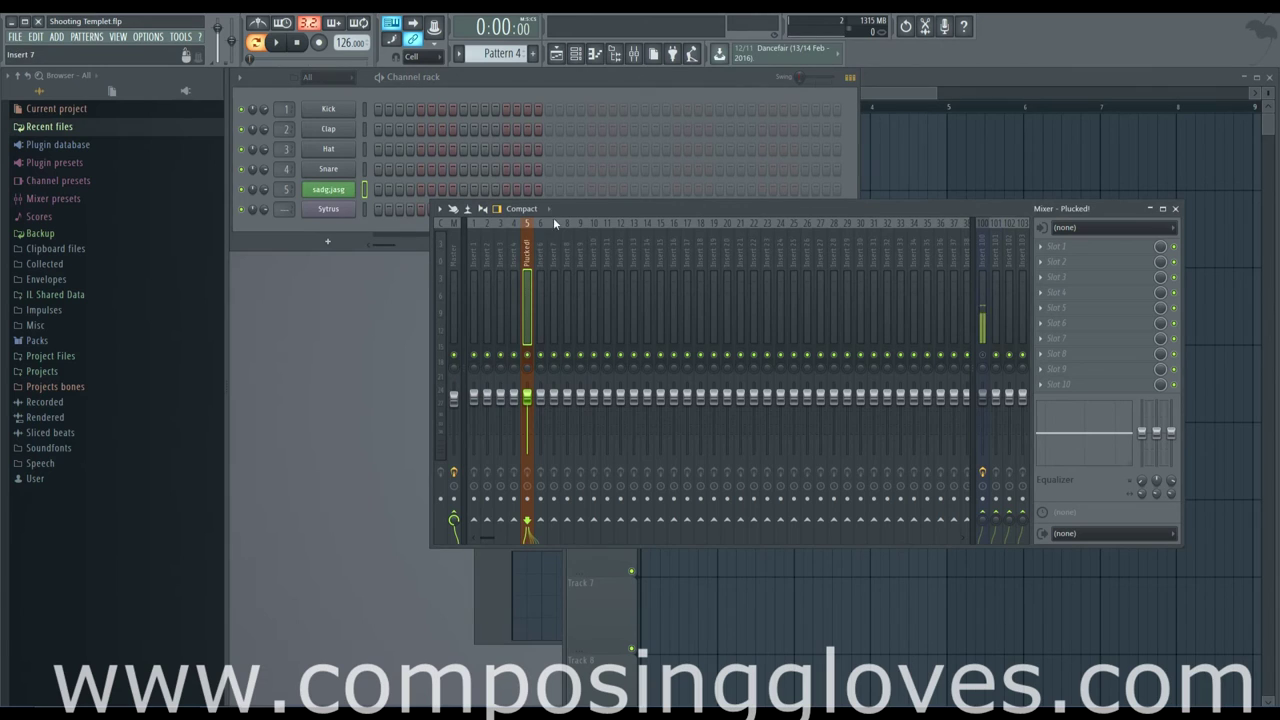
{"action": "left_click_drag", "start_coordinate": [575, 204], "coordinate": [648, 203]}
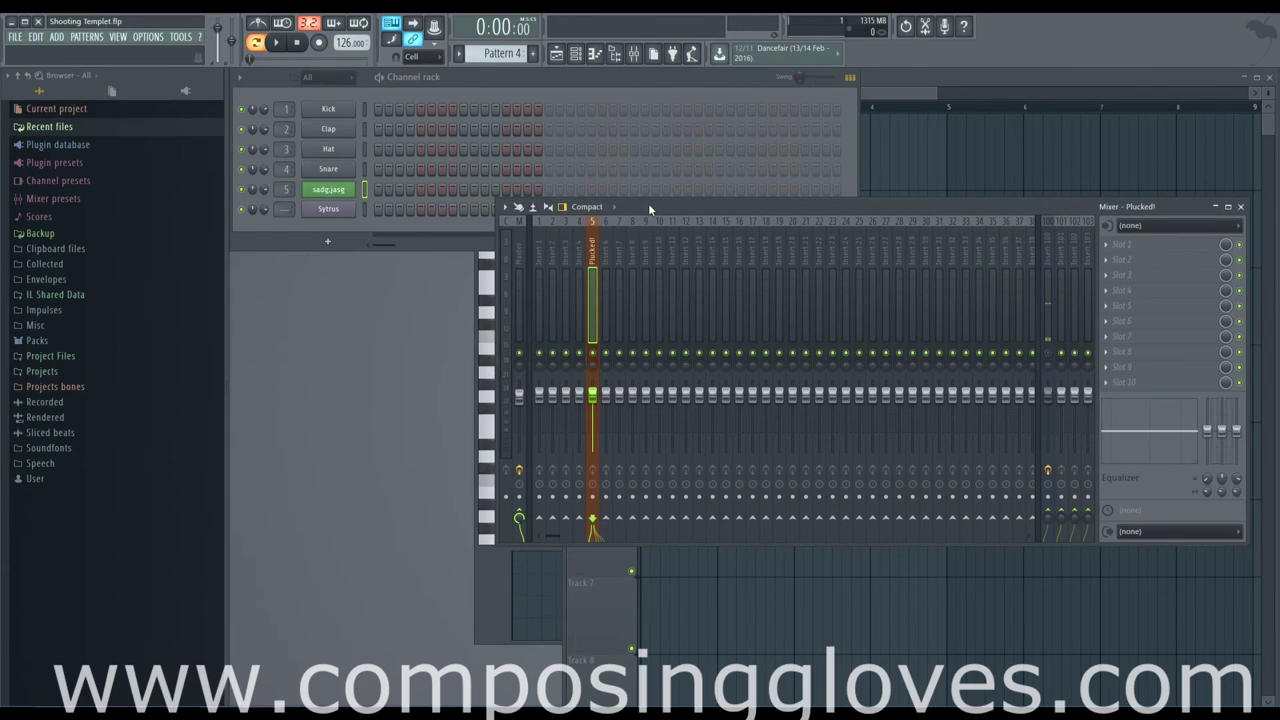
{"action": "left_click", "coordinate": [335, 190]}
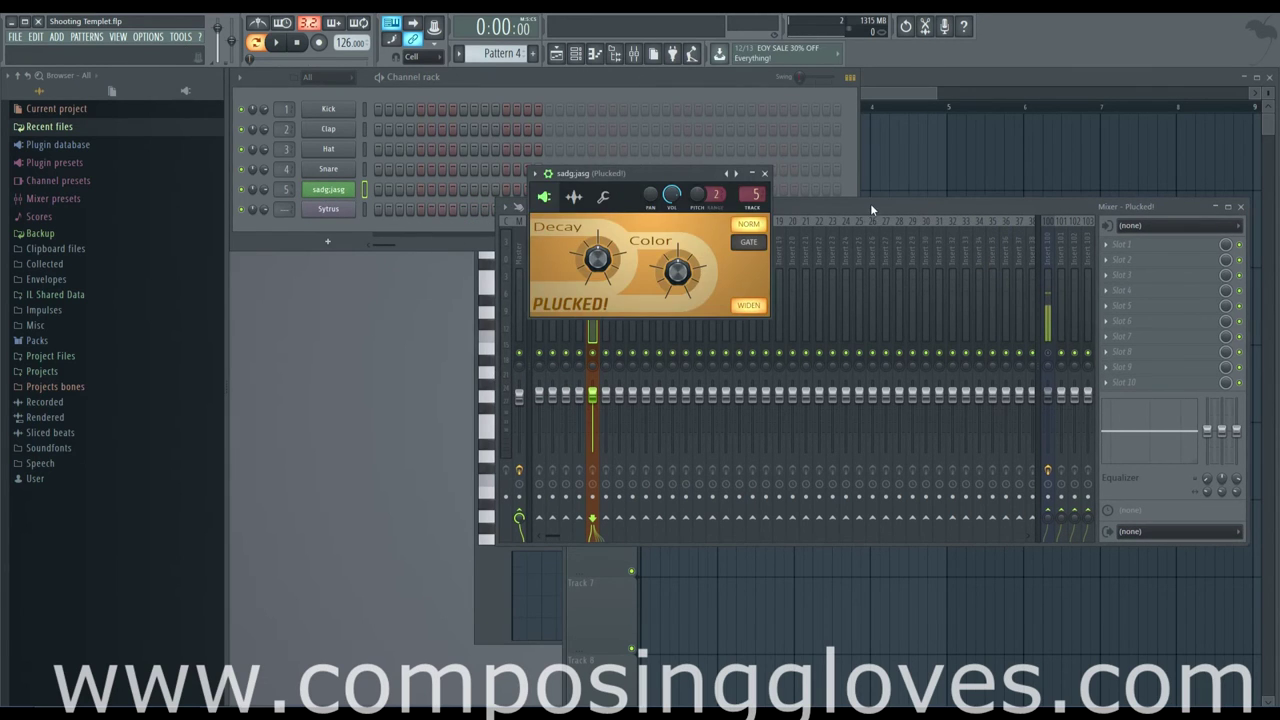
{"action": "left_click_drag", "start_coordinate": [731, 198], "coordinate": [417, 368]}
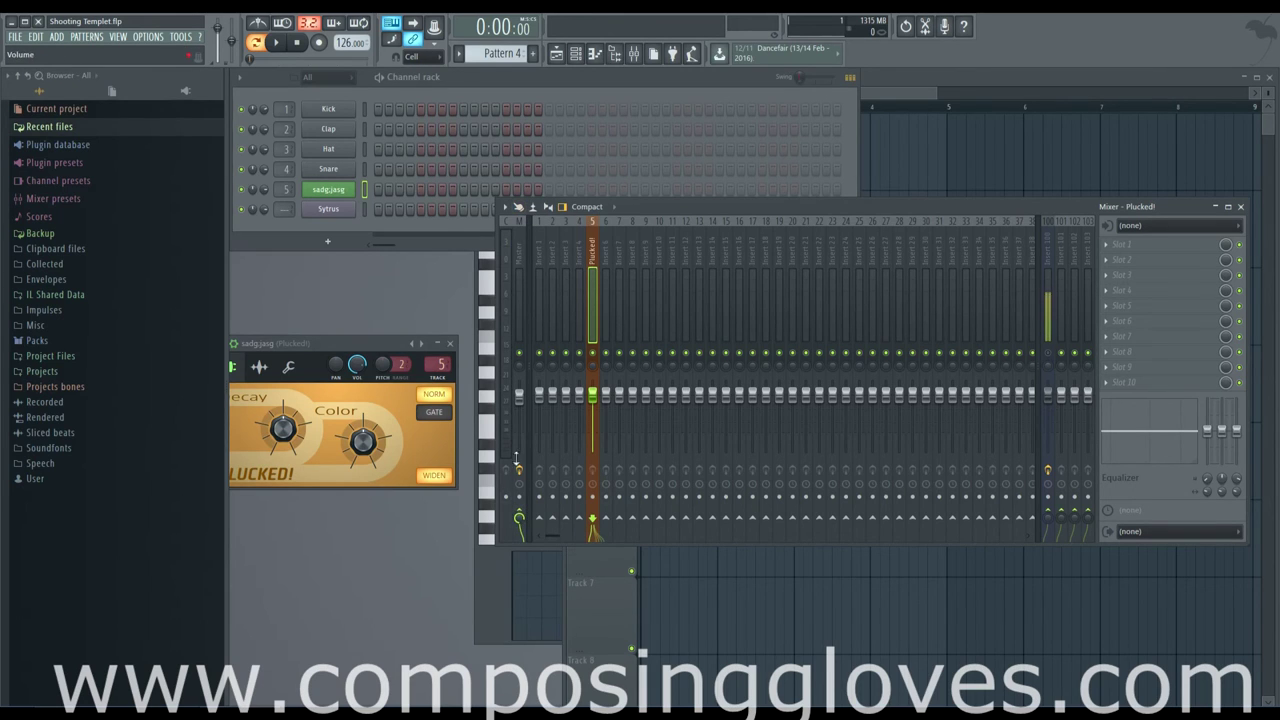
Step: Disable the send from the Plucked! mixer track to Master
{"action": "right_click", "coordinate": [593, 521]}
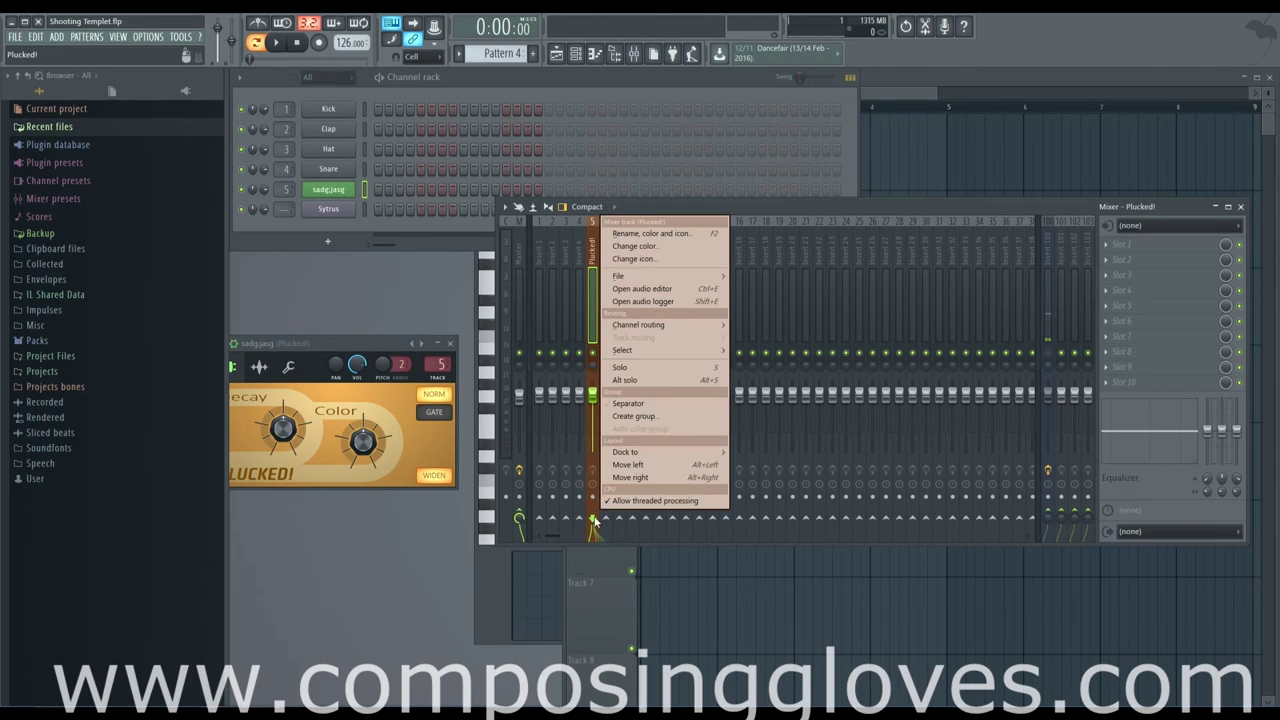
{"action": "key", "text": "Escape"}
{"action": "right_click", "coordinate": [520, 518]}
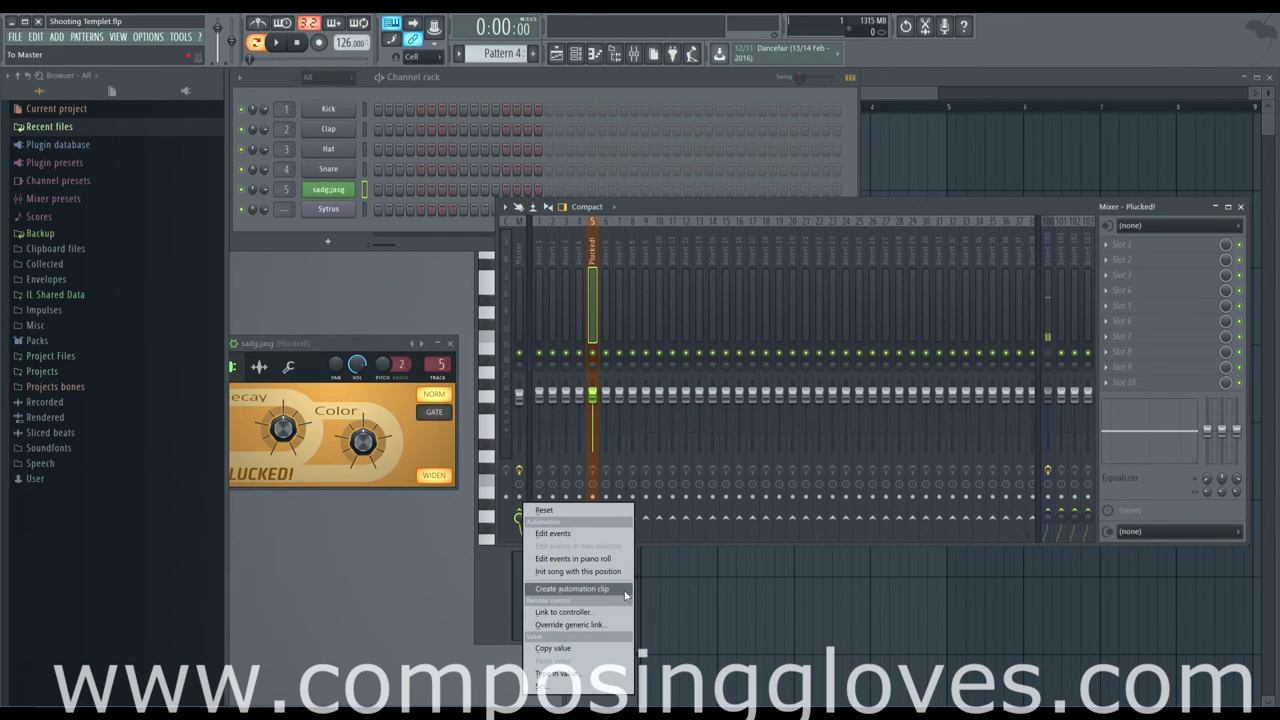
{"action": "left_click", "coordinate": [519, 518]}
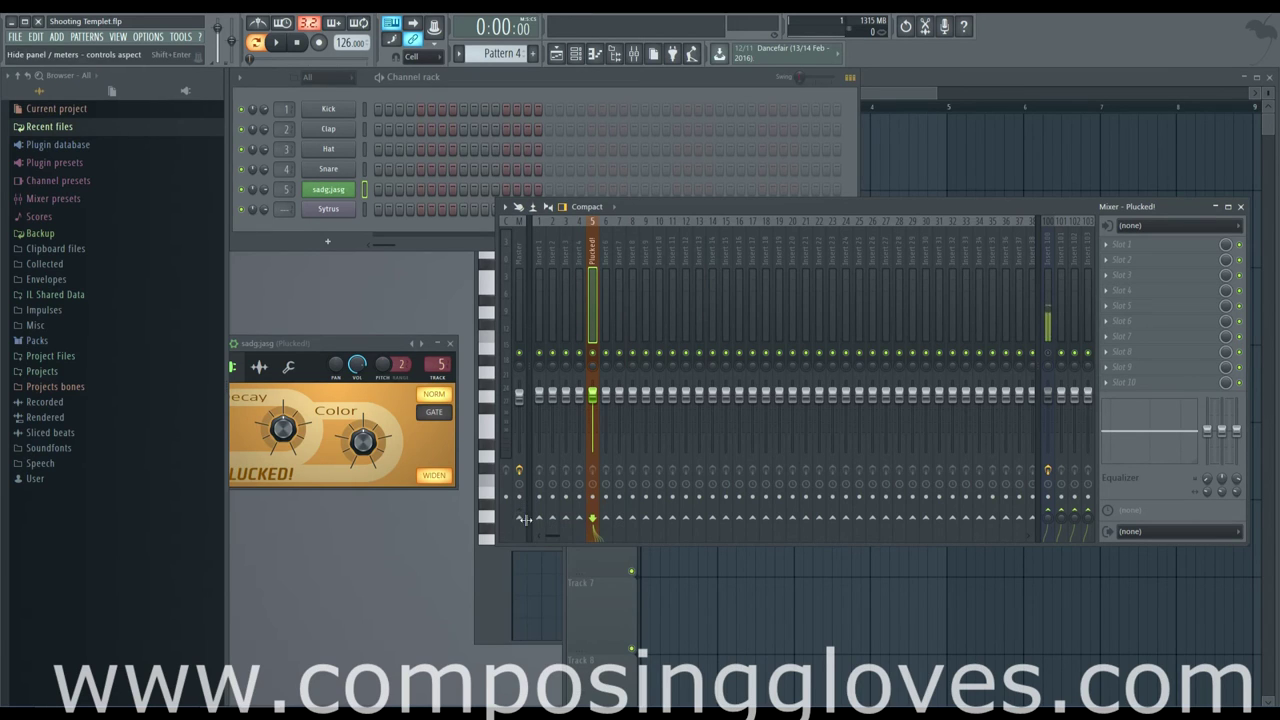
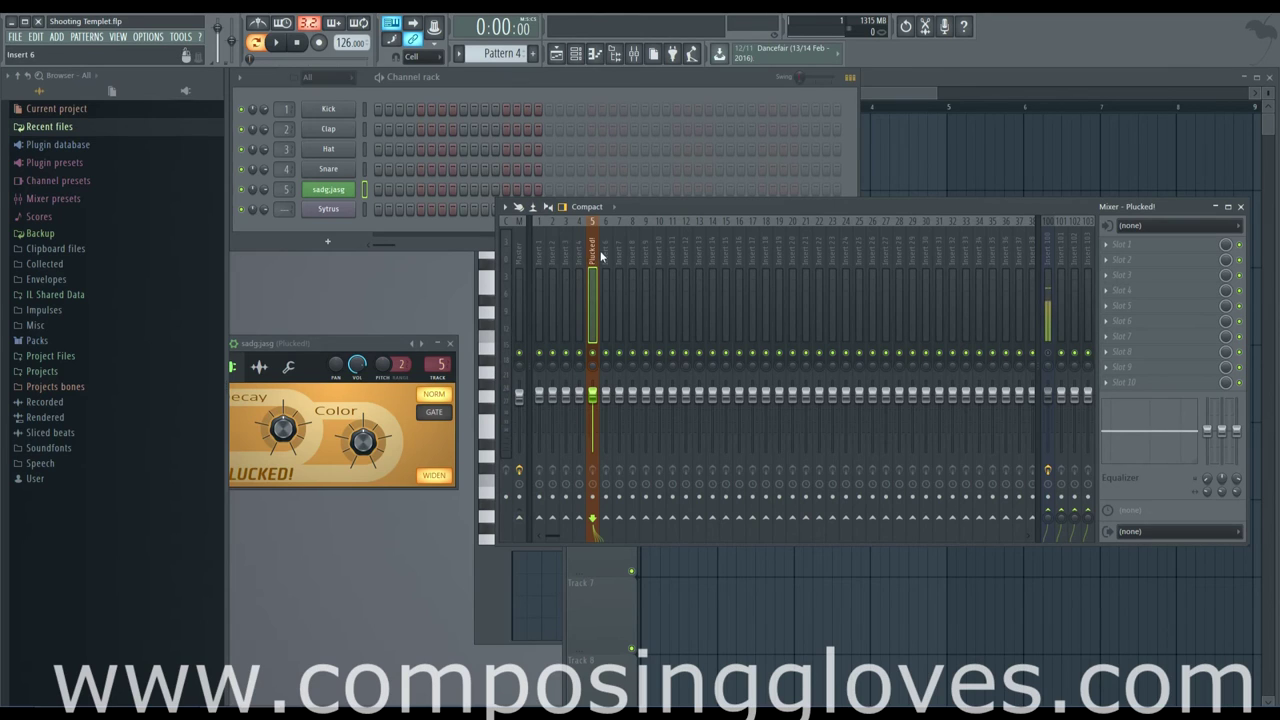
Step: Examine the Master track's audio output choices and compare the Master with the Plucked! mixer track
{"action": "left_click", "coordinate": [516, 257]}
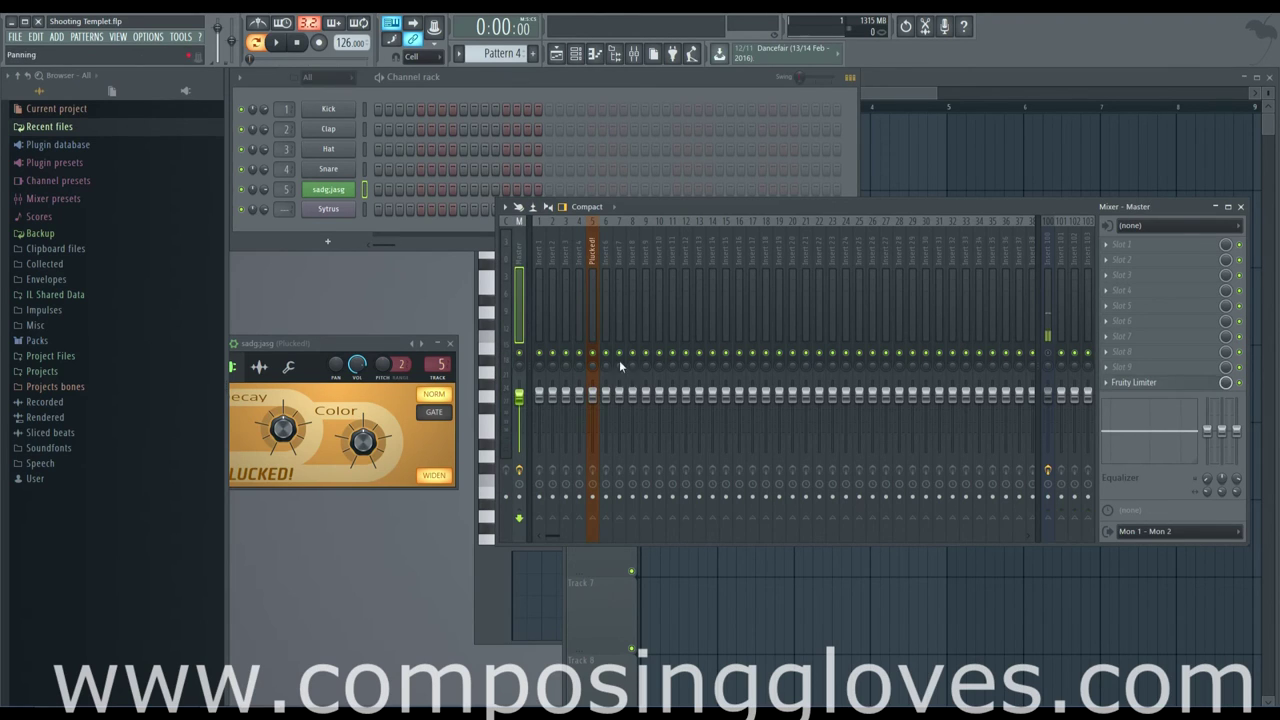
{"action": "left_click", "coordinate": [1170, 532]}
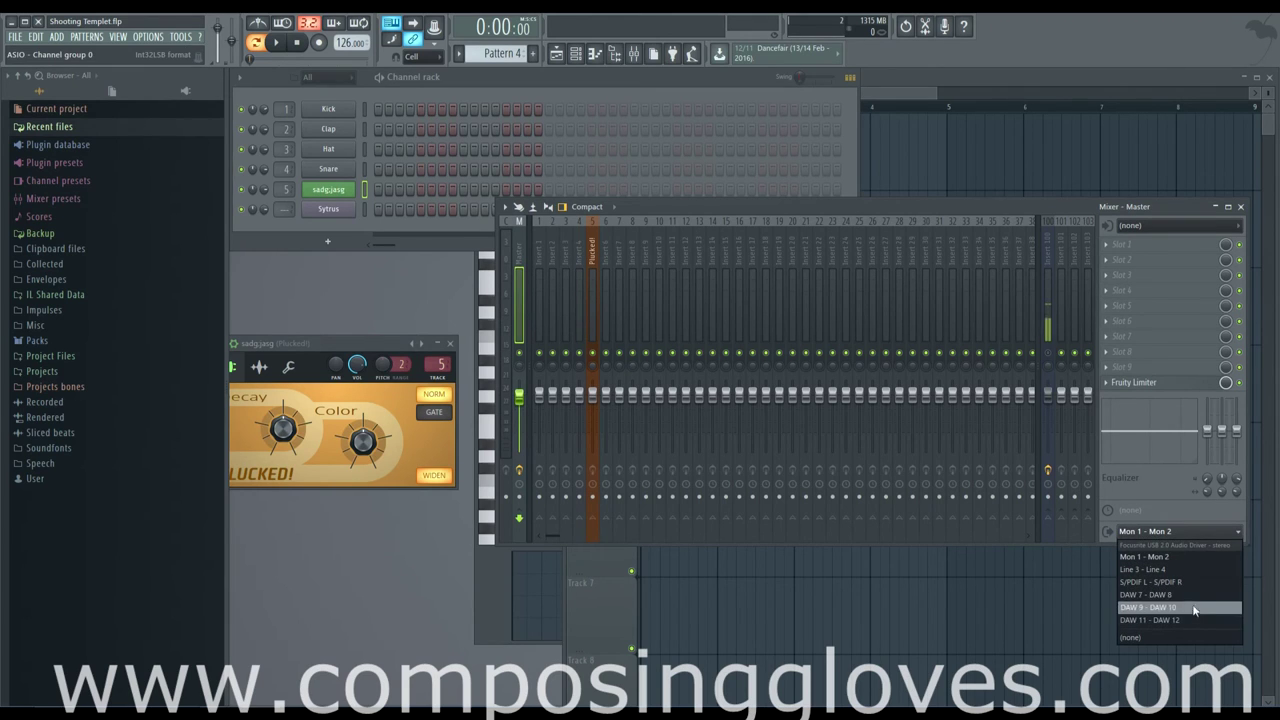
{"action": "left_click", "coordinate": [1198, 538]}
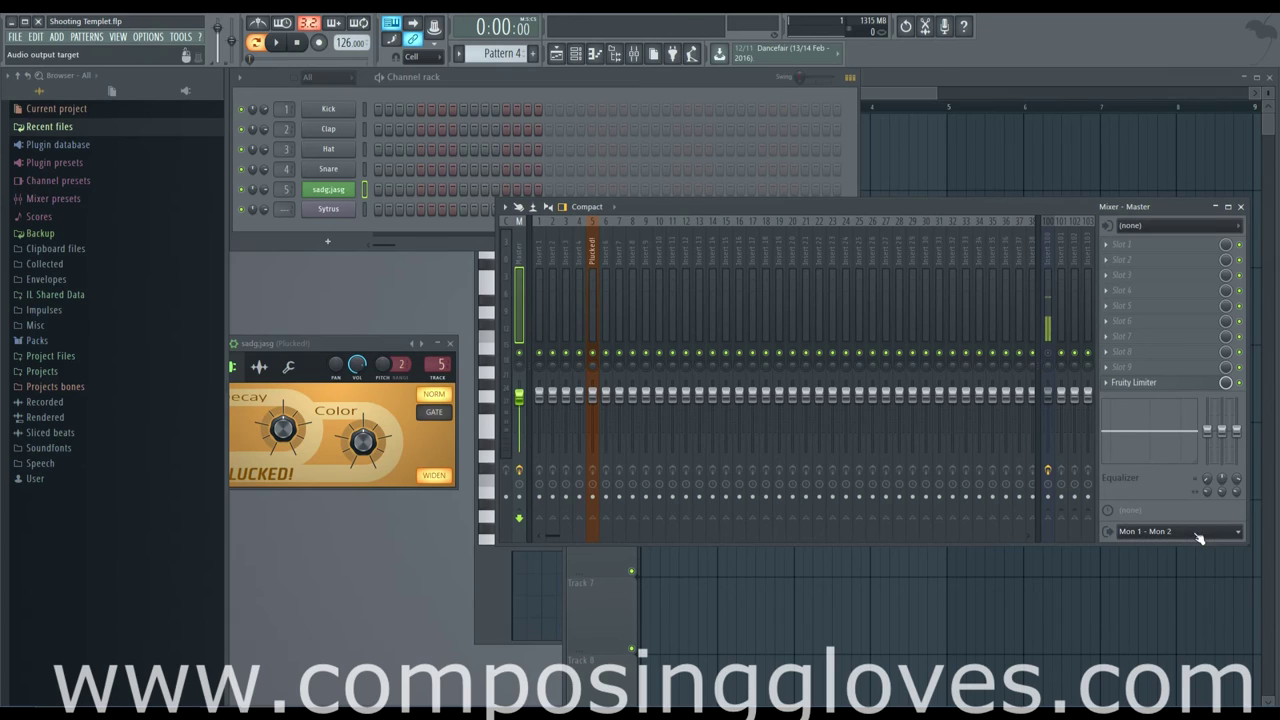
{"action": "left_click", "coordinate": [597, 249]}
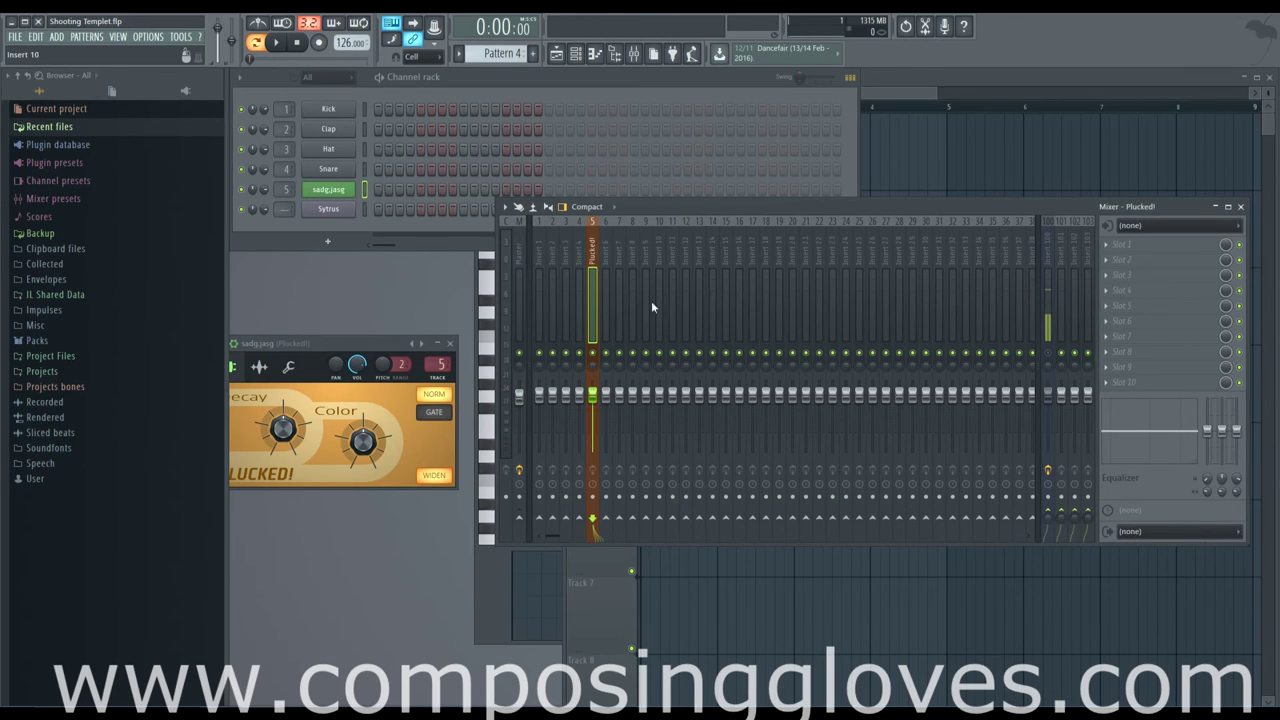
{"action": "left_click", "coordinate": [517, 250]}
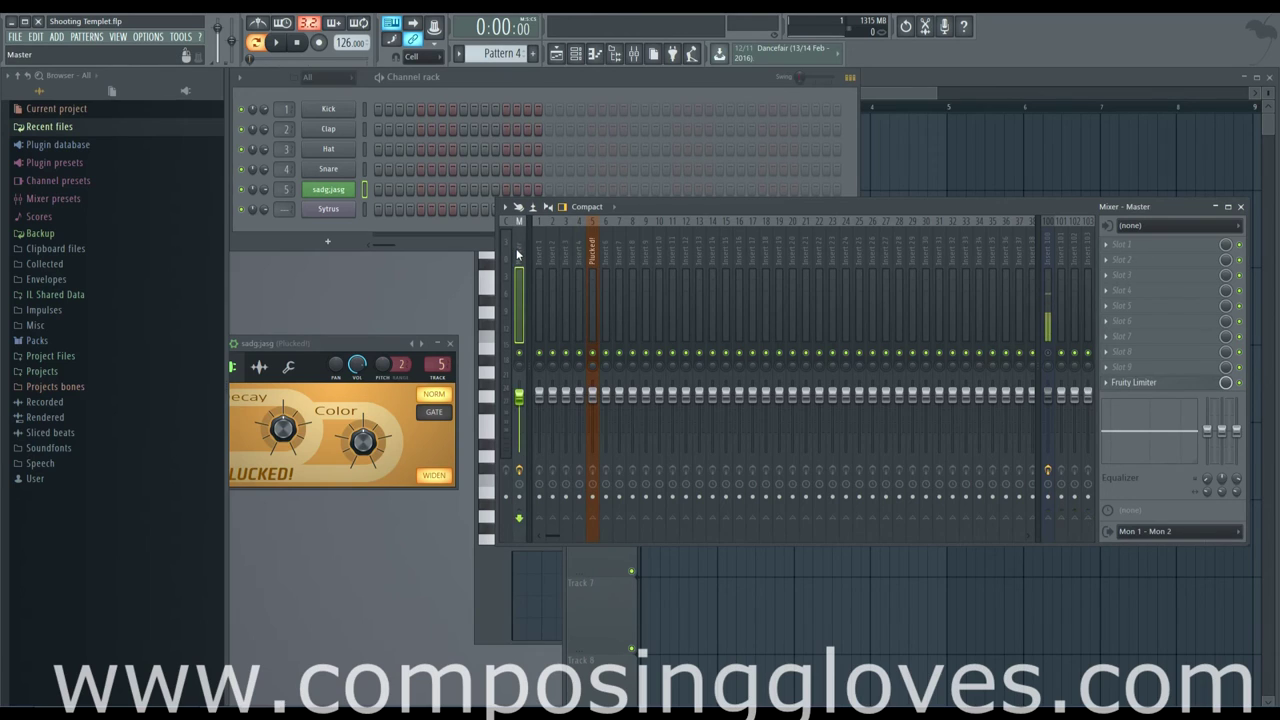
{"action": "left_click", "coordinate": [590, 245]}
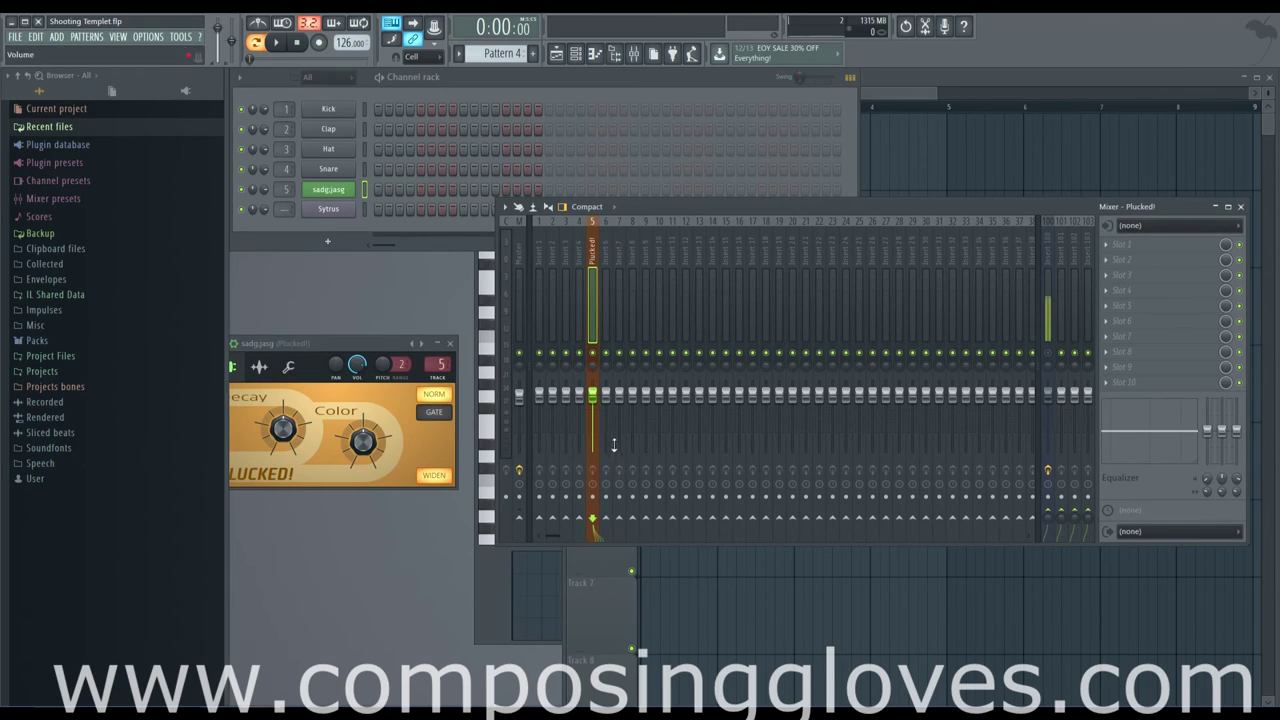
Step: Route the Plucked! mixer track to insert 8 only
{"action": "right_click", "coordinate": [645, 519]}
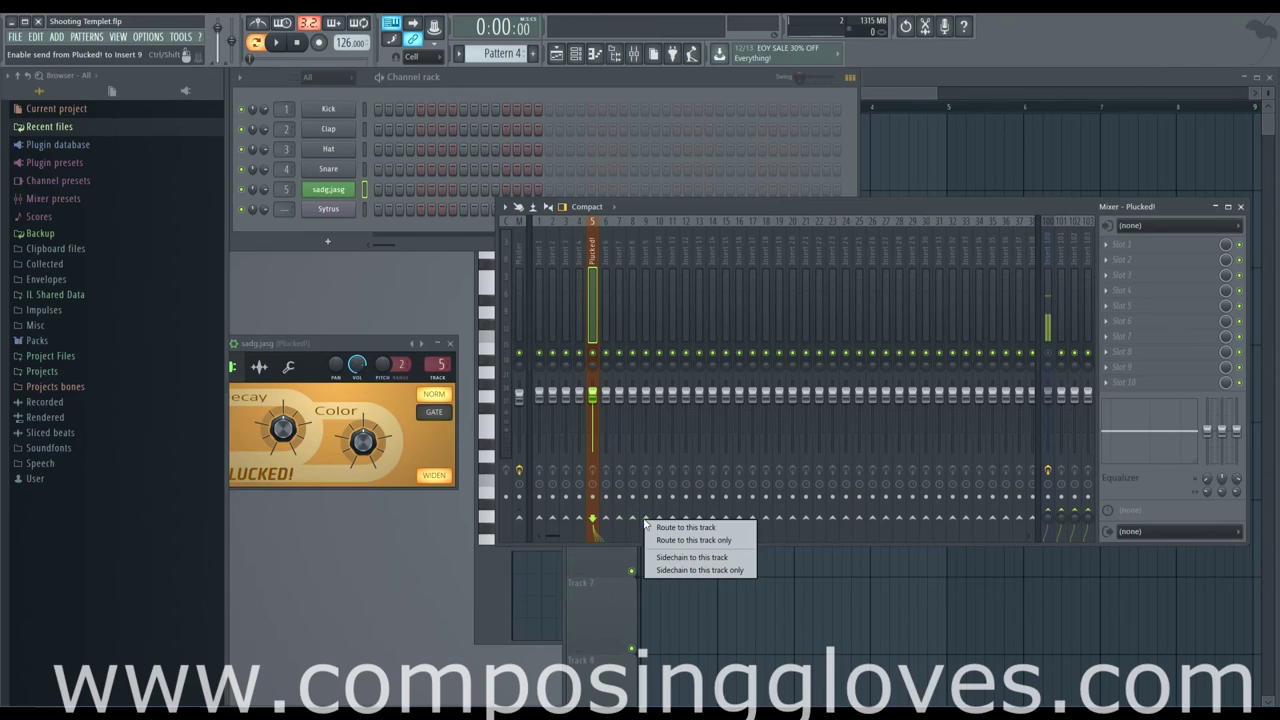
{"action": "left_click", "coordinate": [591, 258]}
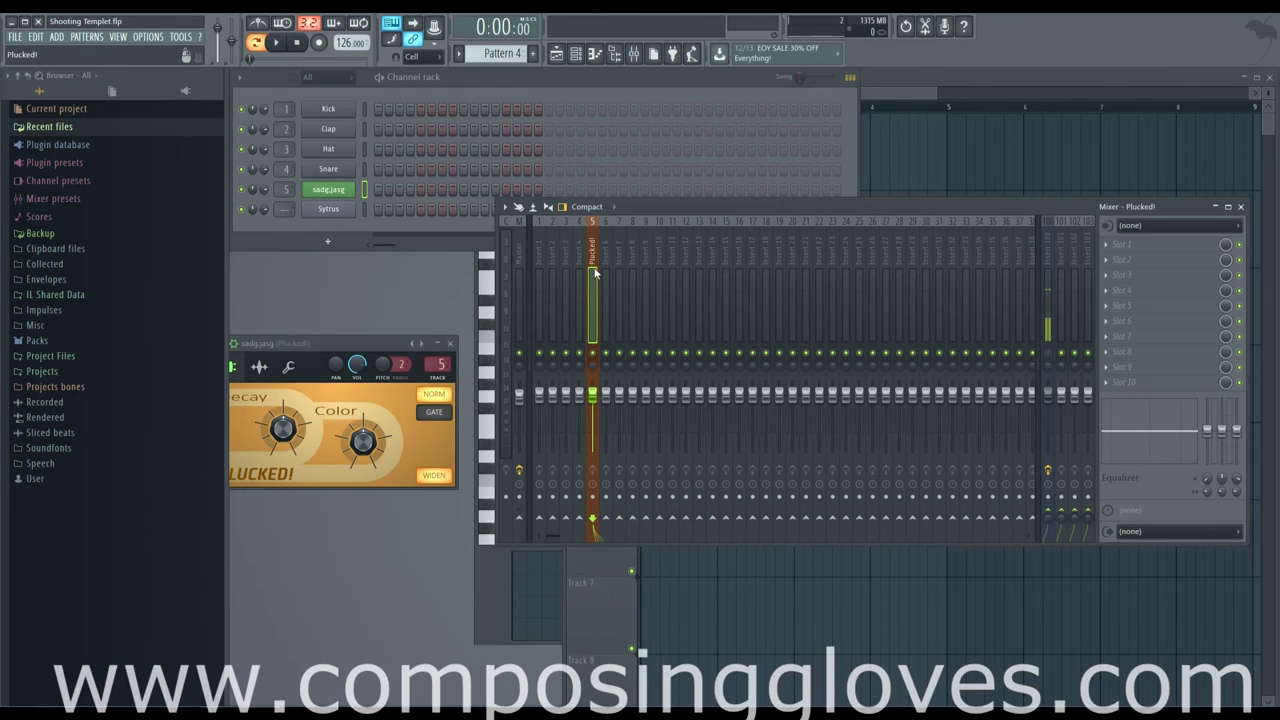
{"action": "right_click", "coordinate": [632, 519]}
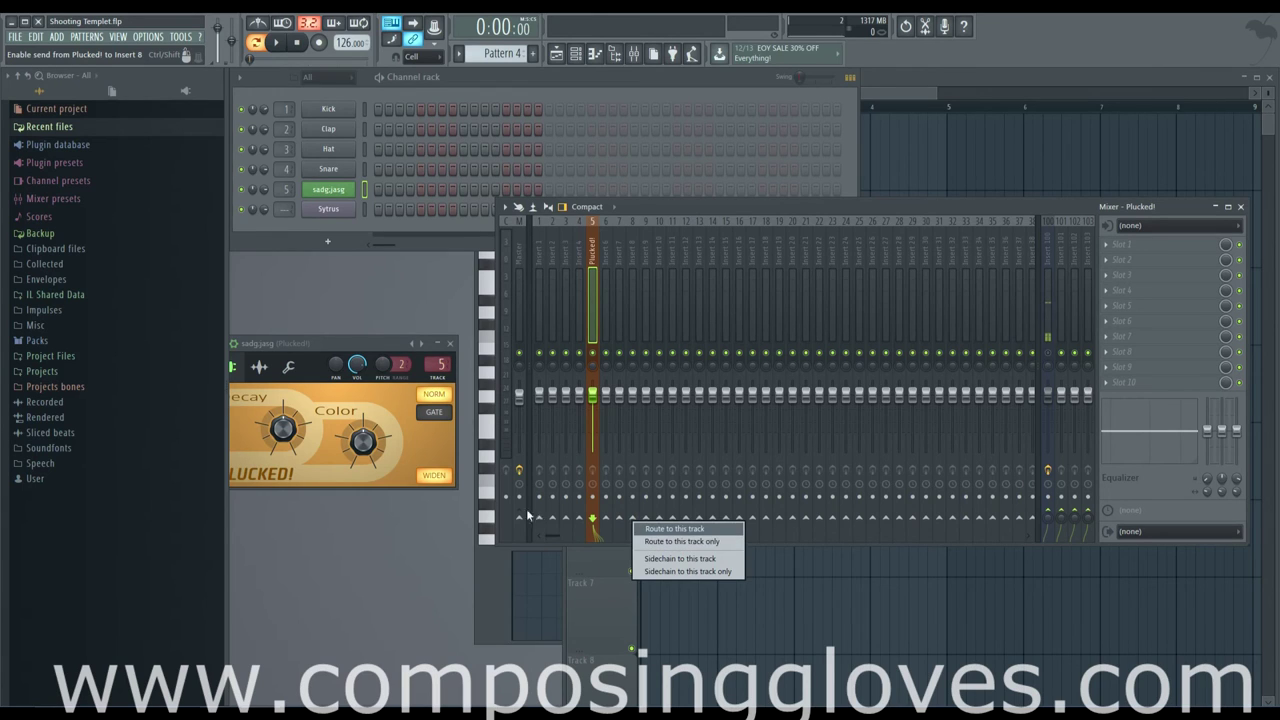
{"action": "left_click", "coordinate": [688, 541]}
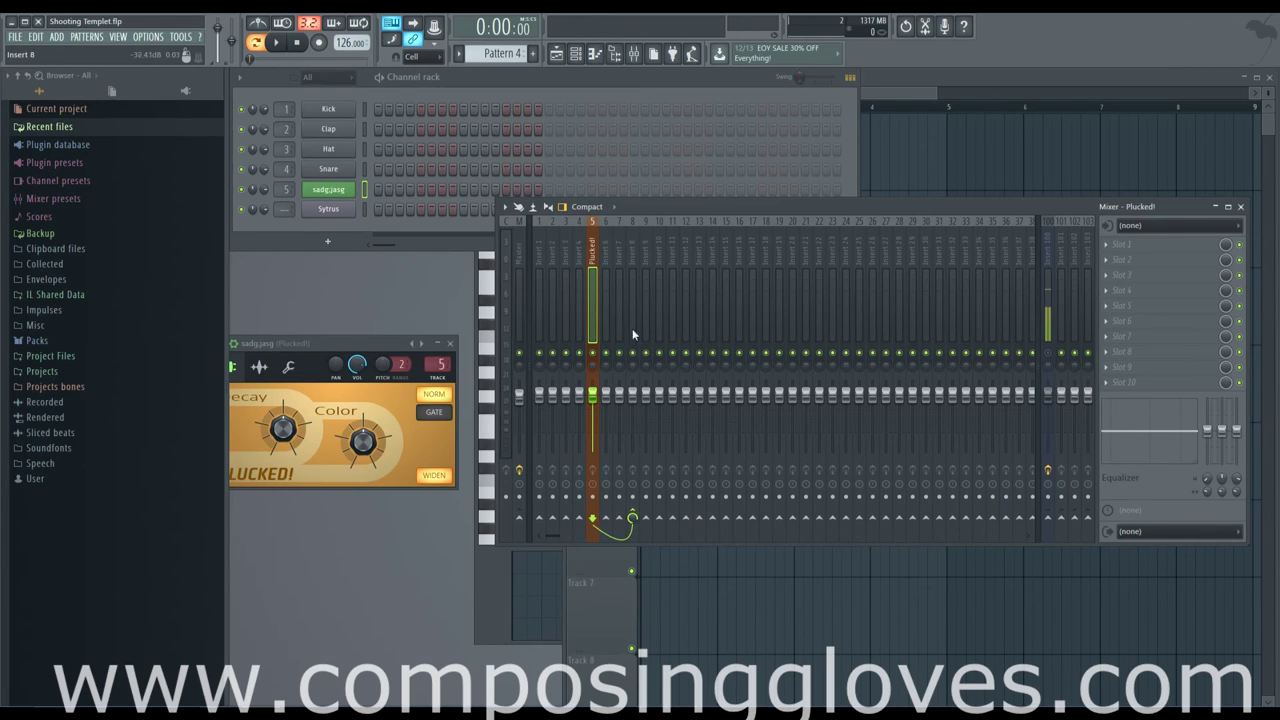
Step: Check insert 8's onward routing, and return to the Plucked! mixer track to view its send
{"action": "left_click", "coordinate": [631, 300]}
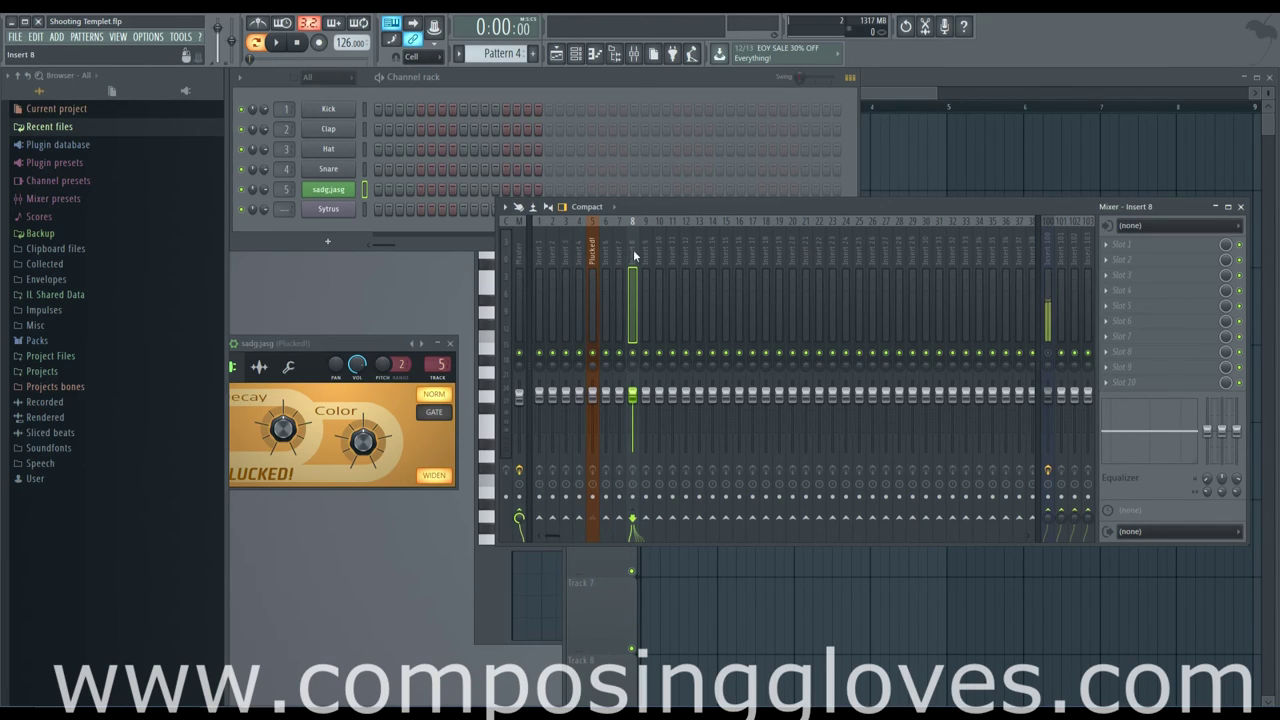
{"action": "left_click", "coordinate": [592, 252]}
{"action": "left_click", "coordinate": [631, 517]}
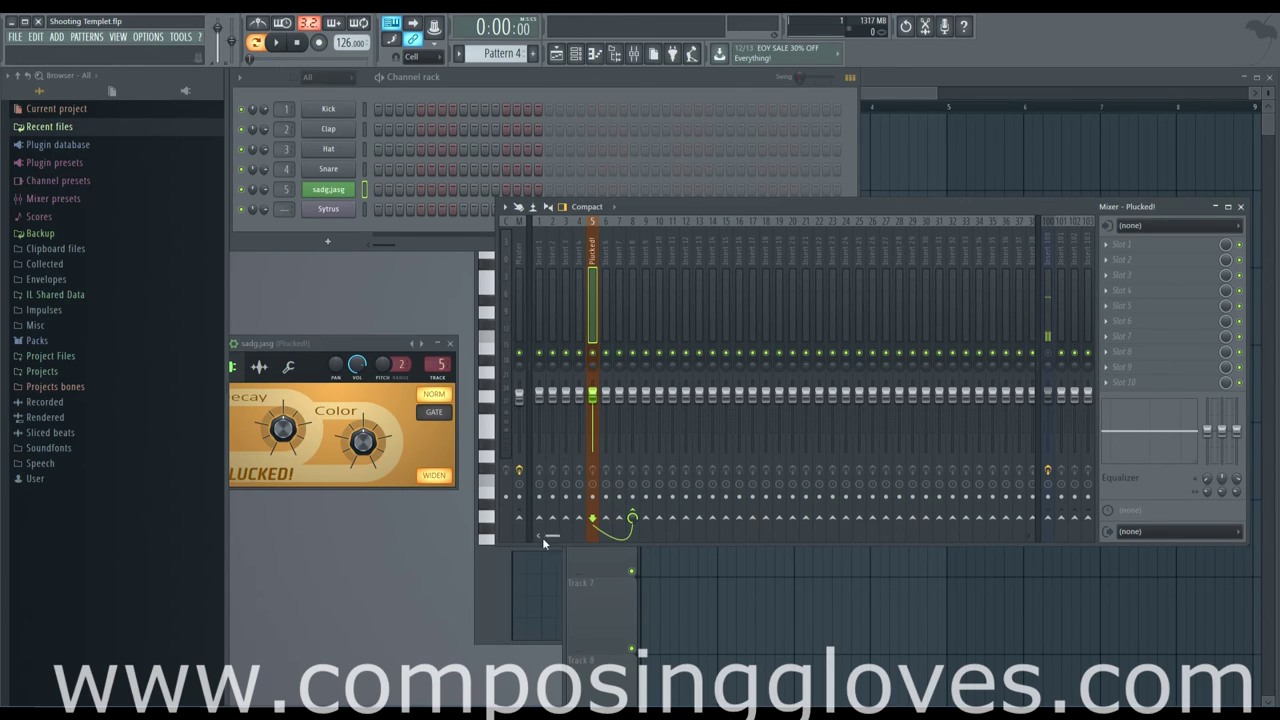
{"action": "left_click_drag", "start_coordinate": [555, 537], "coordinate": [536, 536]}
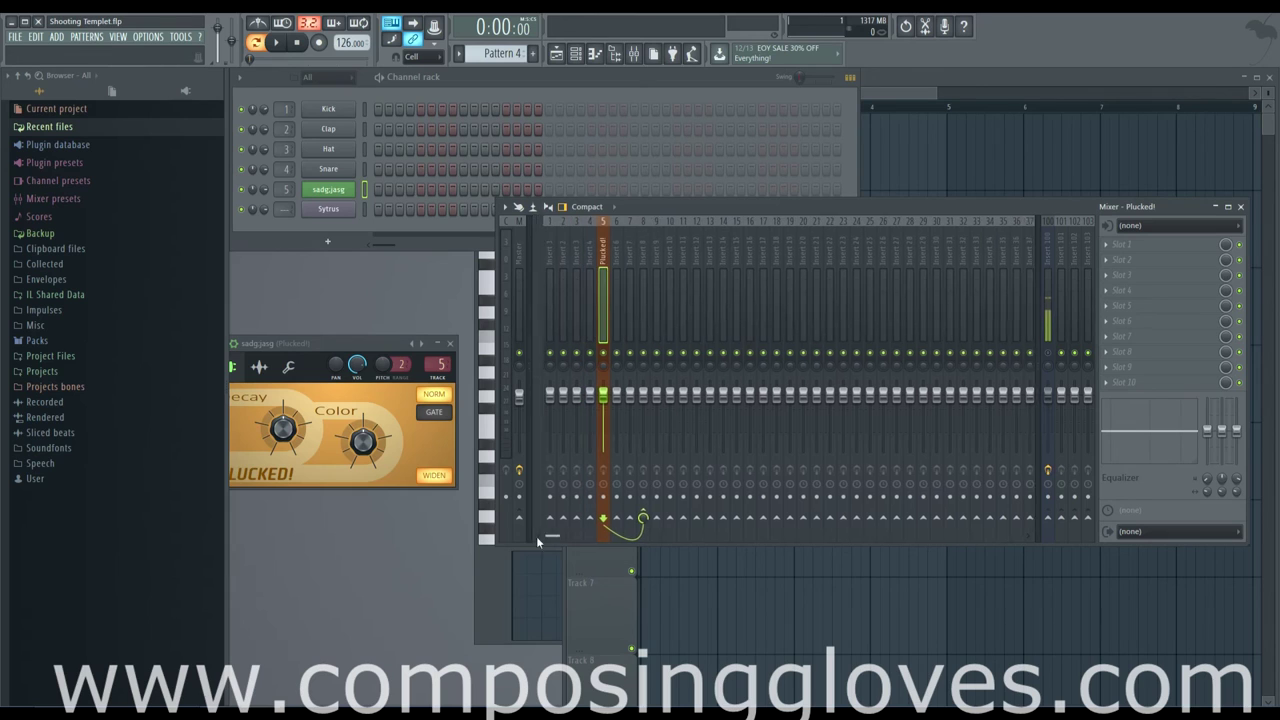
Step: View the effect plugins available for the Plucked! track's first slot, and reposition the mixer window so its effects section is fully in view
{"action": "left_click", "coordinate": [1111, 249]}
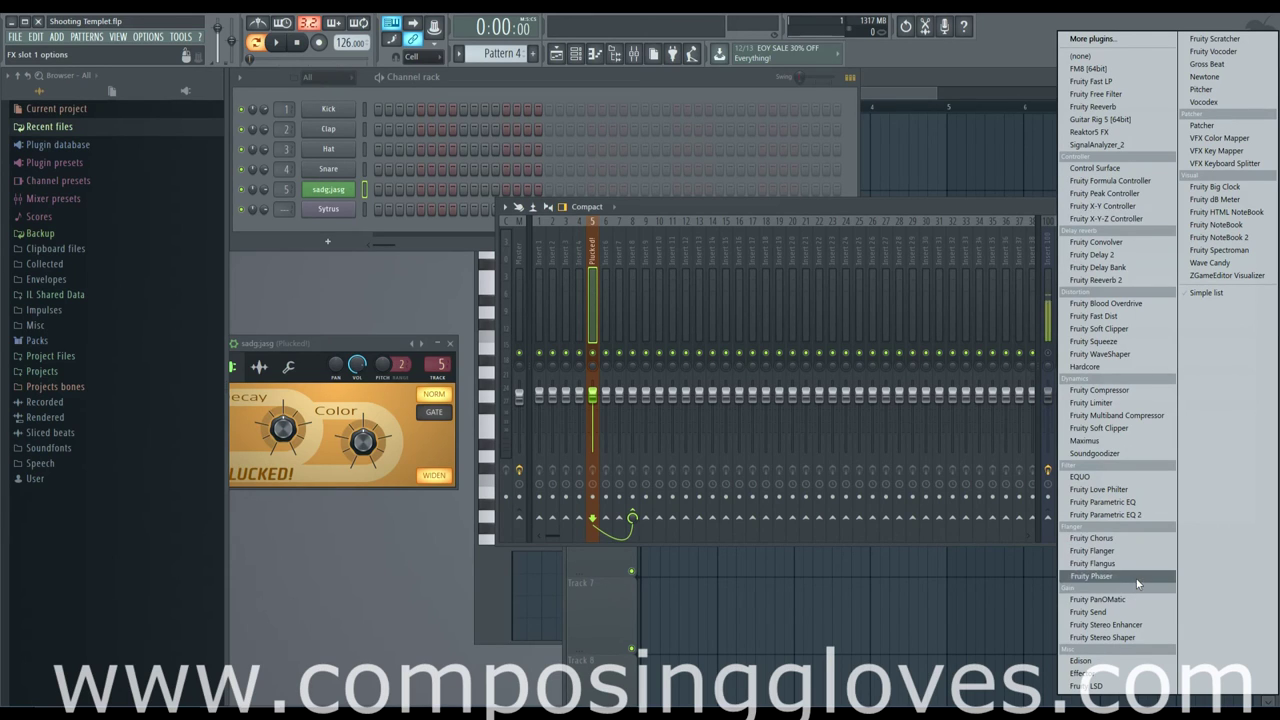
{"action": "left_click", "coordinate": [988, 203]}
{"action": "left_click_drag", "start_coordinate": [1032, 240], "coordinate": [959, 243]}
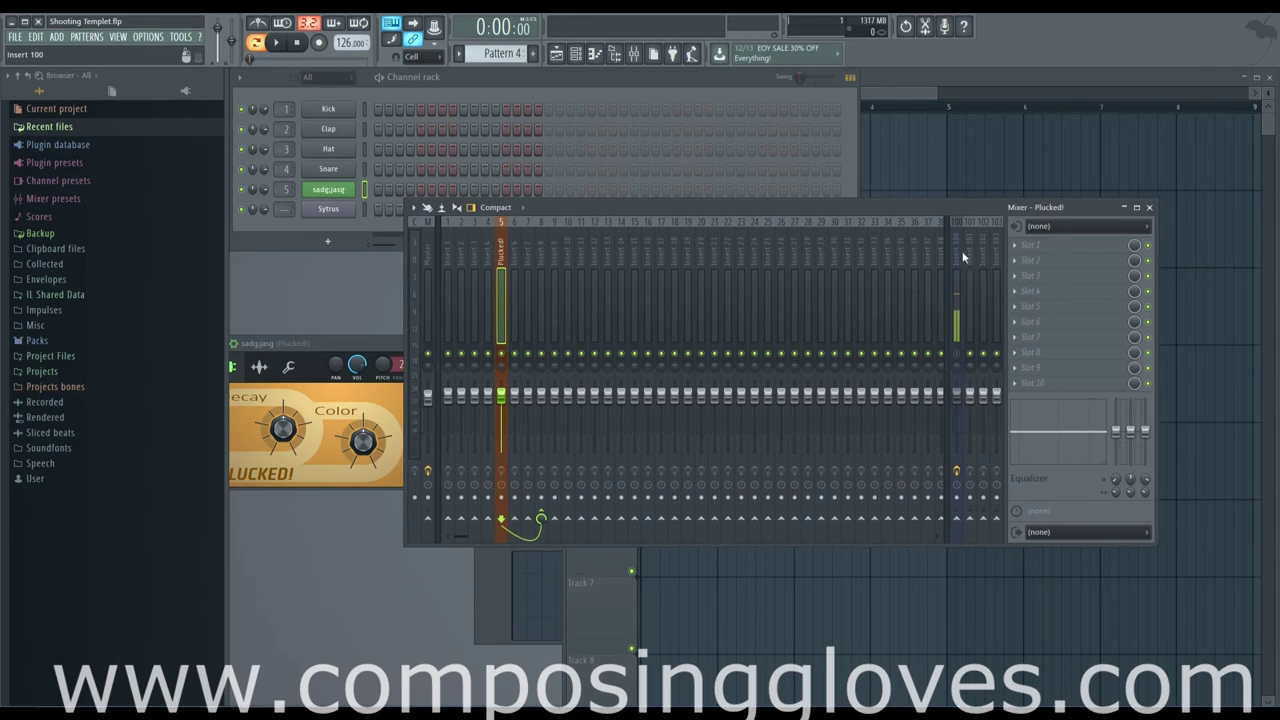
Step: Examine the audio input sources available for the Plucked! mixer track without choosing one
{"action": "left_click", "coordinate": [1098, 224]}
{"action": "left_click", "coordinate": [1104, 231]}
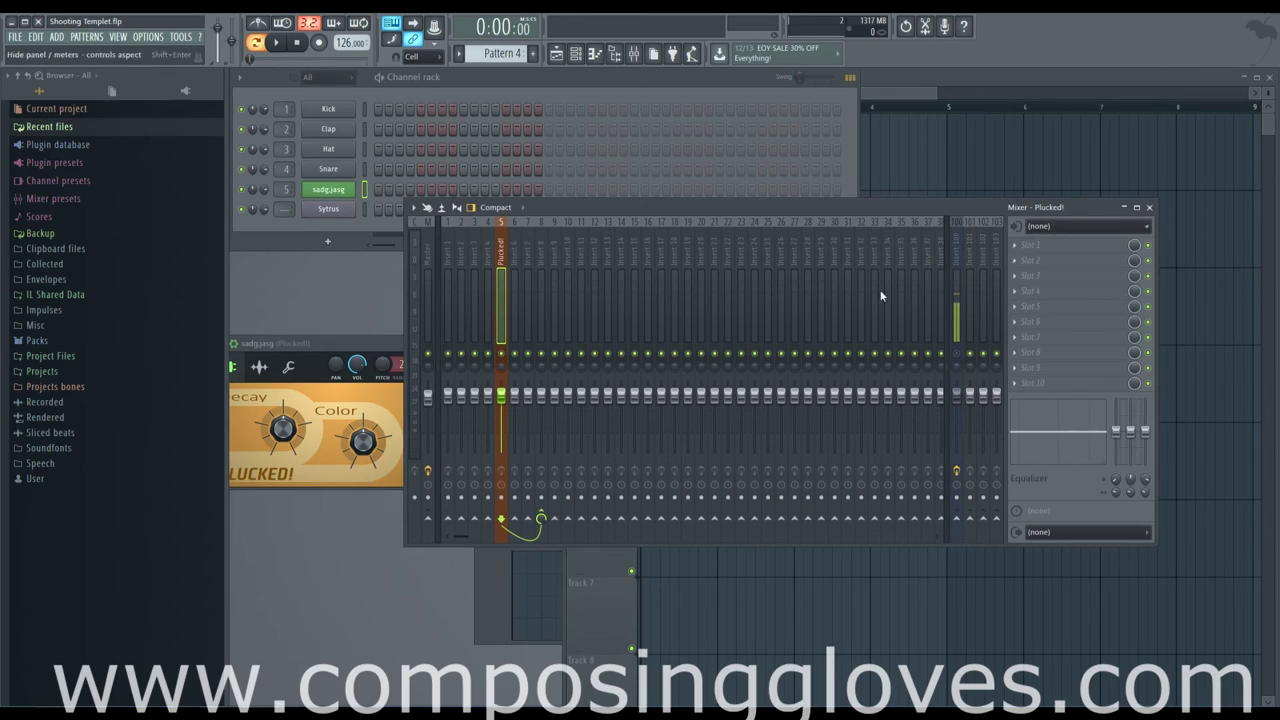
{"action": "left_click", "coordinate": [1076, 234]}
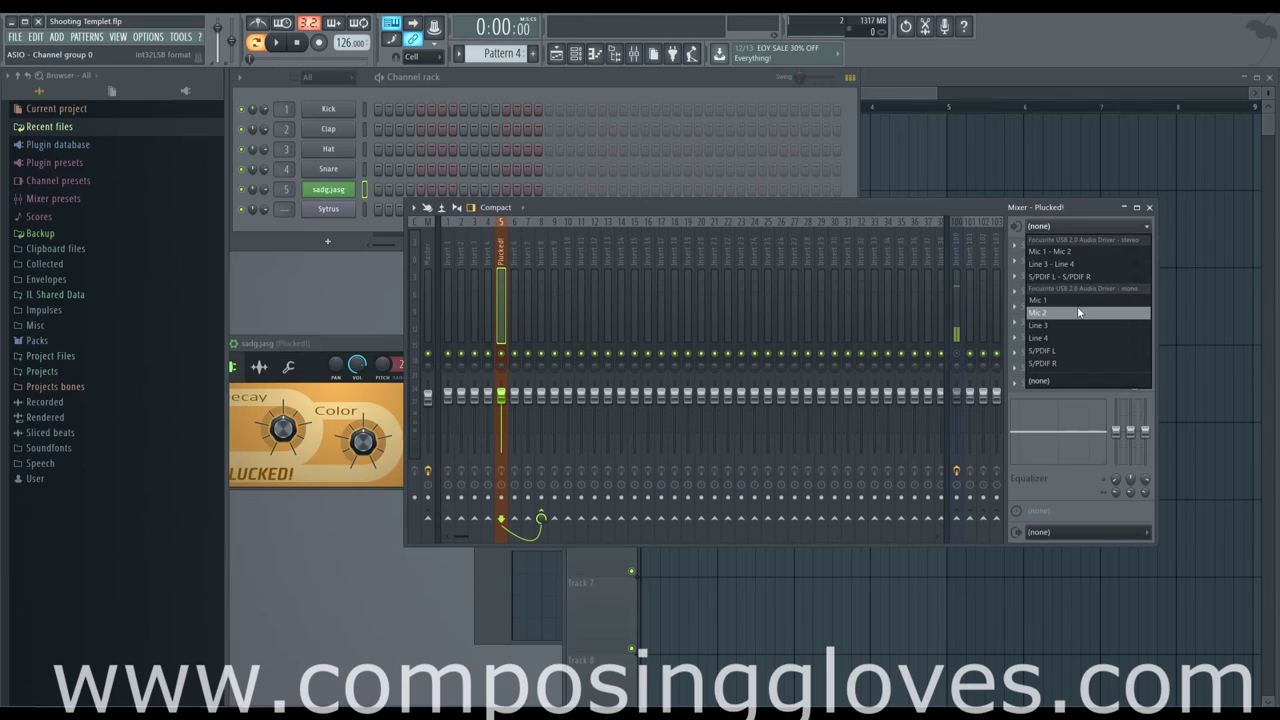
{"action": "left_click", "coordinate": [1092, 231]}
{"action": "left_click", "coordinate": [1094, 231]}
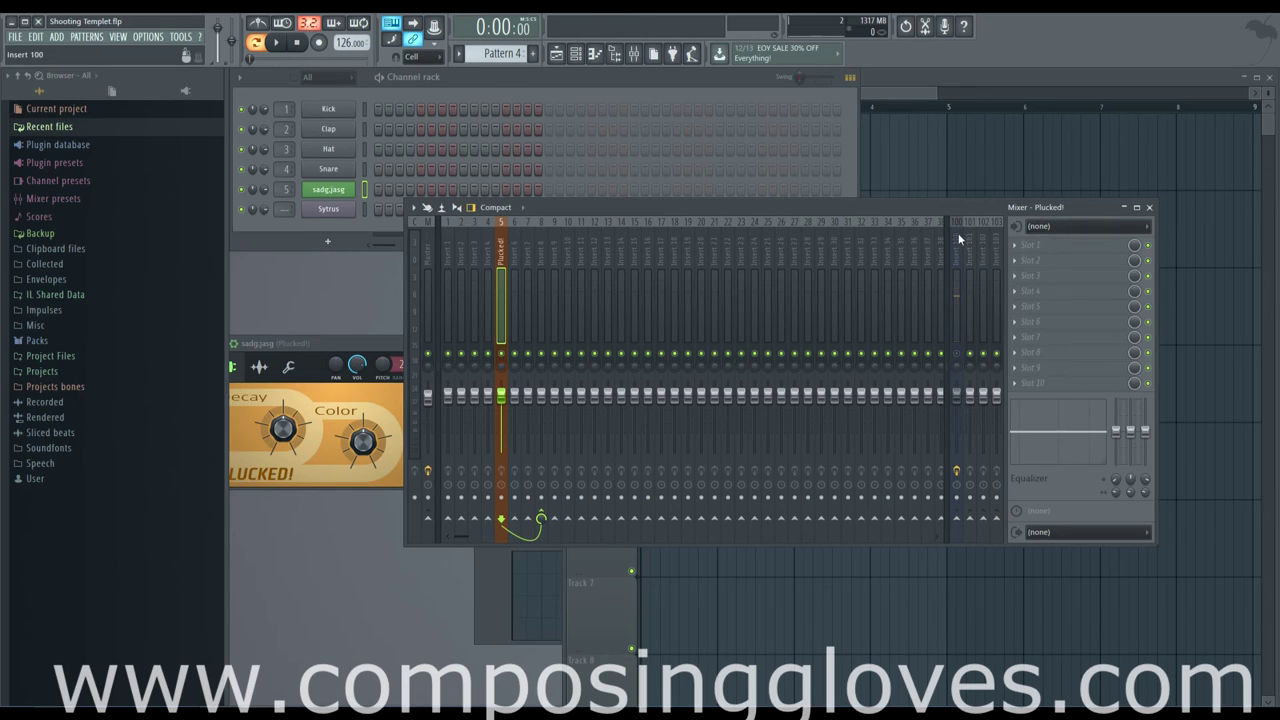
Step: Inspect insert 100's microphone recording setup, viewing its Edison window and its audio input source choices
{"action": "left_click", "coordinate": [957, 300]}
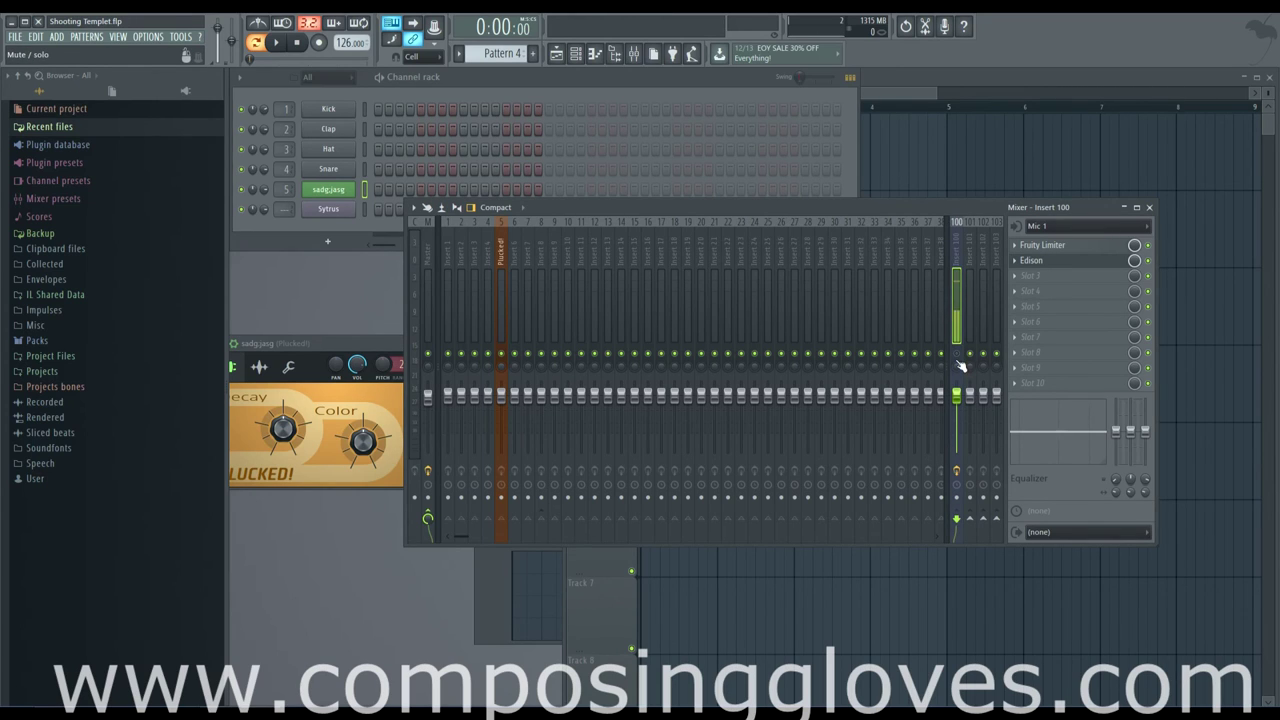
{"action": "left_click", "coordinate": [1033, 260]}
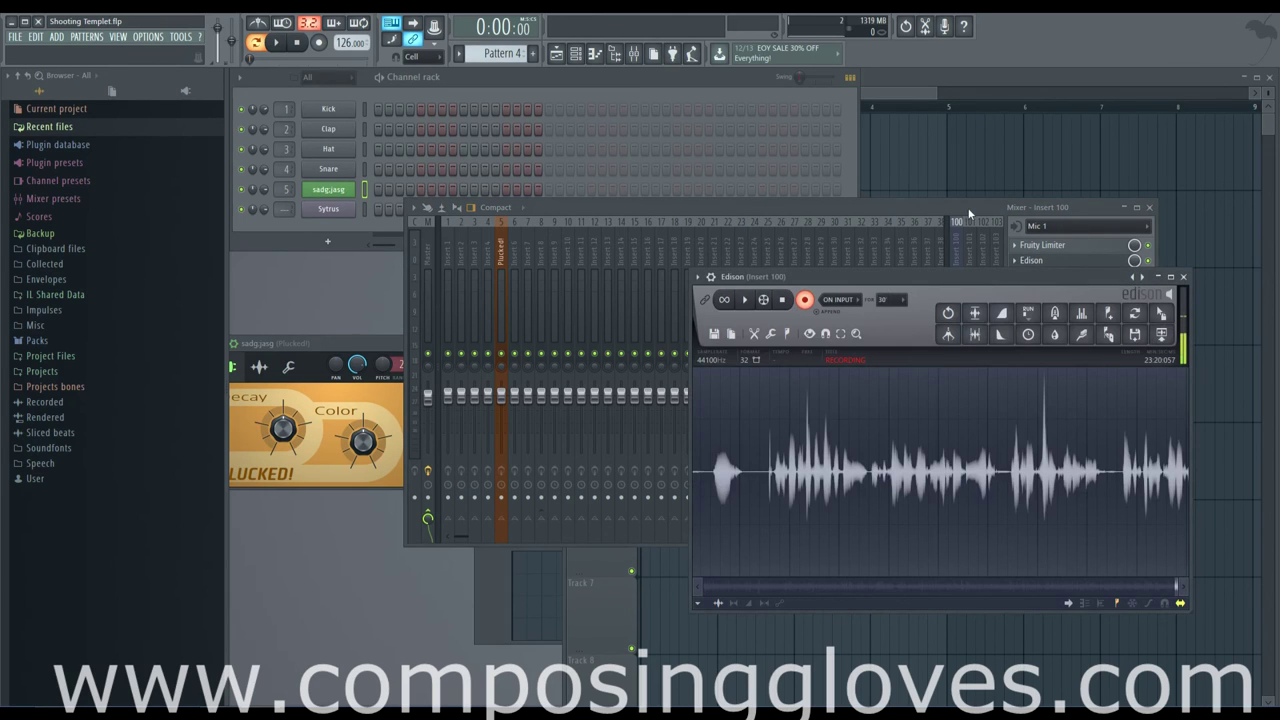
{"action": "left_click", "coordinate": [952, 247]}
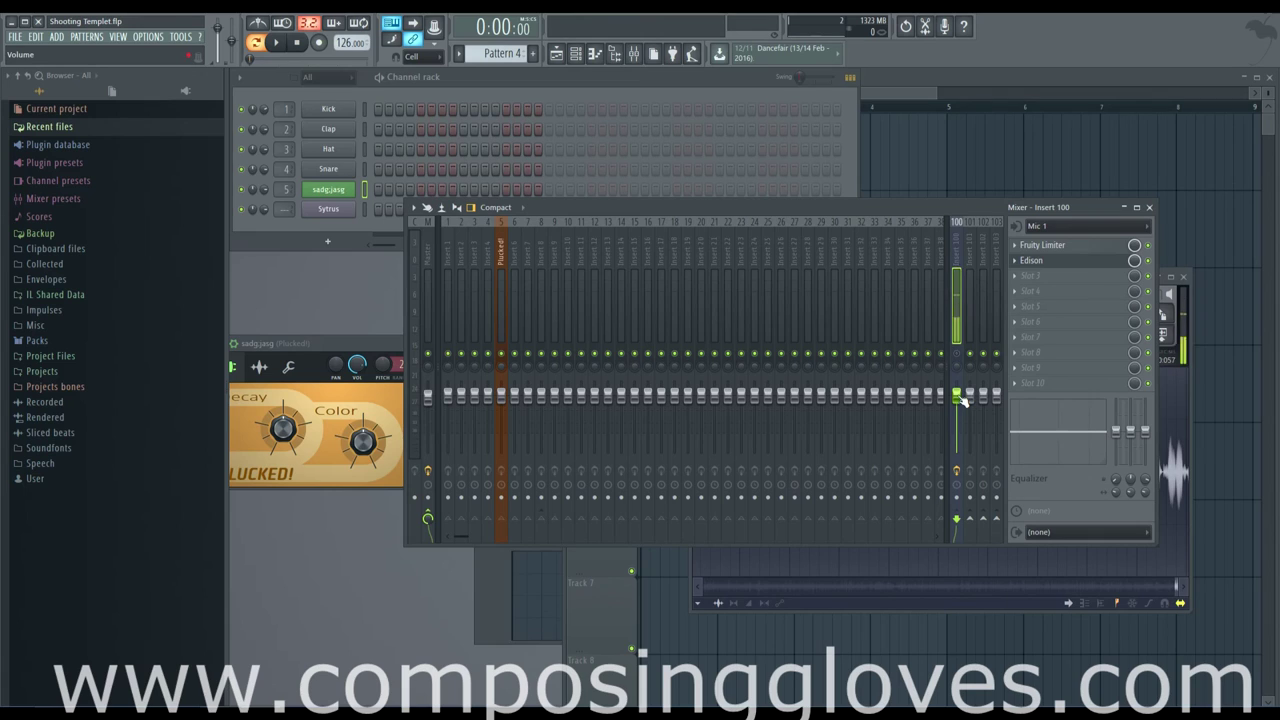
{"action": "left_click", "coordinate": [957, 519]}
{"action": "left_click", "coordinate": [1080, 225]}
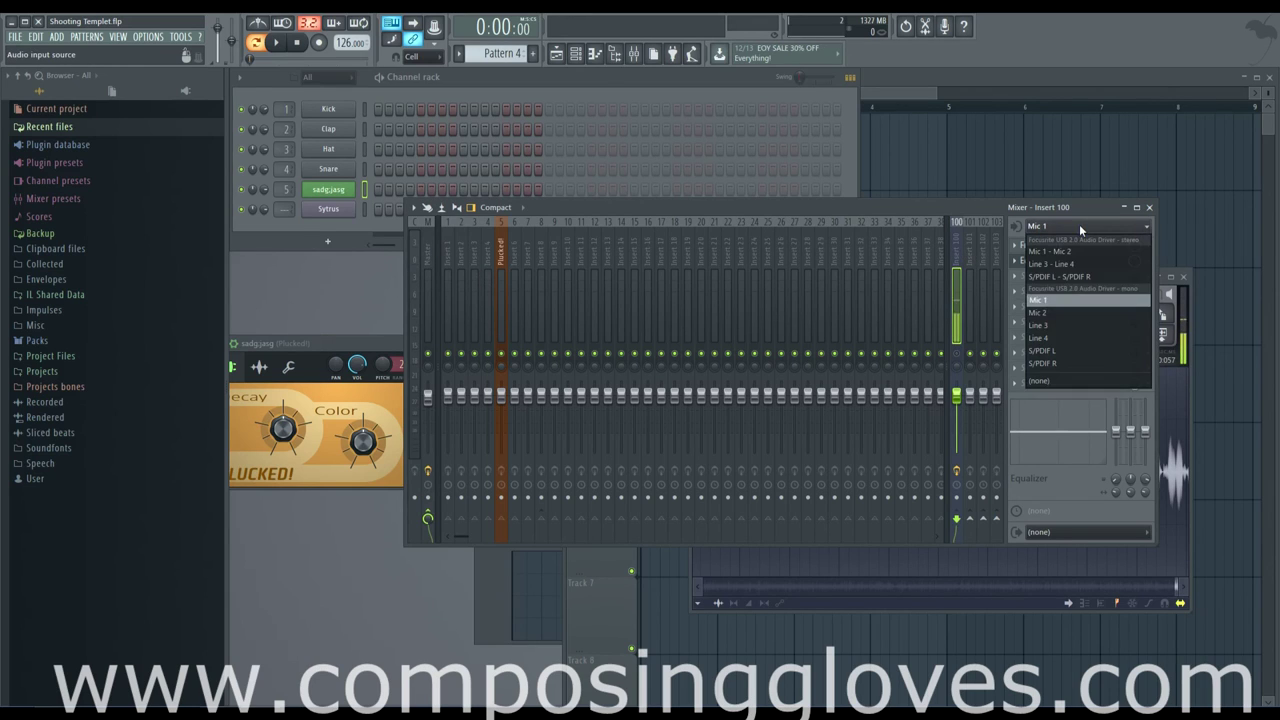
{"action": "left_click", "coordinate": [1091, 236]}
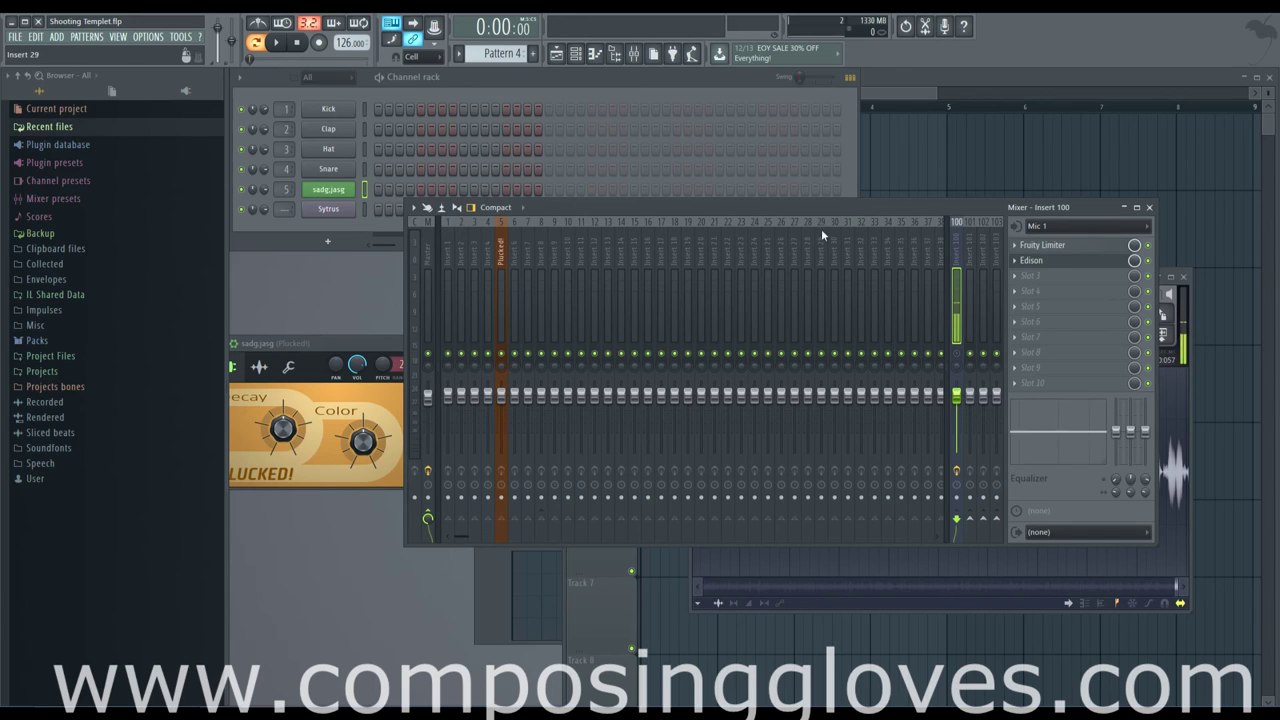
Step: View the audio device and mixer settings, and close the settings window
{"action": "left_click", "coordinate": [148, 36]}
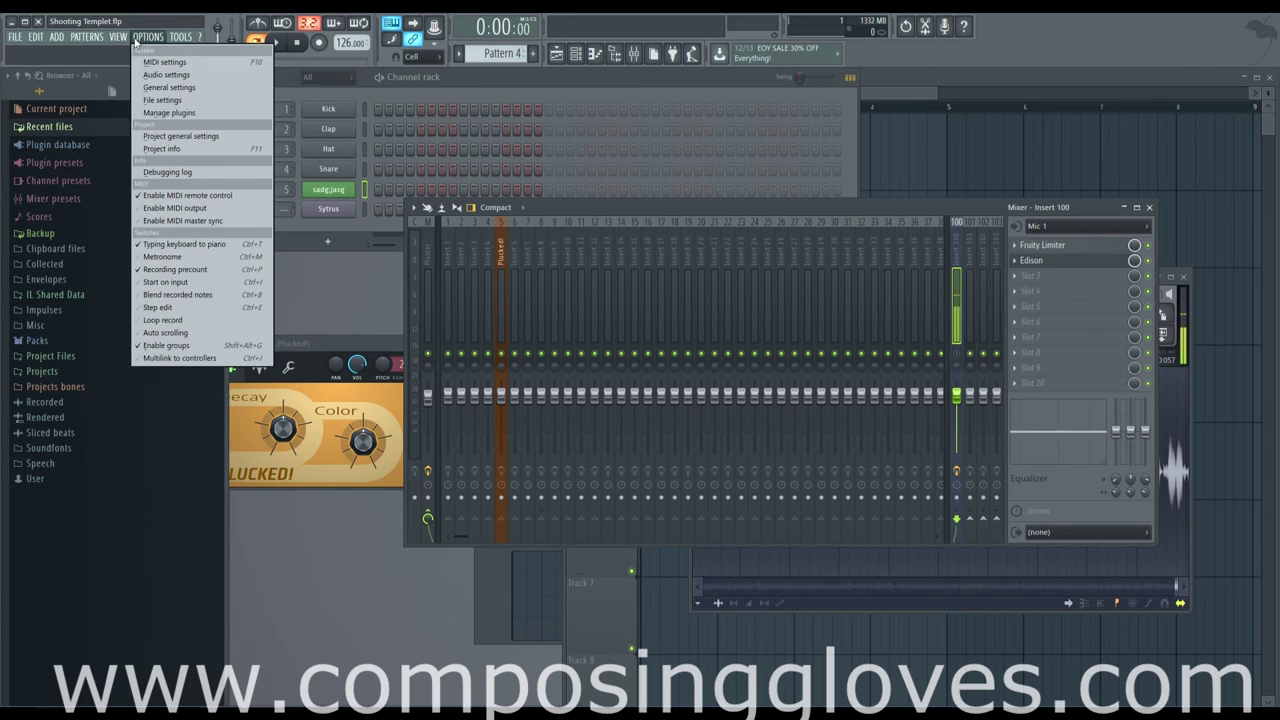
{"action": "left_click", "coordinate": [203, 80]}
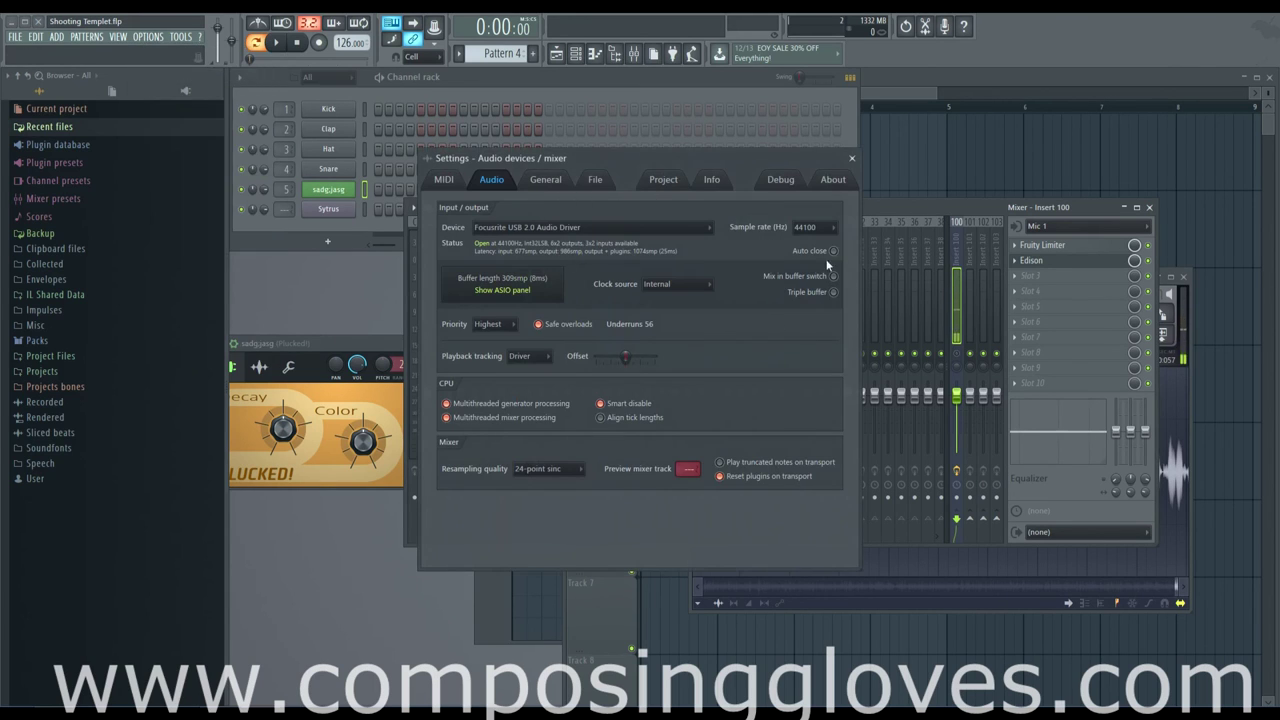
{"action": "left_click", "coordinate": [852, 158]}
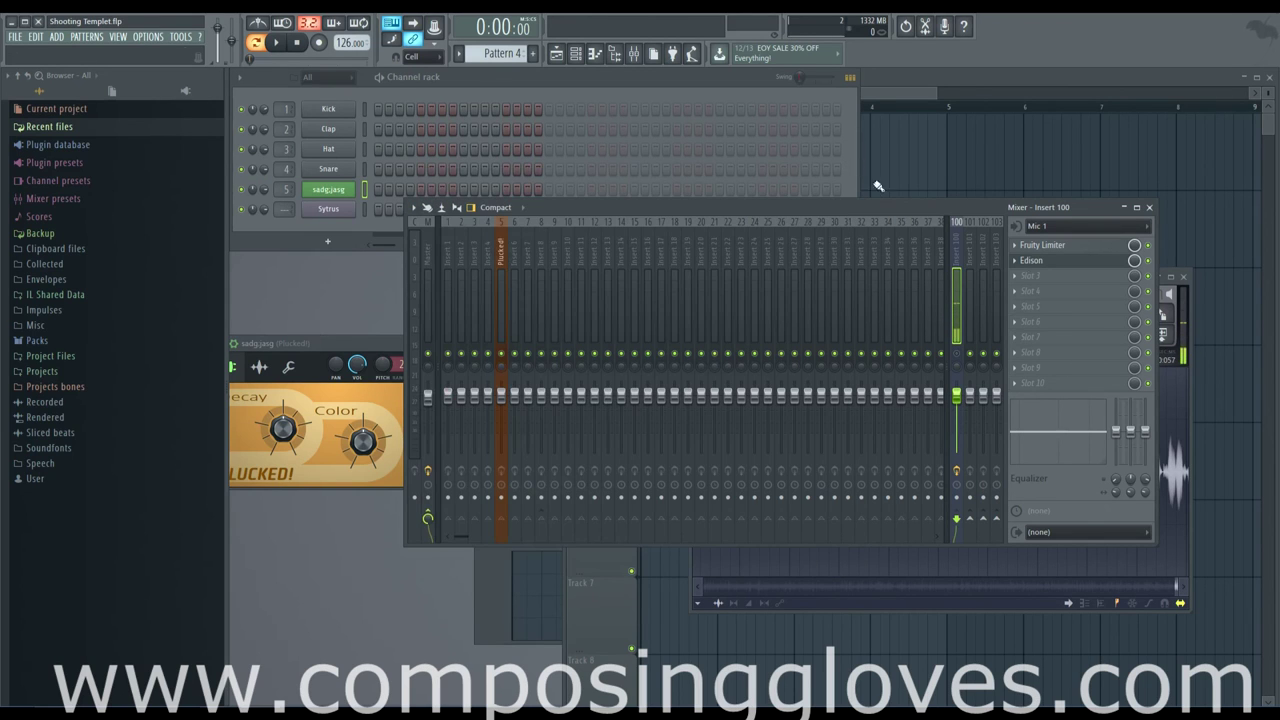
Step: Move the mixer window up and examine the audio output targets for insert 100 and the Plucked! track without choosing one
{"action": "left_click_drag", "start_coordinate": [955, 206], "coordinate": [897, 150]}
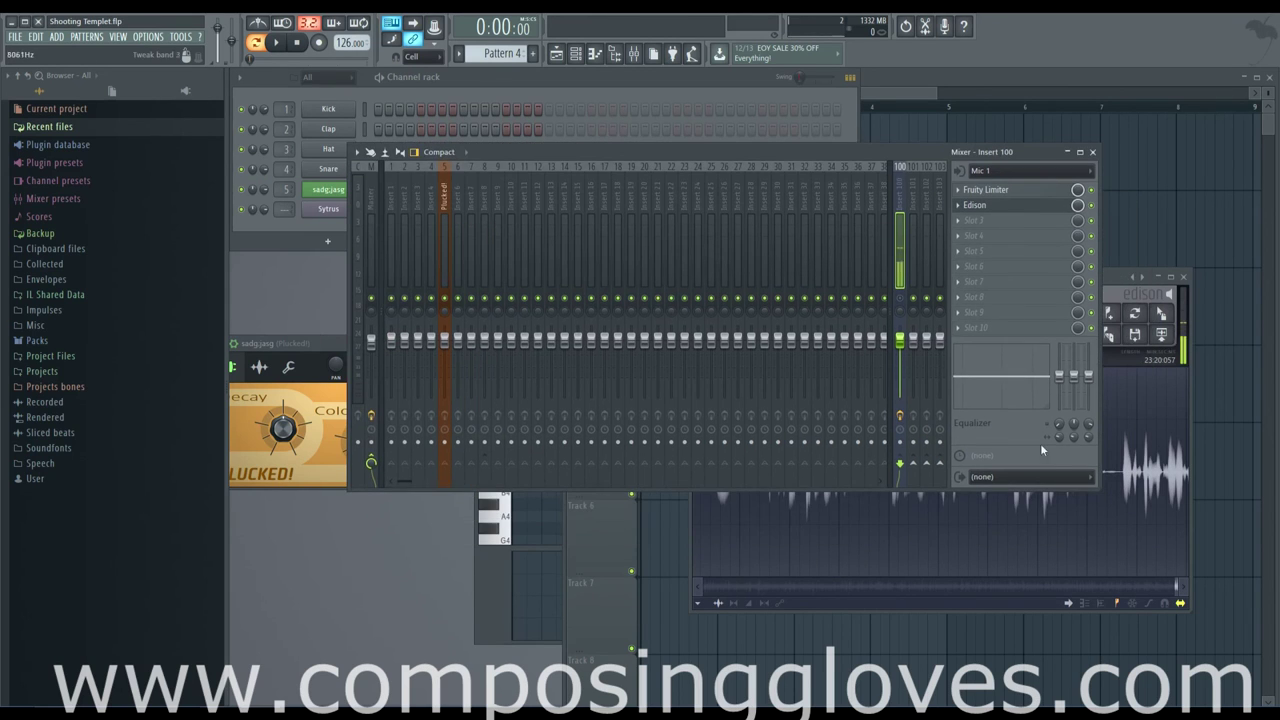
{"action": "left_click", "coordinate": [1047, 477]}
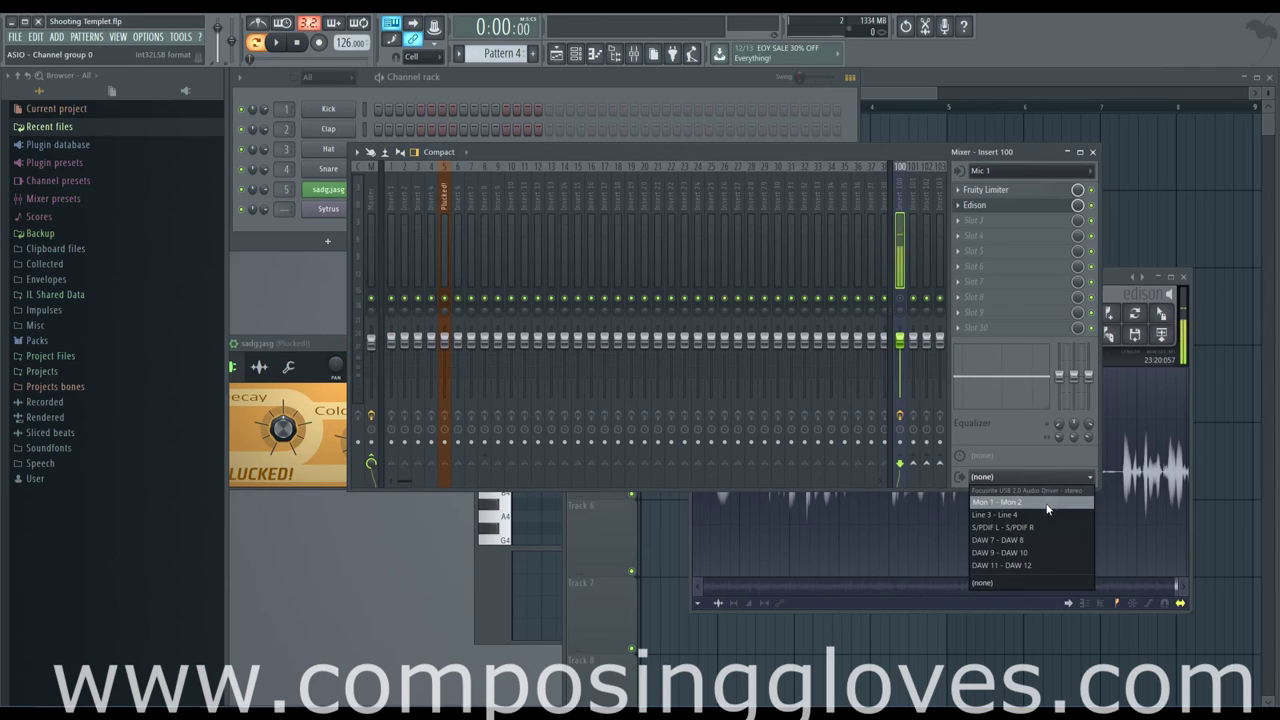
{"action": "left_click", "coordinate": [1057, 482]}
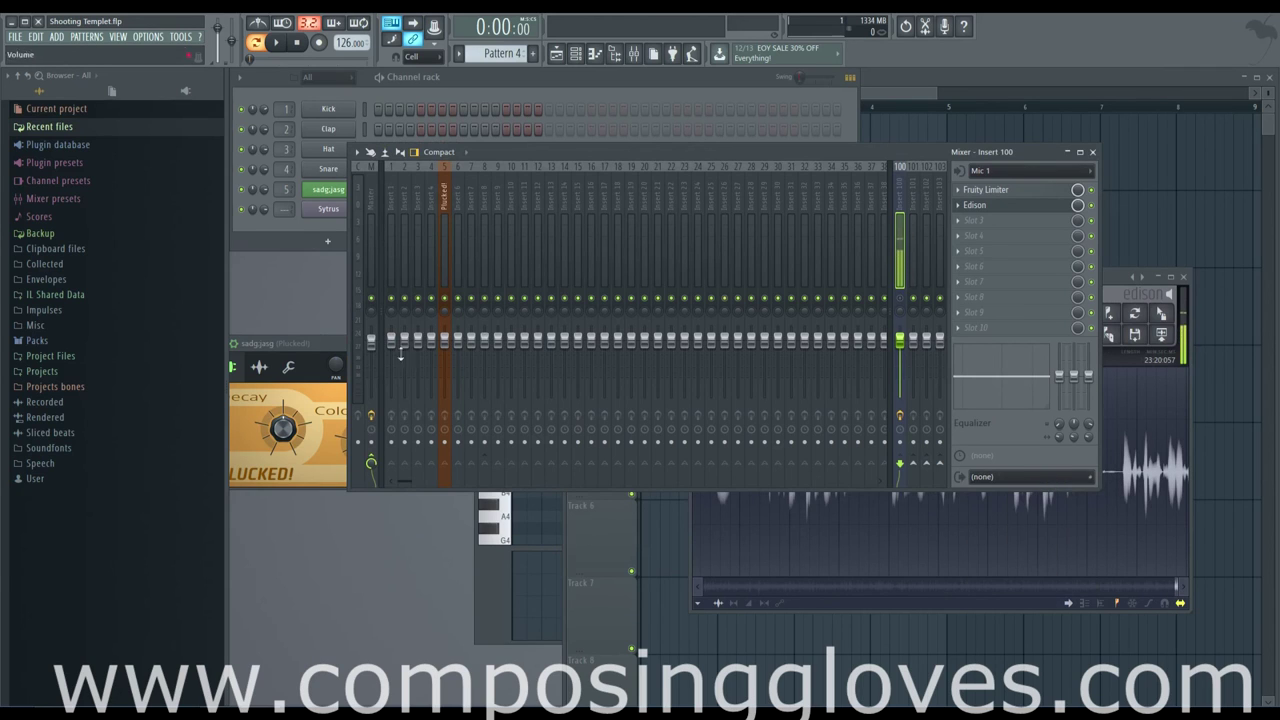
{"action": "left_click", "coordinate": [444, 205]}
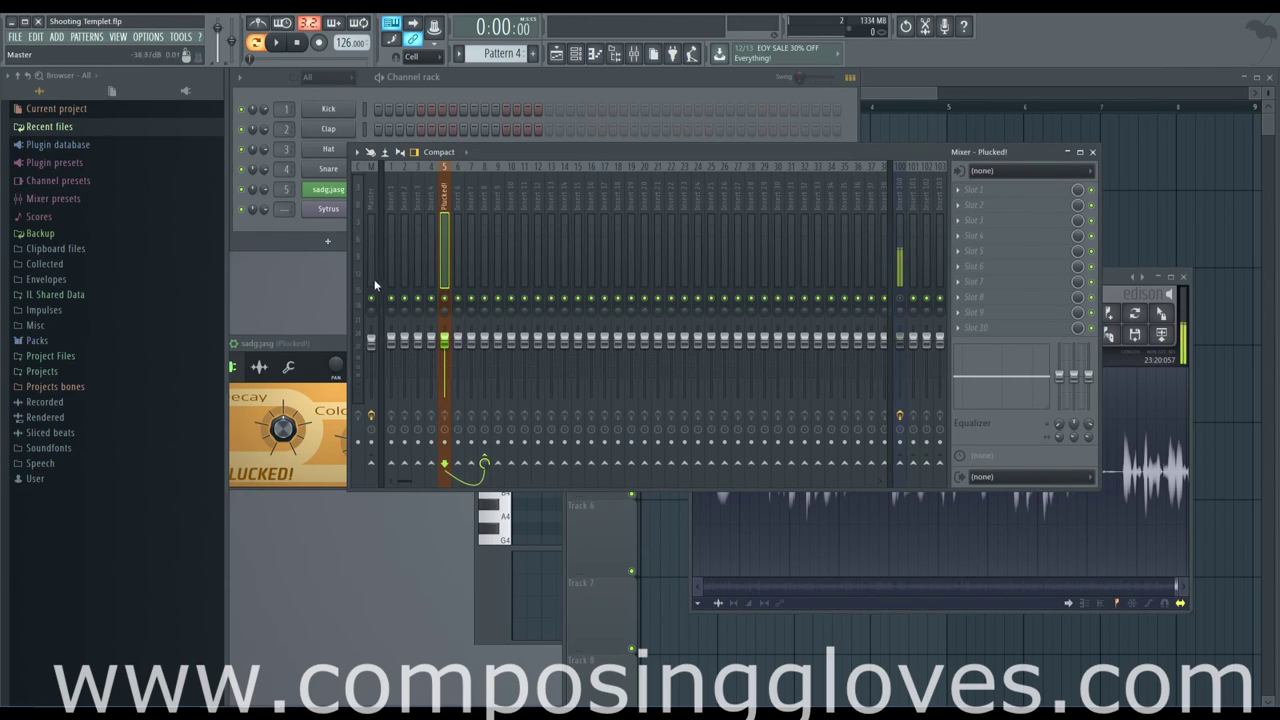
{"action": "left_click", "coordinate": [1018, 477]}
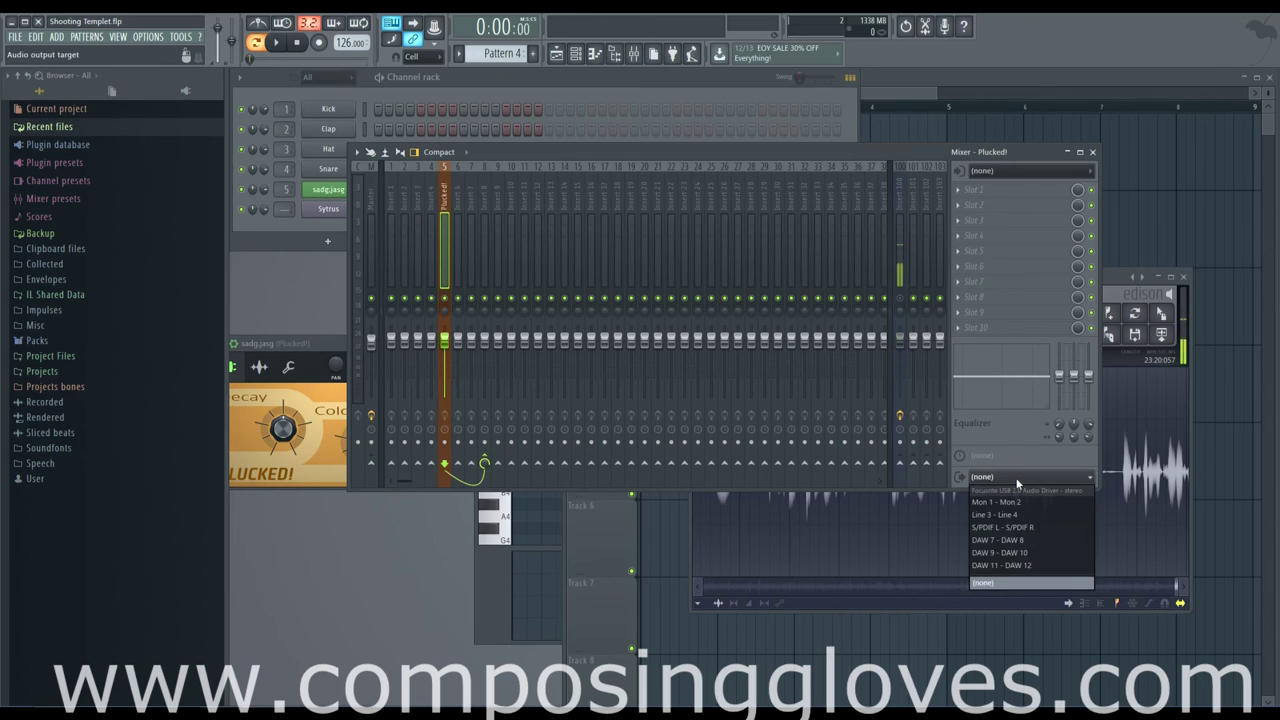
{"action": "left_click", "coordinate": [1034, 496]}
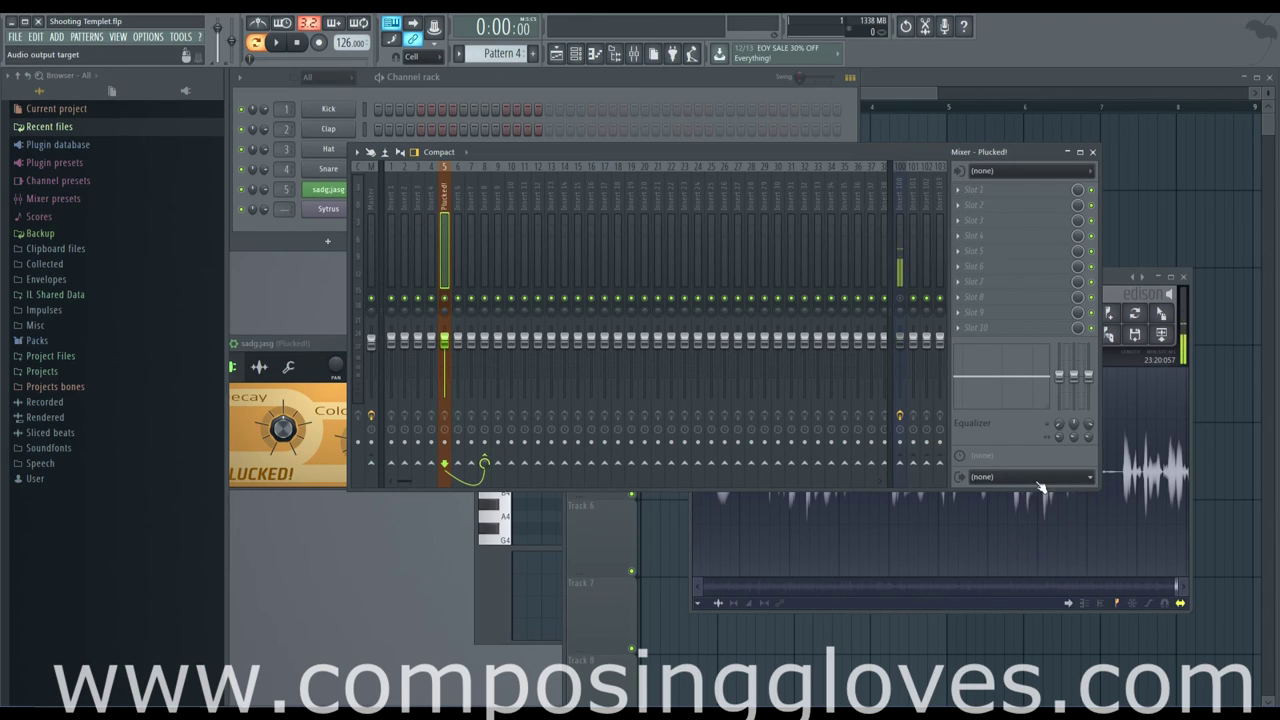
Step: Select insert 100 in the mixer, and move the mixer window down so the channel rack is uncovered
{"action": "left_click", "coordinate": [907, 207]}
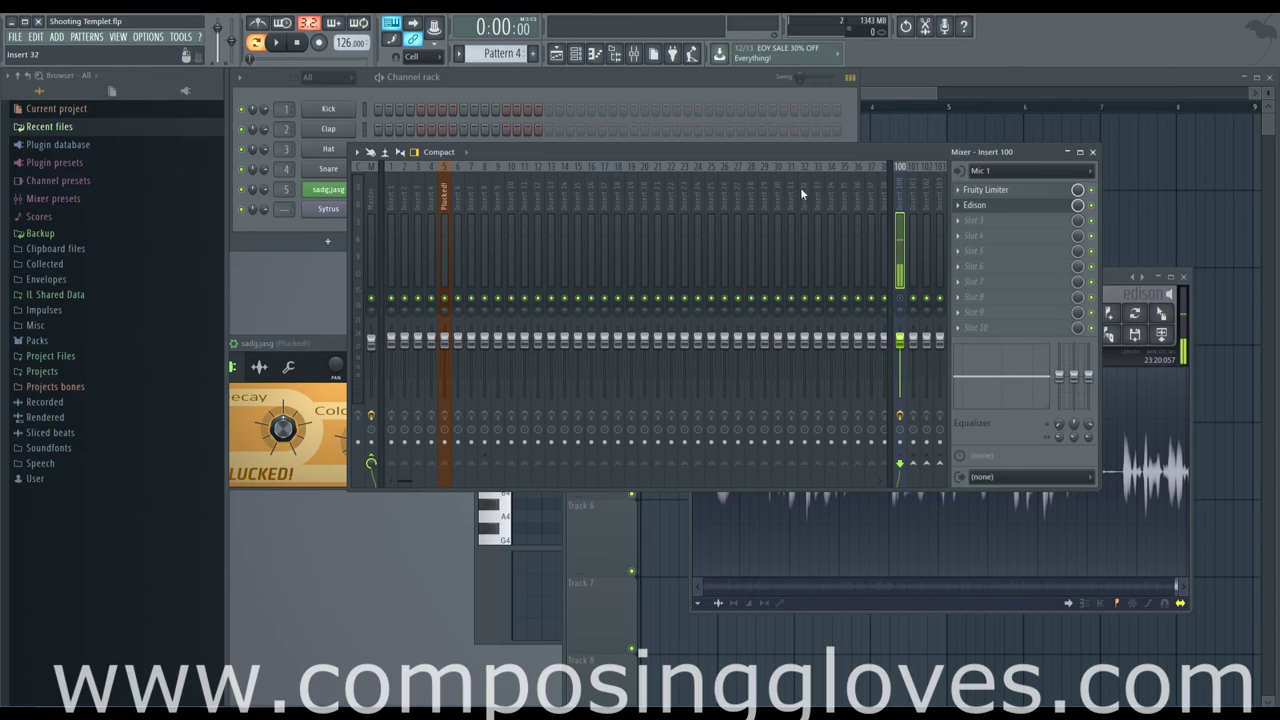
{"action": "left_click_drag", "start_coordinate": [839, 153], "coordinate": [798, 153]}
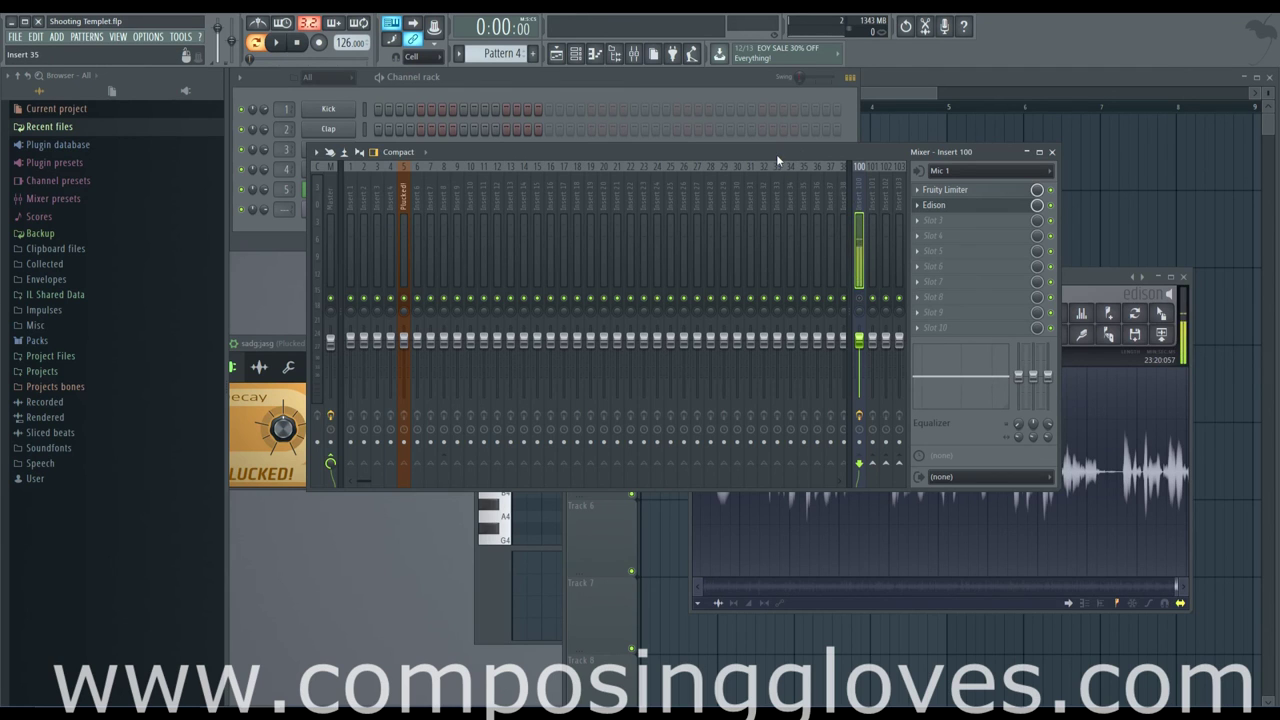
{"action": "left_click_drag", "start_coordinate": [542, 151], "coordinate": [594, 289]}
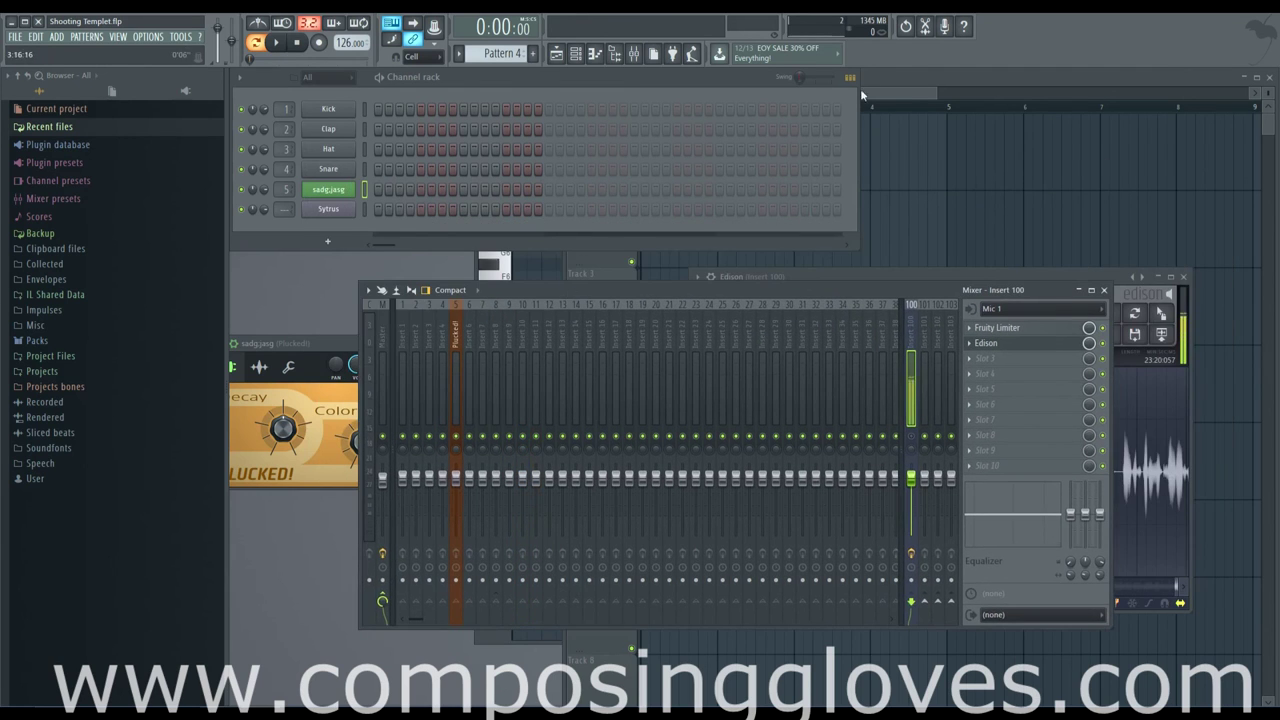
Step: Bring the playlist and the channel rack to the front in turn, and show the Sytrus channel's plugin window
{"action": "left_click", "coordinate": [919, 95]}
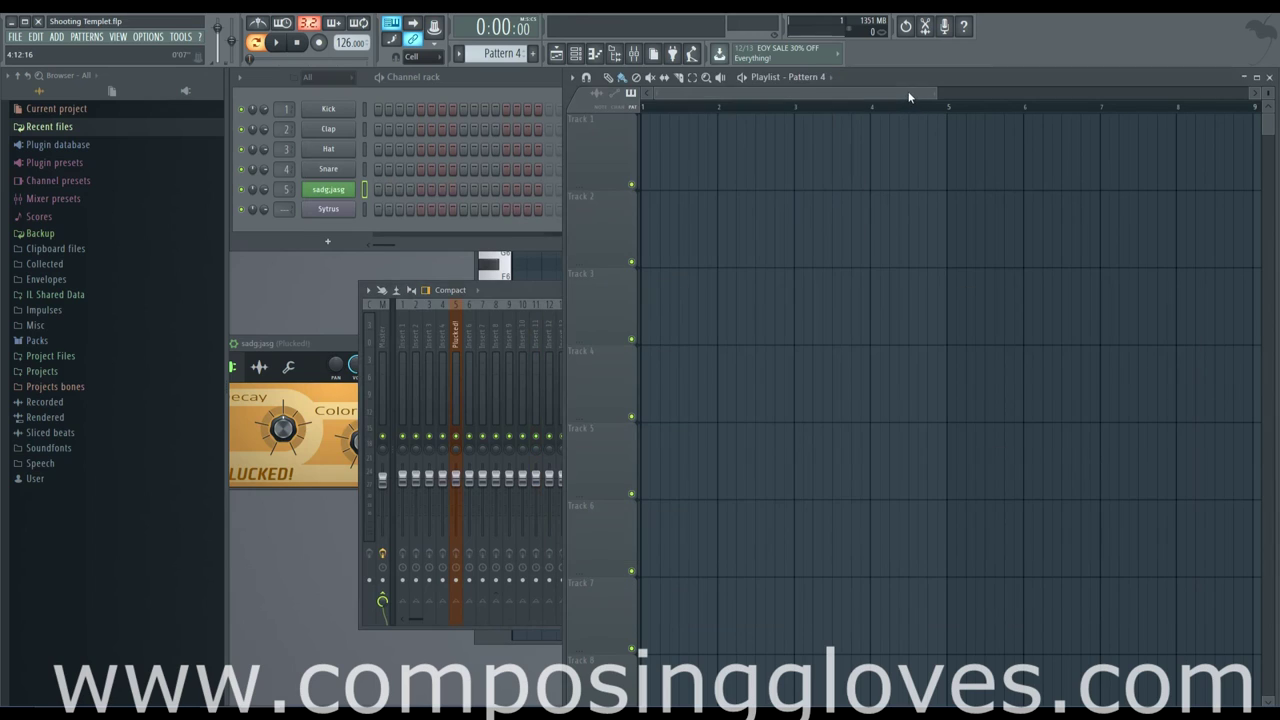
{"action": "left_click", "coordinate": [350, 90]}
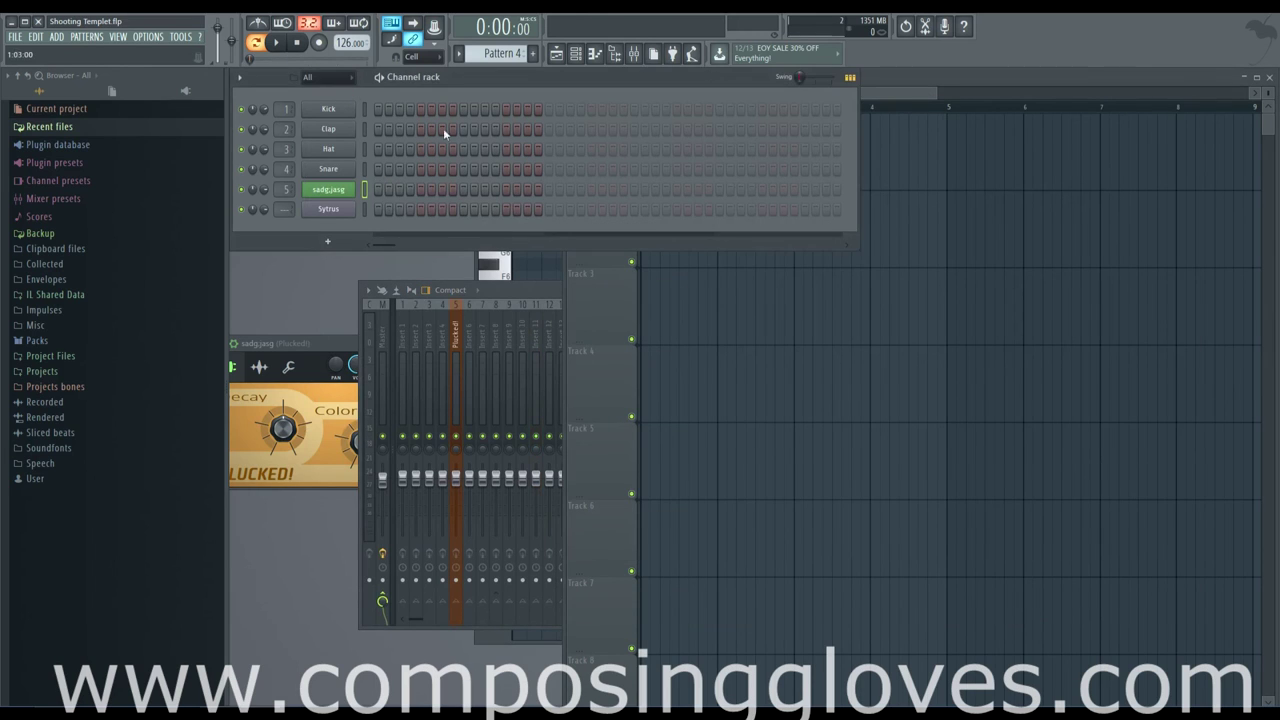
{"action": "left_click", "coordinate": [319, 212]}
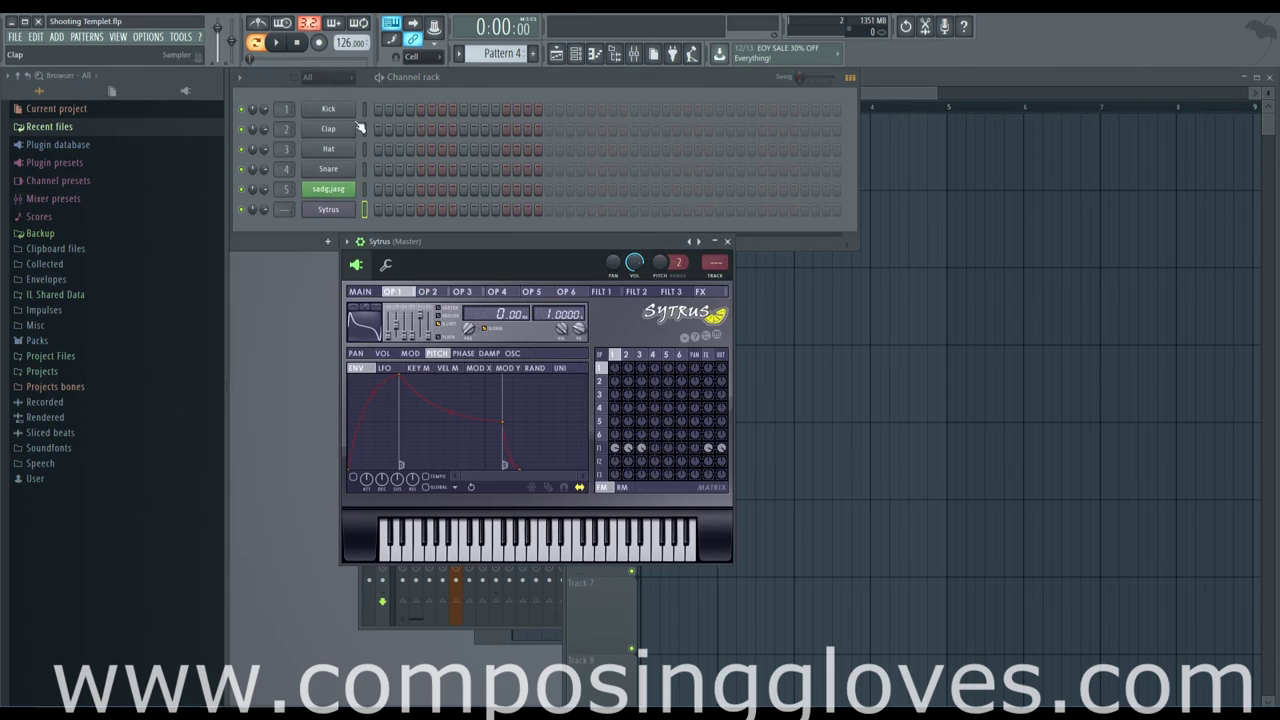
Step: Paint a row of six consecutive Pattern 4 clips on playlist track 1, starting midway through bar 1
{"action": "left_click", "coordinate": [890, 106]}
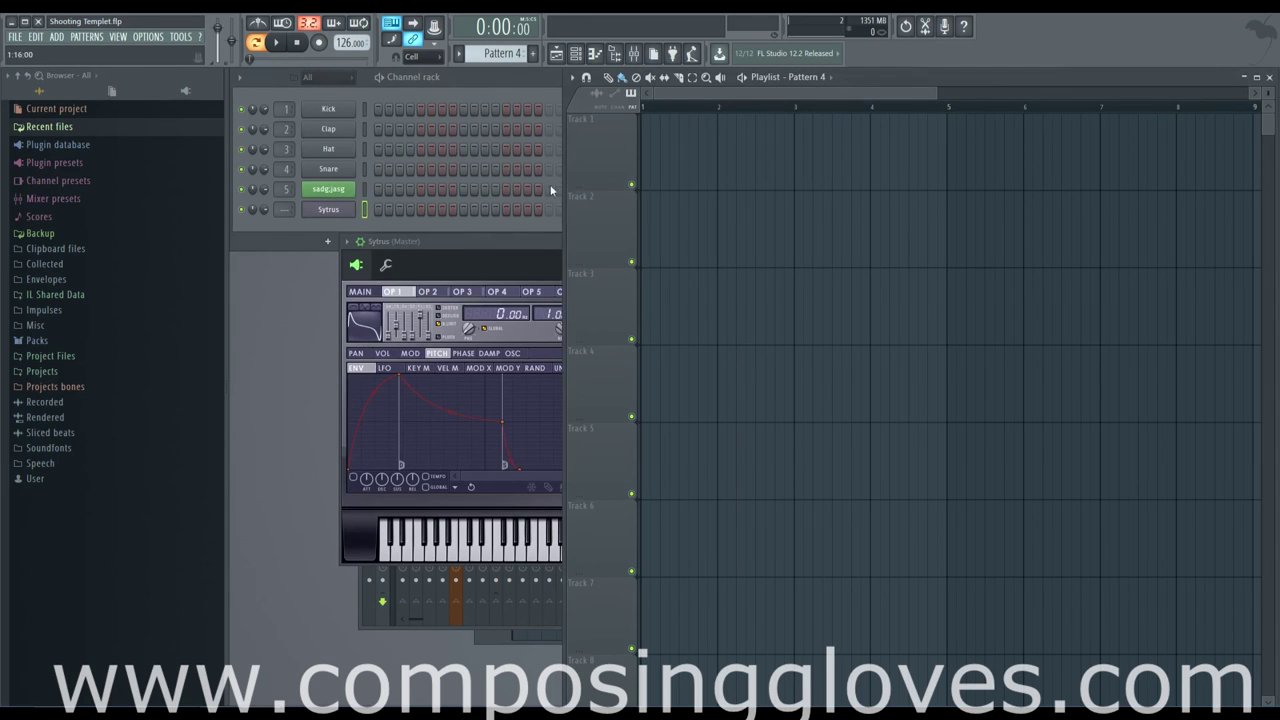
{"action": "left_click", "coordinate": [685, 165]}
{"action": "left_click_drag", "start_coordinate": [685, 165], "coordinate": [1090, 172]}
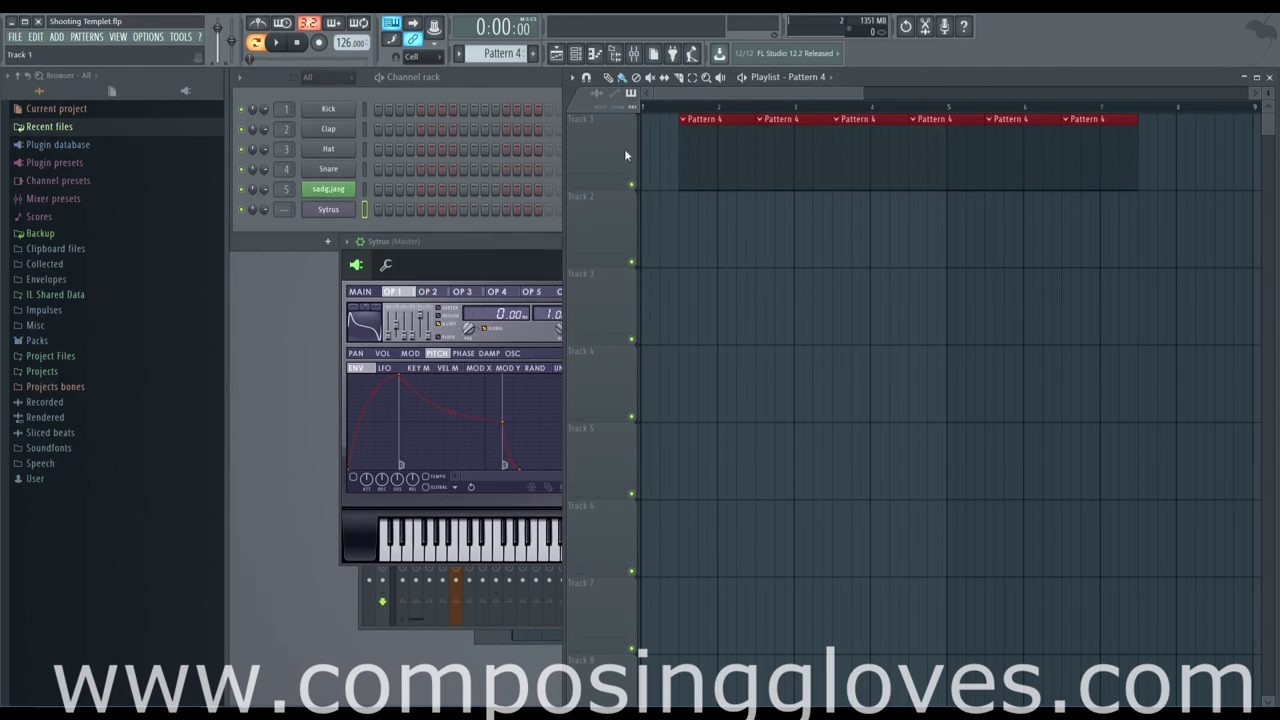
Step: Place the 808HC3_Tape sample from the Conga folder of the 808 Drum Kit in Project Files onto playlist track 2
{"action": "left_click", "coordinate": [97, 368]}
{"action": "left_click", "coordinate": [90, 370]}
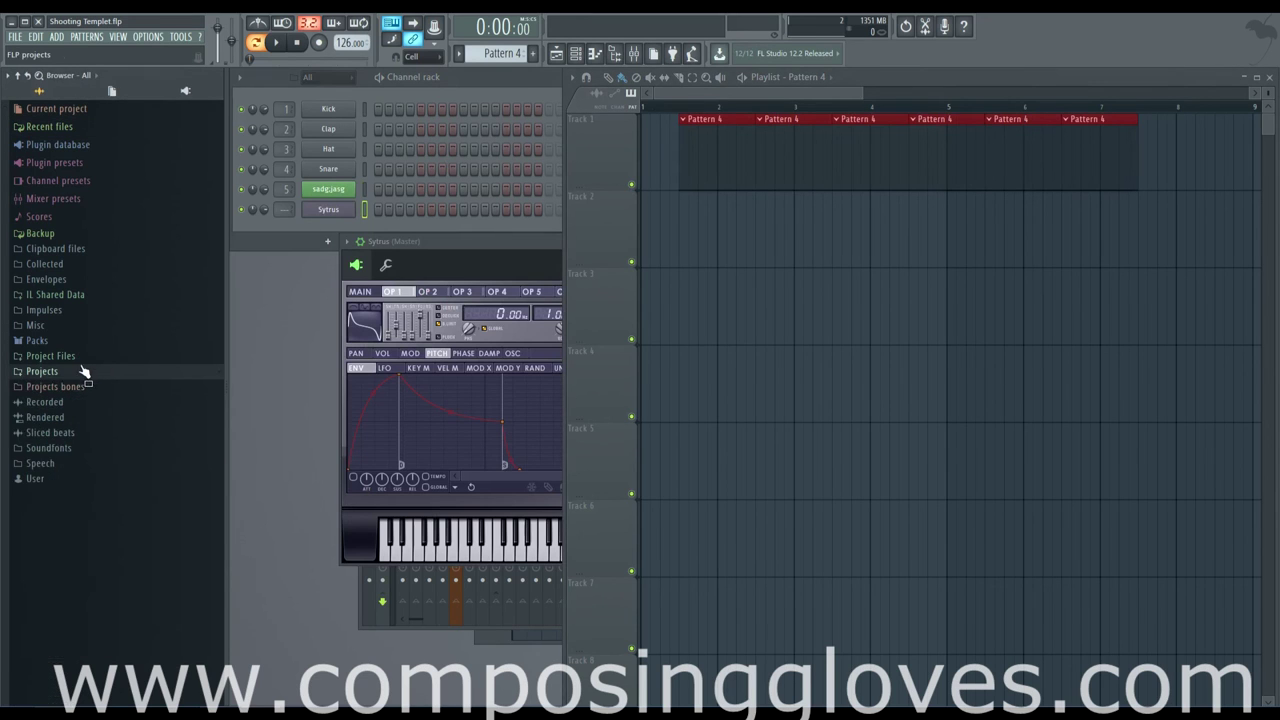
{"action": "left_click", "coordinate": [80, 357]}
{"action": "left_click", "coordinate": [61, 401]}
{"action": "left_click", "coordinate": [57, 432]}
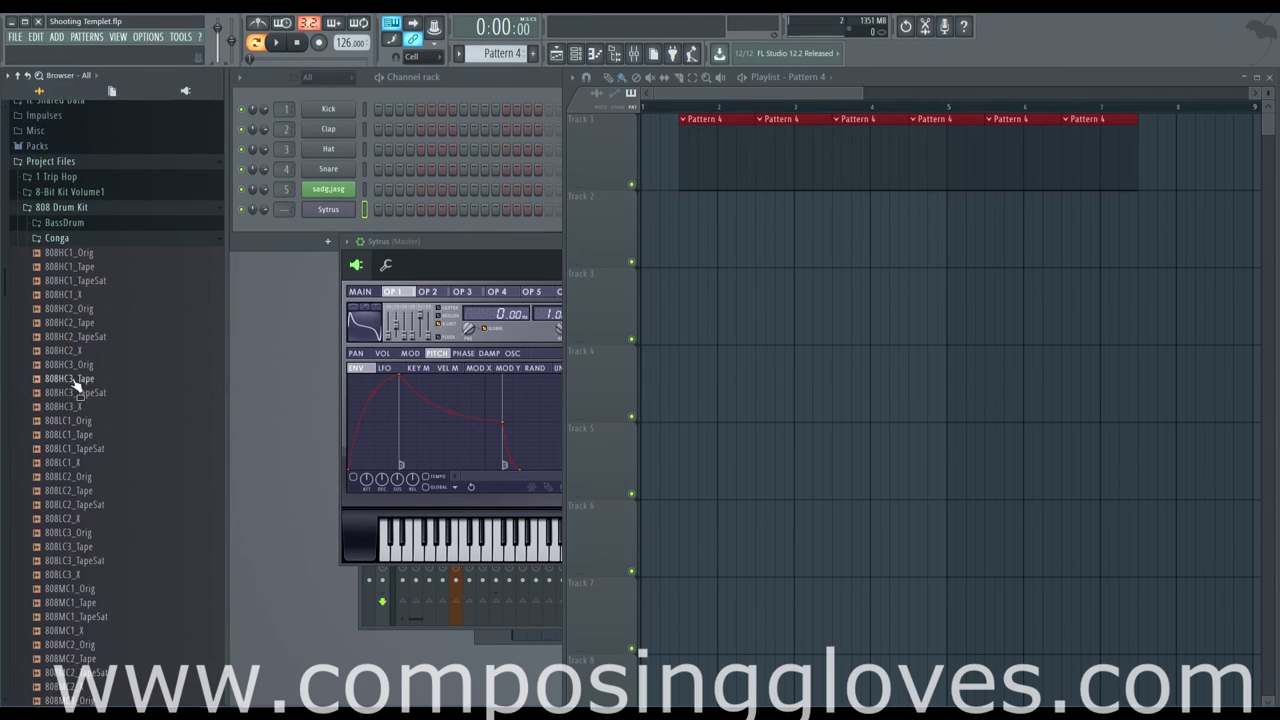
{"action": "left_click_drag", "start_coordinate": [72, 378], "coordinate": [762, 258]}
{"action": "key", "text": "super"}
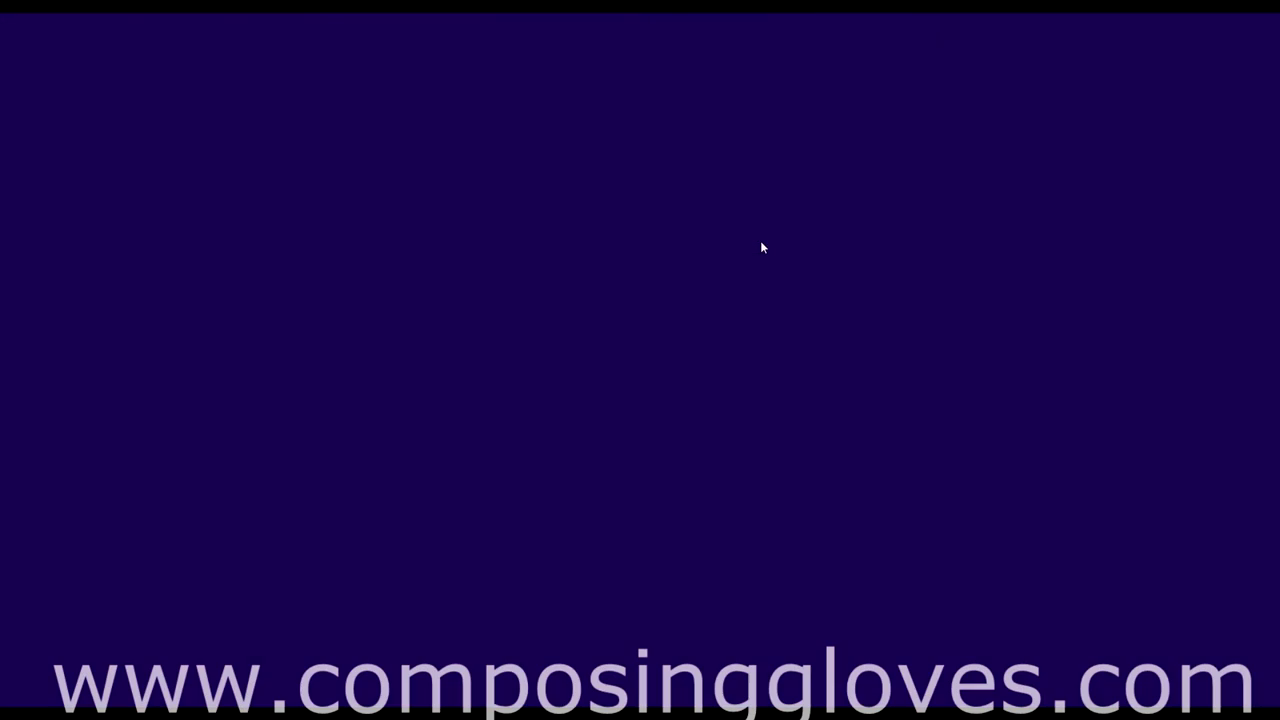
{"action": "key", "text": "super"}
{"action": "left_click_drag", "start_coordinate": [851, 257], "coordinate": [789, 246]}
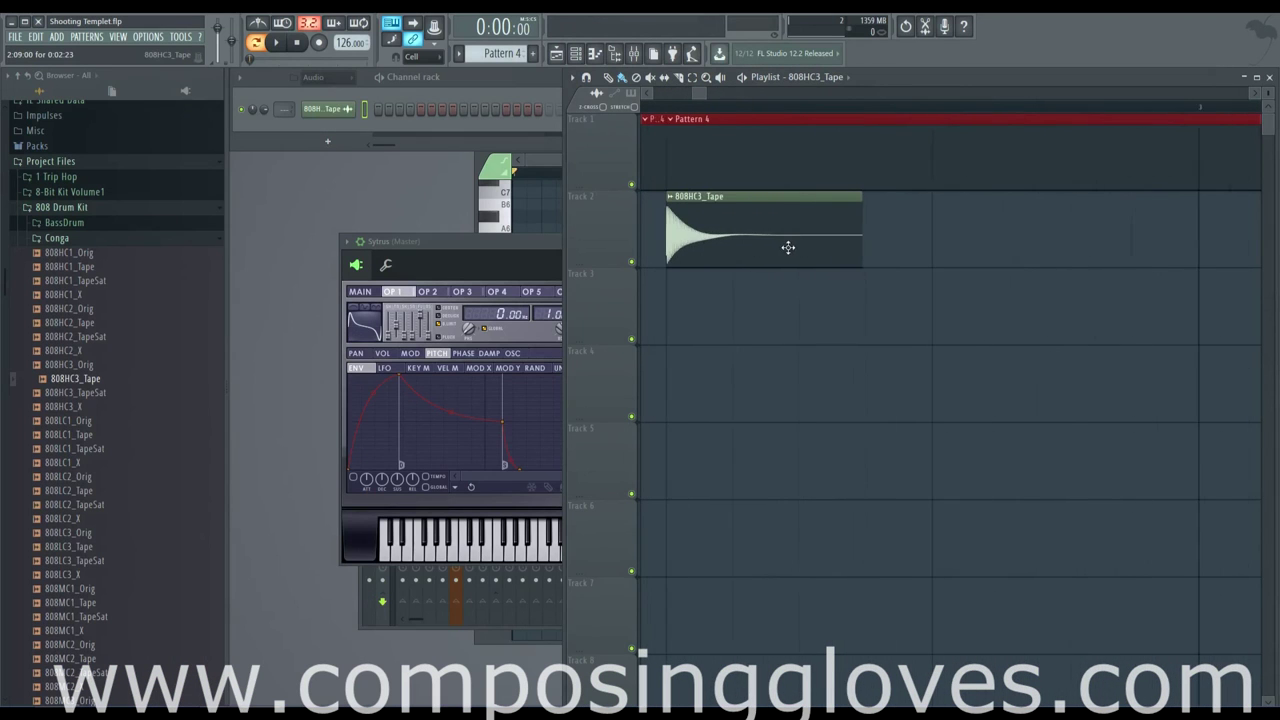
Step: Delete the 808HC3_Tape clip from playlist track 2
{"action": "right_click", "coordinate": [760, 235]}
{"action": "scroll", "coordinate": [694, 220], "scroll_direction": "down", "scroll_amount": 5}
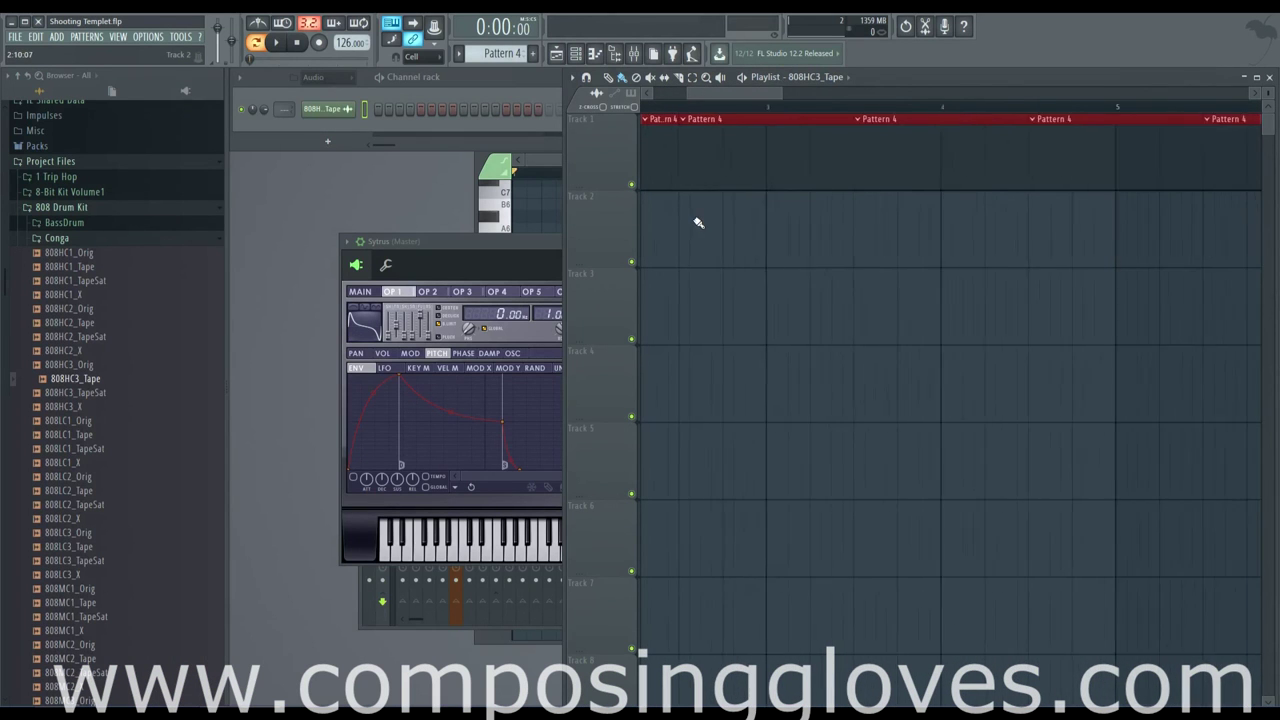
{"action": "left_click_drag", "start_coordinate": [758, 91], "coordinate": [404, 147]}
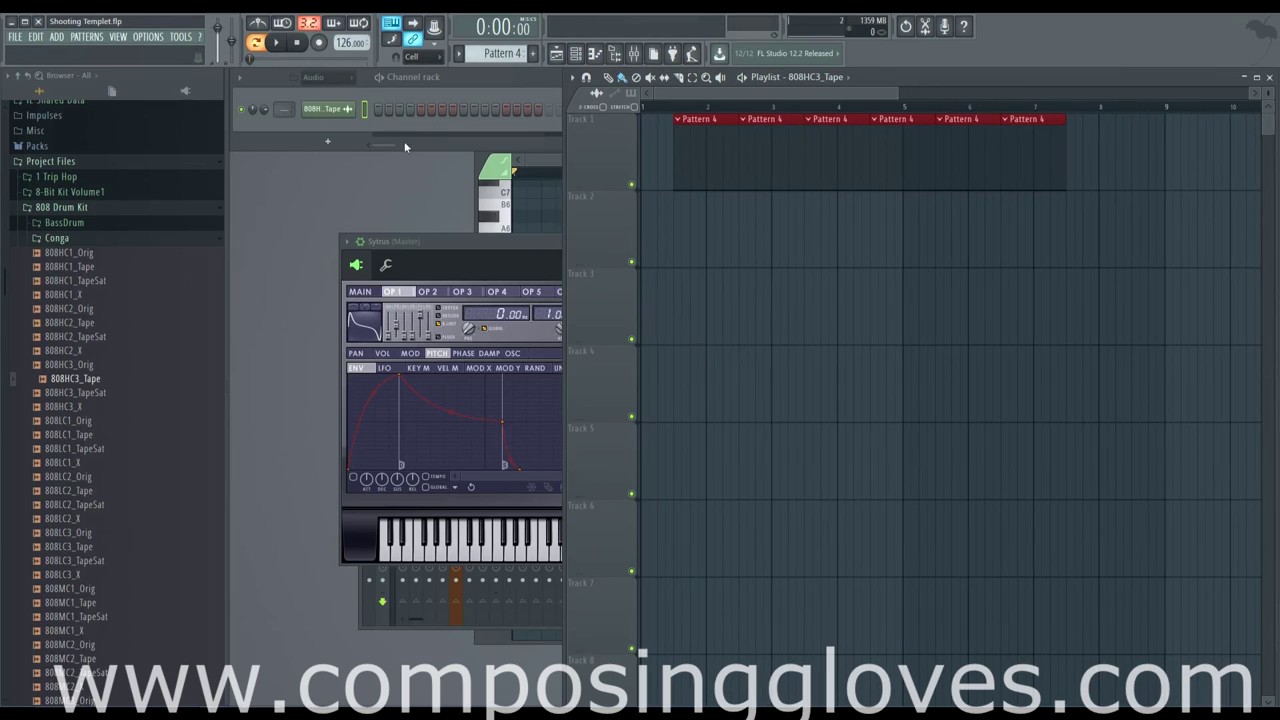
Step: Show the mixer over the playlist, and bring the channel rack to the front
{"action": "left_click", "coordinate": [426, 95]}
{"action": "left_click", "coordinate": [893, 98]}
{"action": "left_click", "coordinate": [640, 53]}
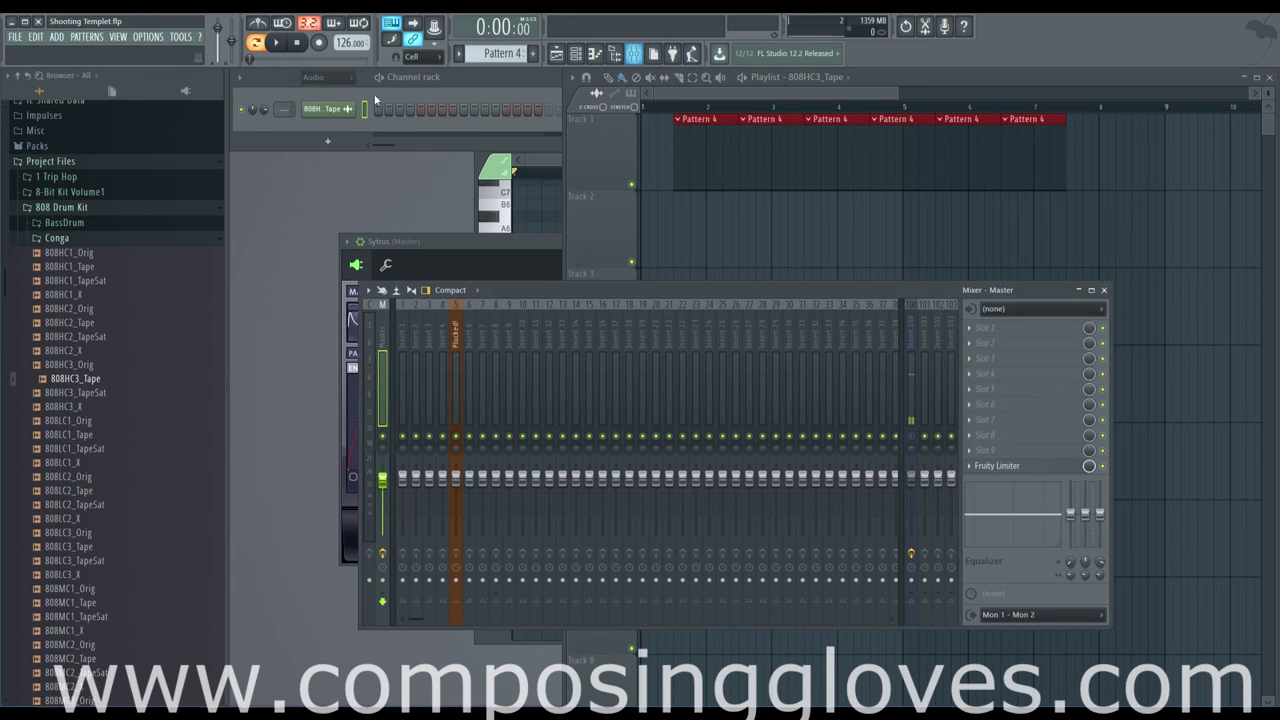
{"action": "left_click", "coordinate": [336, 87]}
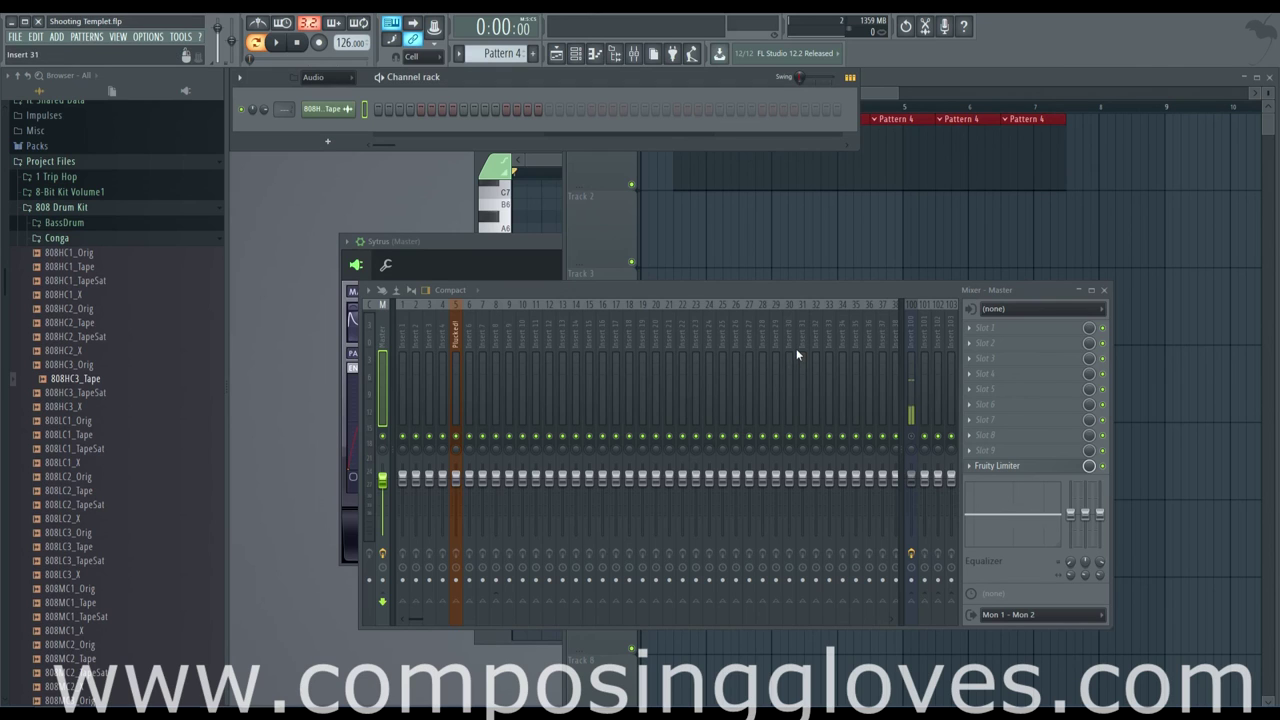
Step: Collapse the Conga and 808 Drum Kit folders in the browser, and open the 808HC3_Tape channel's settings
{"action": "left_click", "coordinate": [68, 240]}
{"action": "left_click", "coordinate": [70, 210]}
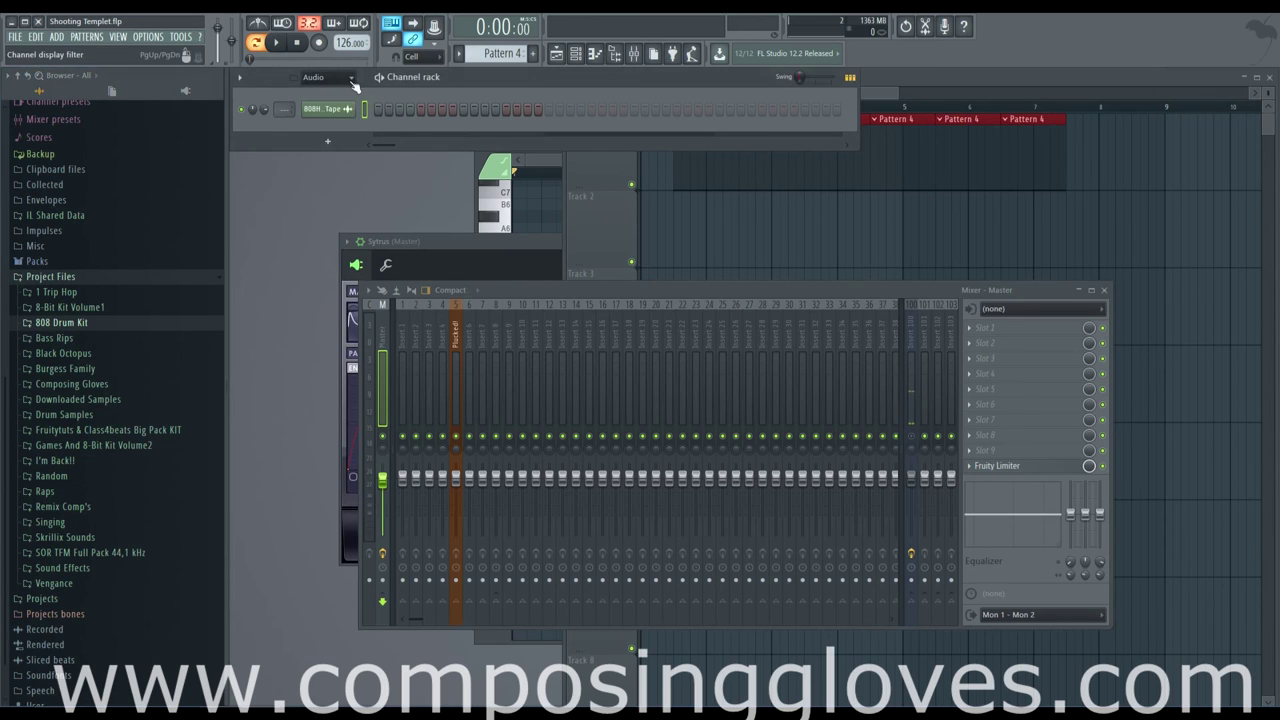
{"action": "left_click", "coordinate": [339, 112]}
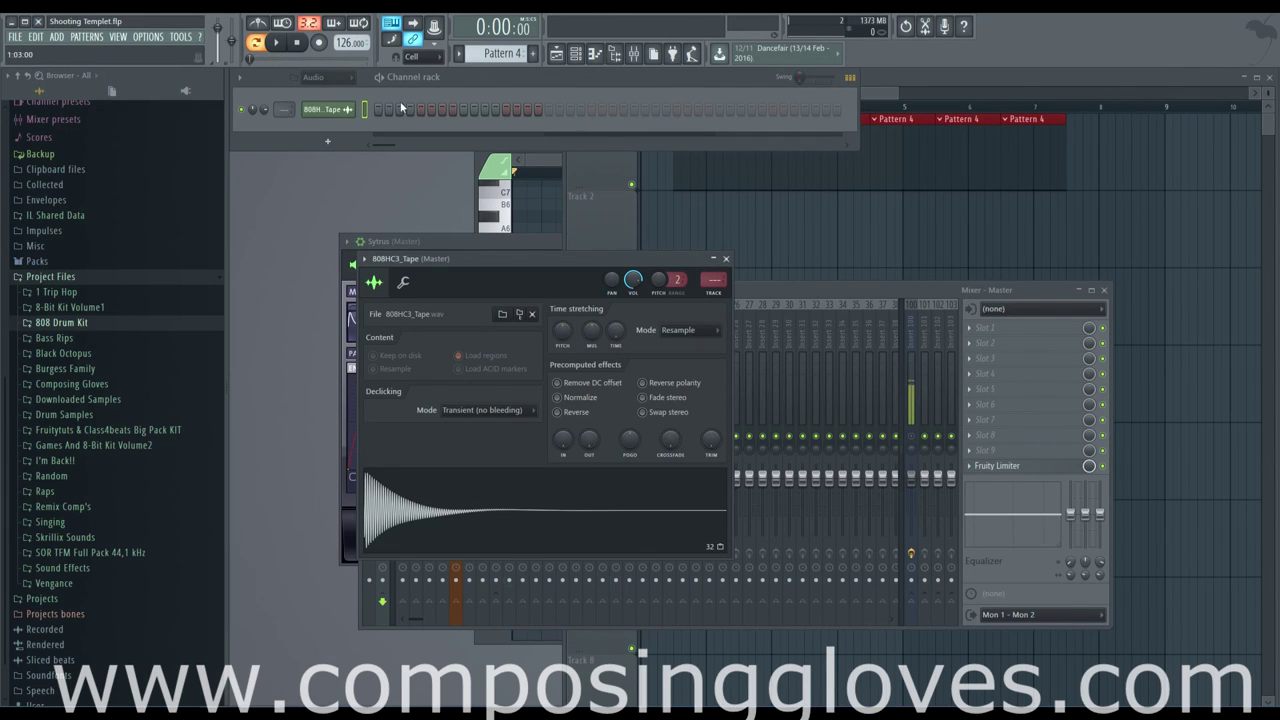
Step: Filter the channel rack to Unsorted channels, and view the Hat channel's settings and the Sytrus plugin window
{"action": "left_click", "coordinate": [338, 80]}
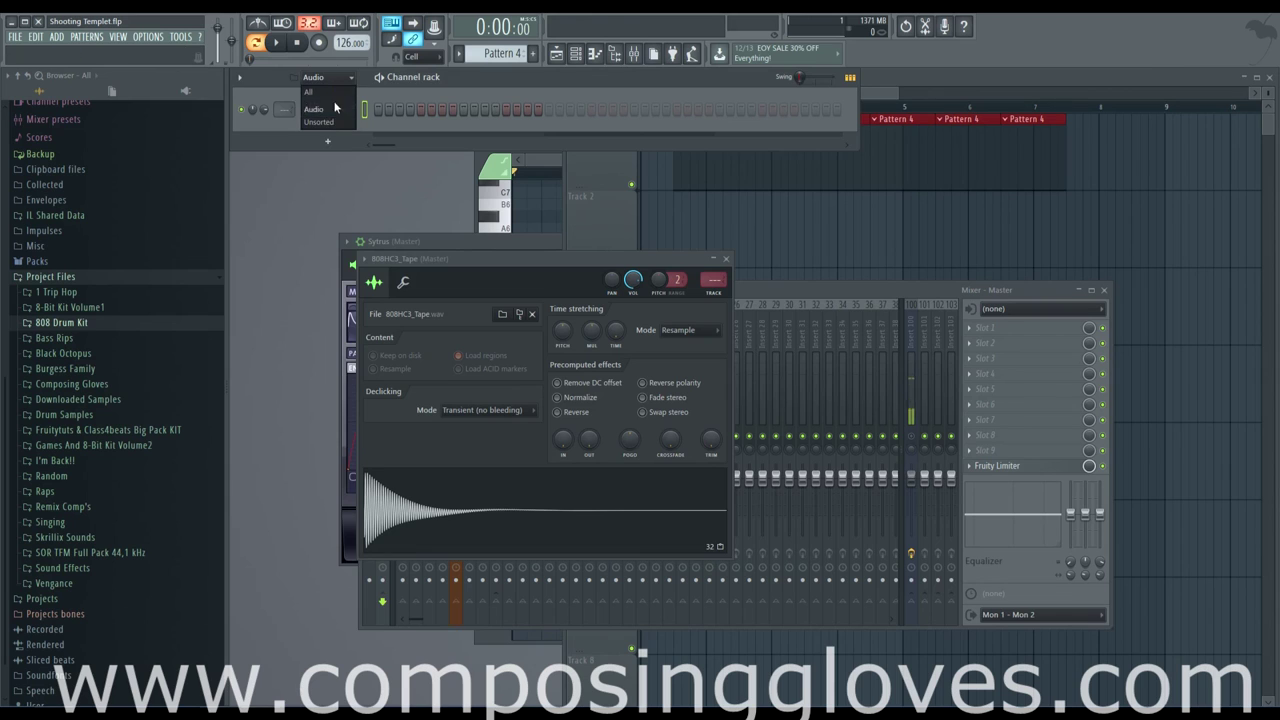
{"action": "left_click", "coordinate": [336, 122]}
{"action": "left_click", "coordinate": [335, 149]}
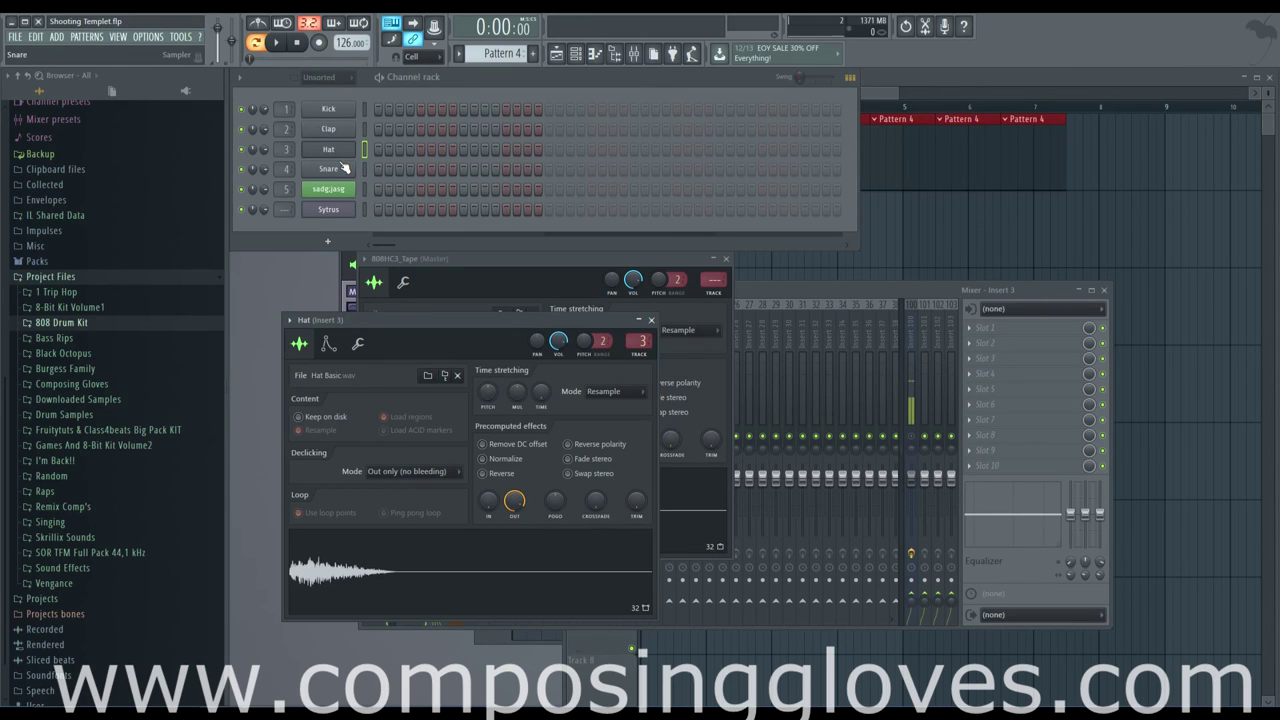
{"action": "left_click", "coordinate": [346, 209]}
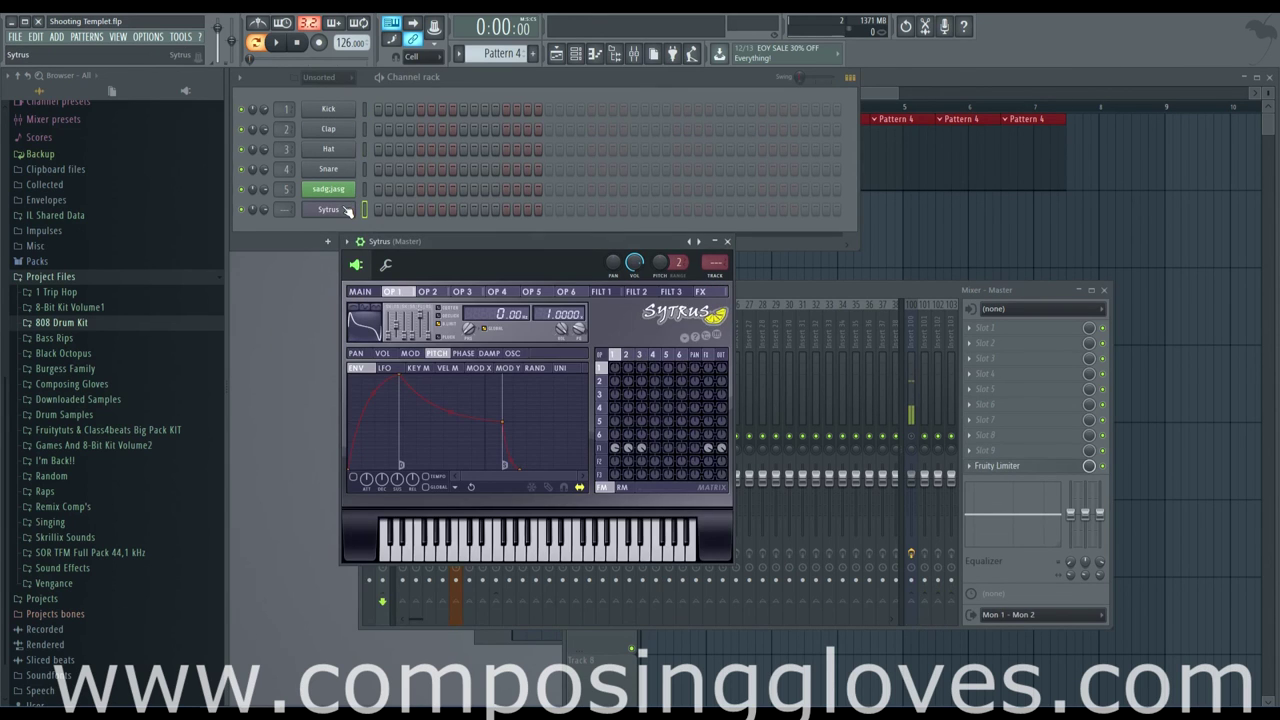
Step: Filter the channel rack to Audio channels, switch it back to All, and bring the playlist to the front
{"action": "left_click", "coordinate": [340, 78]}
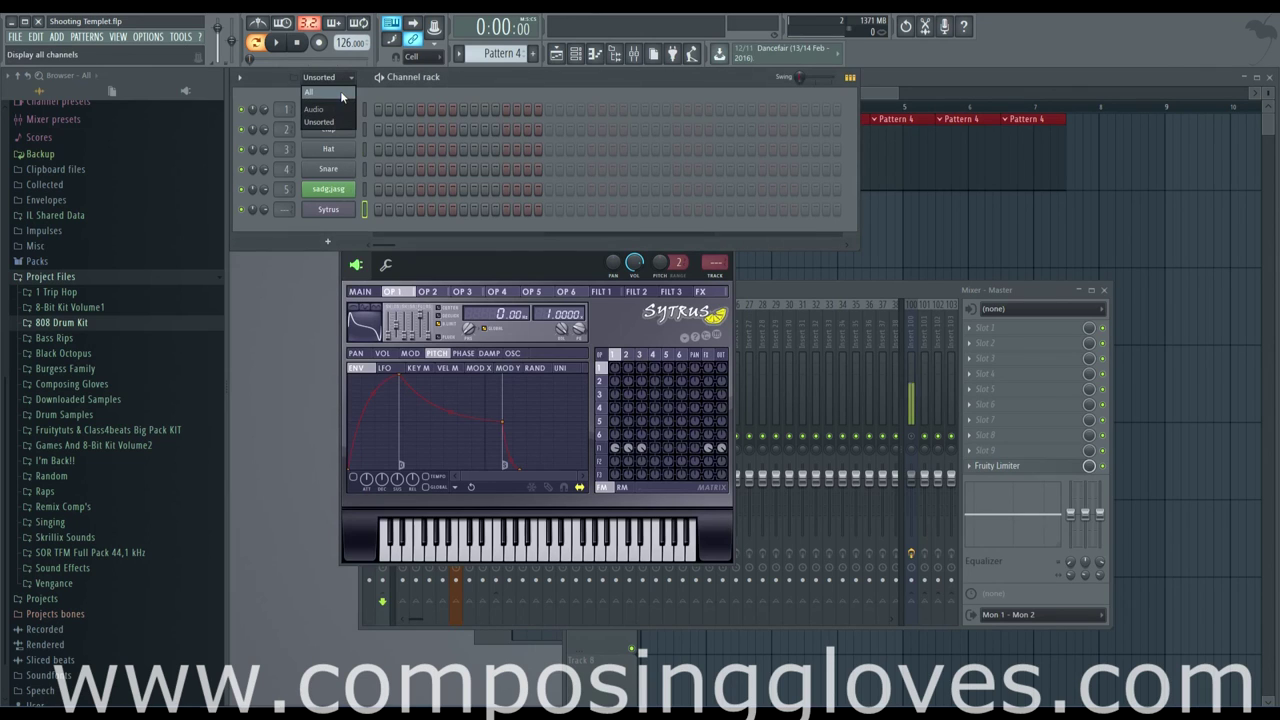
{"action": "left_click", "coordinate": [314, 109]}
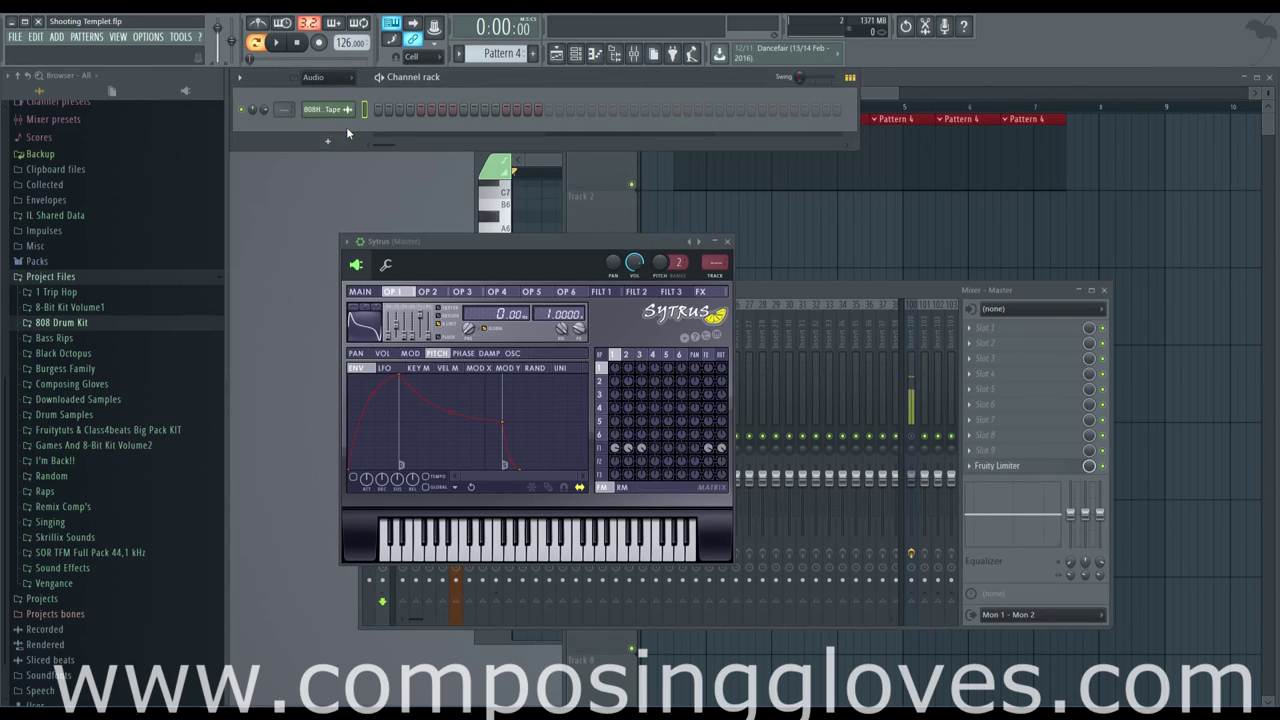
{"action": "left_click", "coordinate": [340, 78]}
{"action": "left_click", "coordinate": [339, 91]}
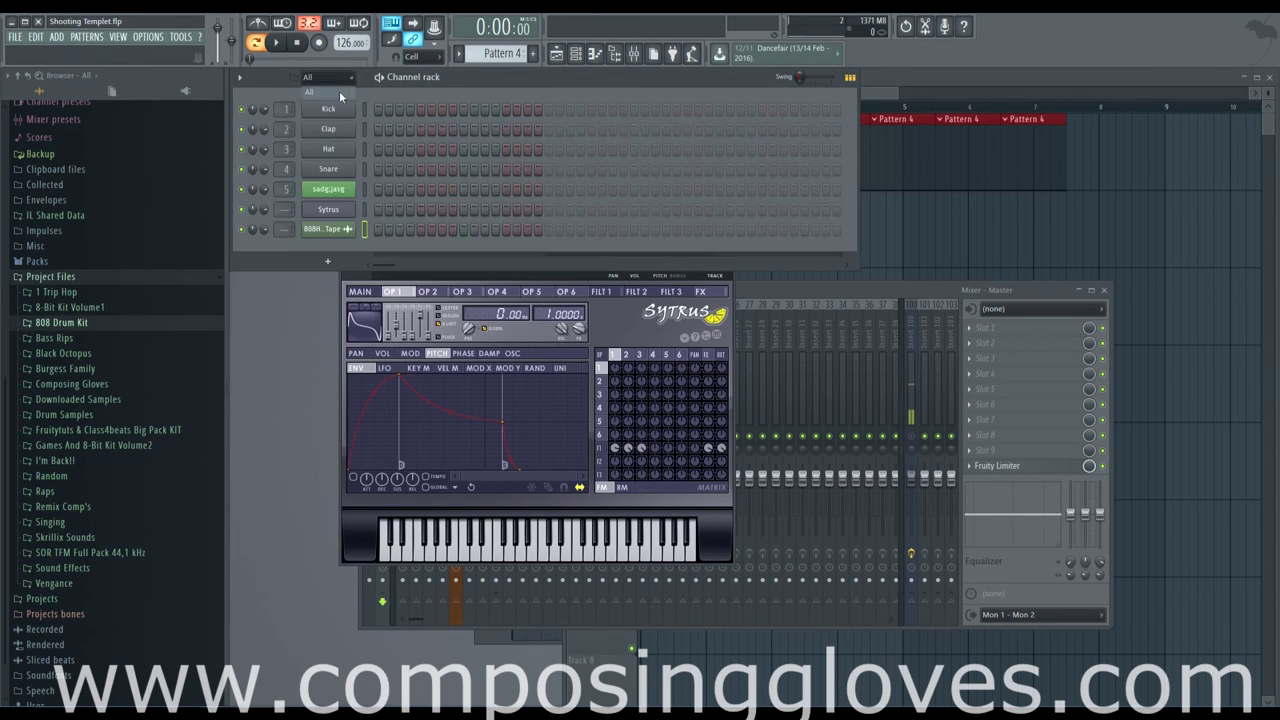
{"action": "left_click", "coordinate": [890, 98]}
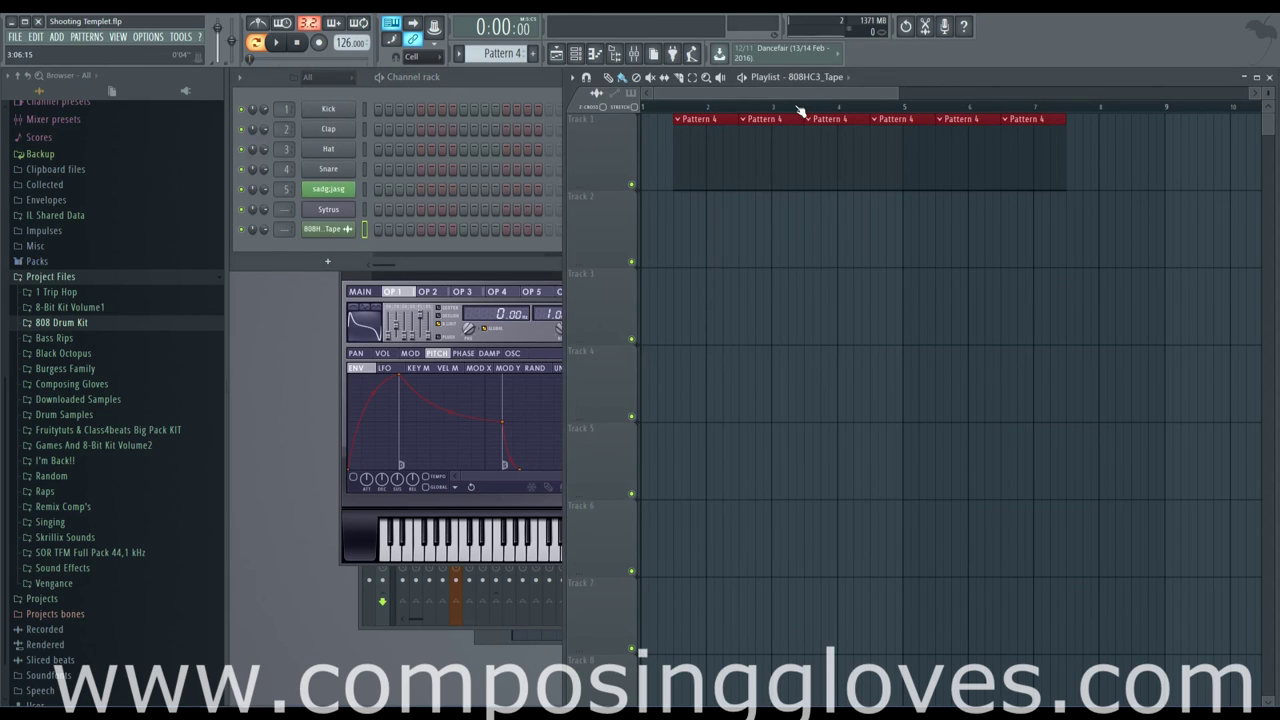